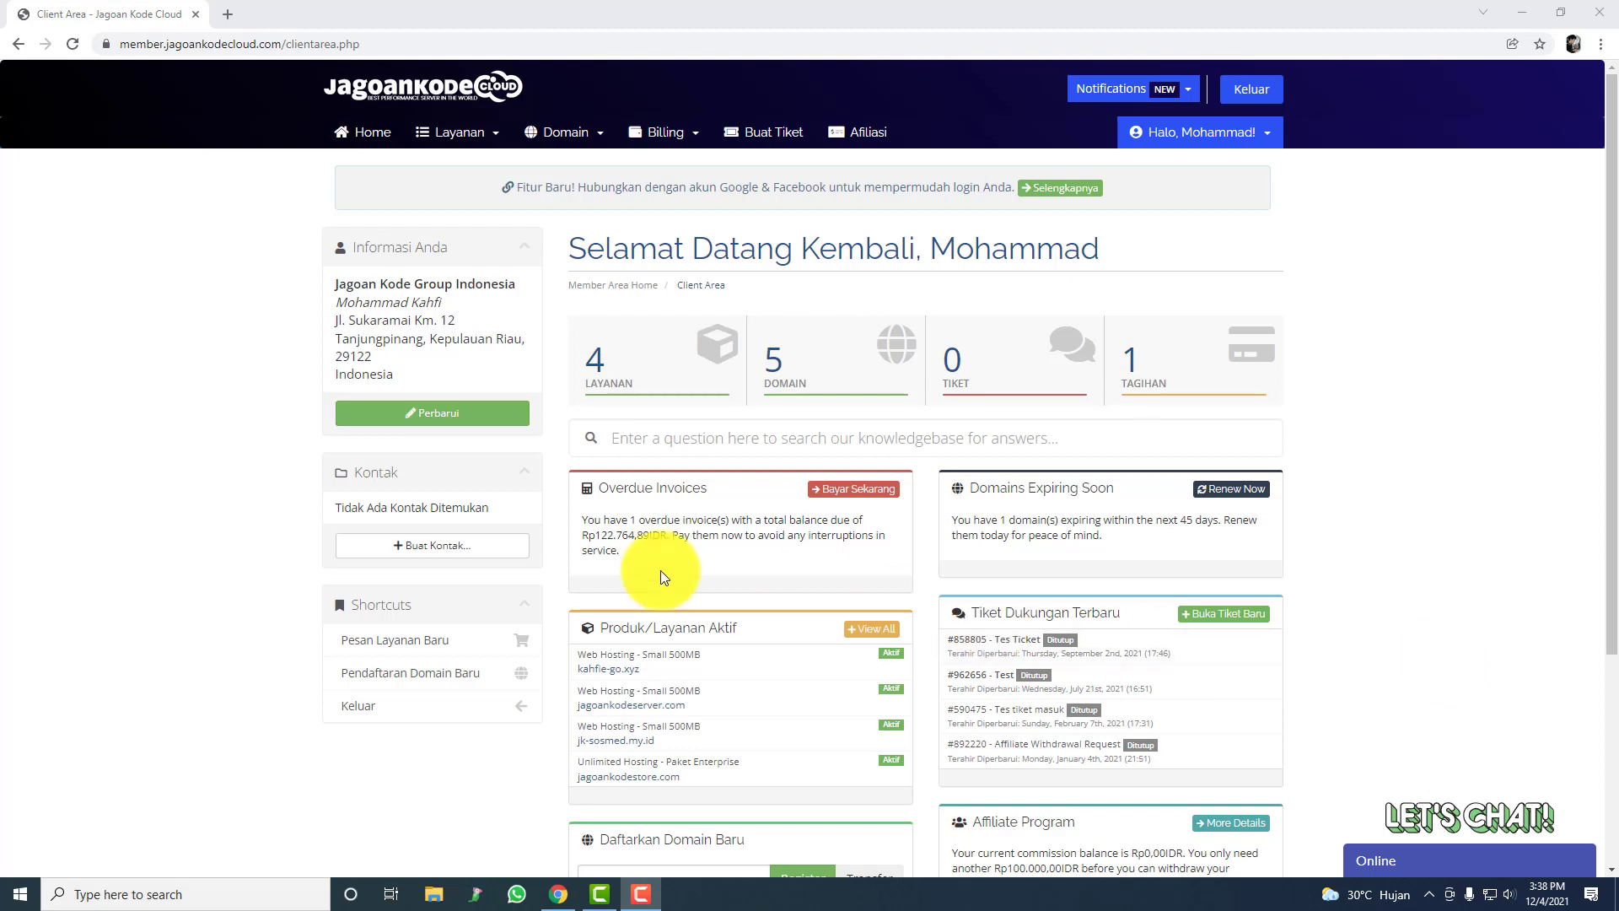
Step: Open the kahfie-go.xyz hosting service from the active services list and log in to its cPanel
click(634, 394)
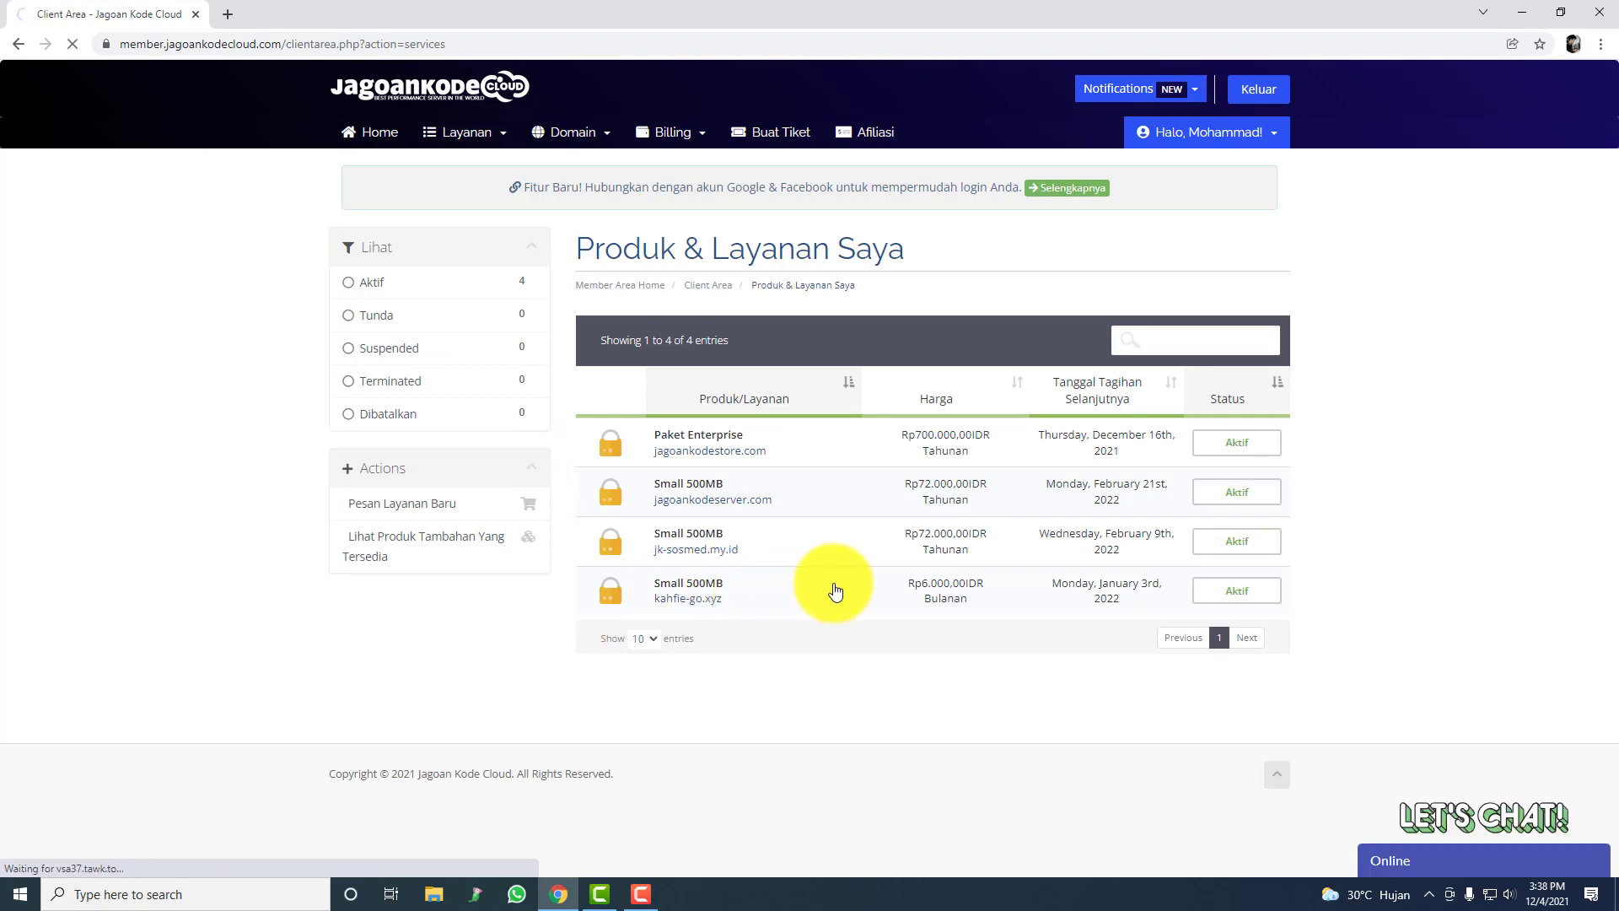
click(834, 590)
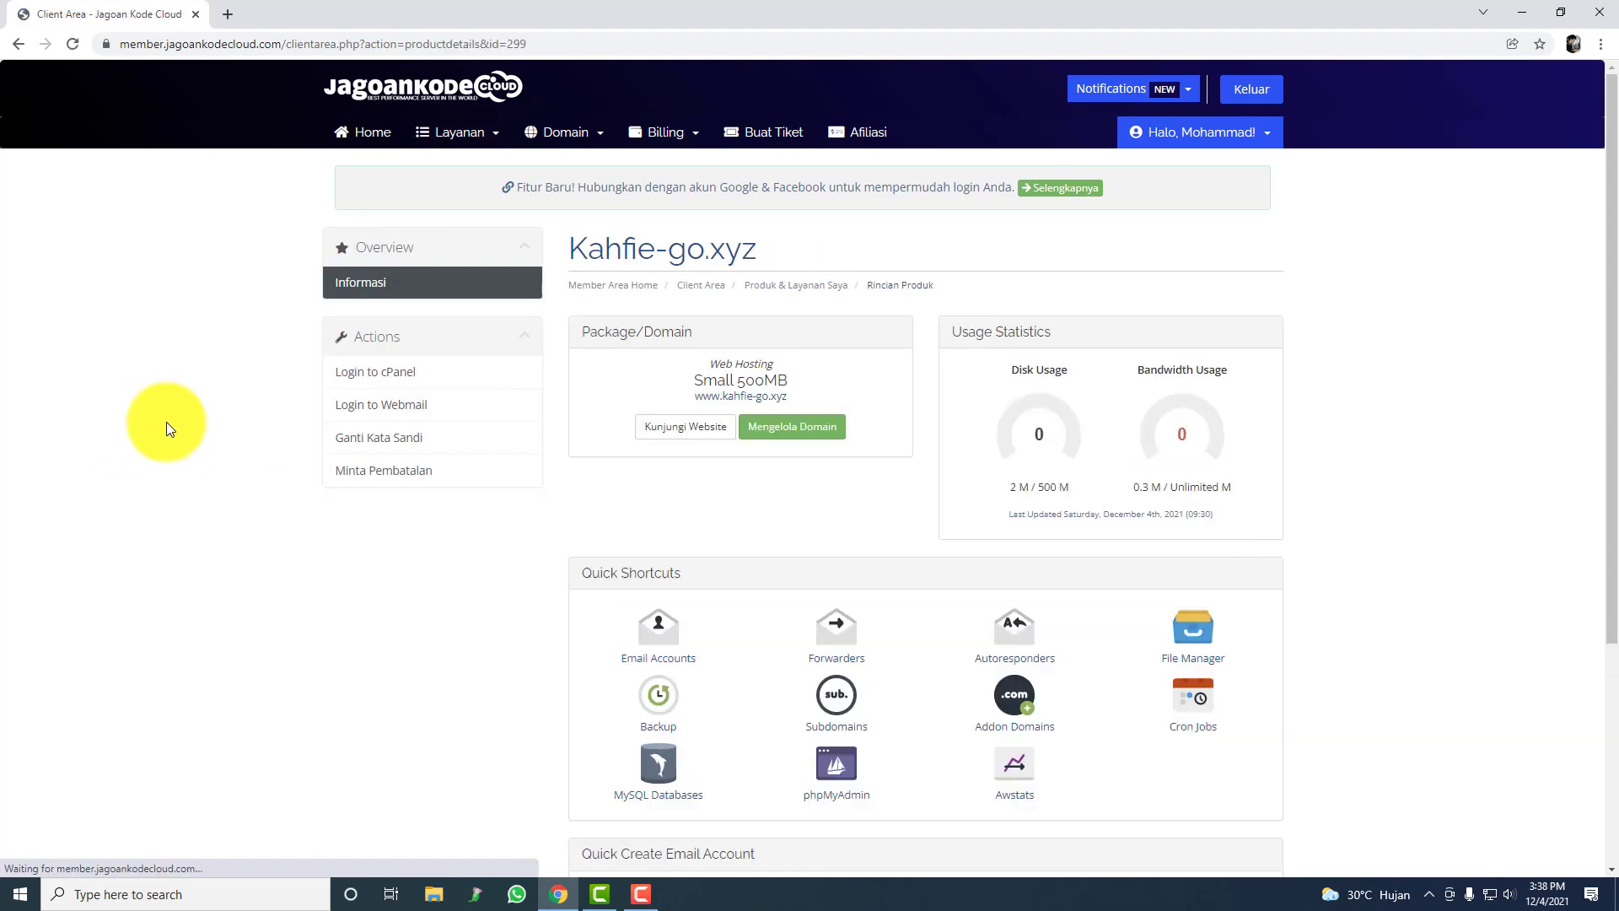
click(366, 377)
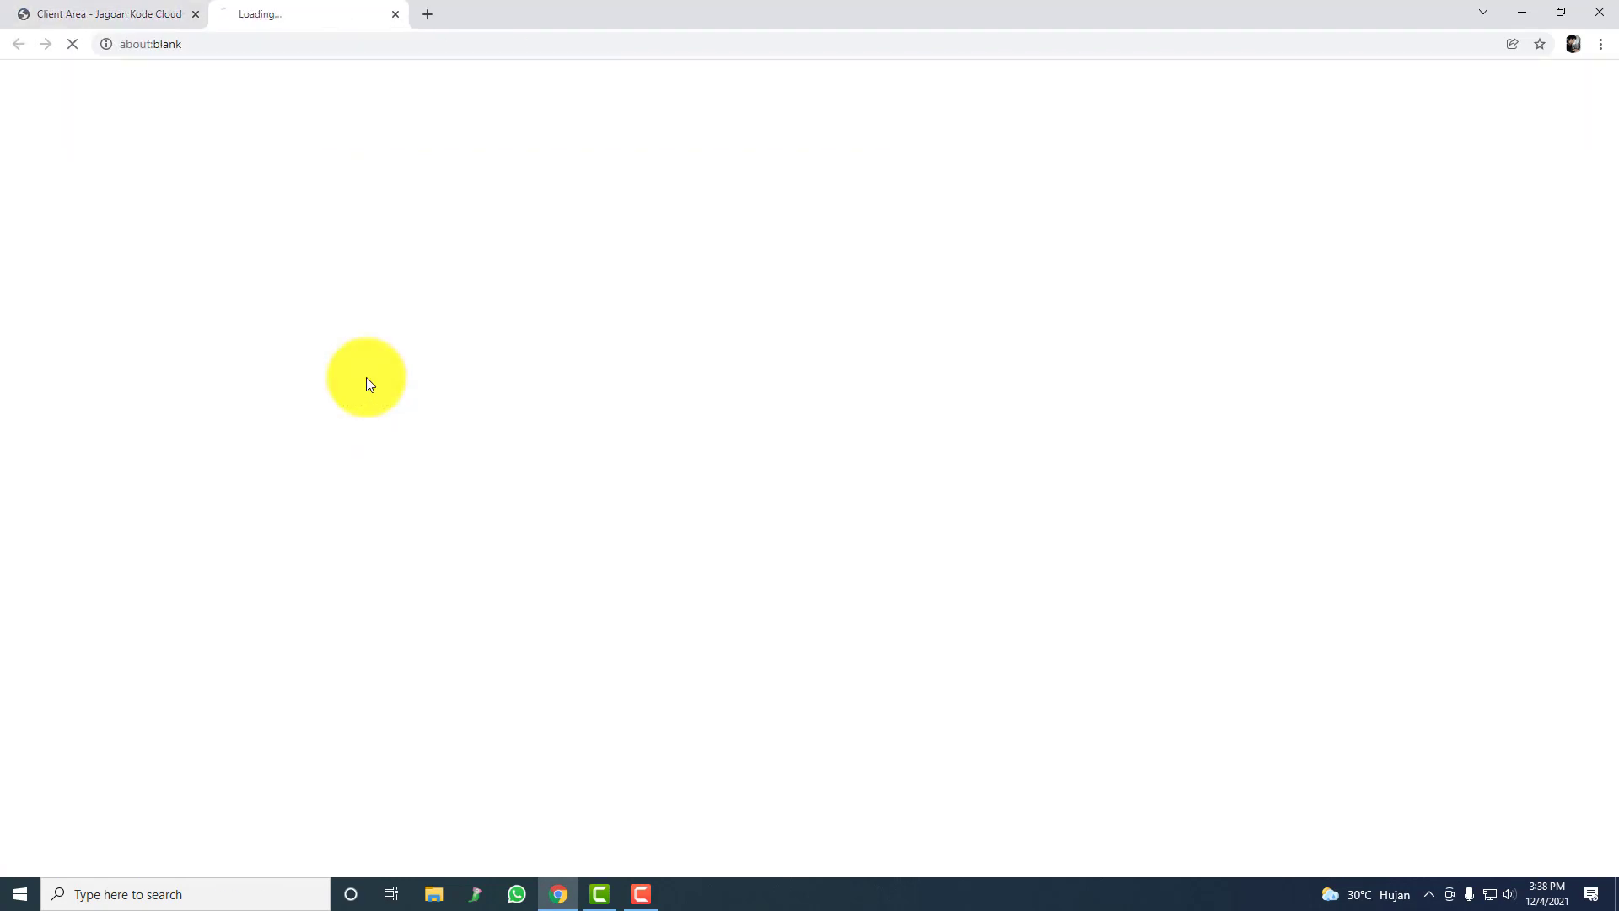
Step: Load kahfie-go.xyz/cpanel in a new browser tab as an alternative way into cPanel, and close that tab
click(430, 14)
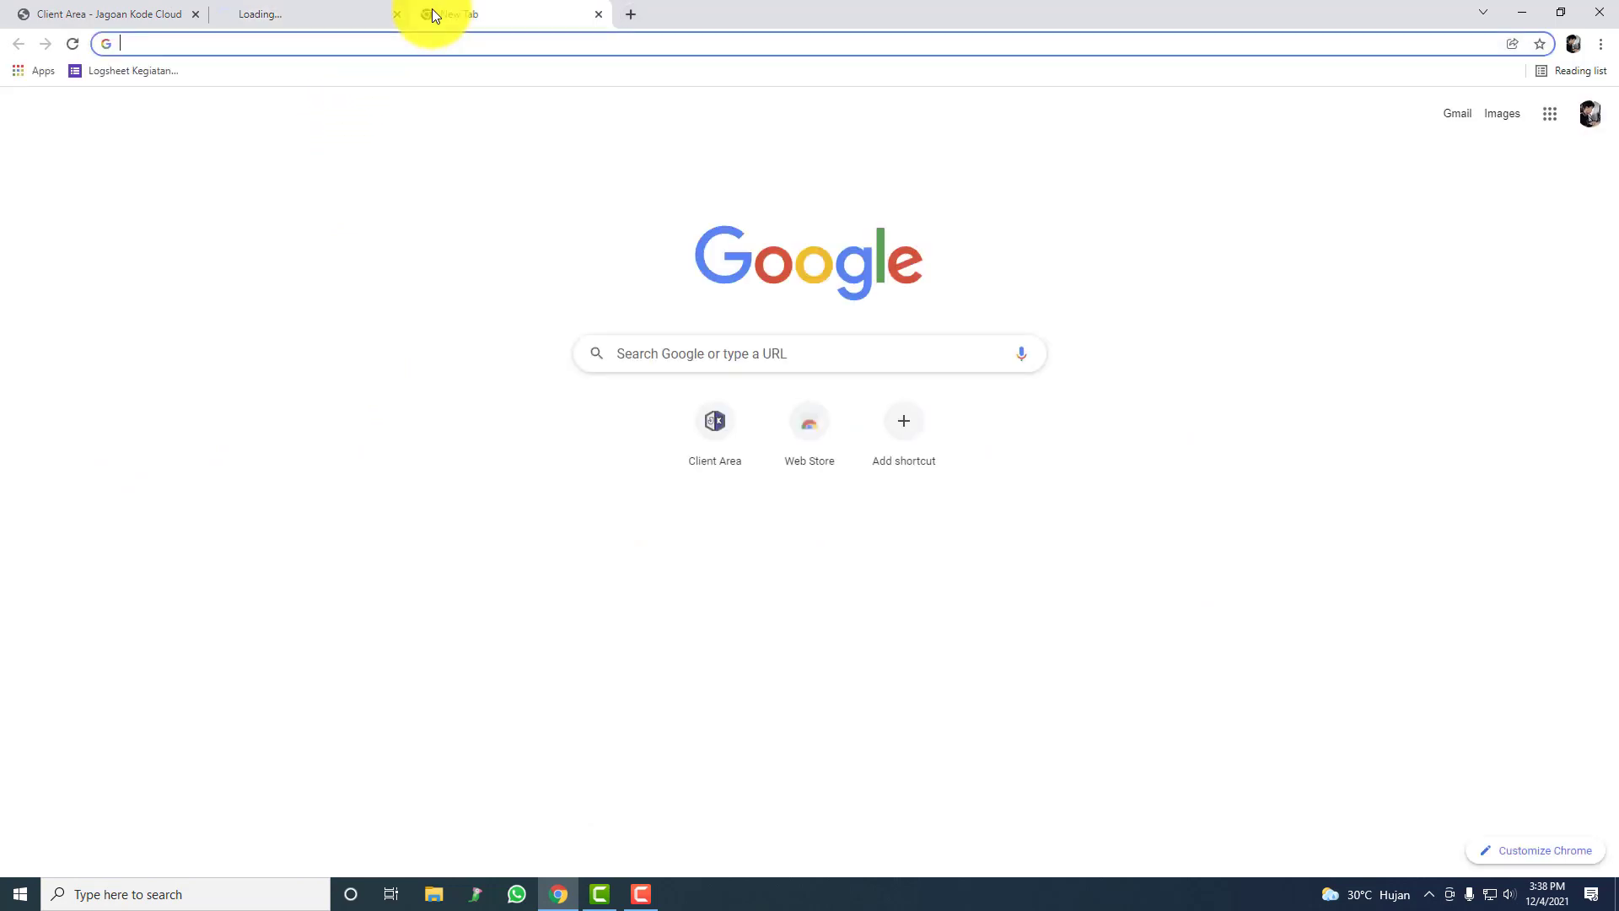
text(kahfie-go.xyz)
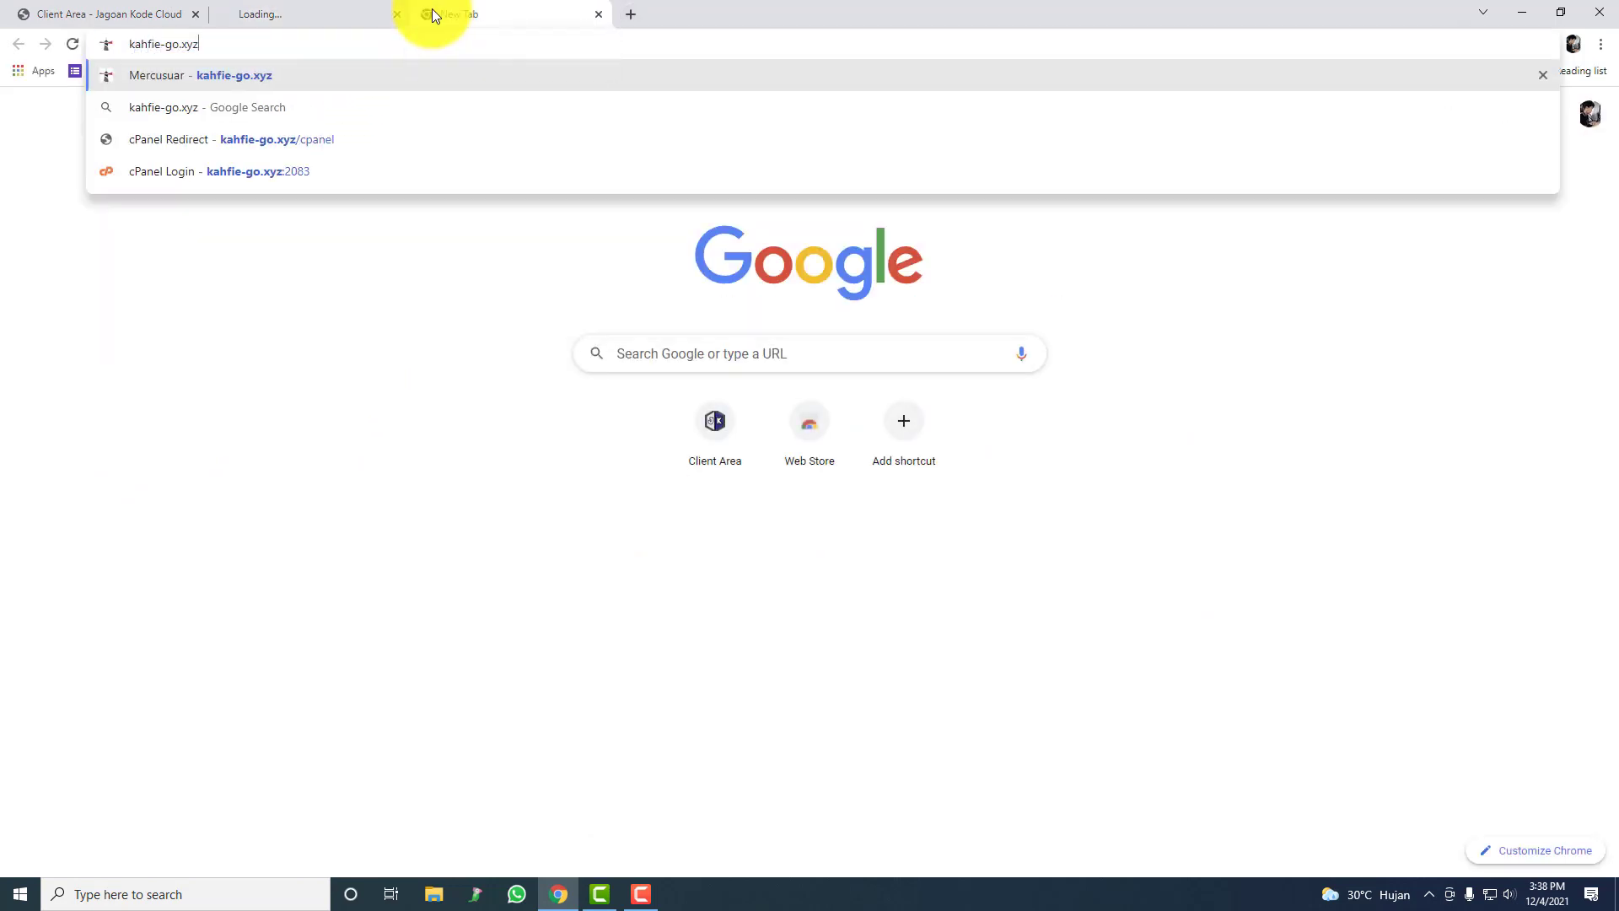
text(/cpabn)
key(BackSpace)
key(BackSpace)
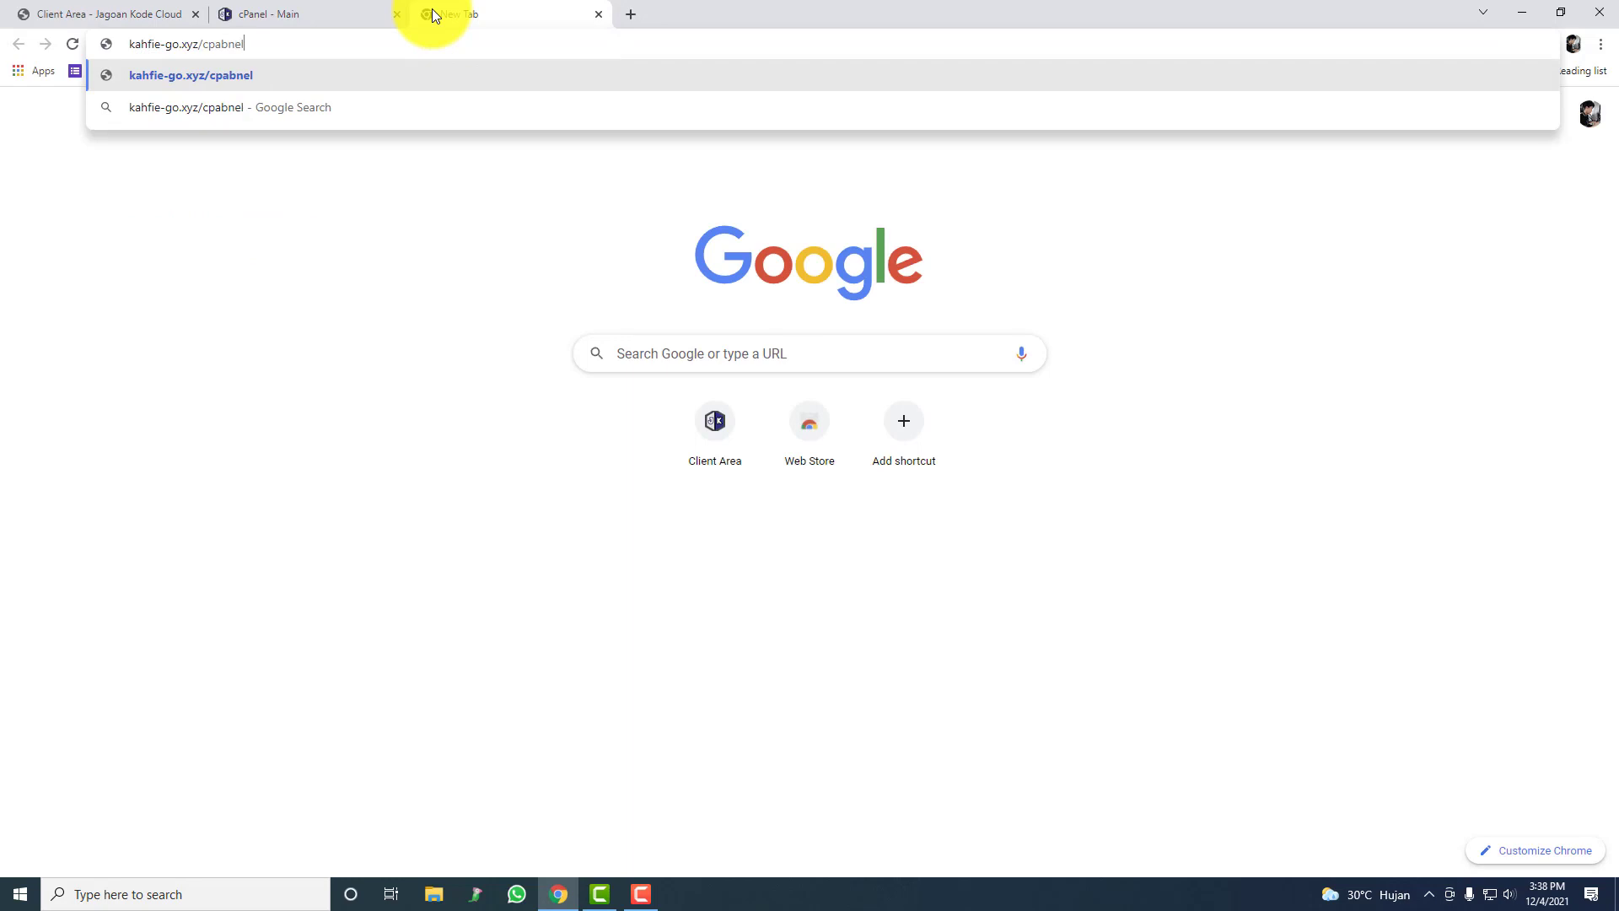
text(nel)
key(Return)
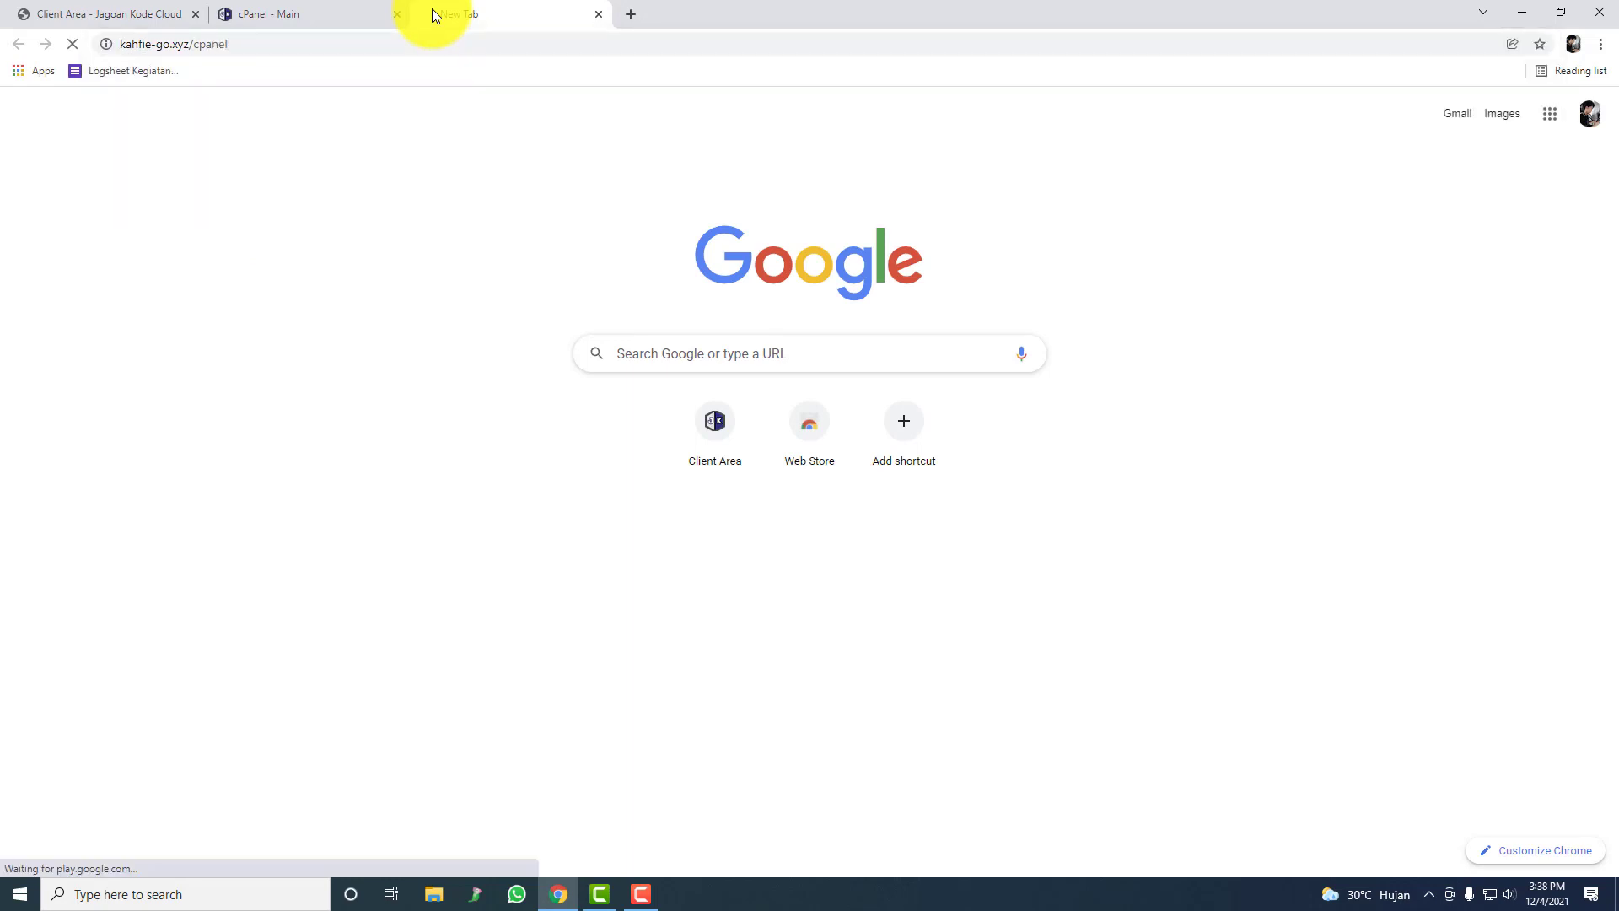
click(321, 10)
click(519, 9)
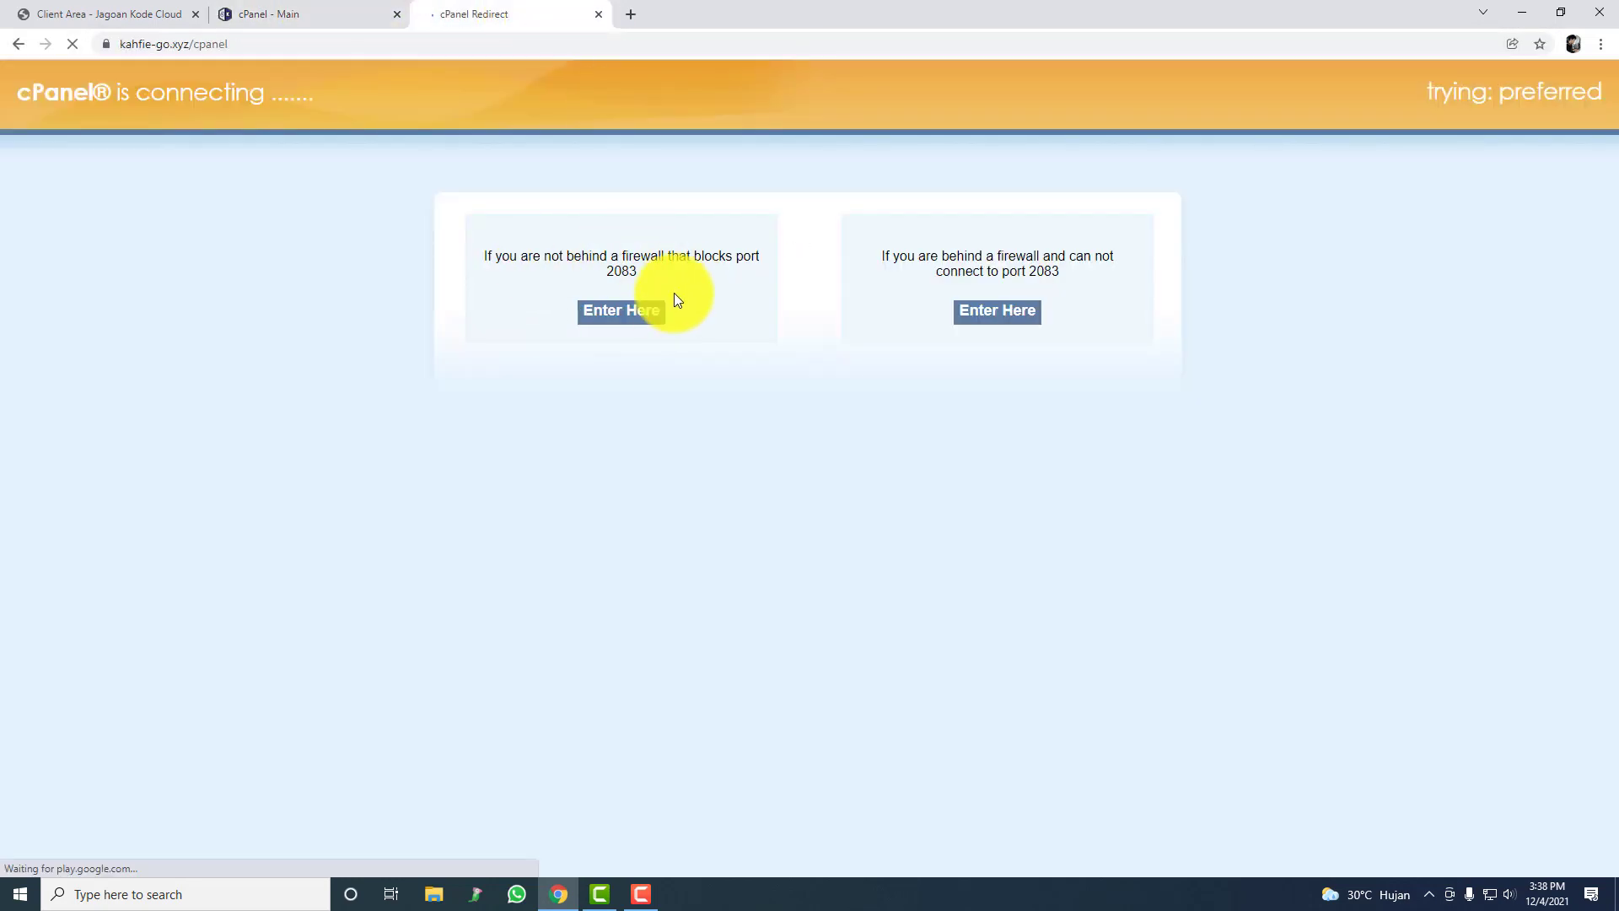
click(600, 15)
Step: Return to the cPanel main page and review its feature sections down to the Softaculous Apps Installer
click(160, 12)
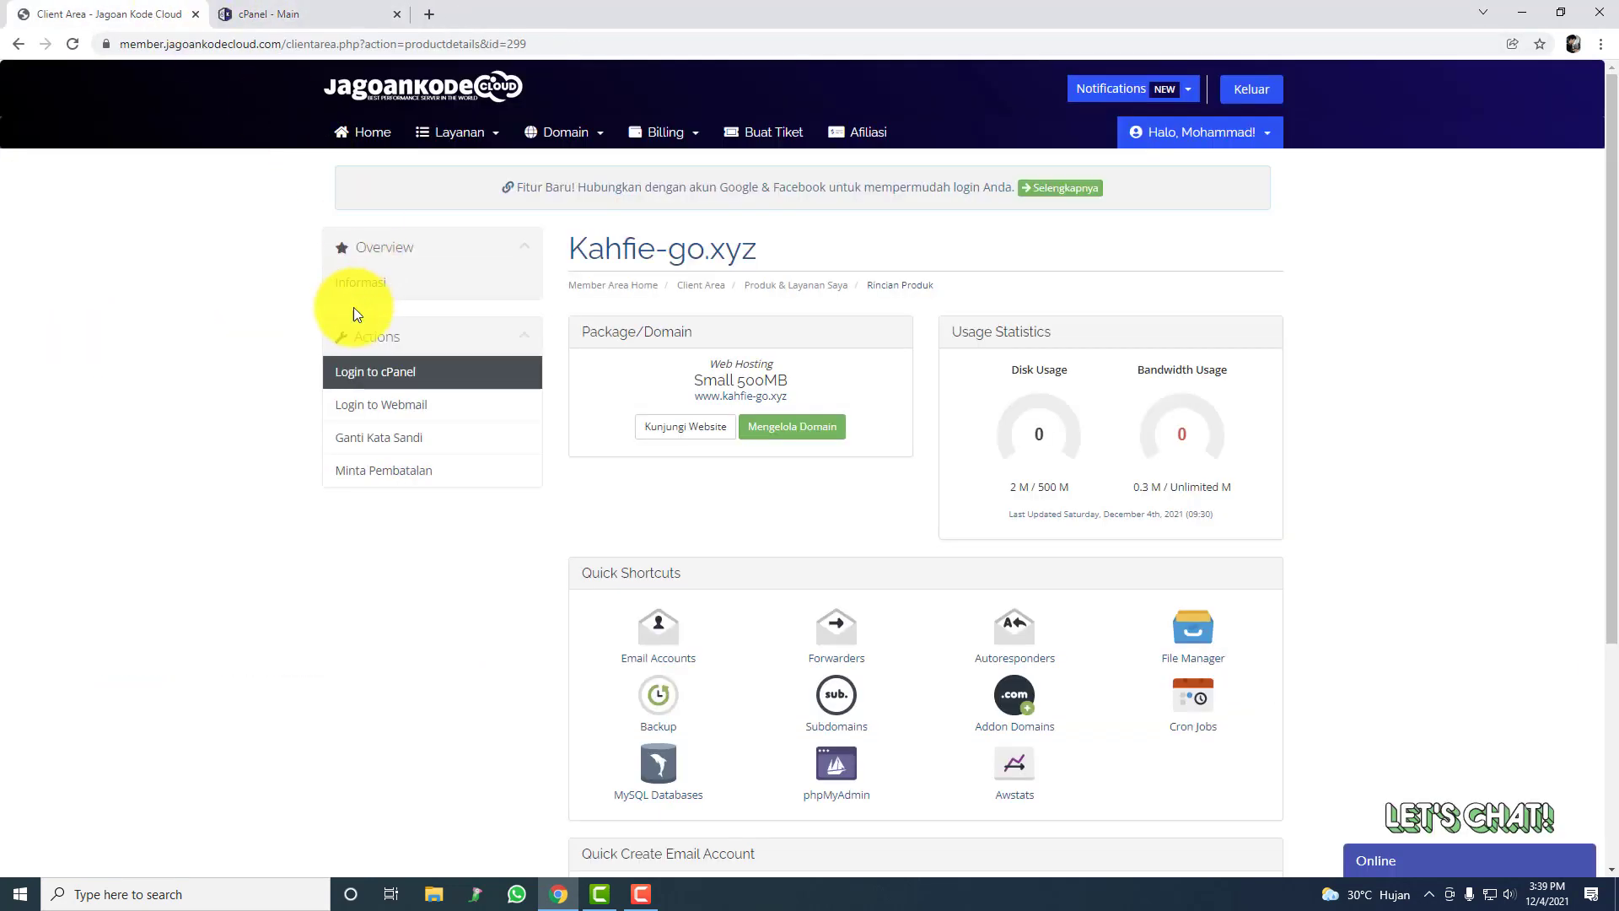
click(270, 12)
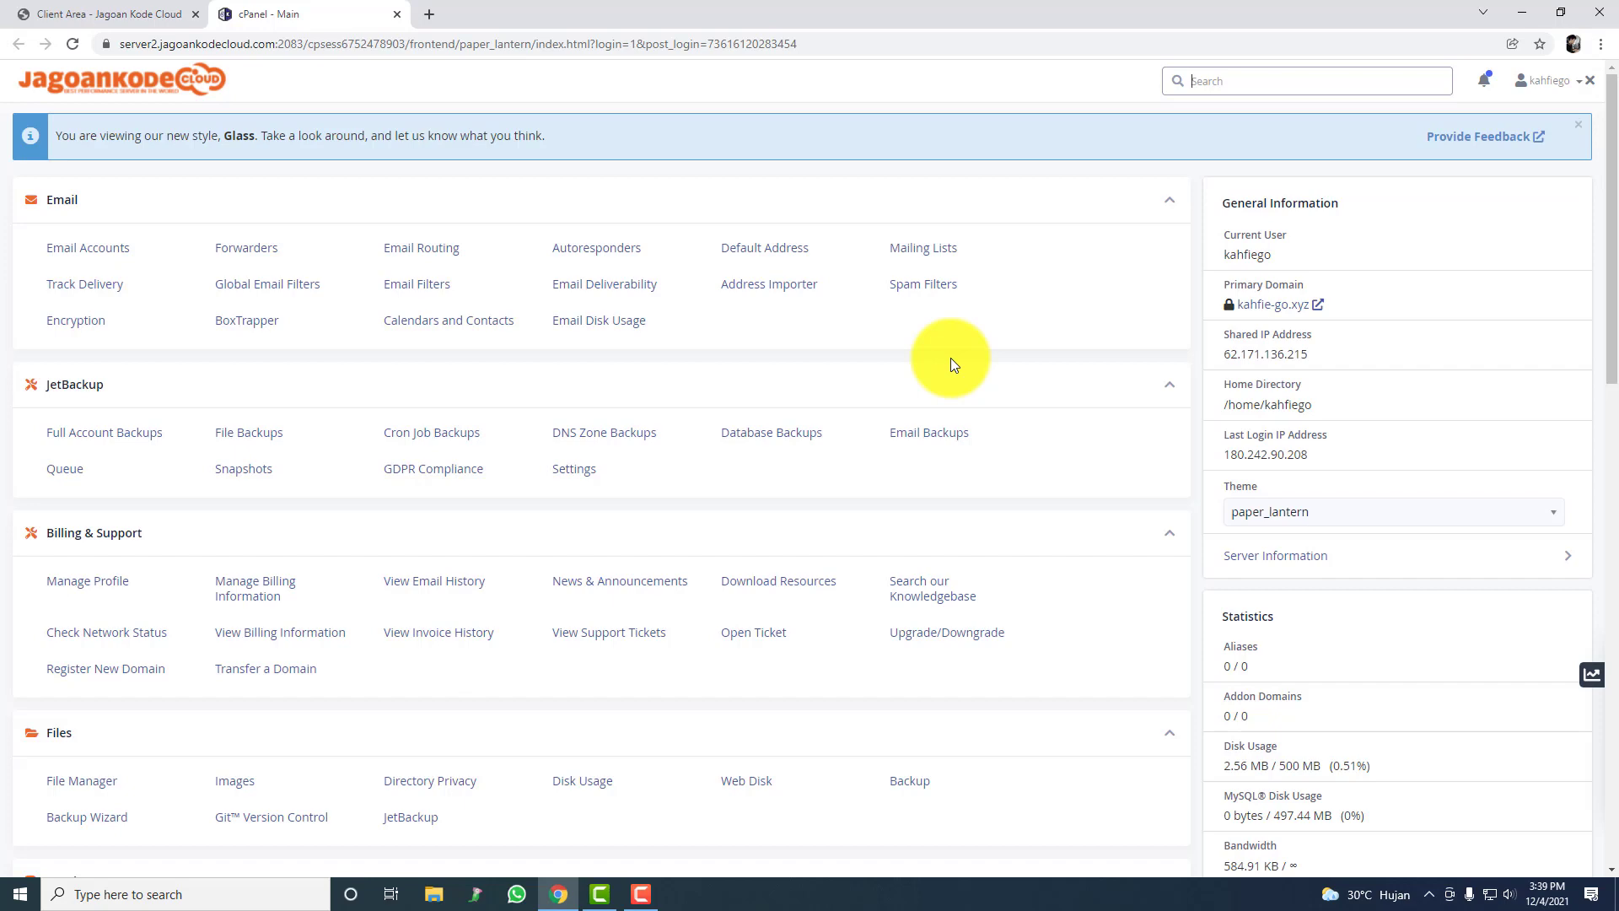
scroll(949, 357, down, 15)
scroll(860, 421, down, 1)
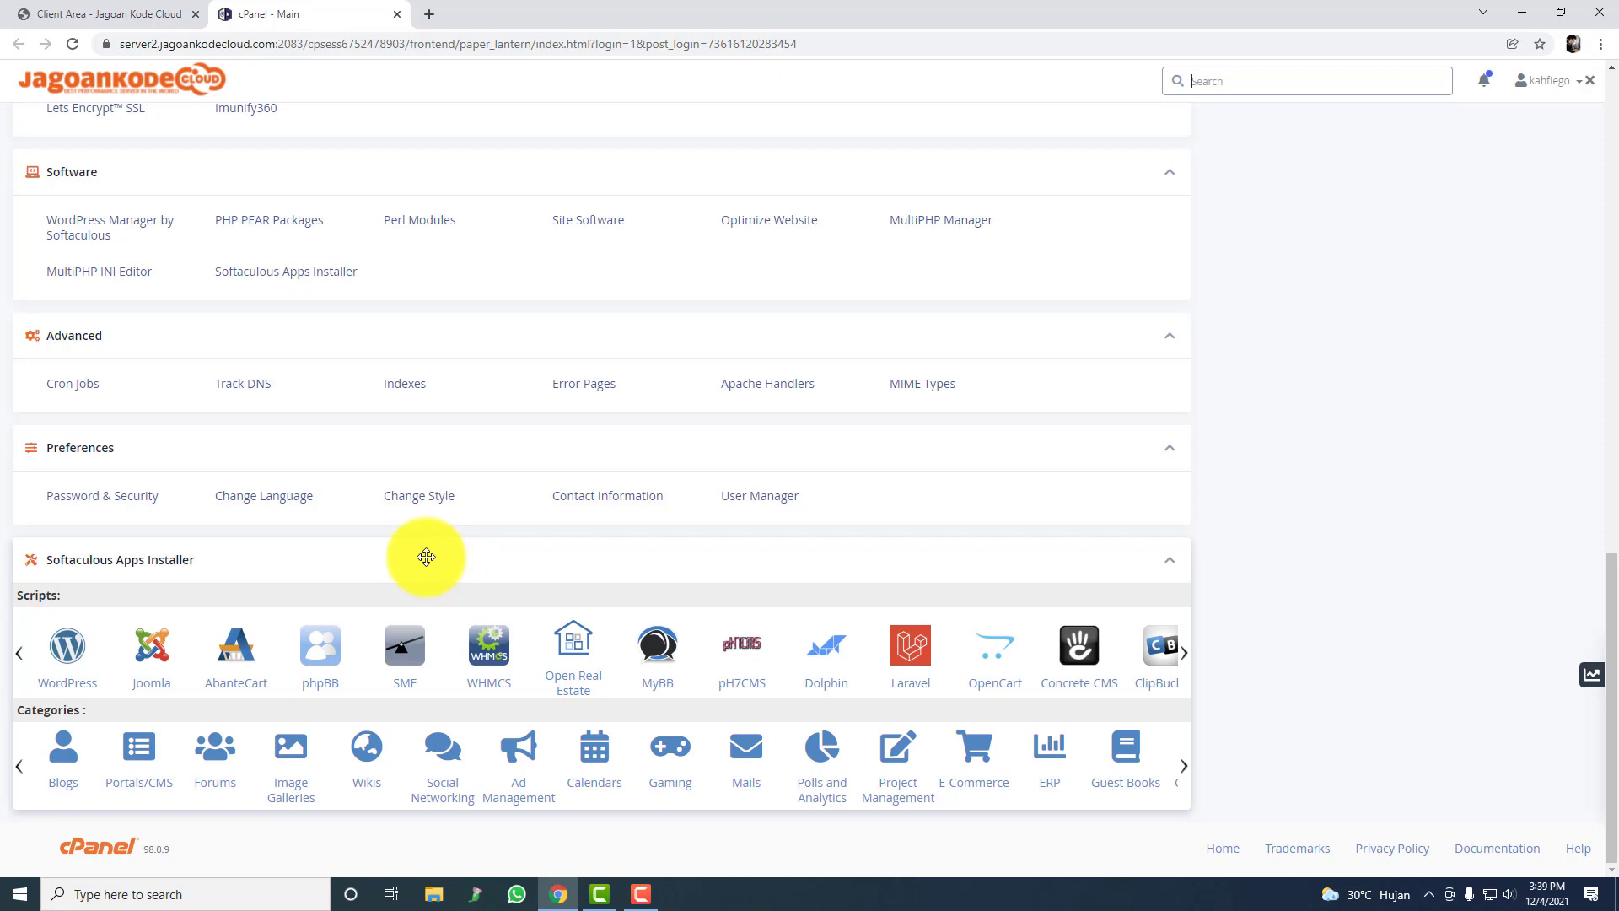
Step: Search the web for "wordpress org" in a new browser tab and open the WordPress.org download page
click(424, 13)
text(wordp)
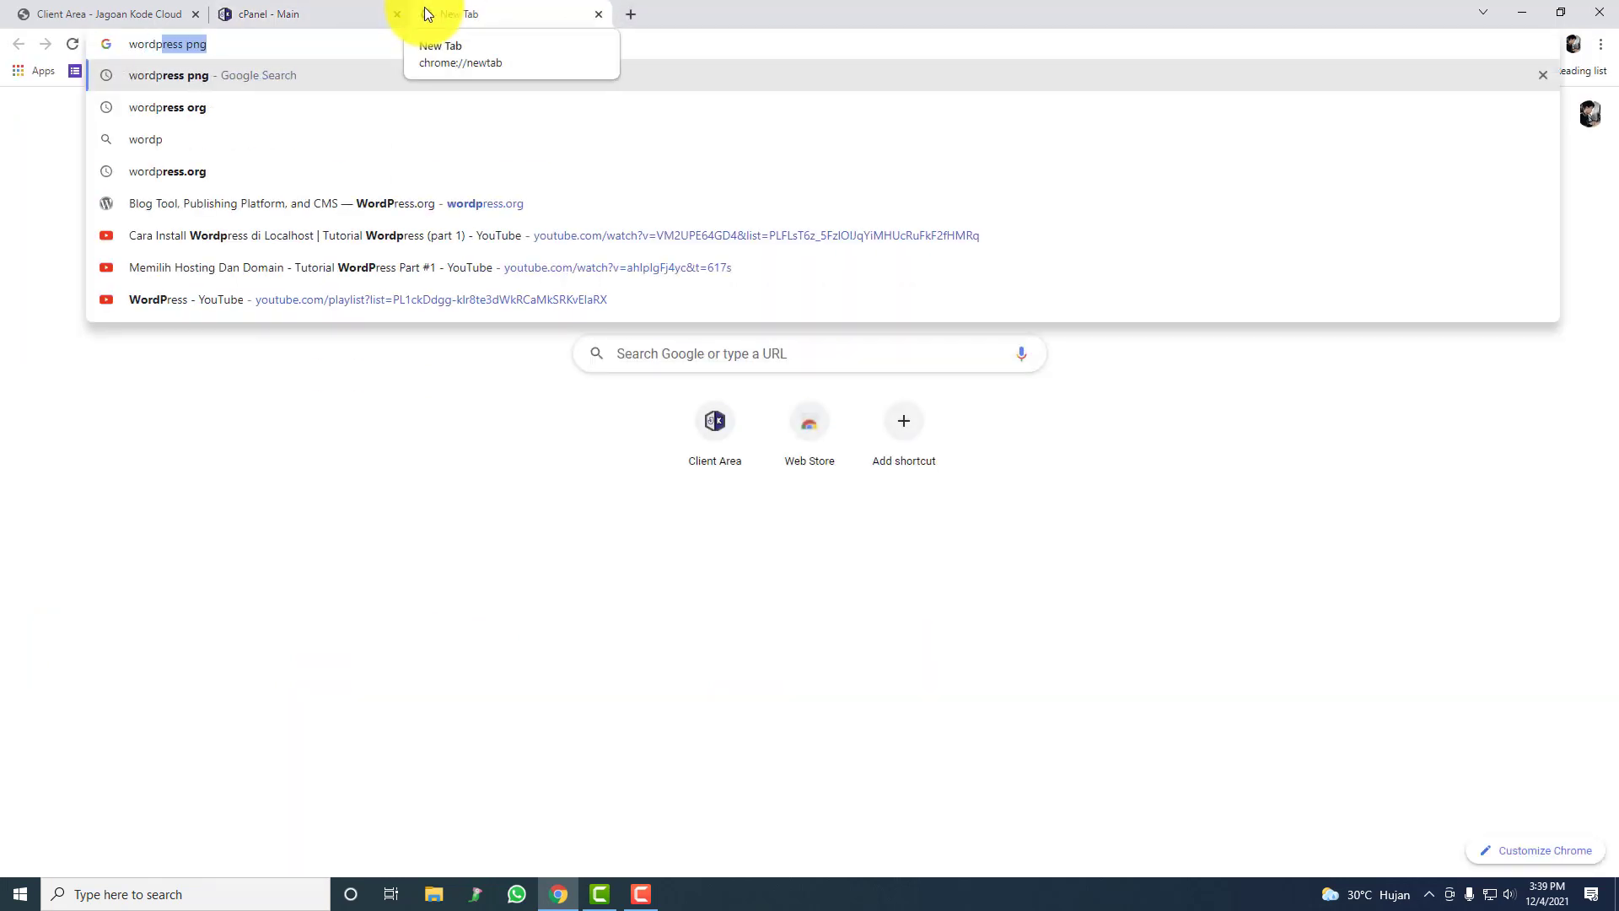
text(ress org)
key(Return)
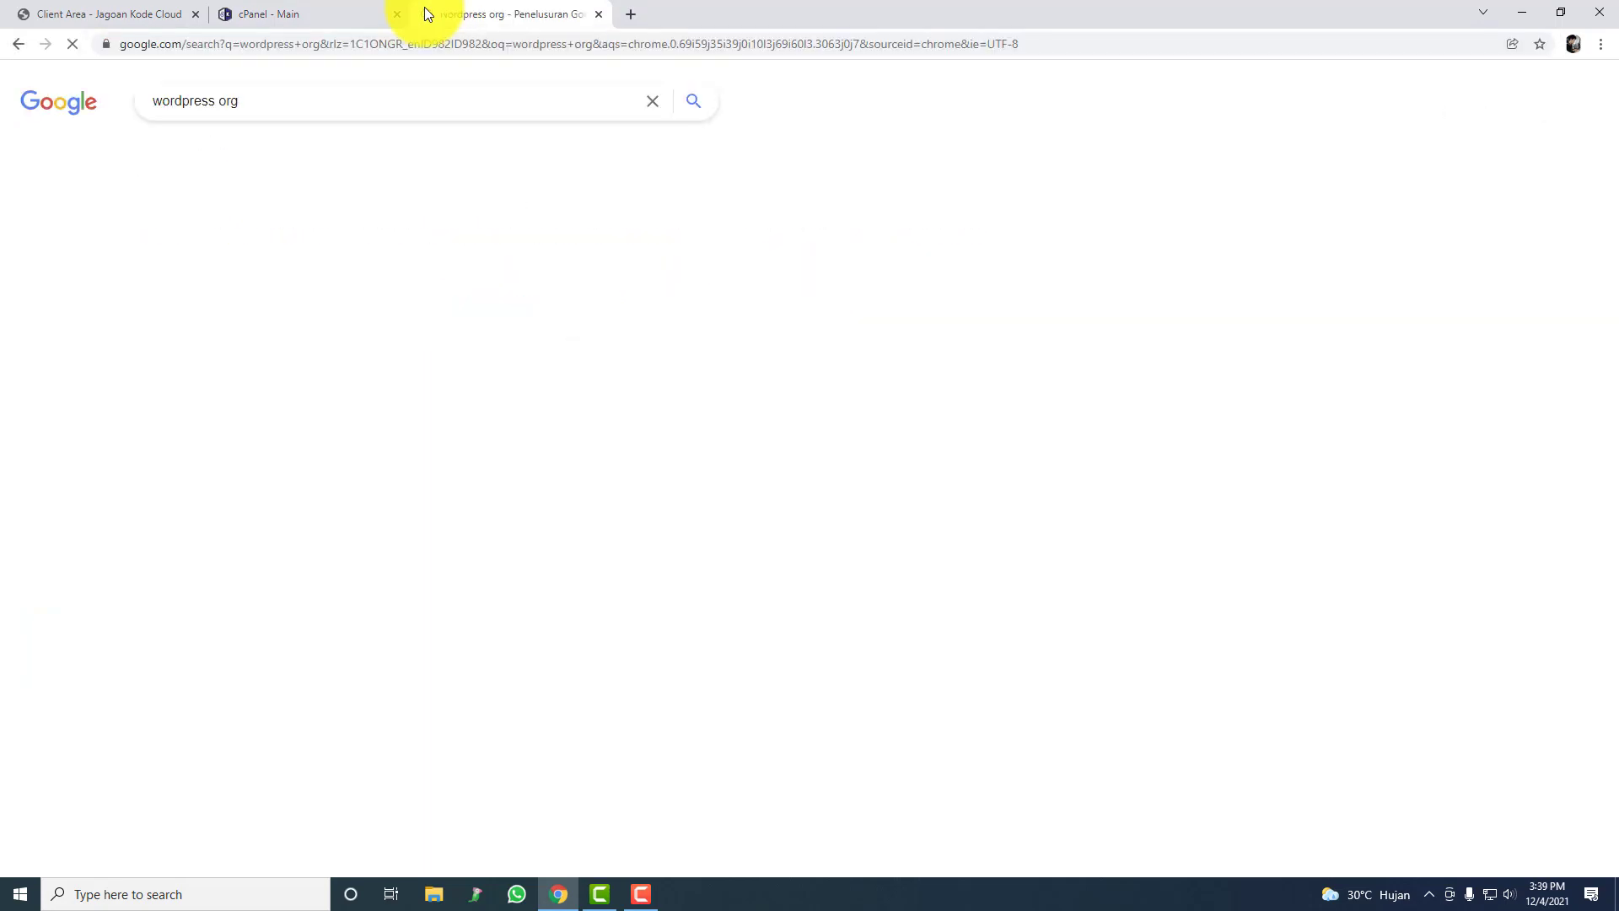
click(314, 310)
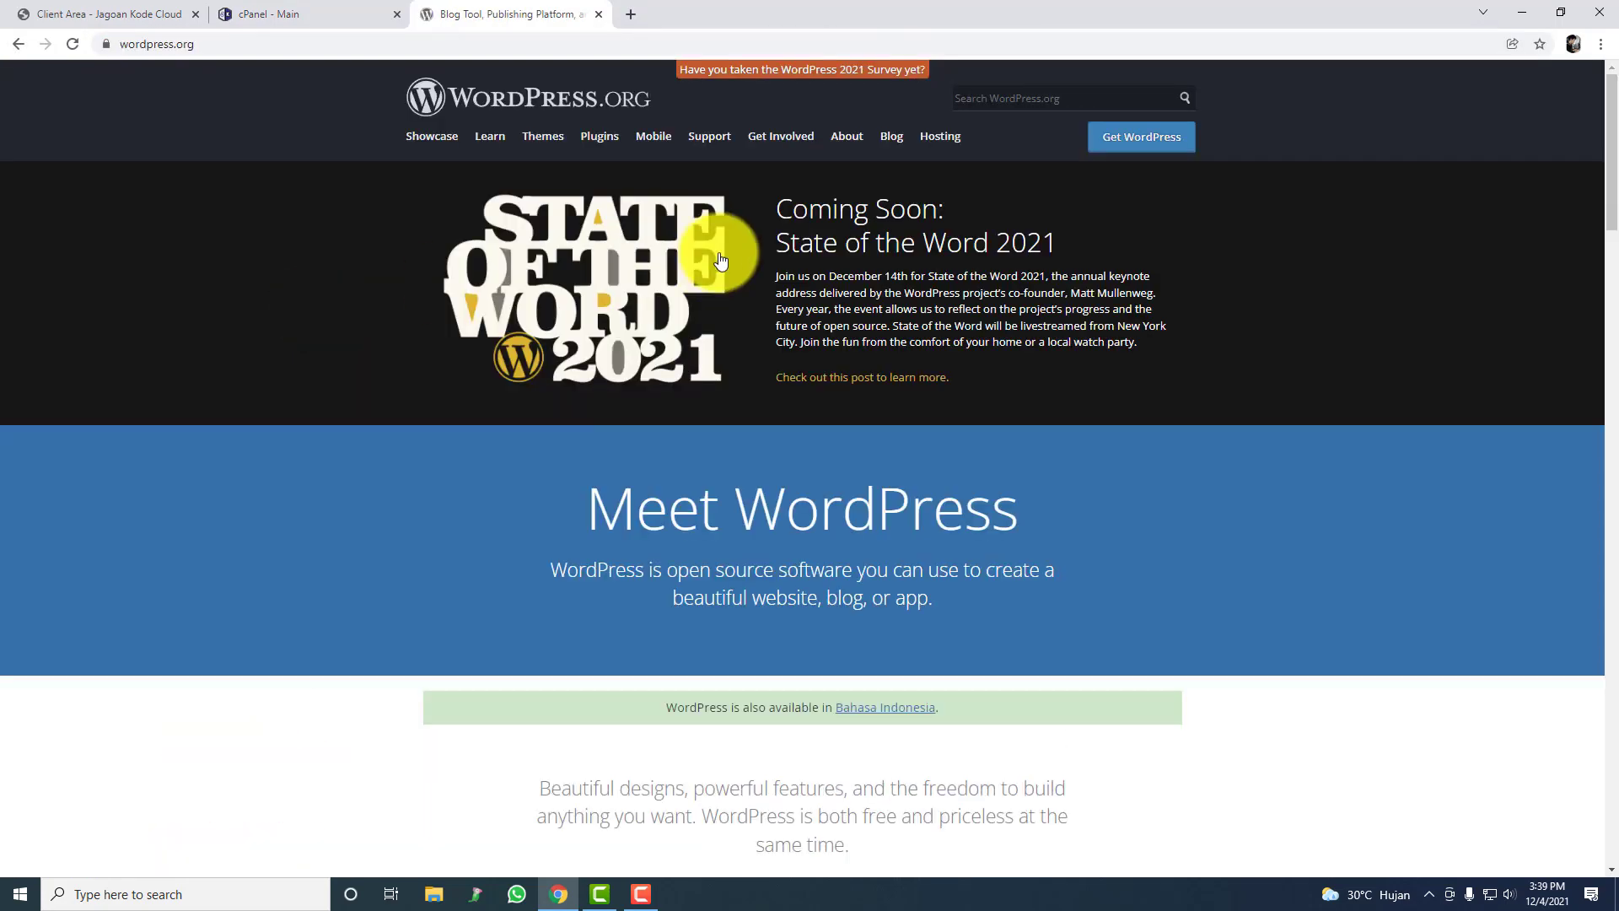
click(1176, 143)
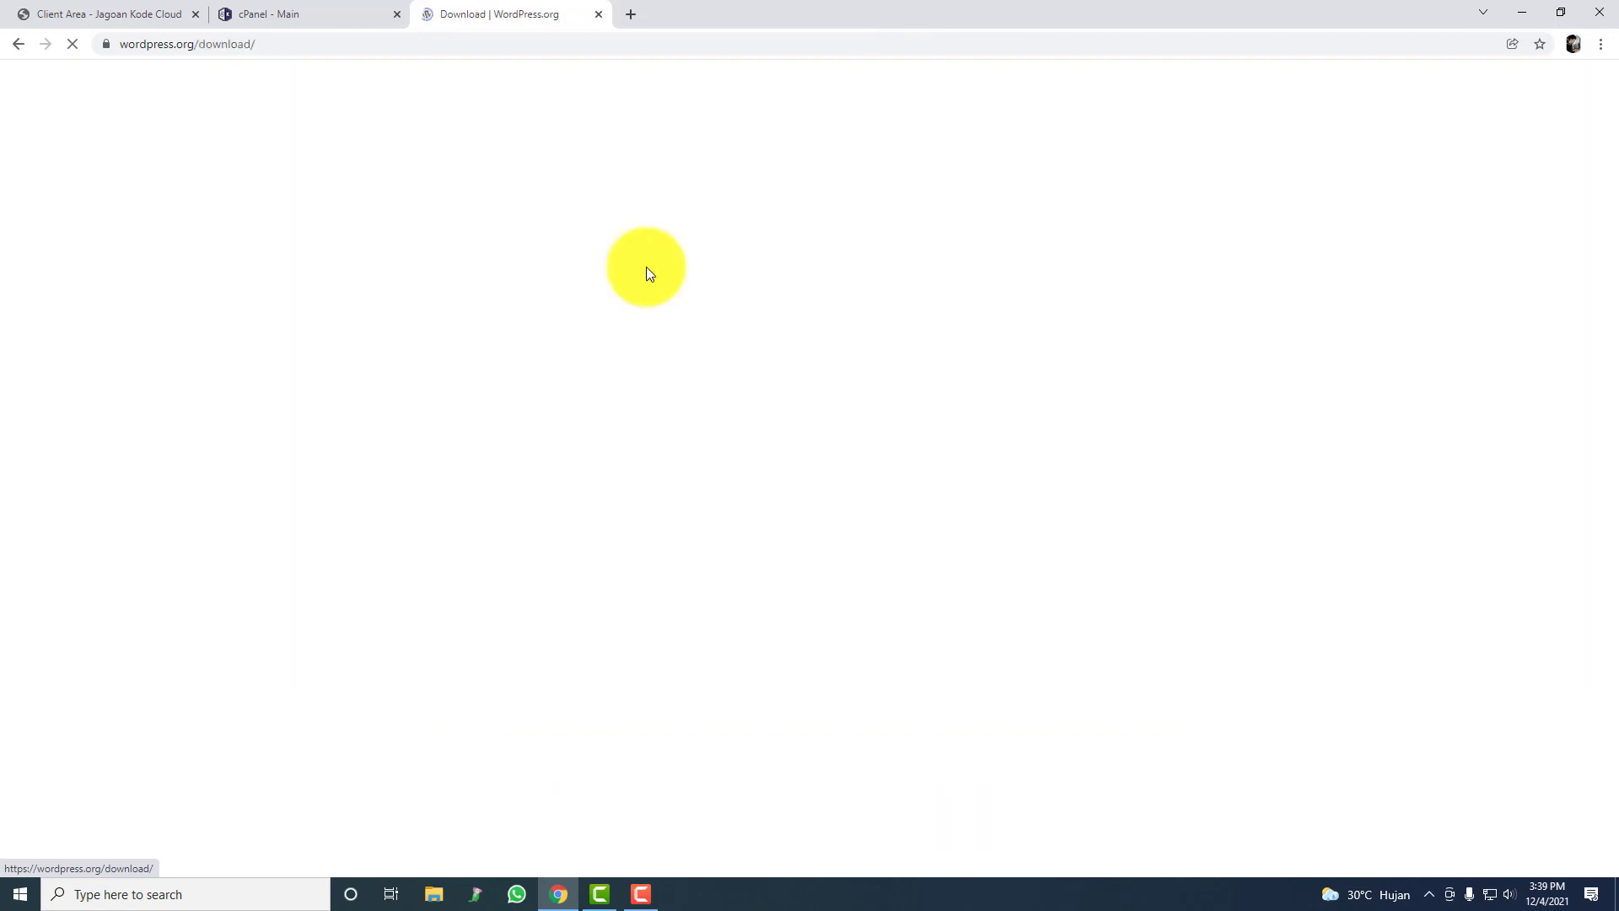
Step: Download the WordPress 5.8.2 zip package, and dismiss the confirmation pop-up and the browser's download bar
scroll(669, 403, down, 13)
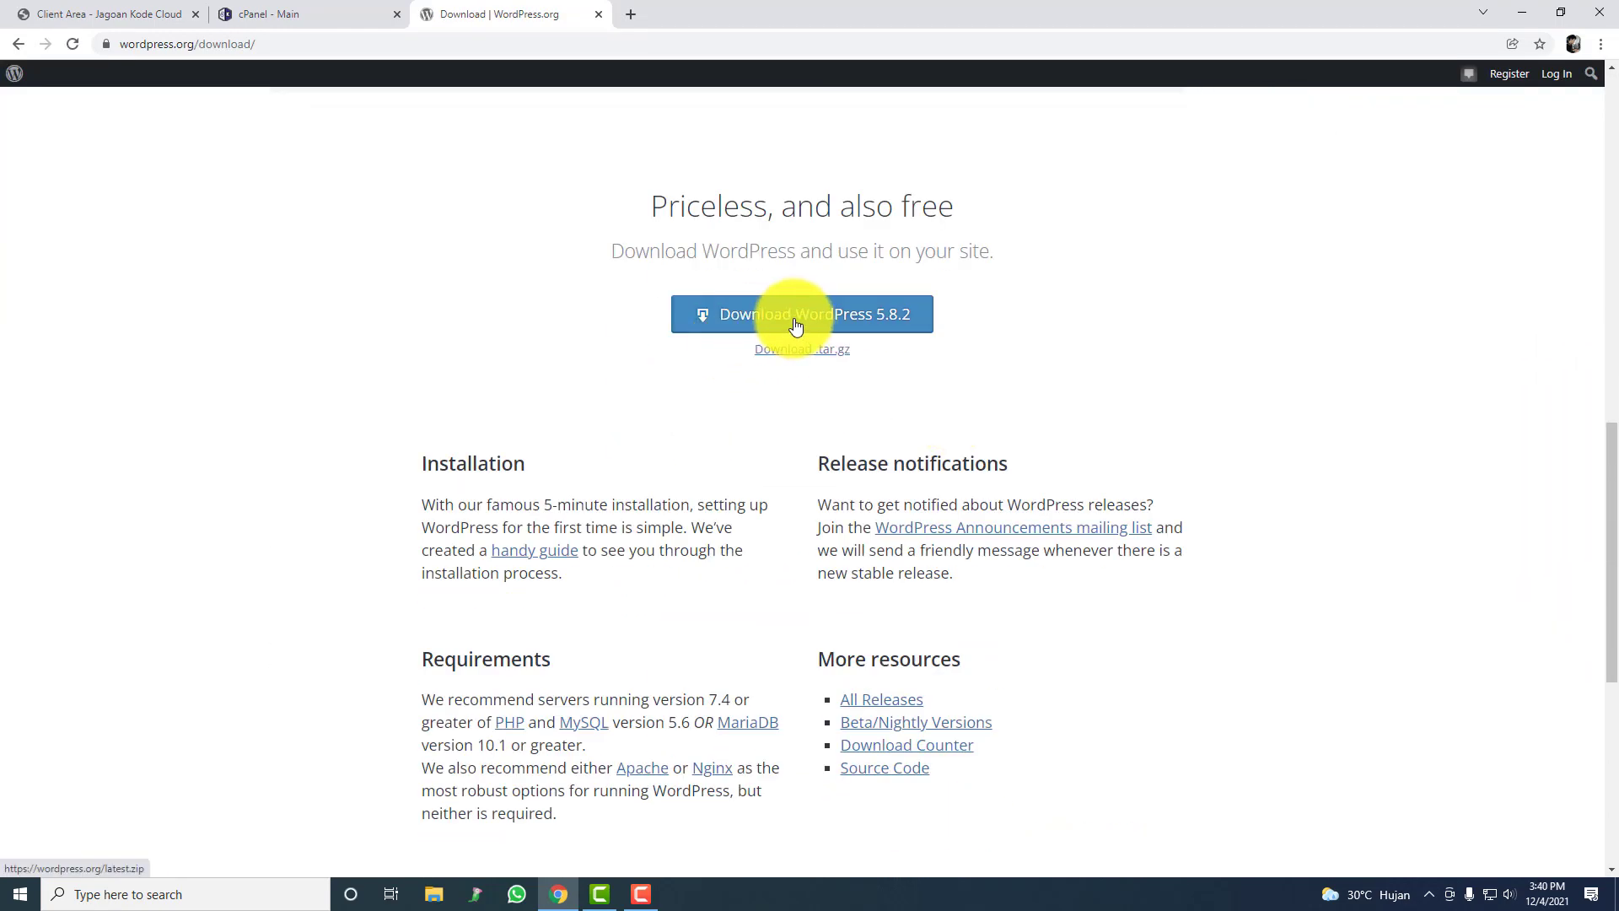
click(872, 323)
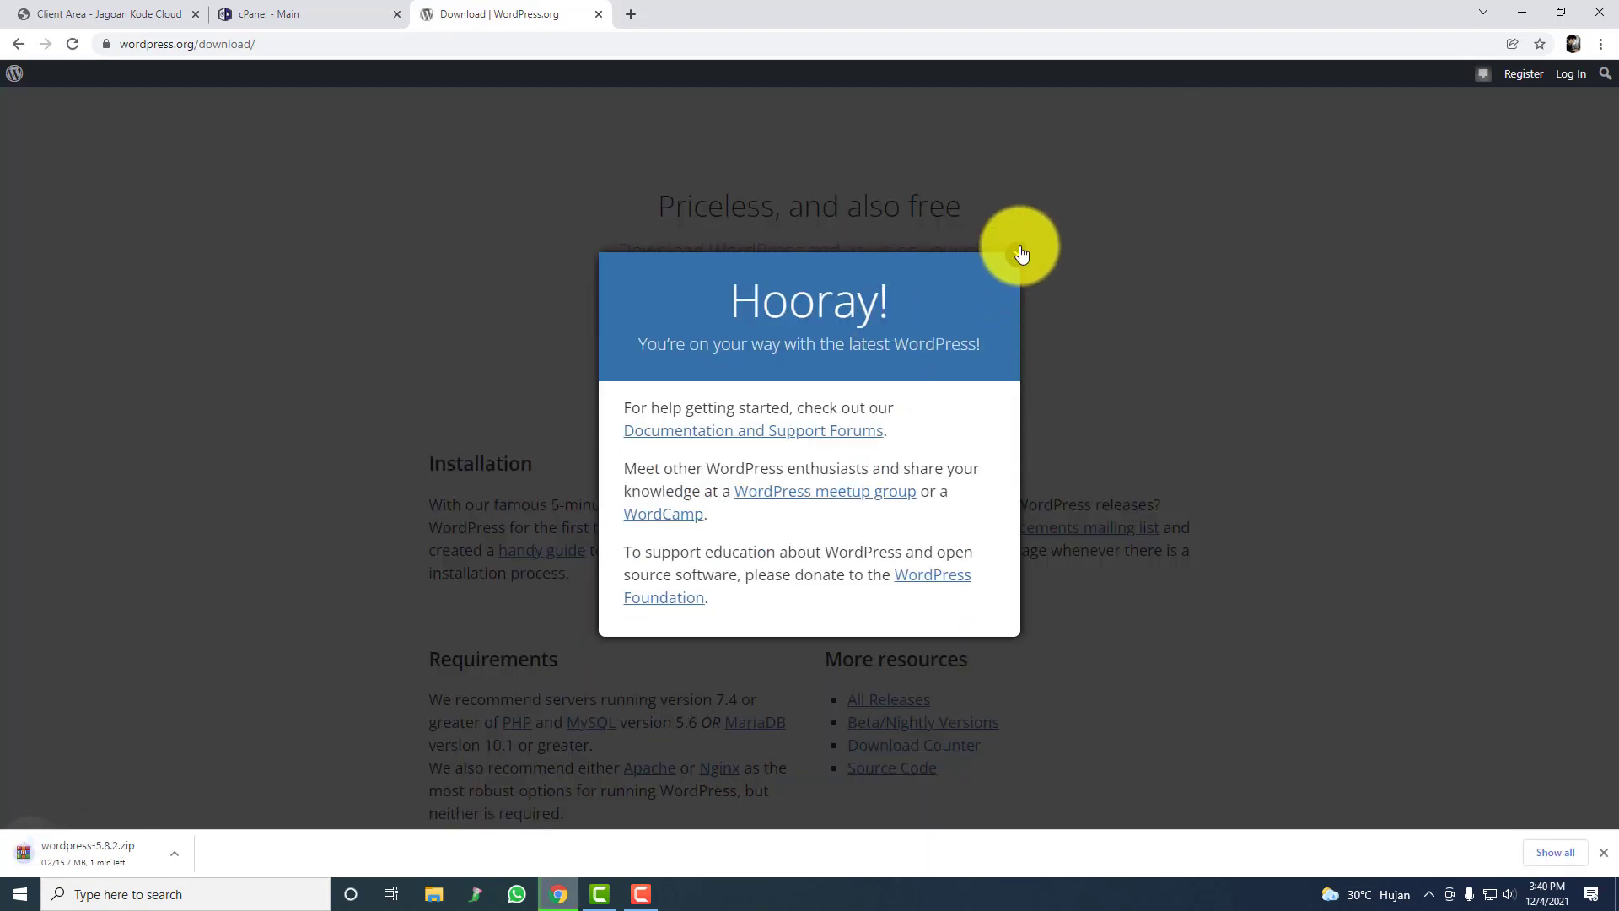
click(1022, 248)
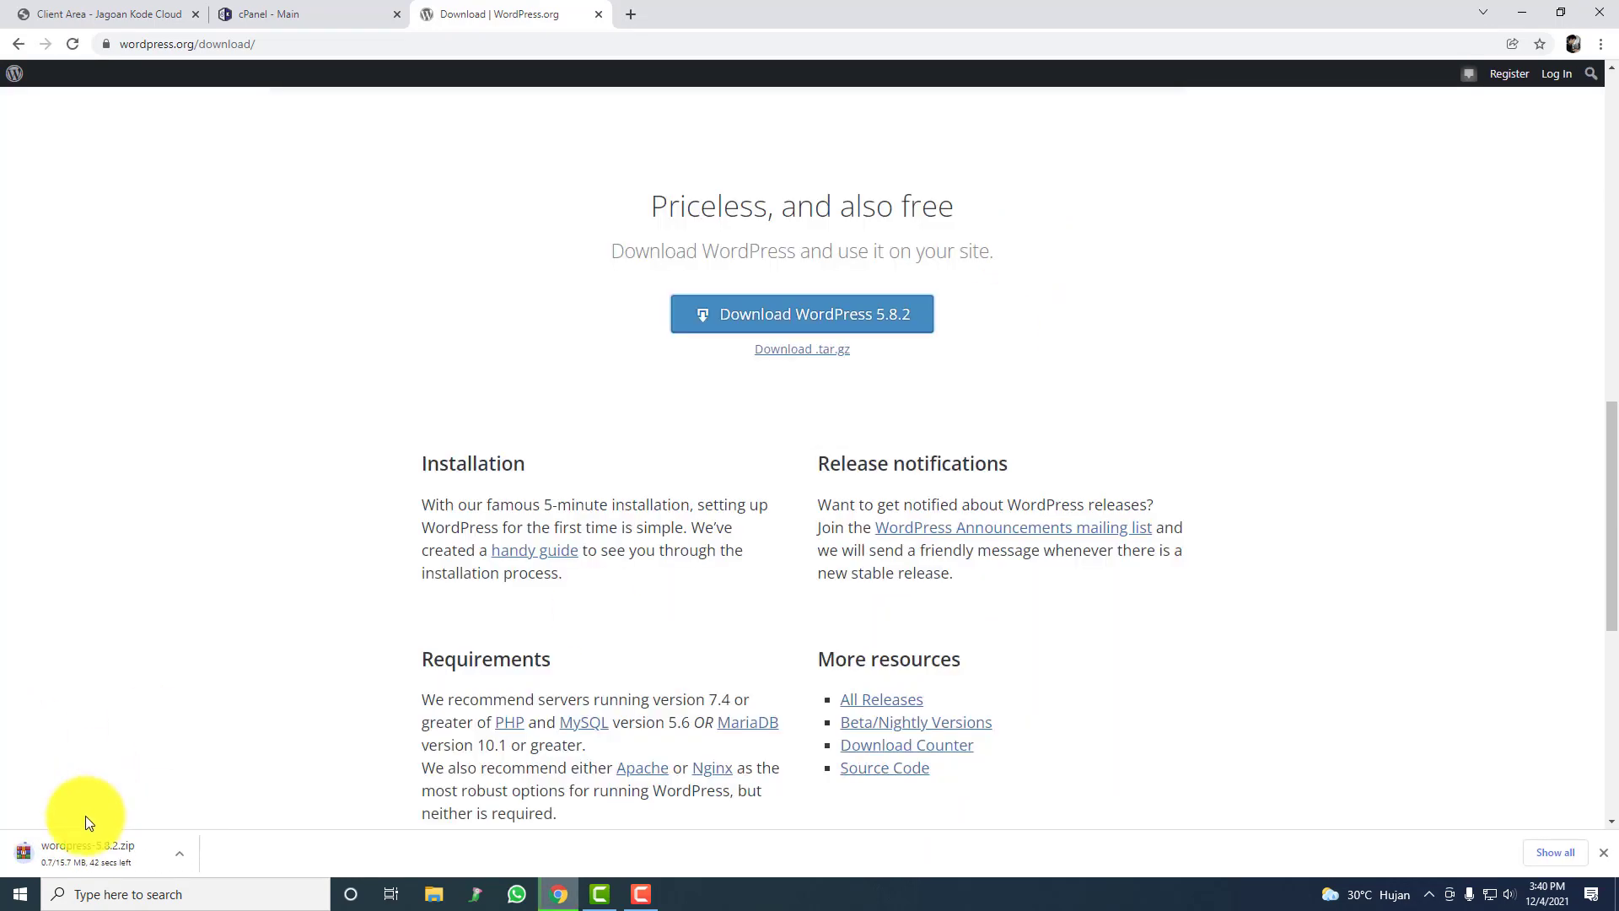
click(1604, 851)
Step: Return to cPanel, launch File Manager and open the public_html folder
click(363, 15)
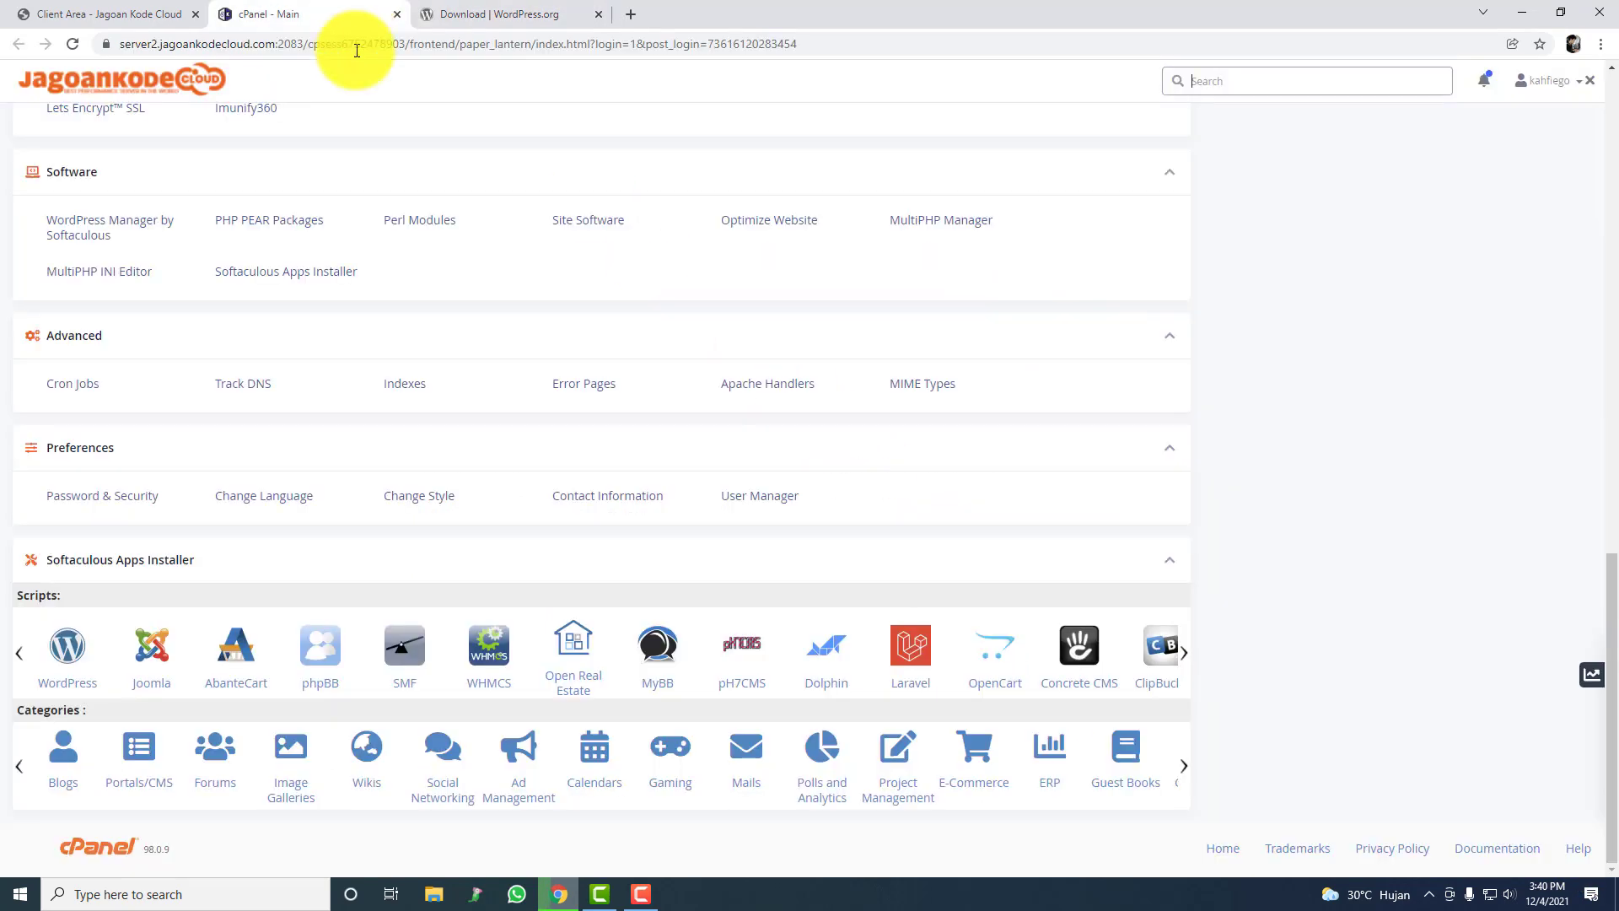
middle_click(1224, 550)
scroll(1224, 551, up, 20)
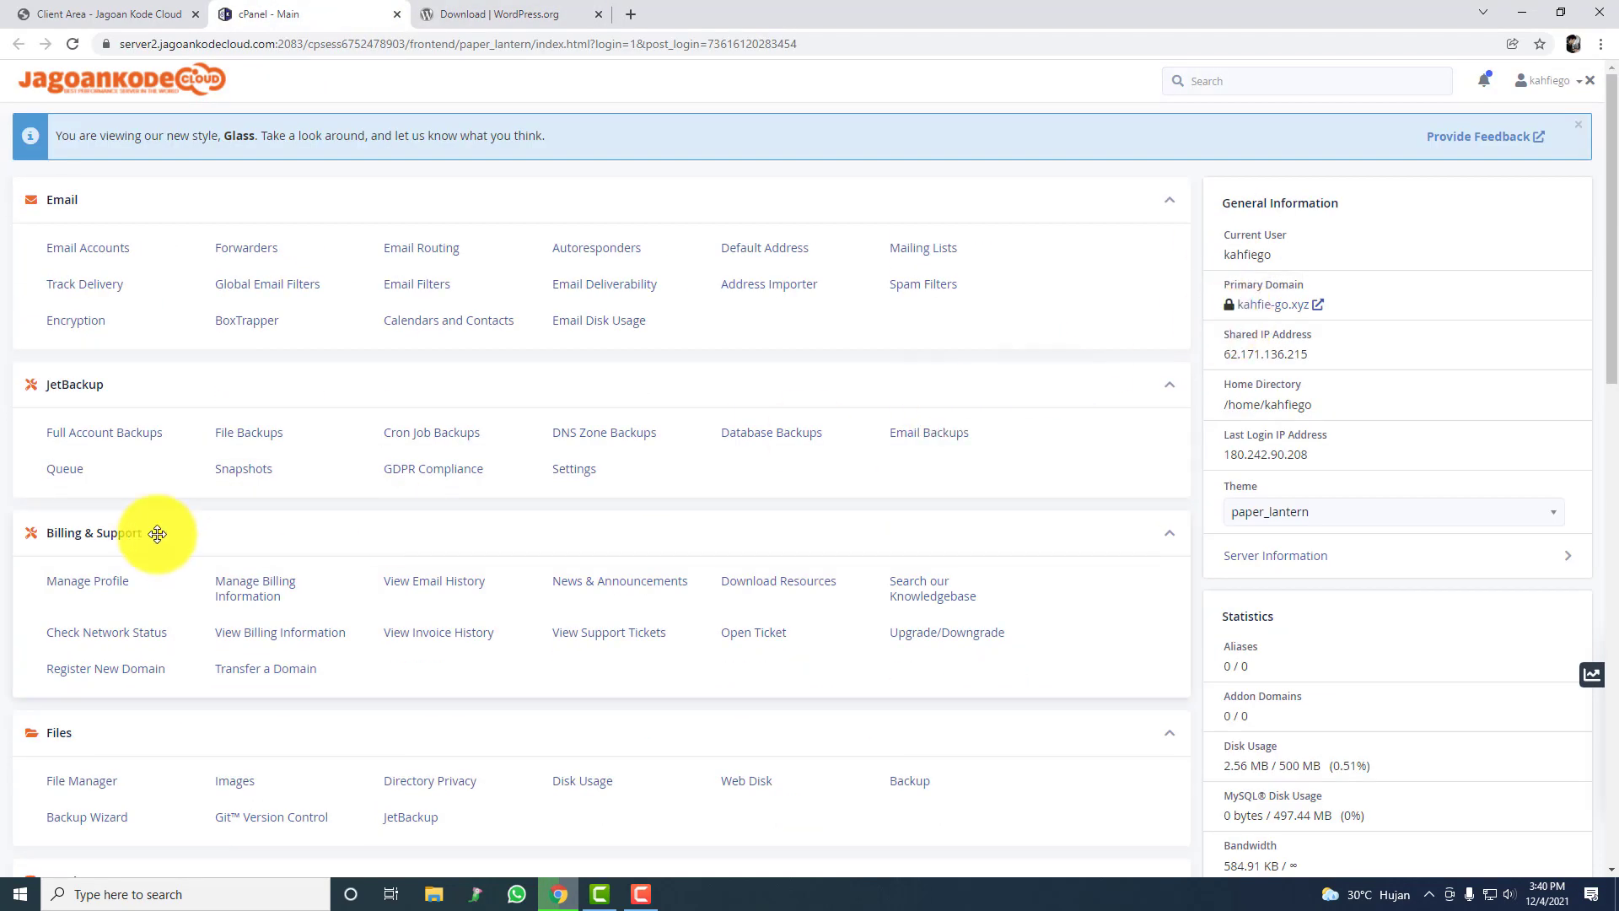
click(82, 781)
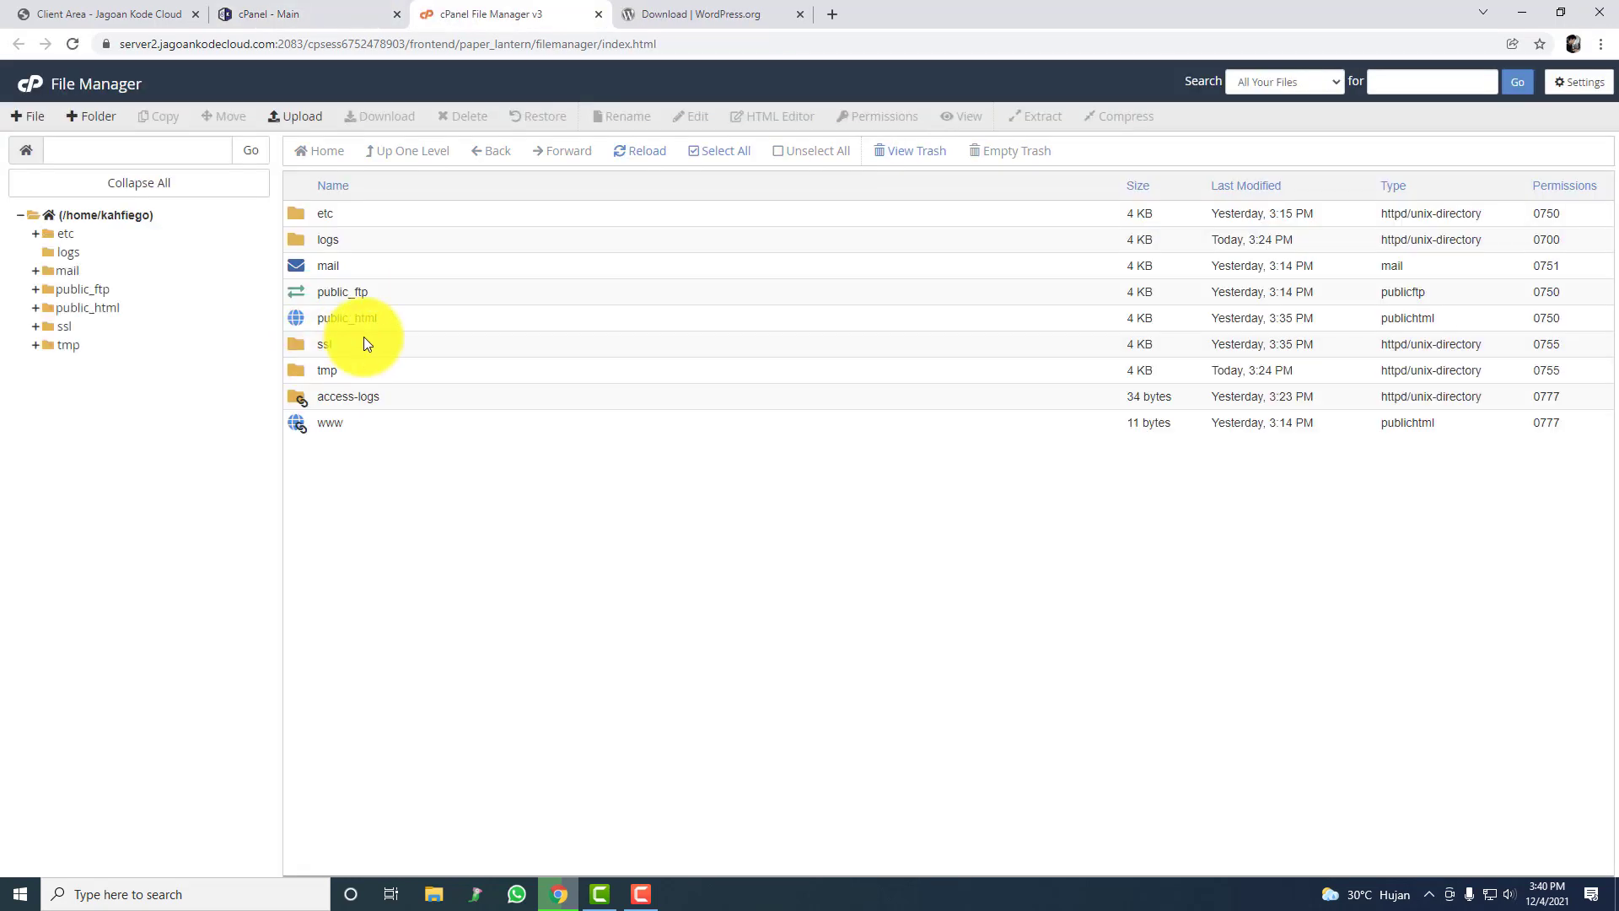
double_click(389, 324)
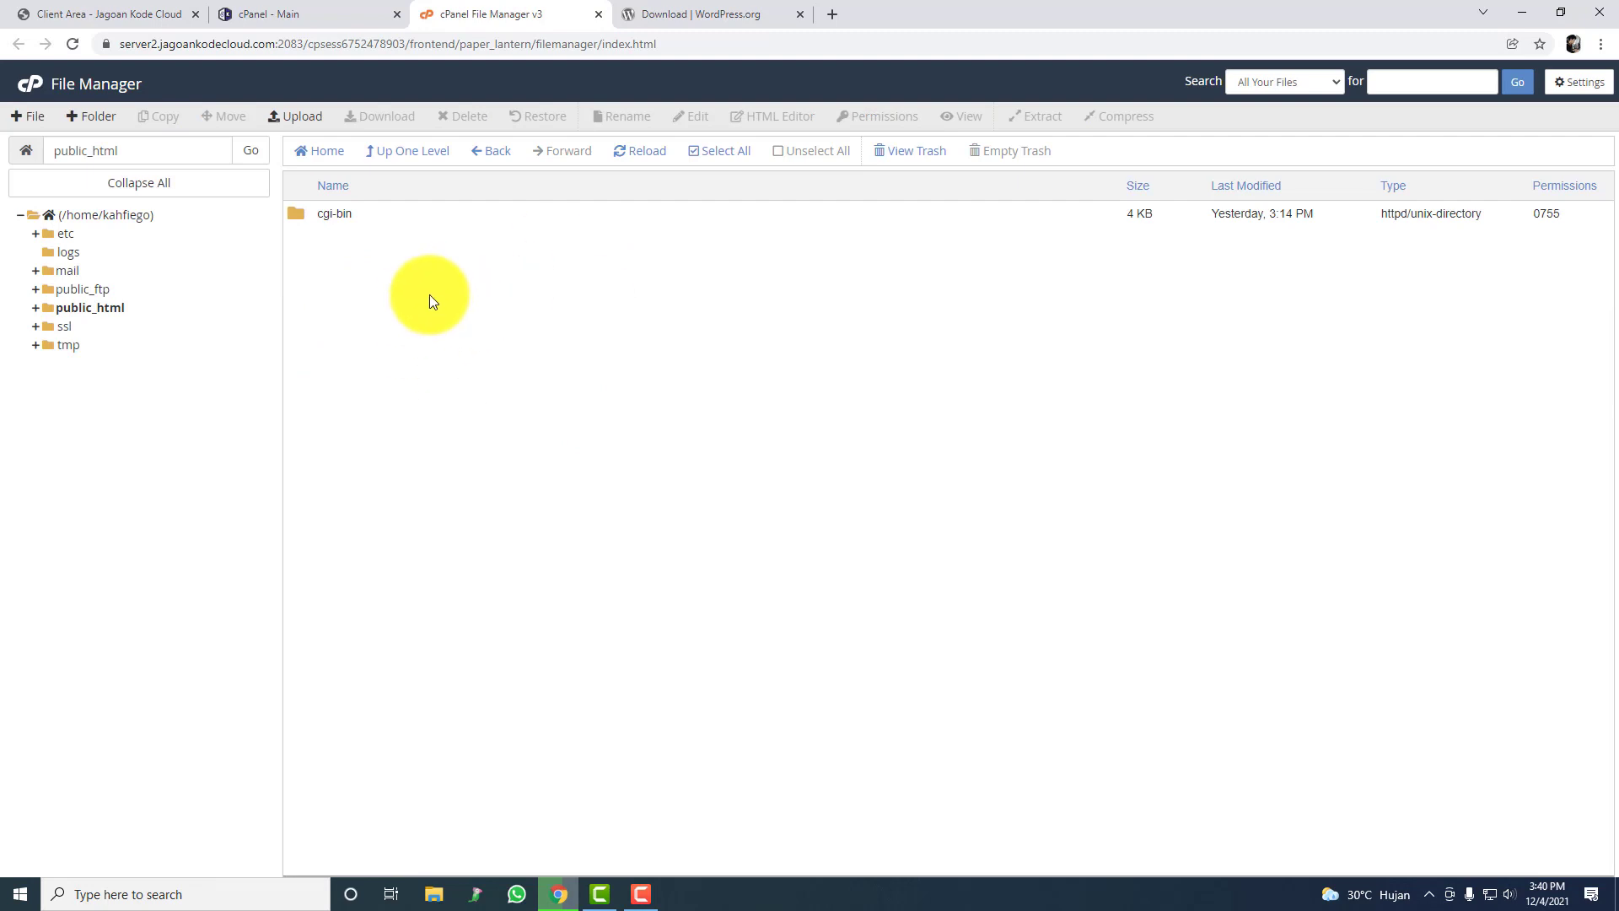
Step: View the primary domain's website from cPanel, compare it with the public_html folder, and close the website's tab
click(325, 14)
click(1272, 313)
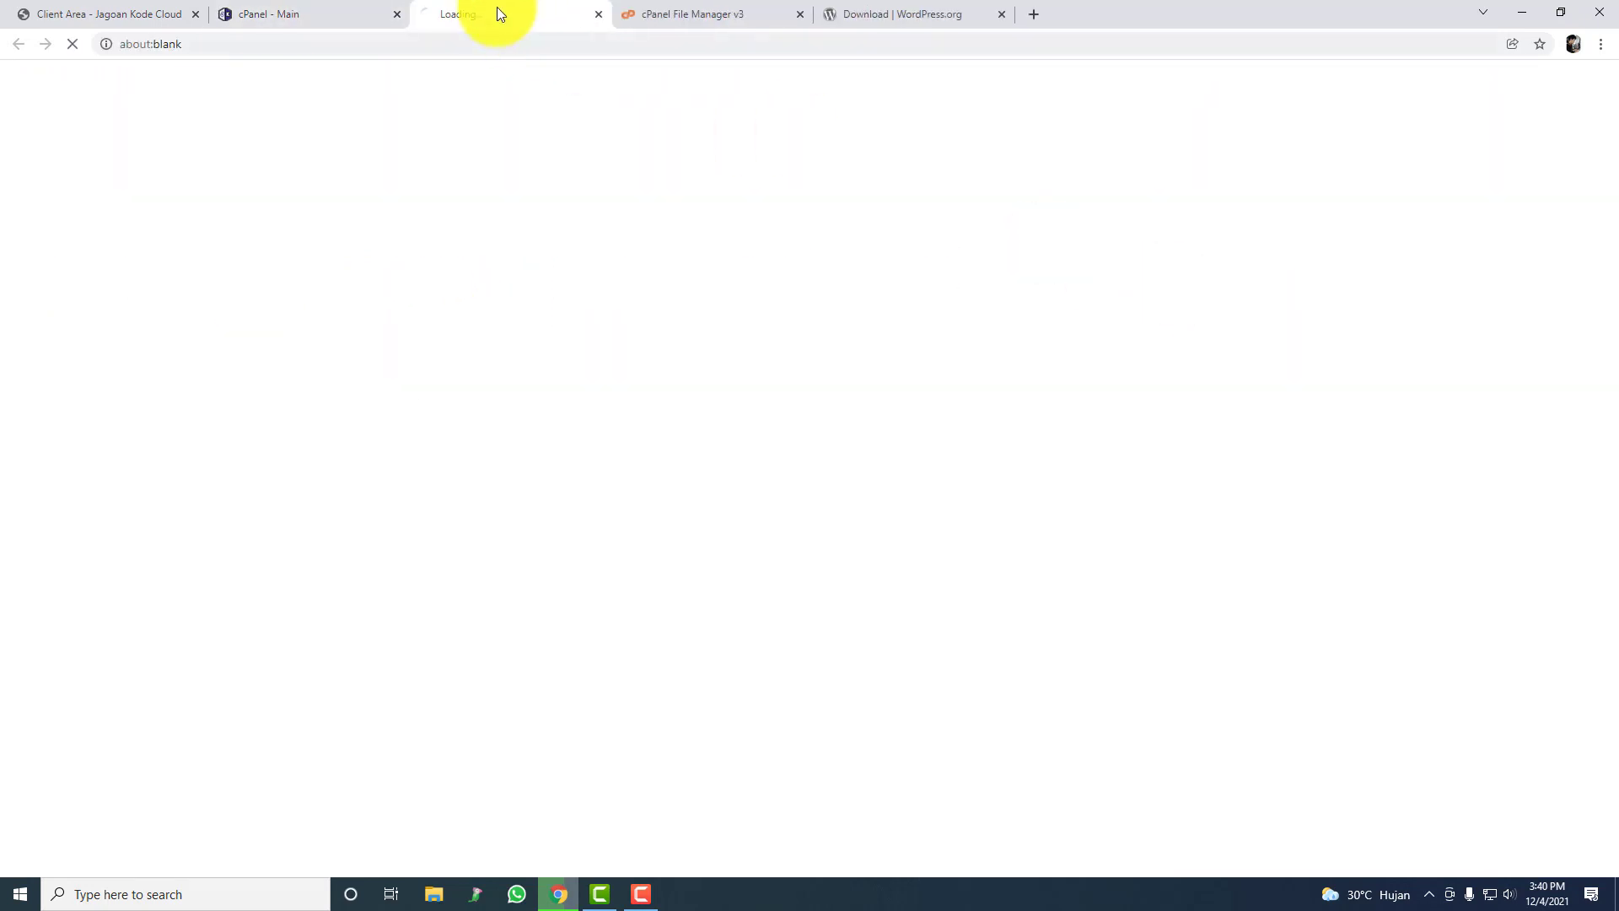
drag(498, 7, 663, 12)
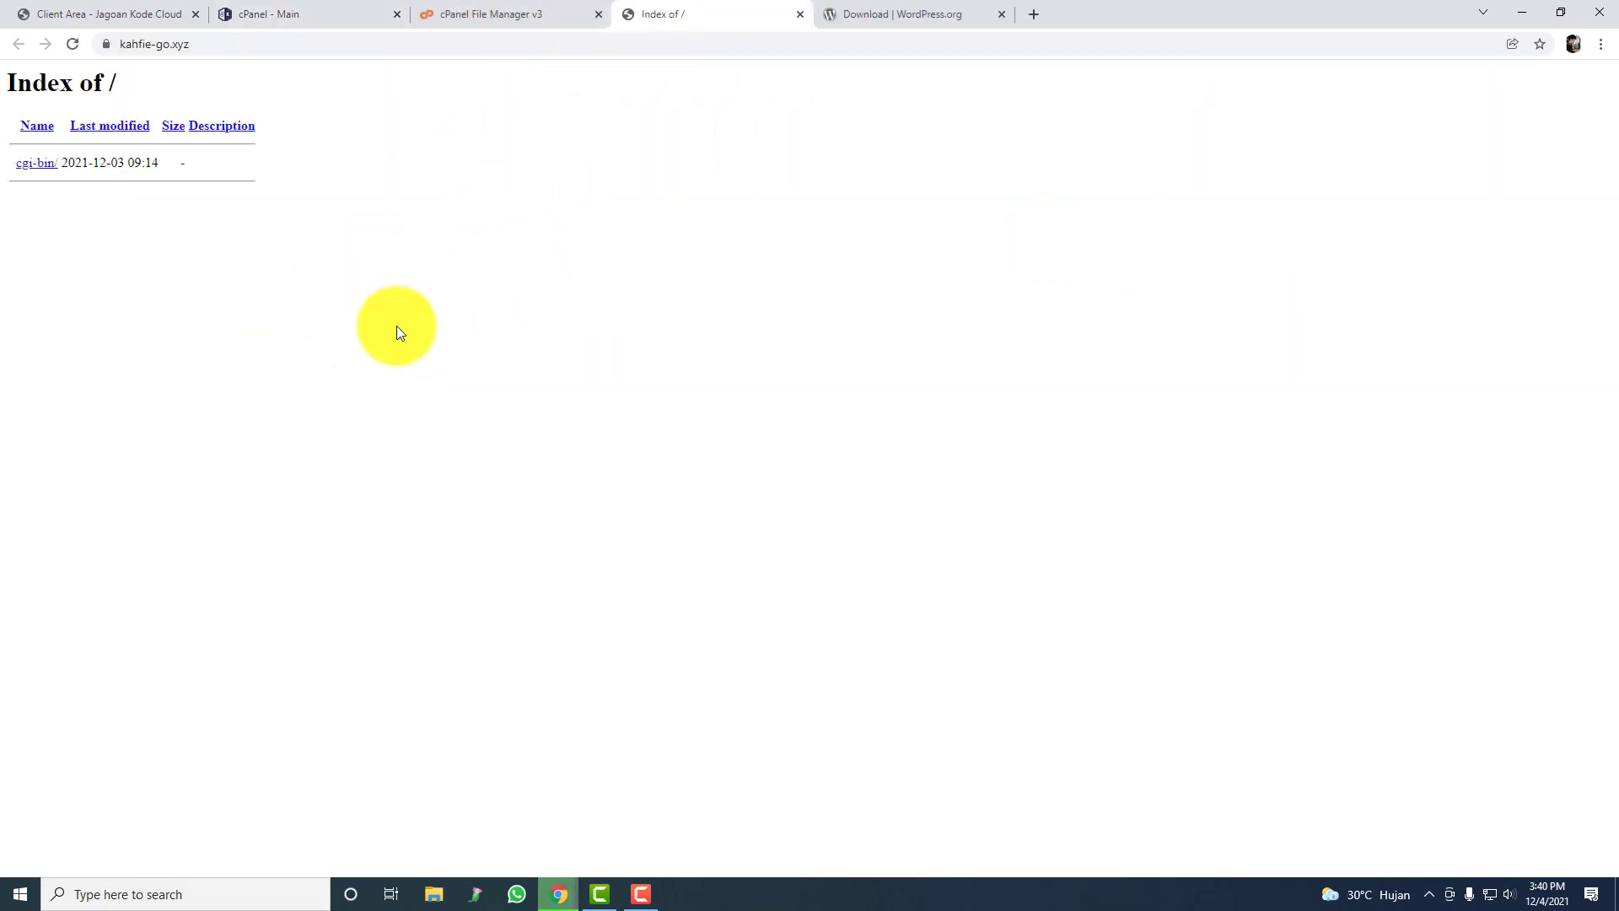
click(542, 11)
click(730, 14)
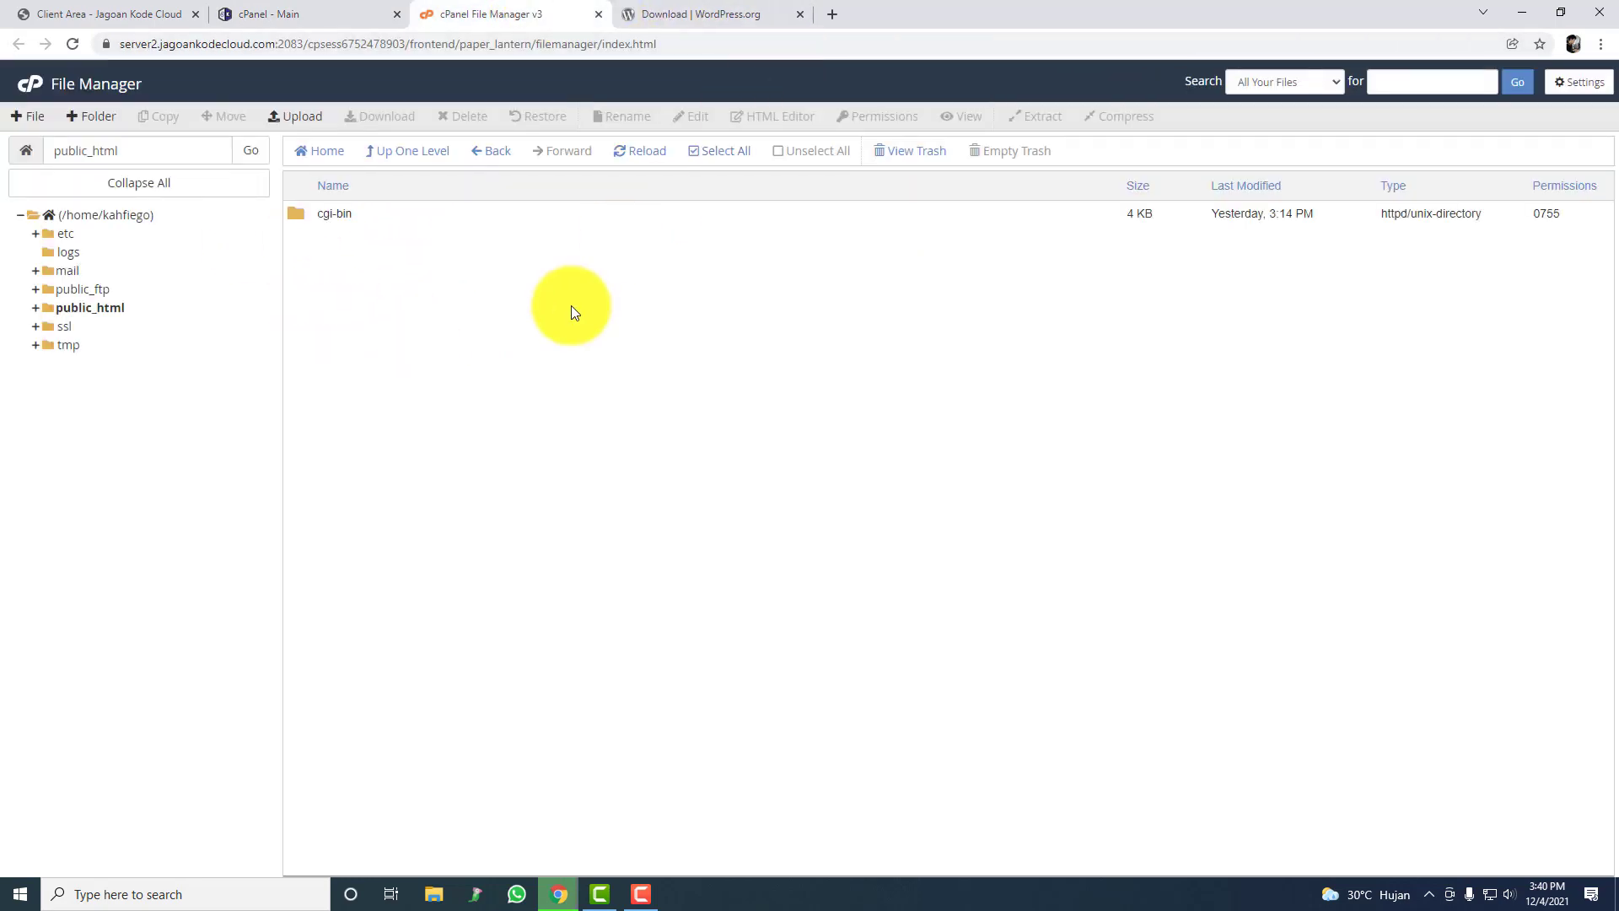
Step: Open the WordPress page of the Softaculous Apps Installer from cPanel and check the available WordPress versions
click(274, 11)
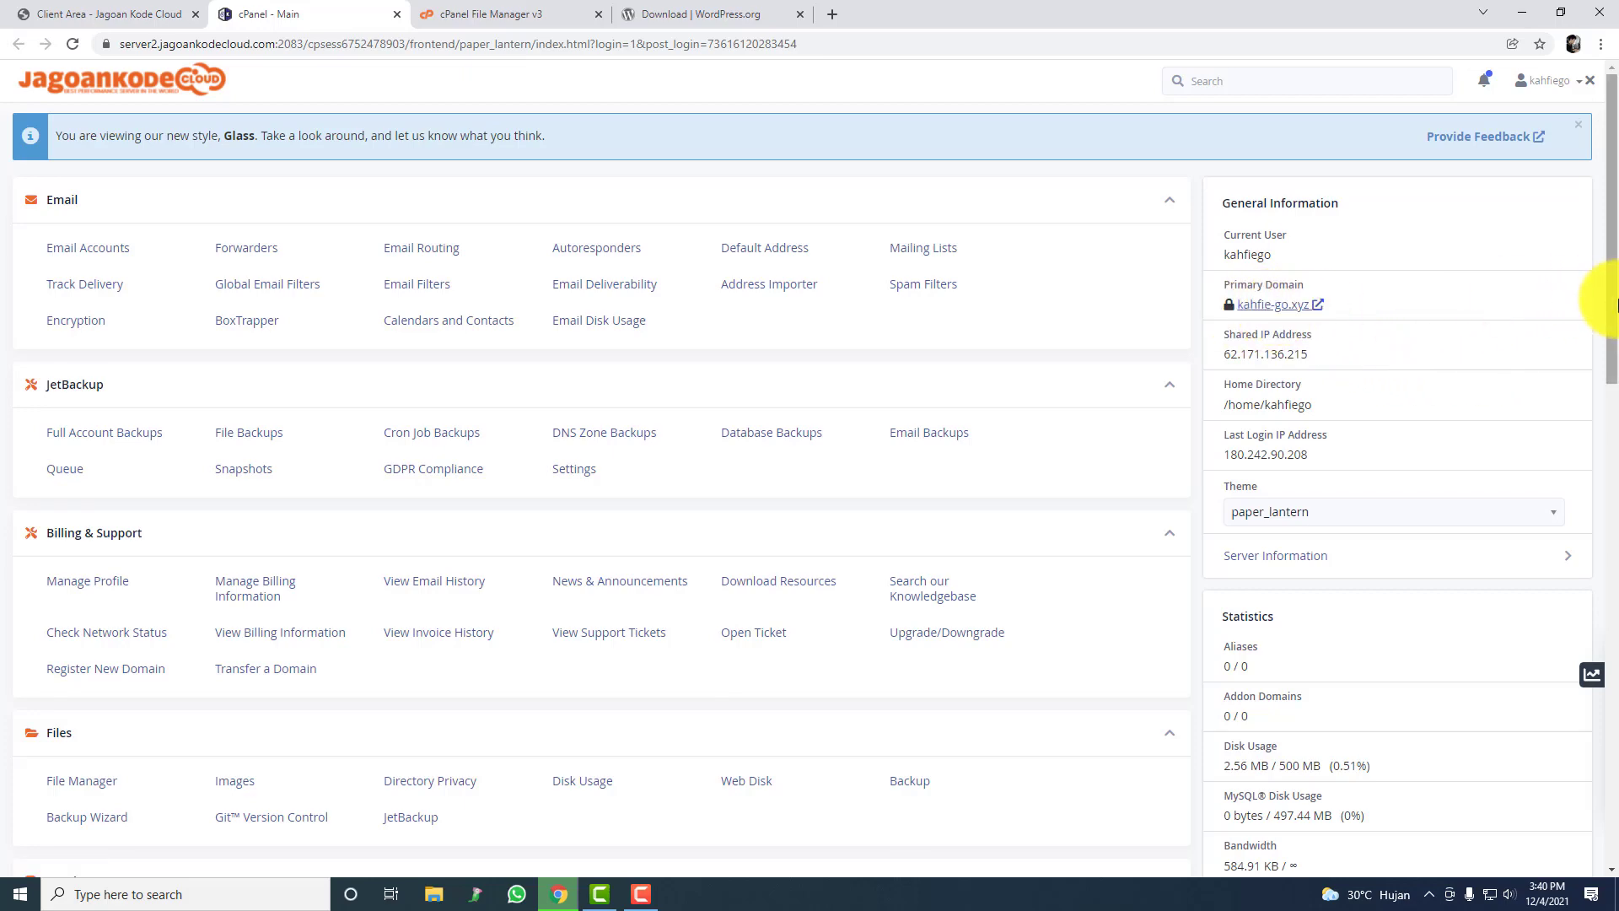
drag(1615, 304, 1570, 791)
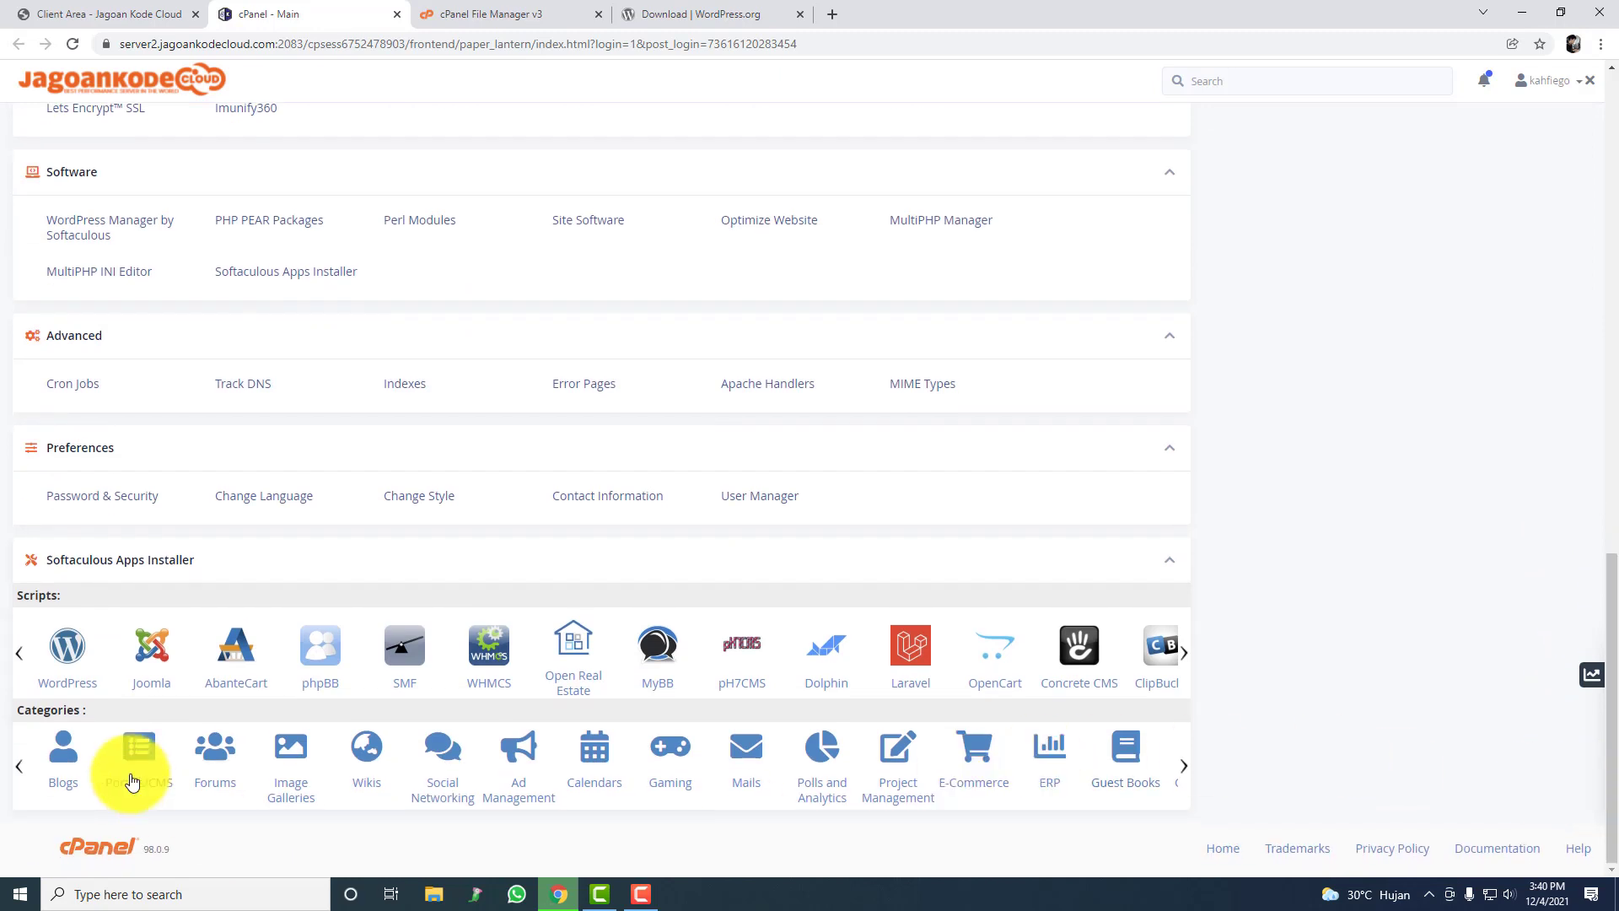
click(71, 657)
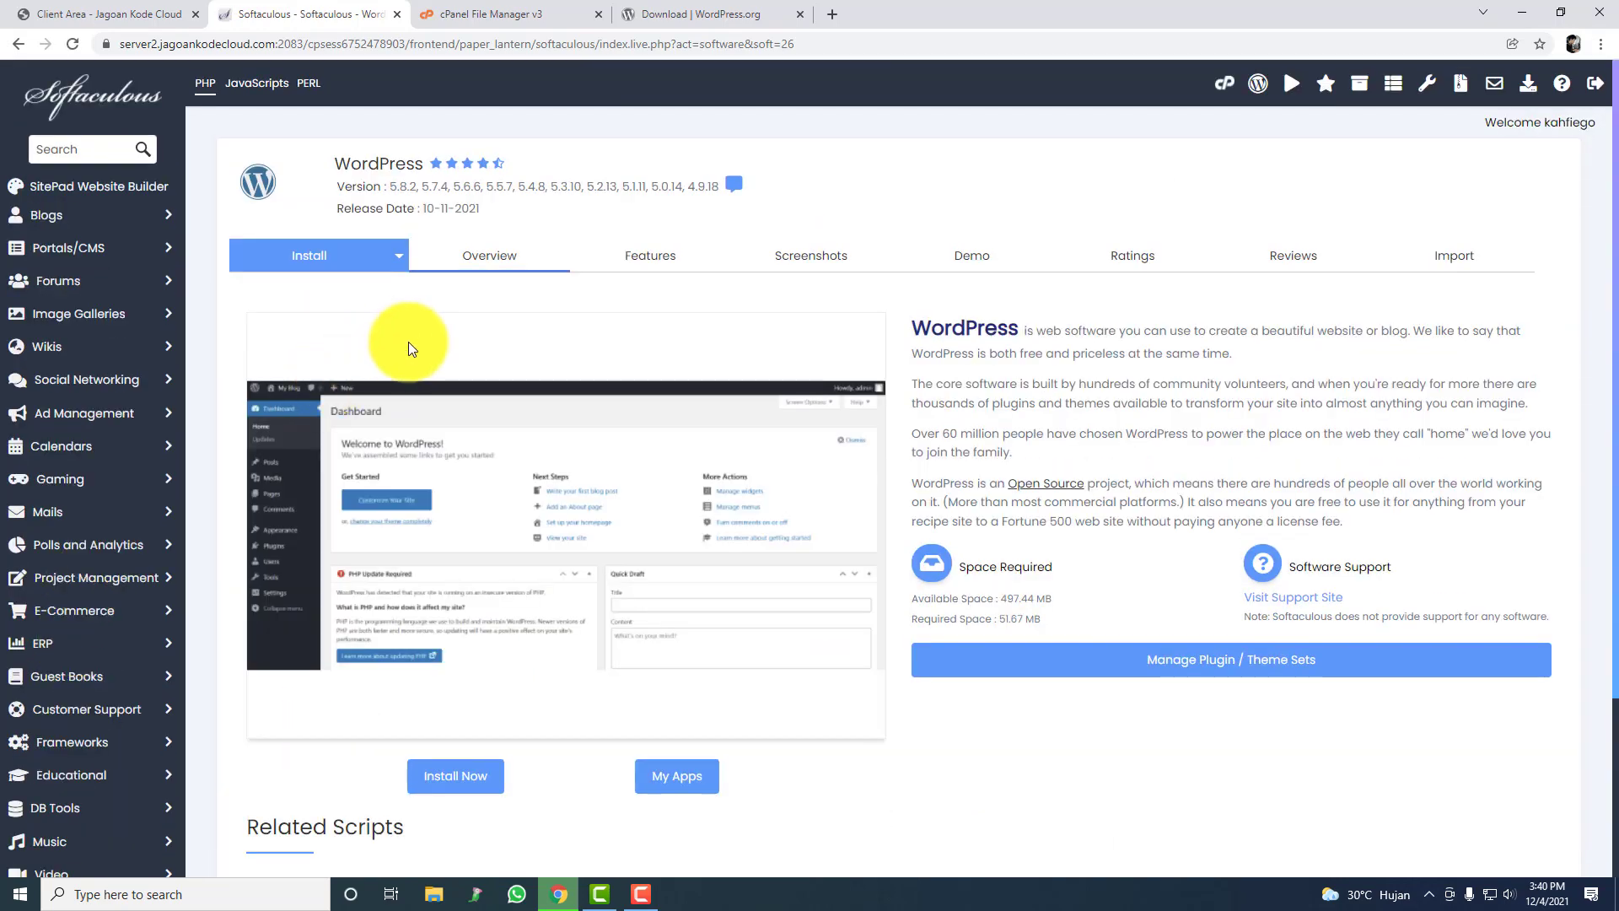
drag(391, 187, 417, 187)
click(416, 186)
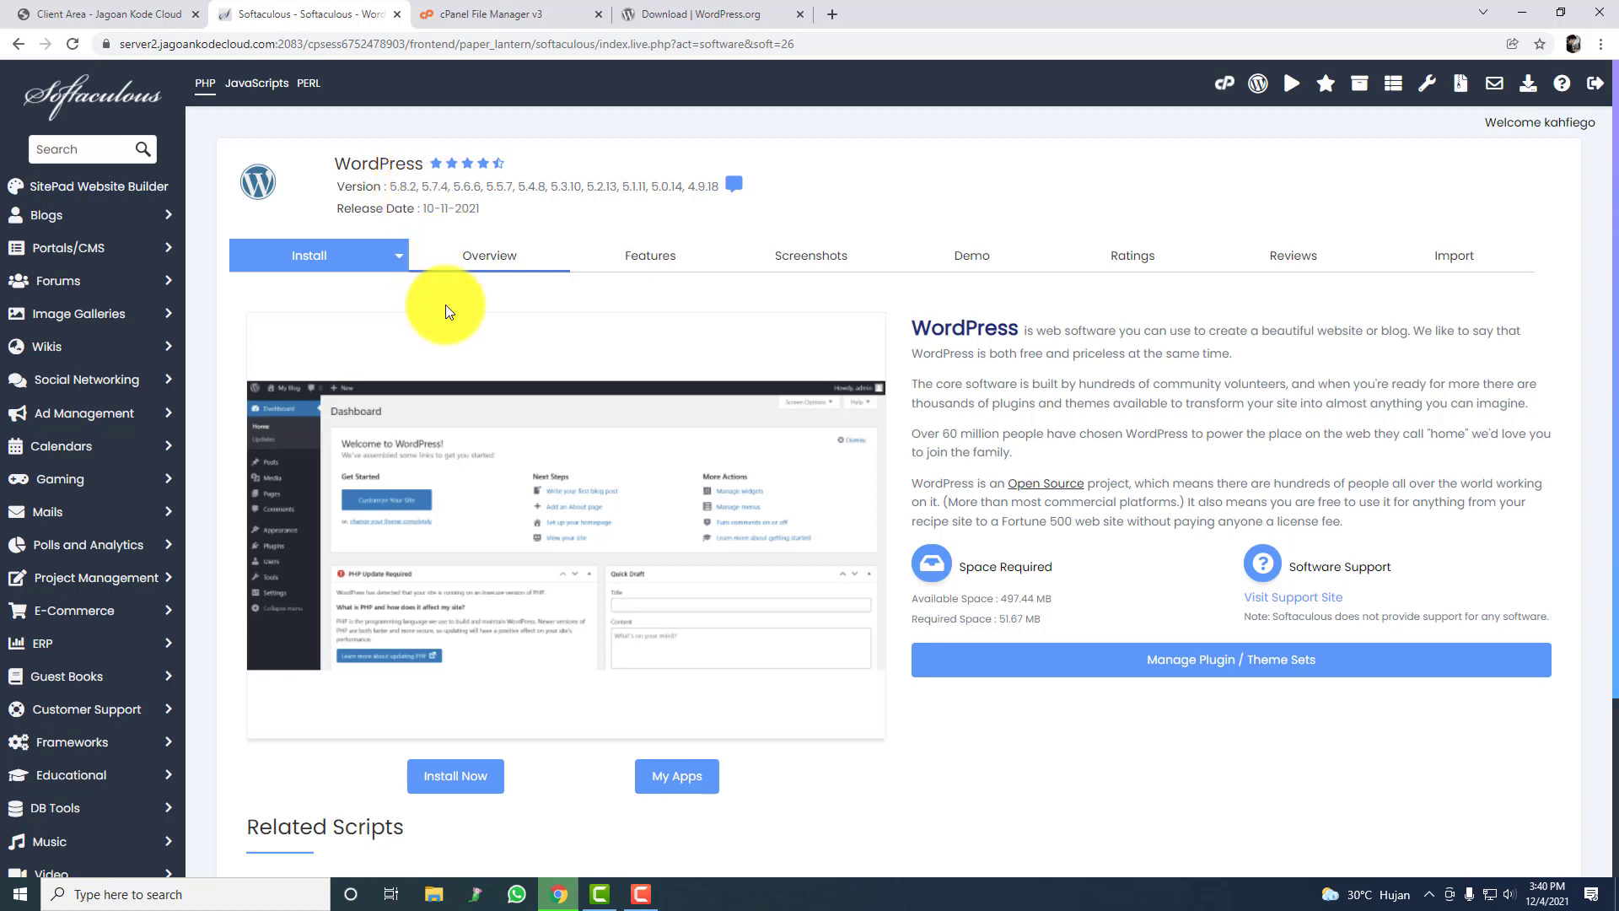
Step: Start a WordPress installation and choose version 5.8.2 for it
click(446, 777)
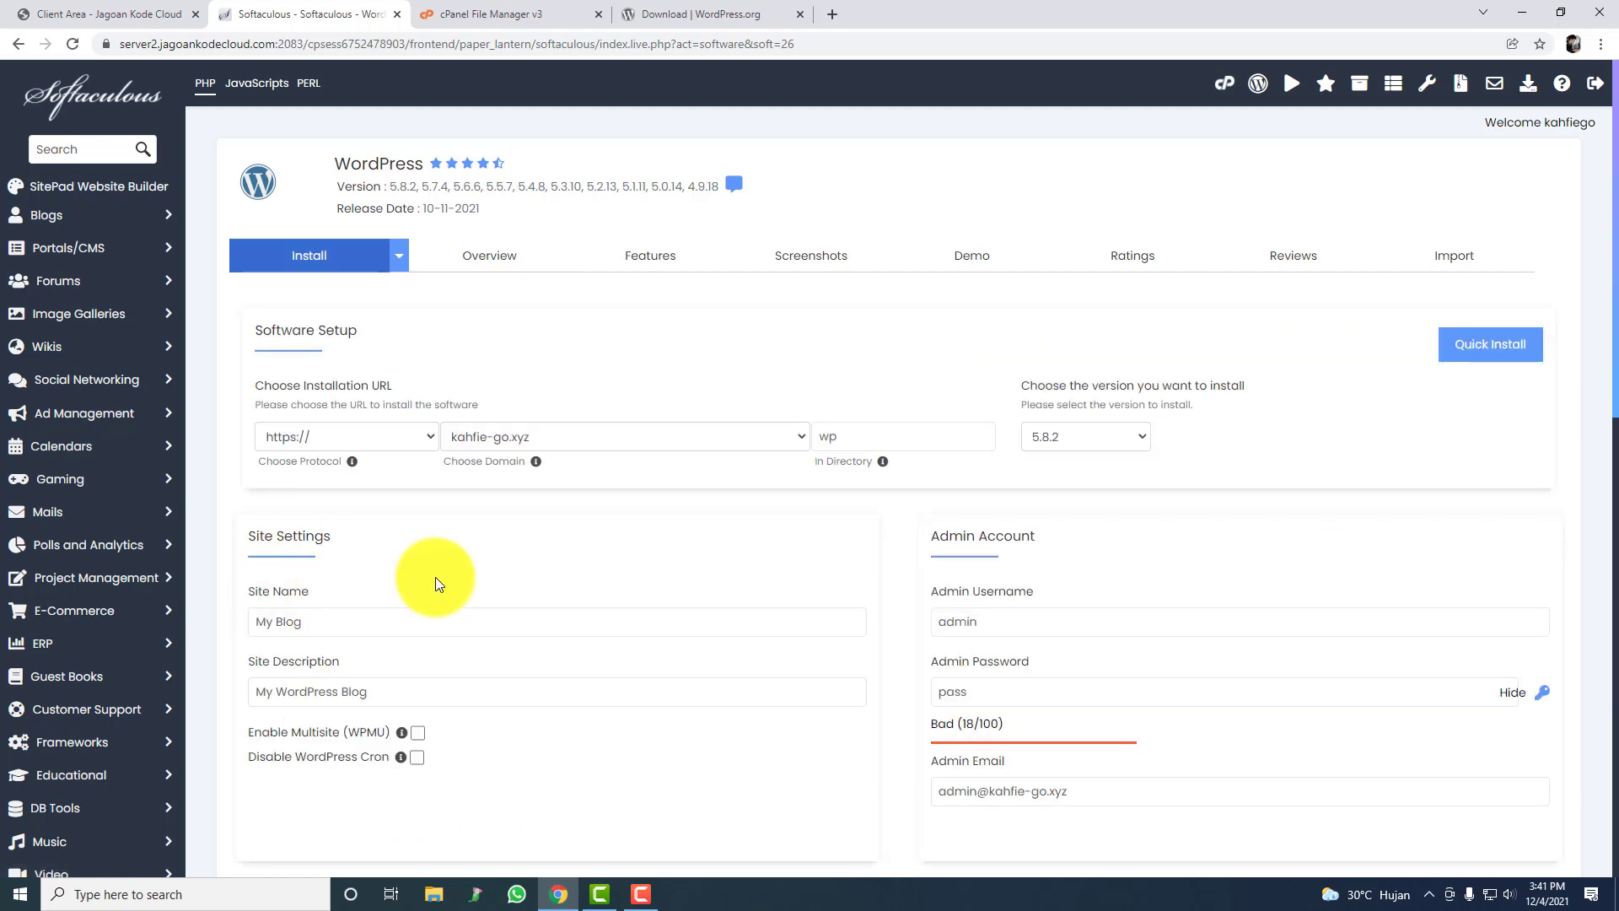
click(1078, 448)
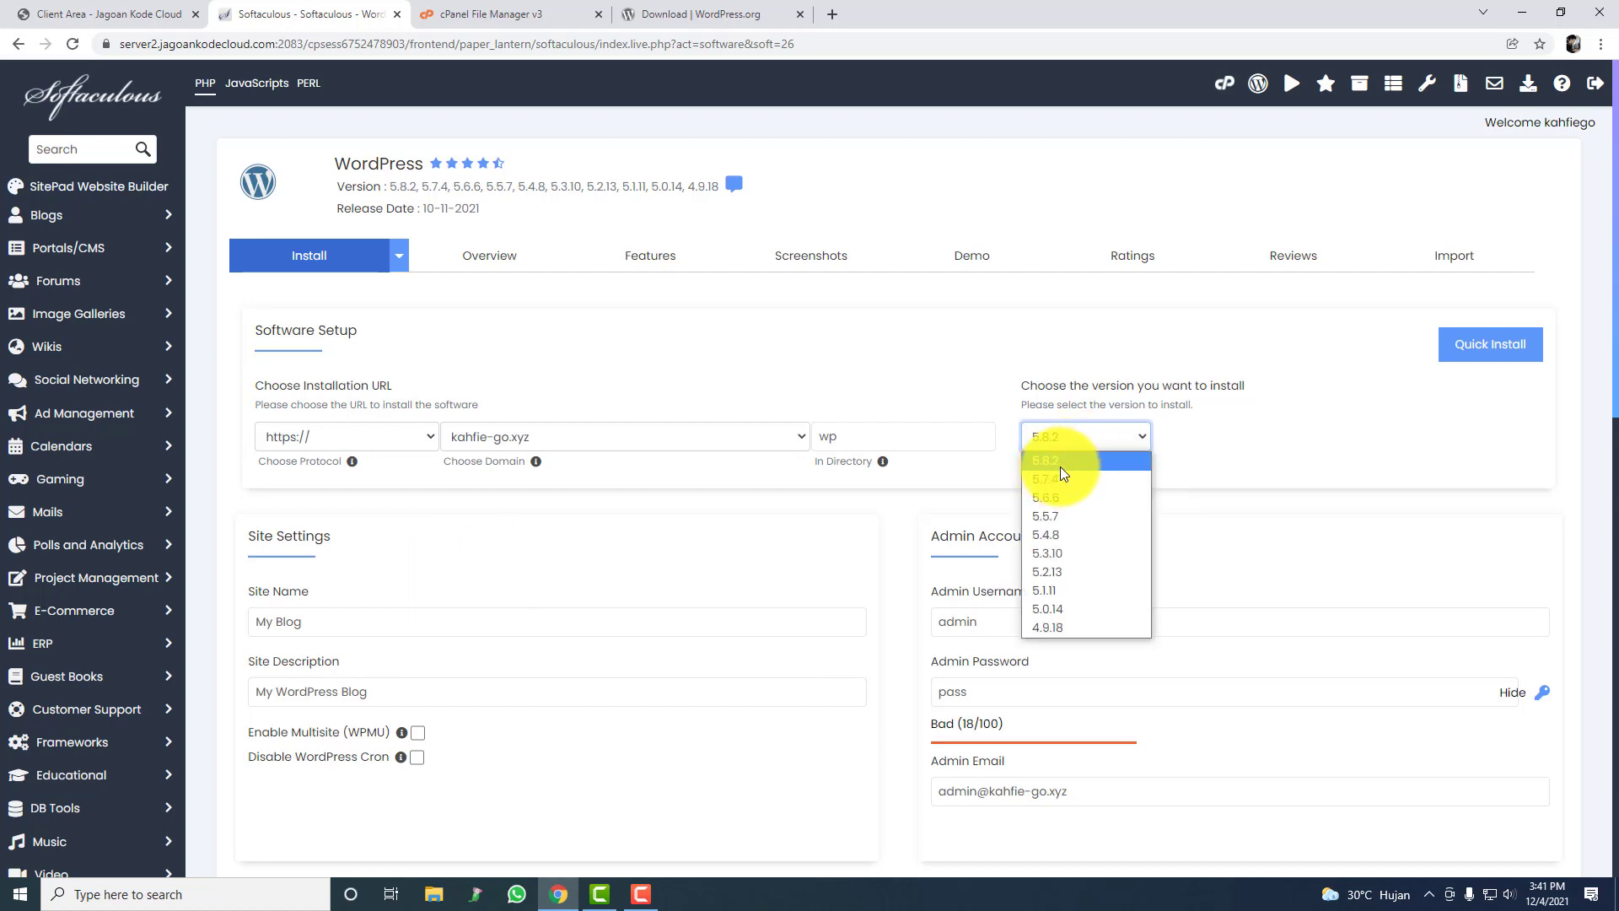
click(1060, 463)
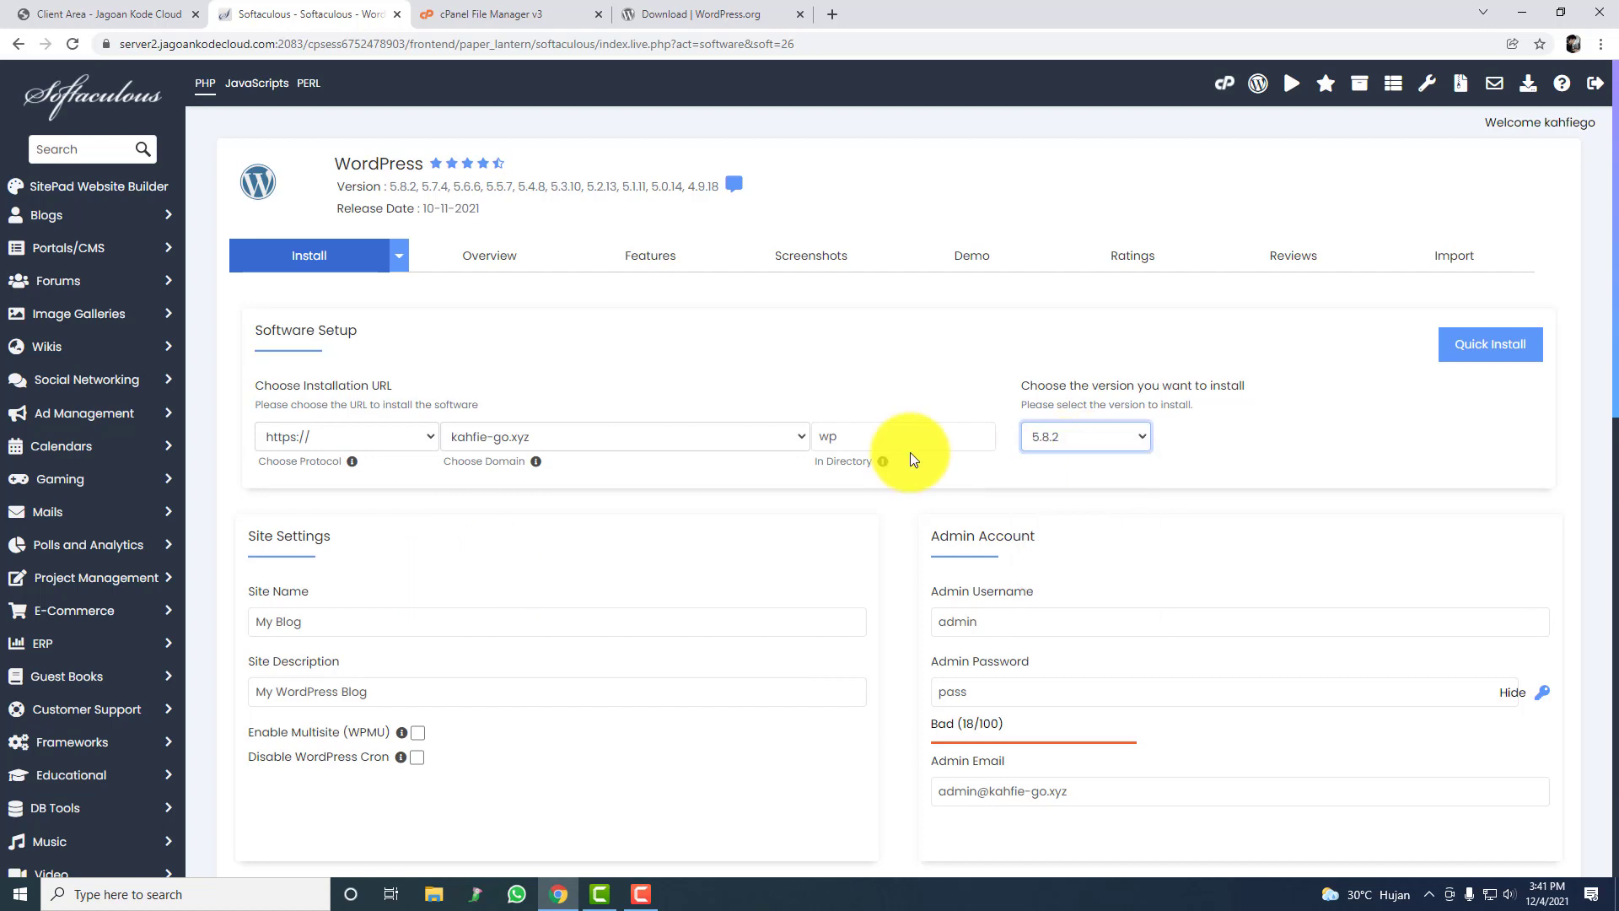
Step: Clear the installation directory name so WordPress installs directly in the domain's root, checking the public_html folder in File Manager
click(833, 431)
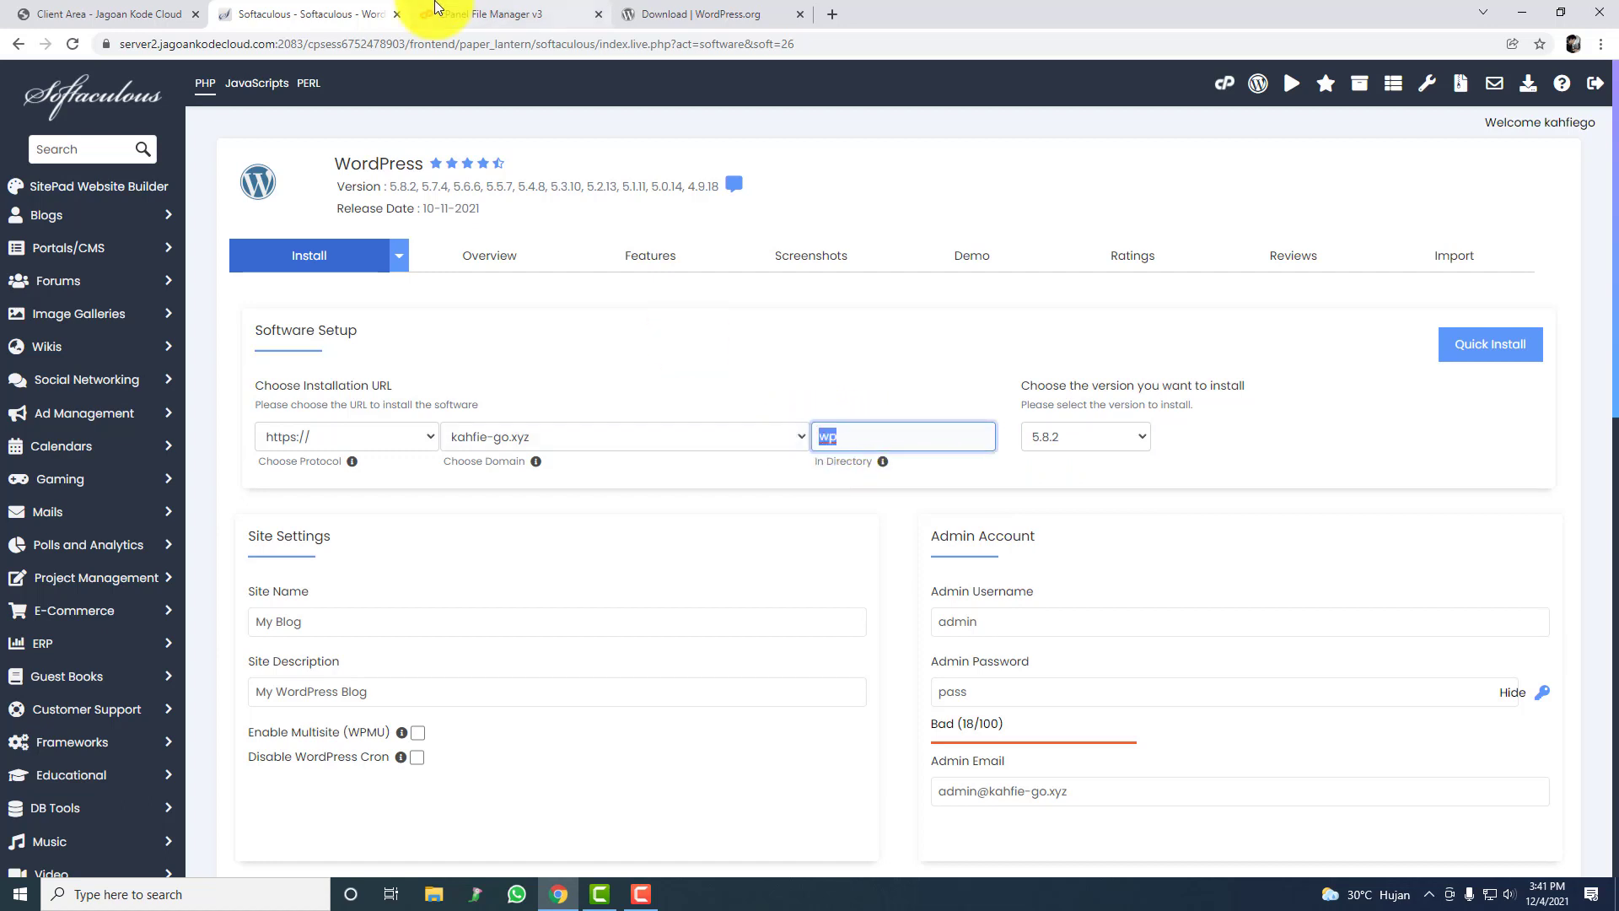
click(472, 14)
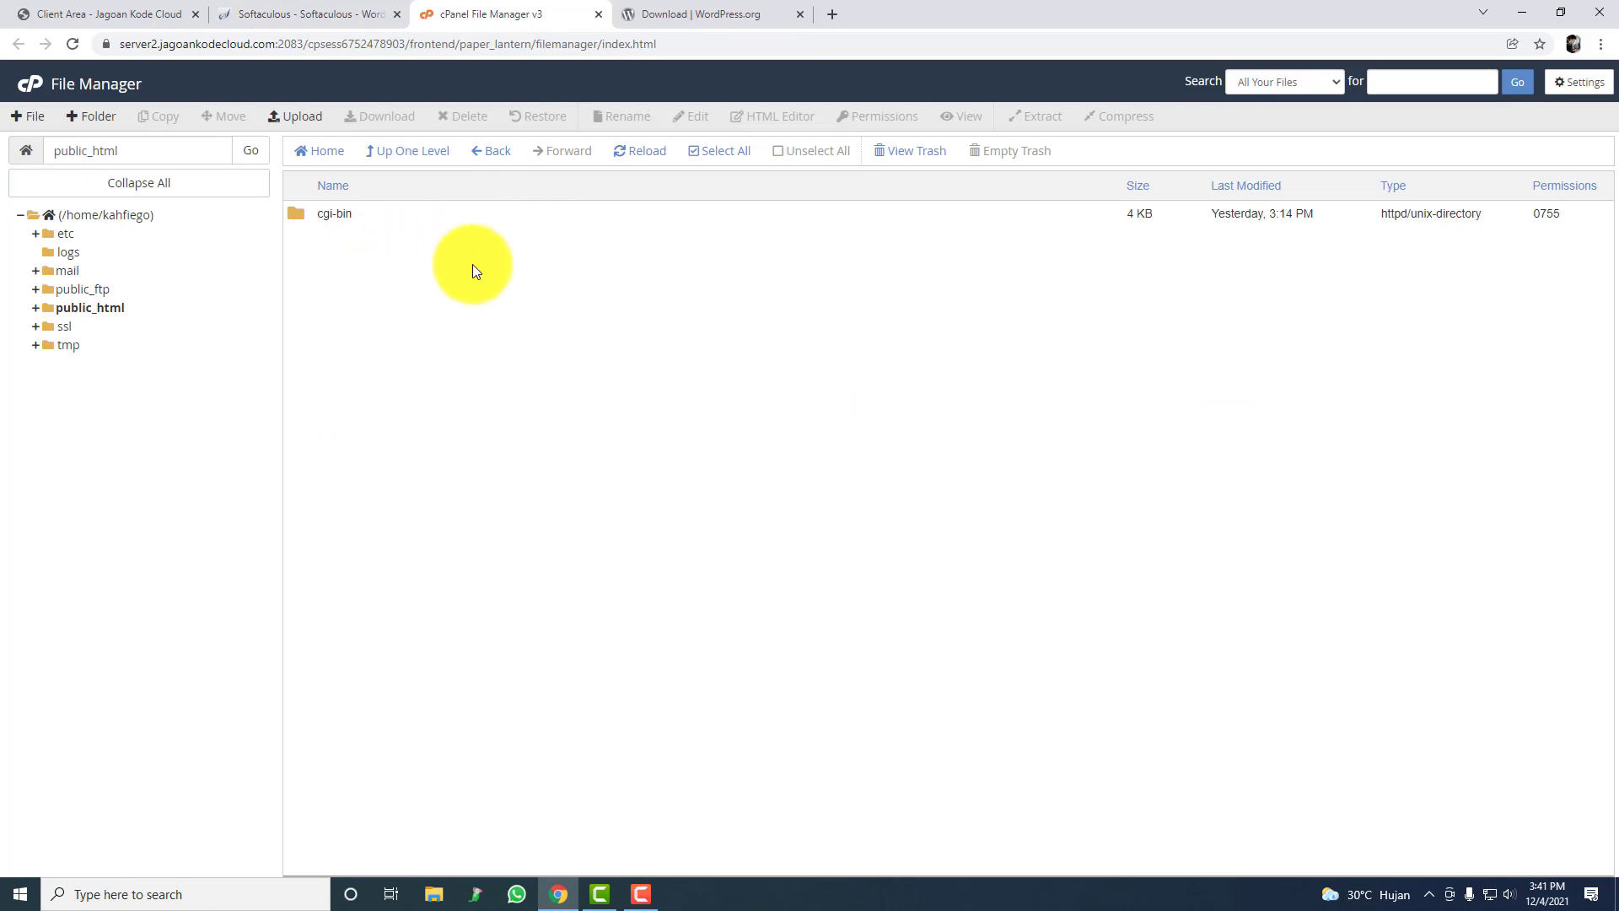
click(350, 15)
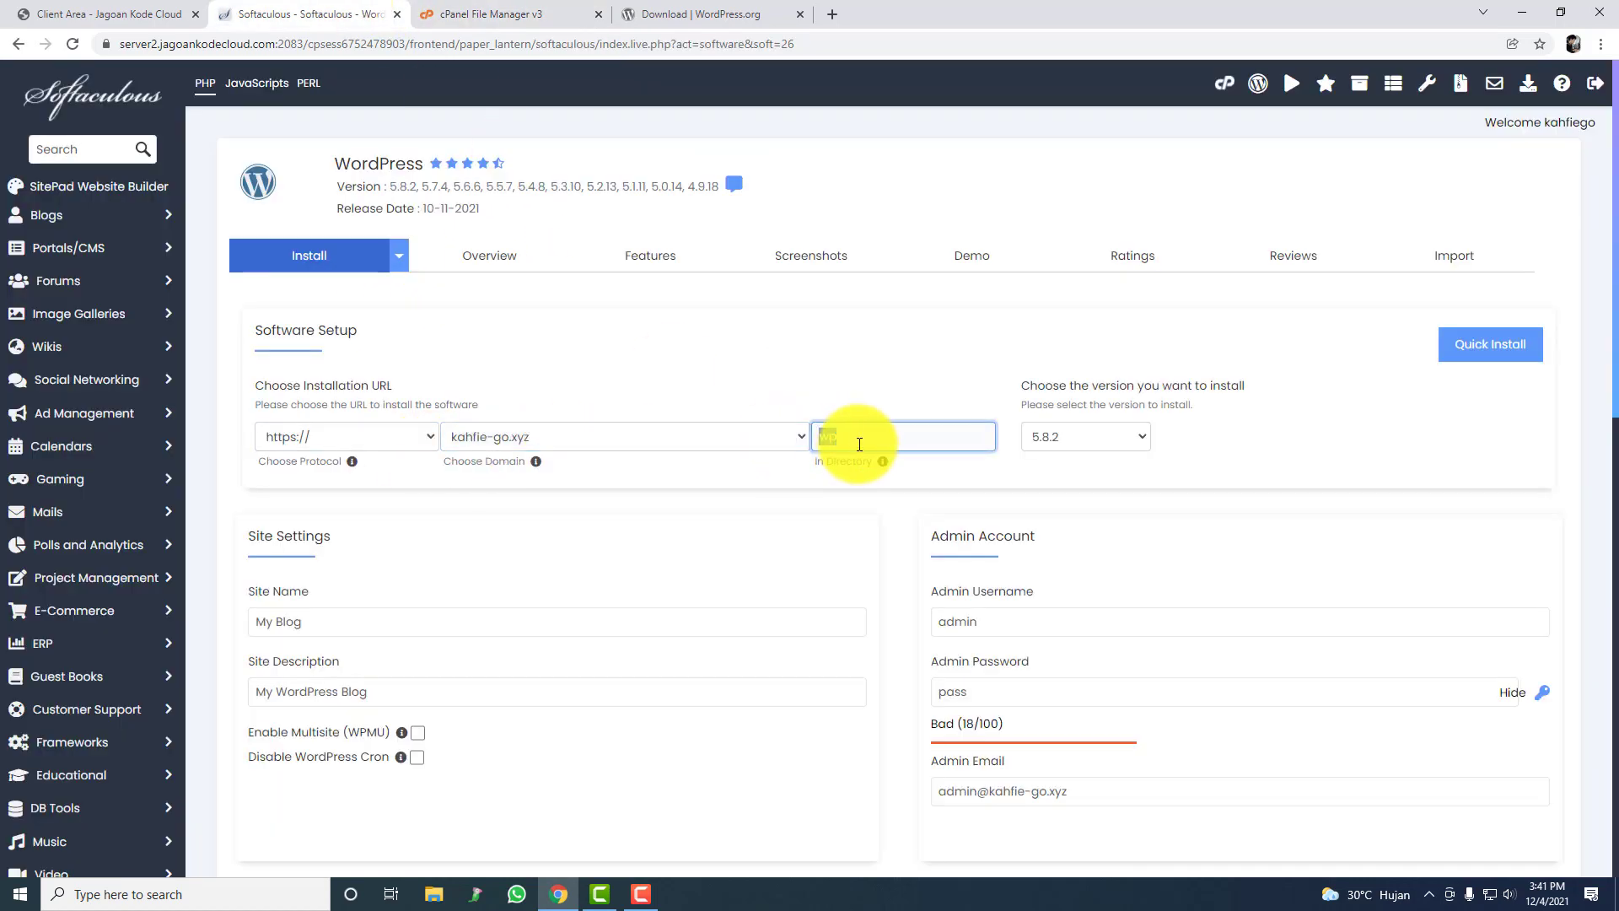
key(BackSpace)
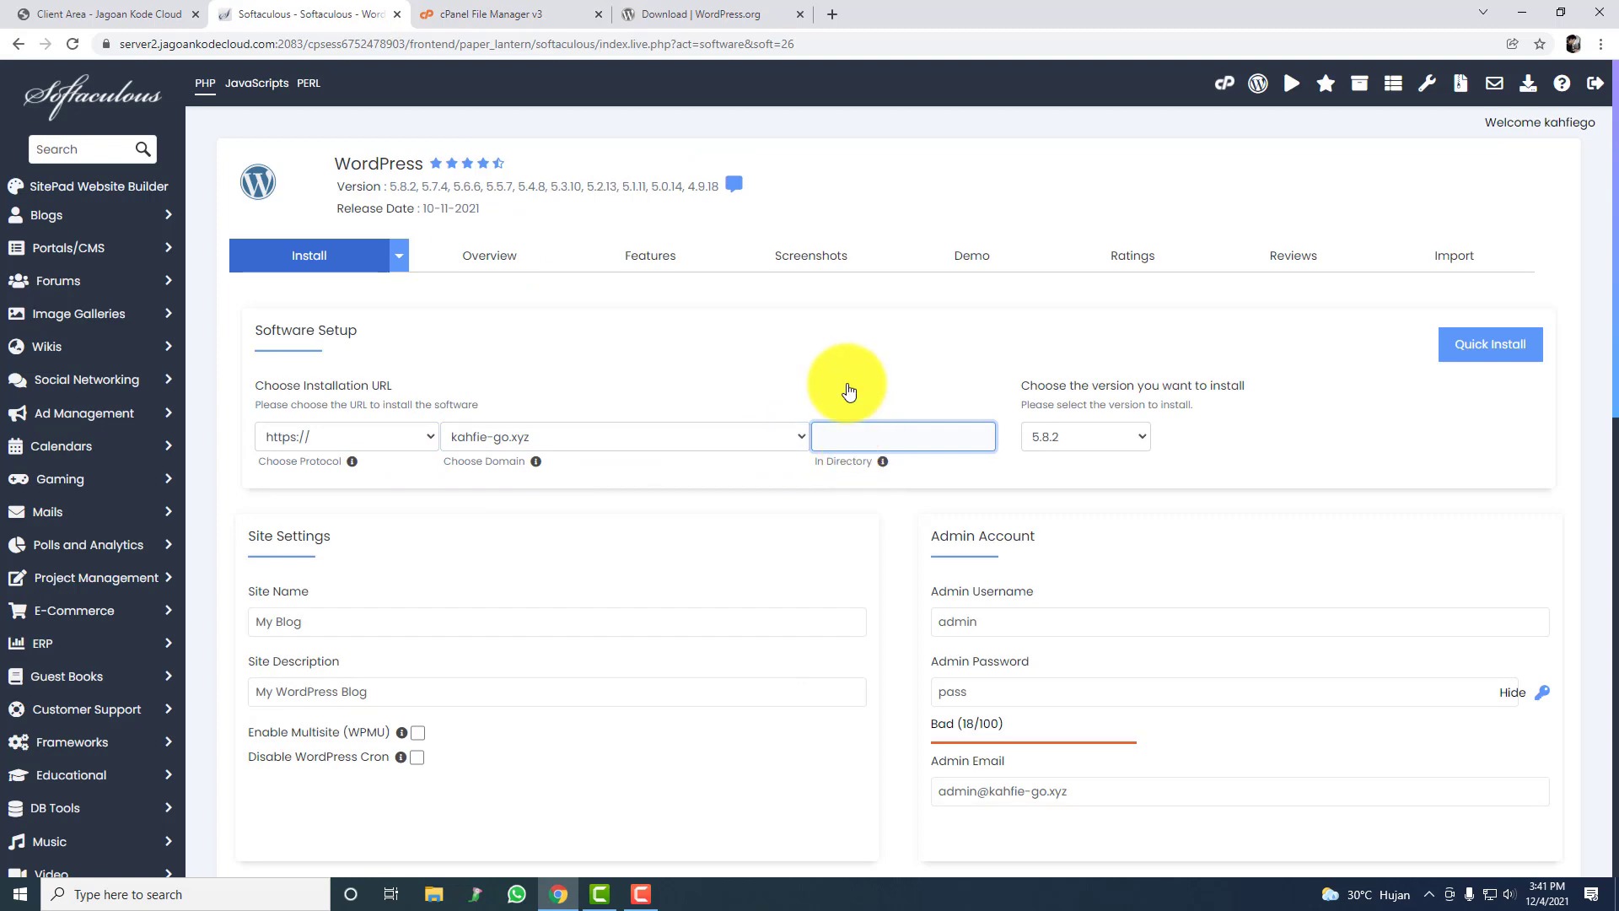
click(485, 11)
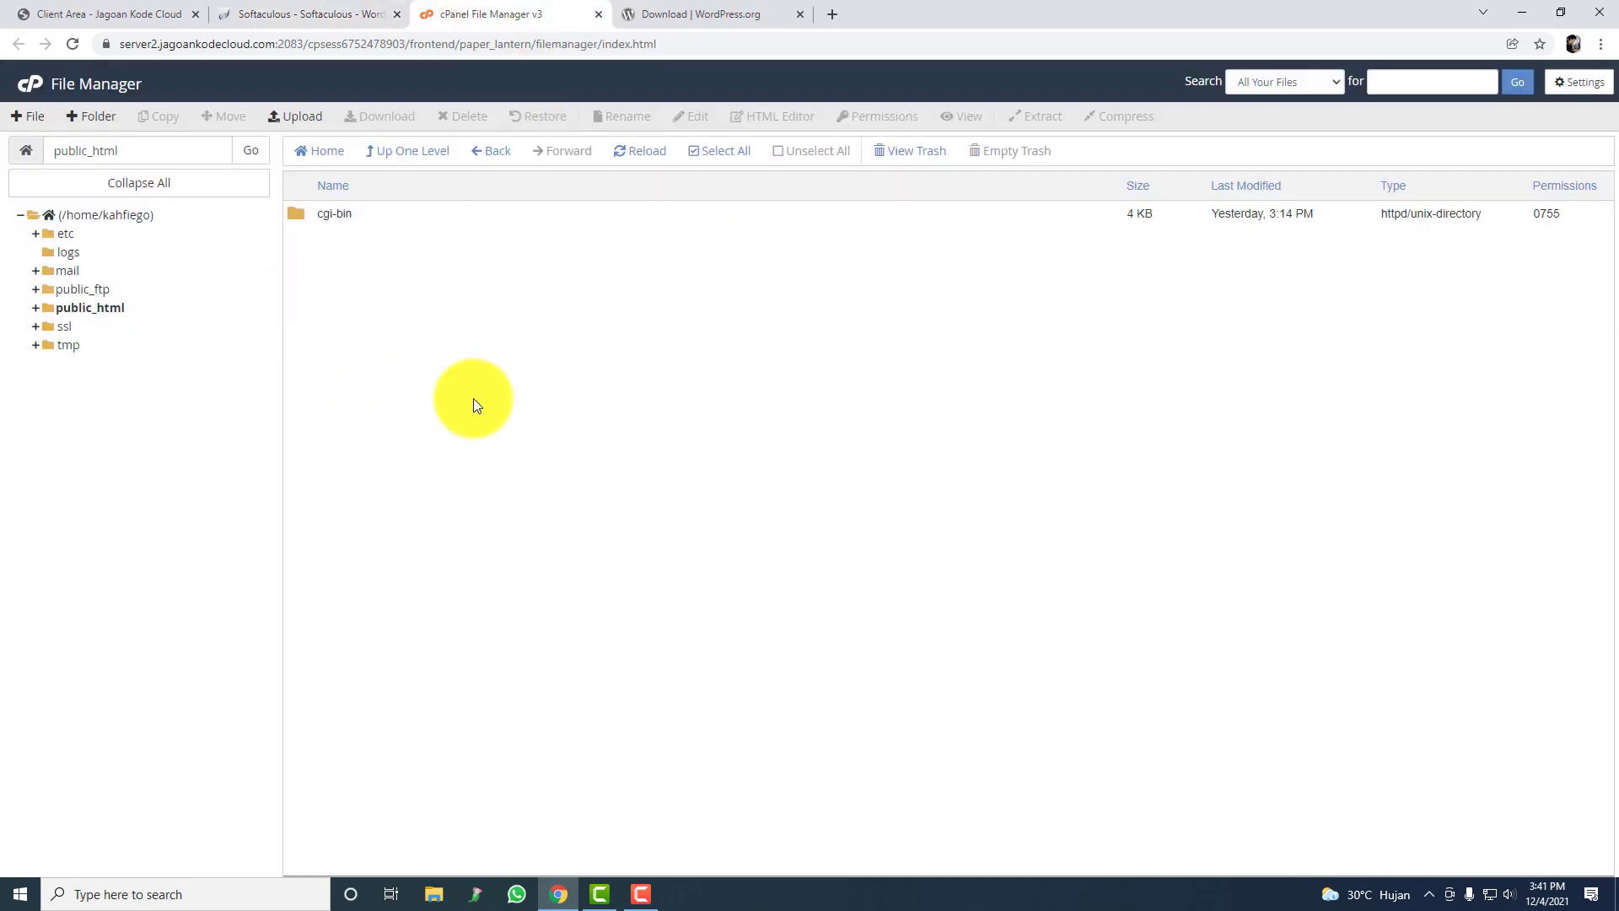
click(317, 11)
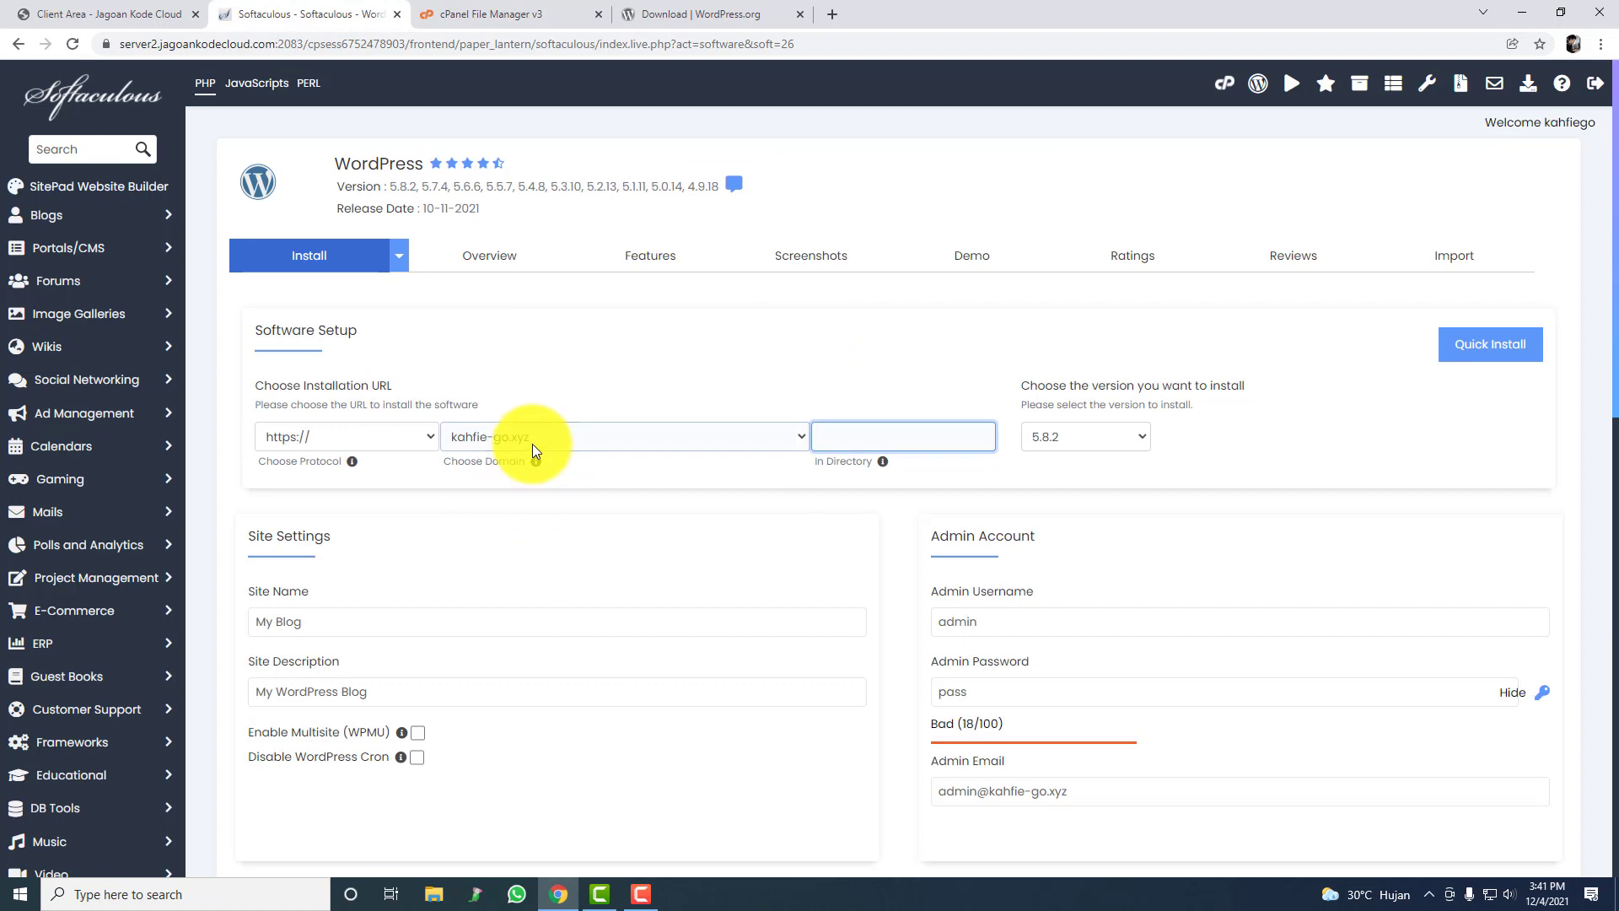
click(533, 444)
click(533, 443)
click(361, 443)
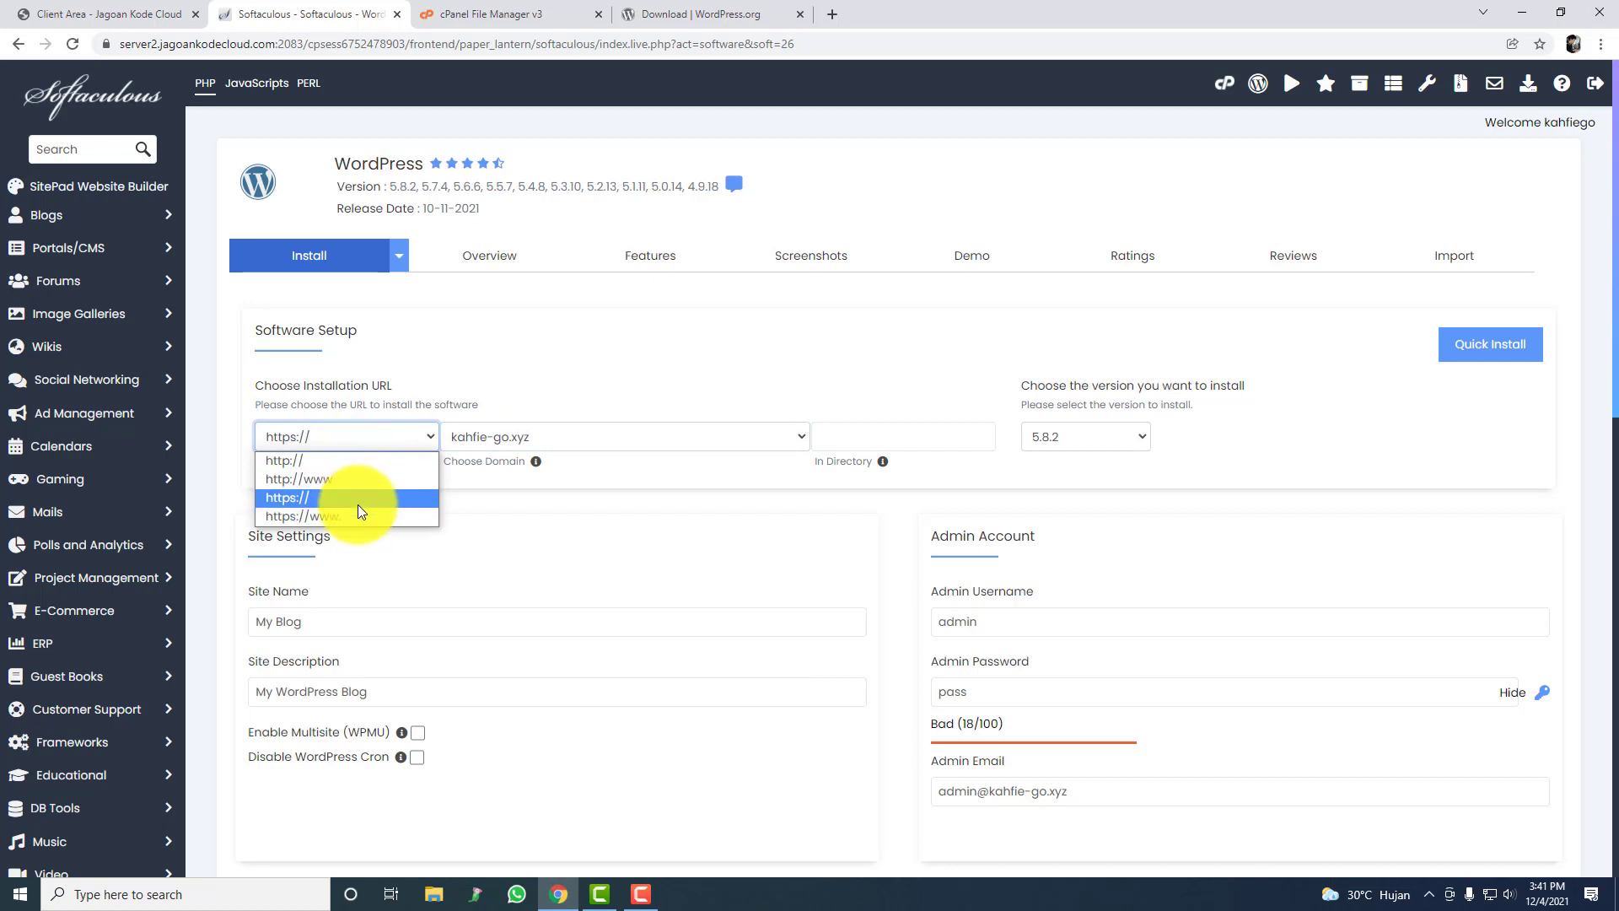
click(314, 500)
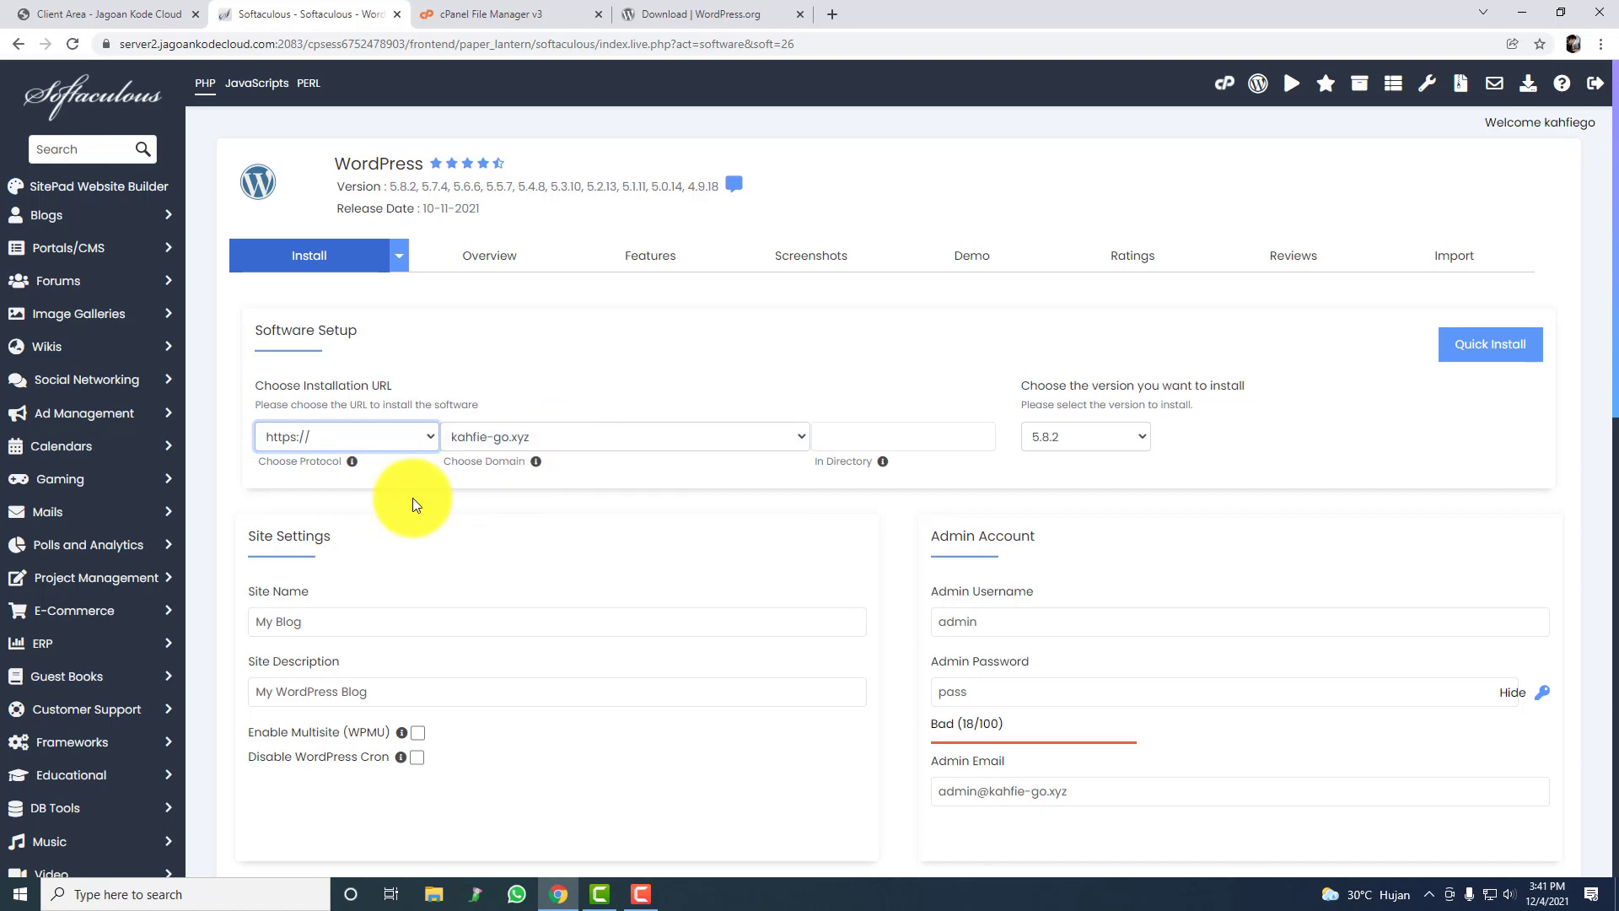
Step: Set the site name to "Kahfie GO"
scroll(414, 504, down, 2)
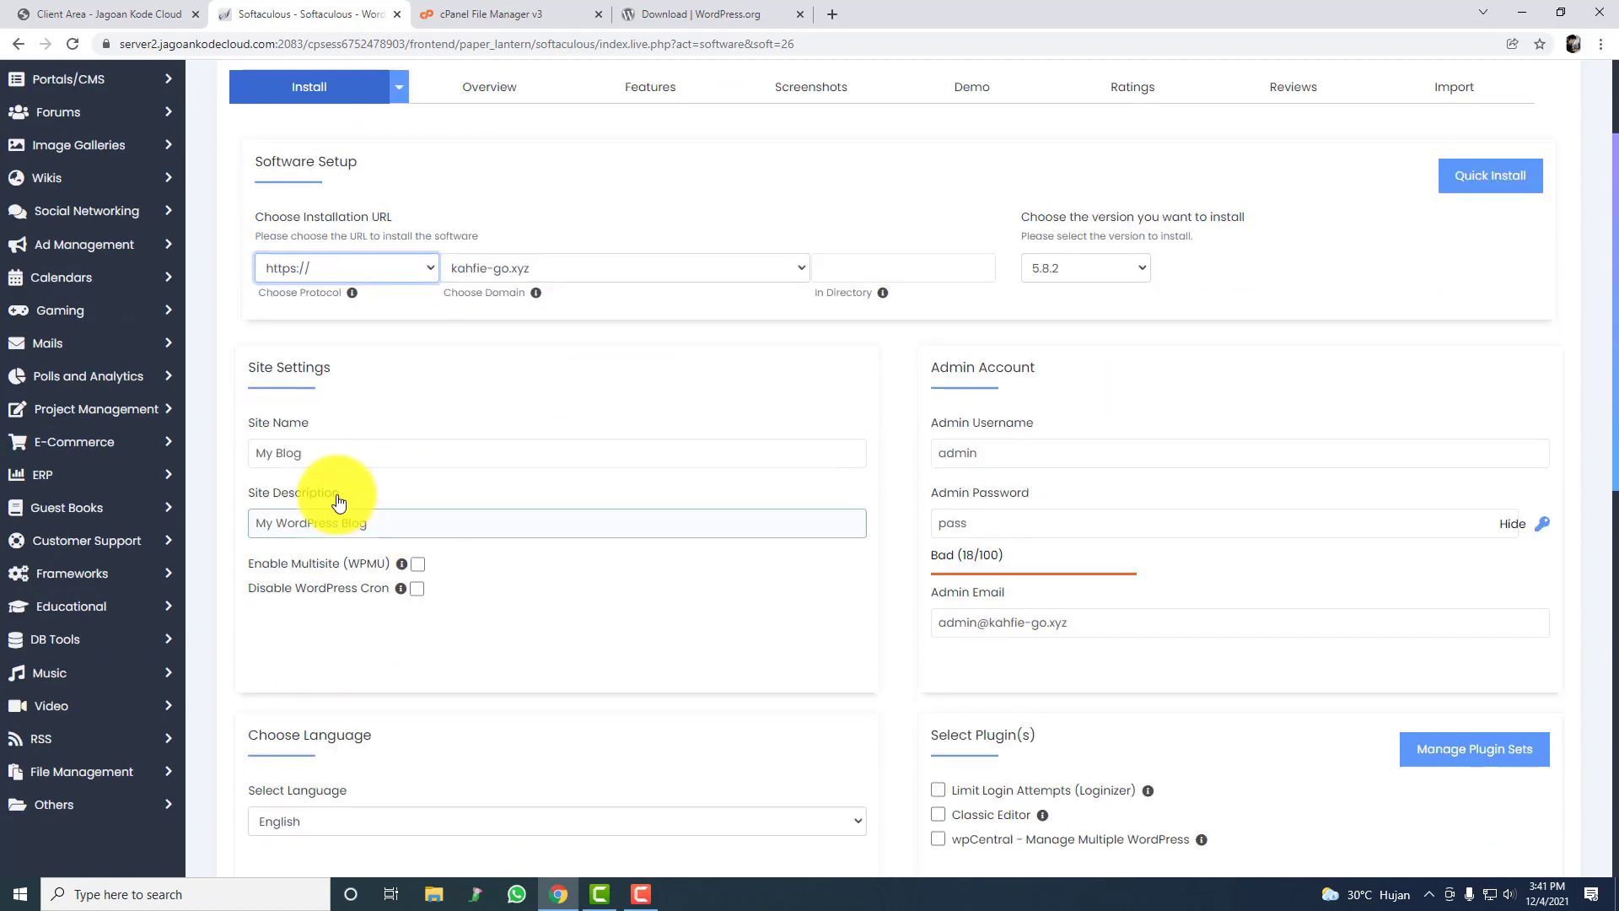
click(344, 442)
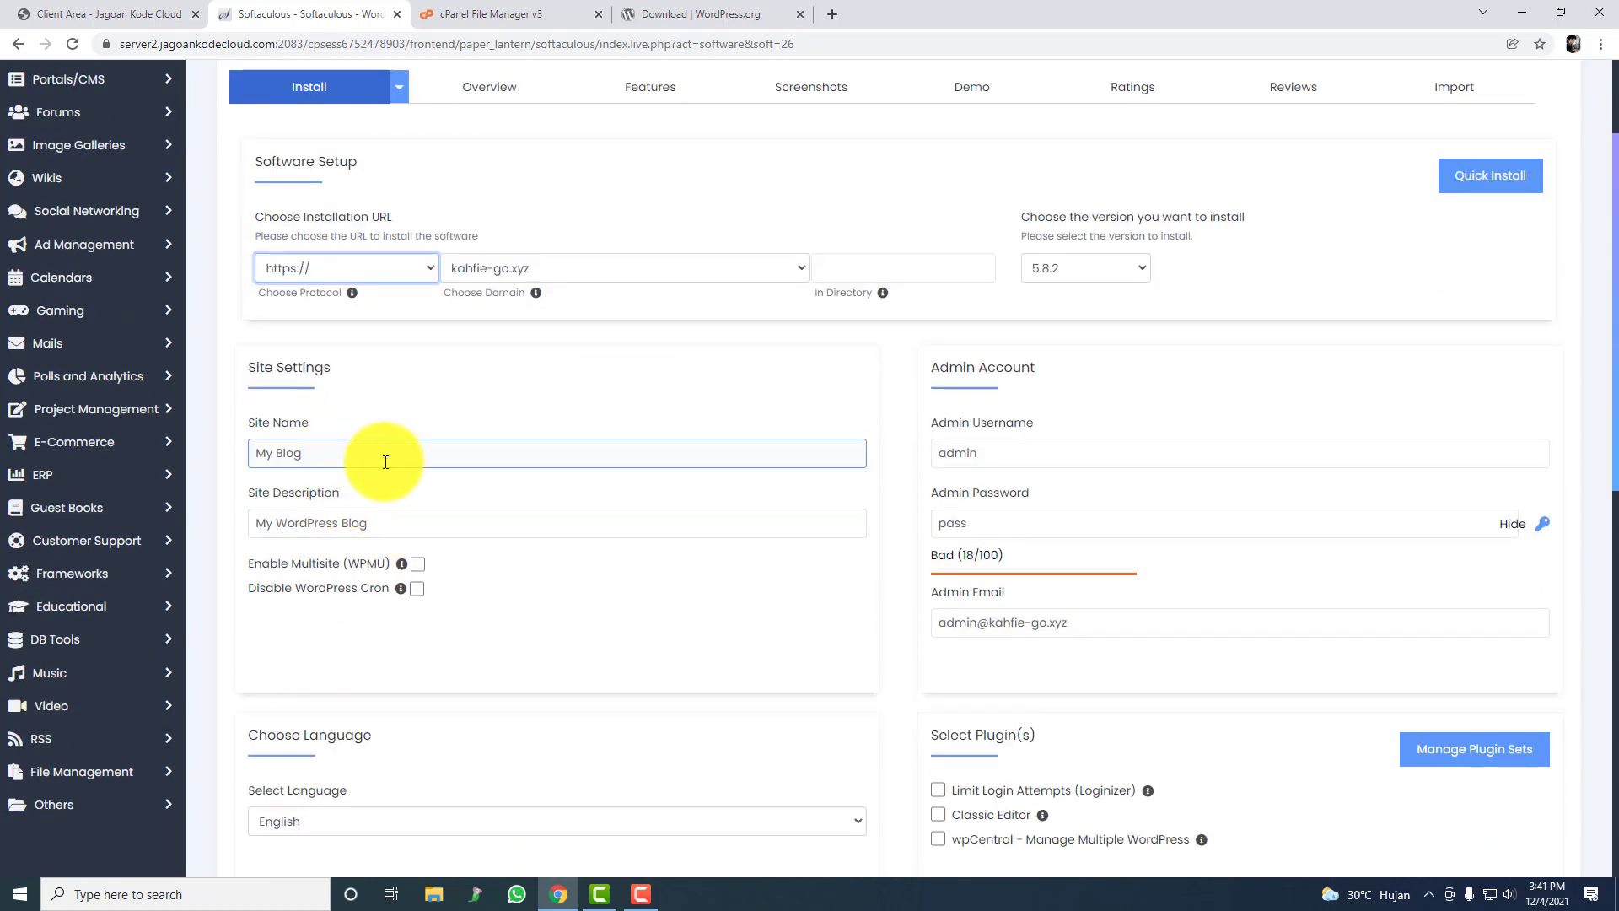
triple_click(315, 451)
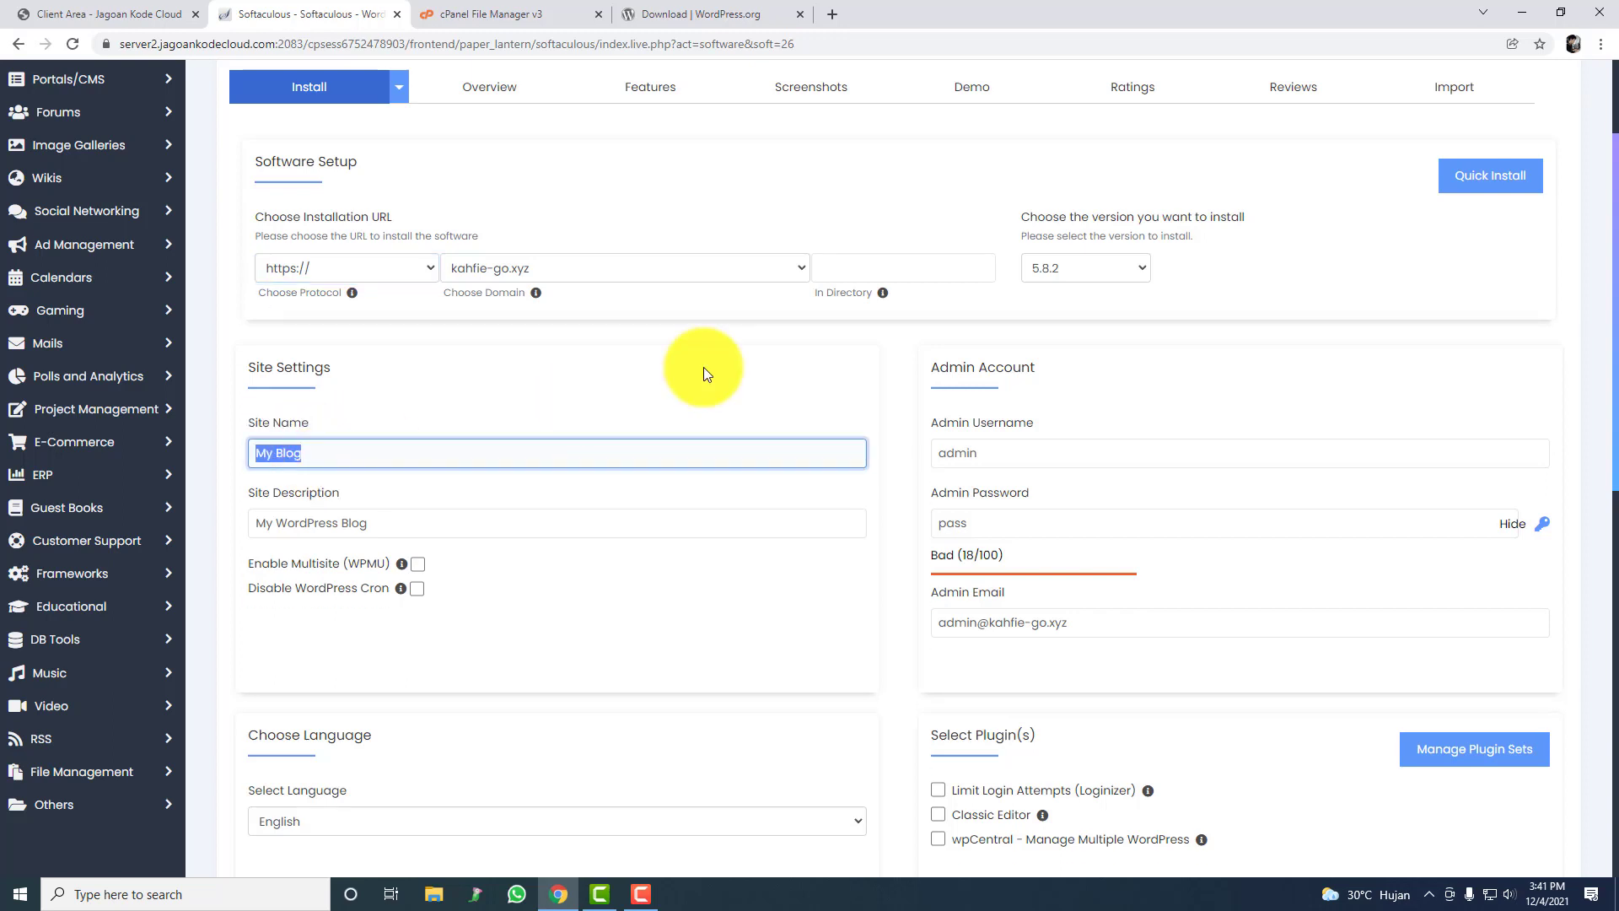
text(Kahfie GoO)
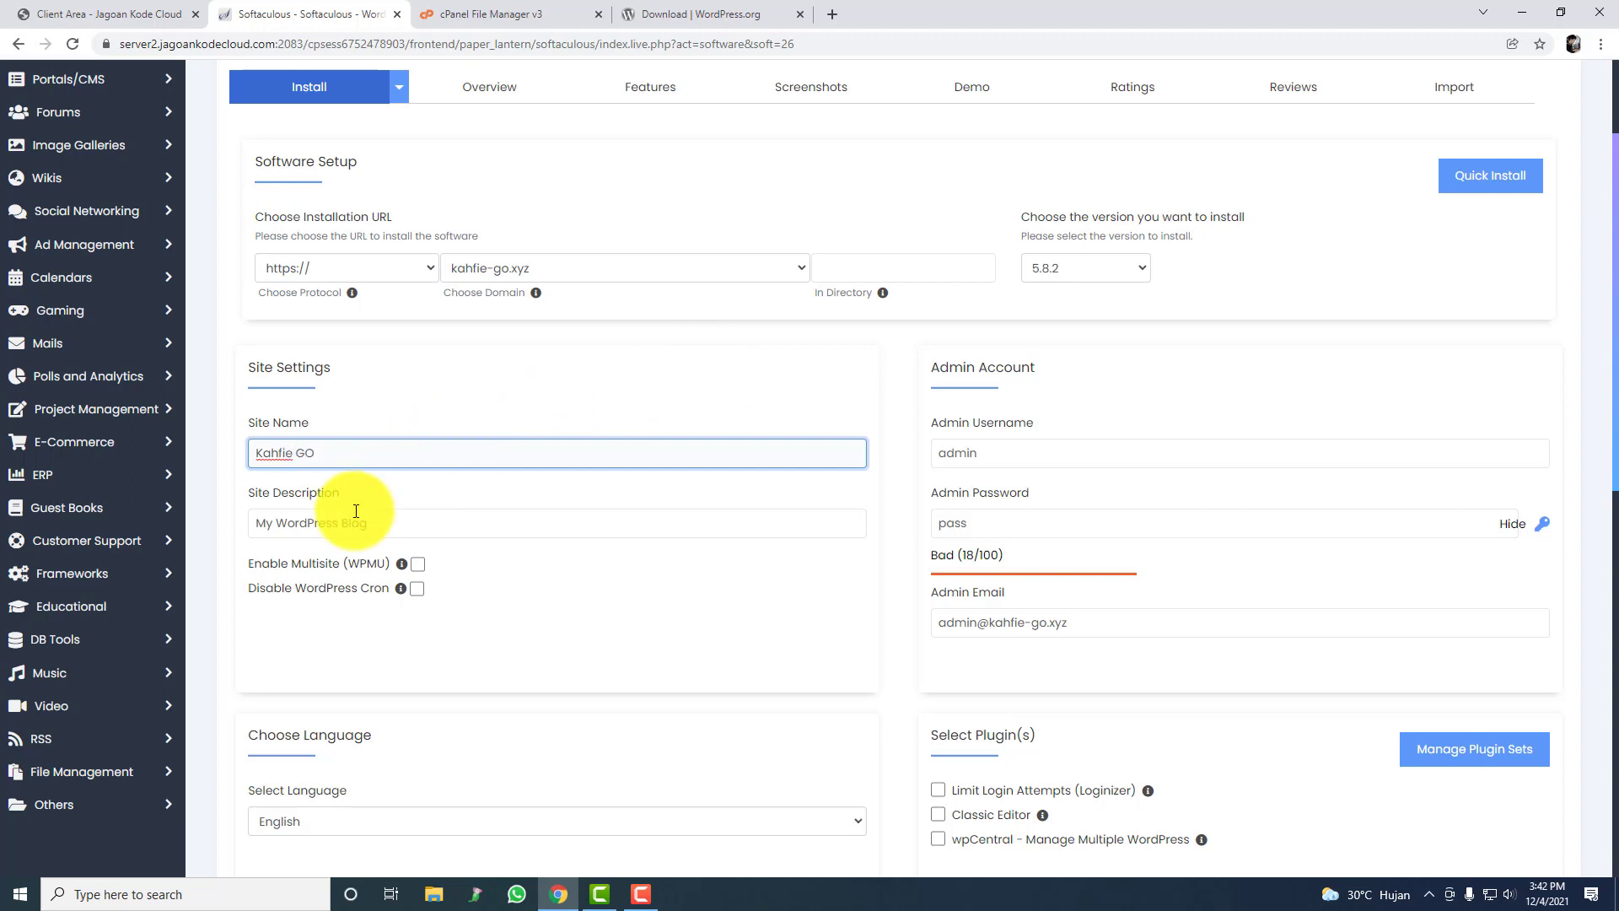
Step: Set the site description to "Belajar Tentang Teknologi, Update Seputar Informasi Terbaru"
triple_click(352, 522)
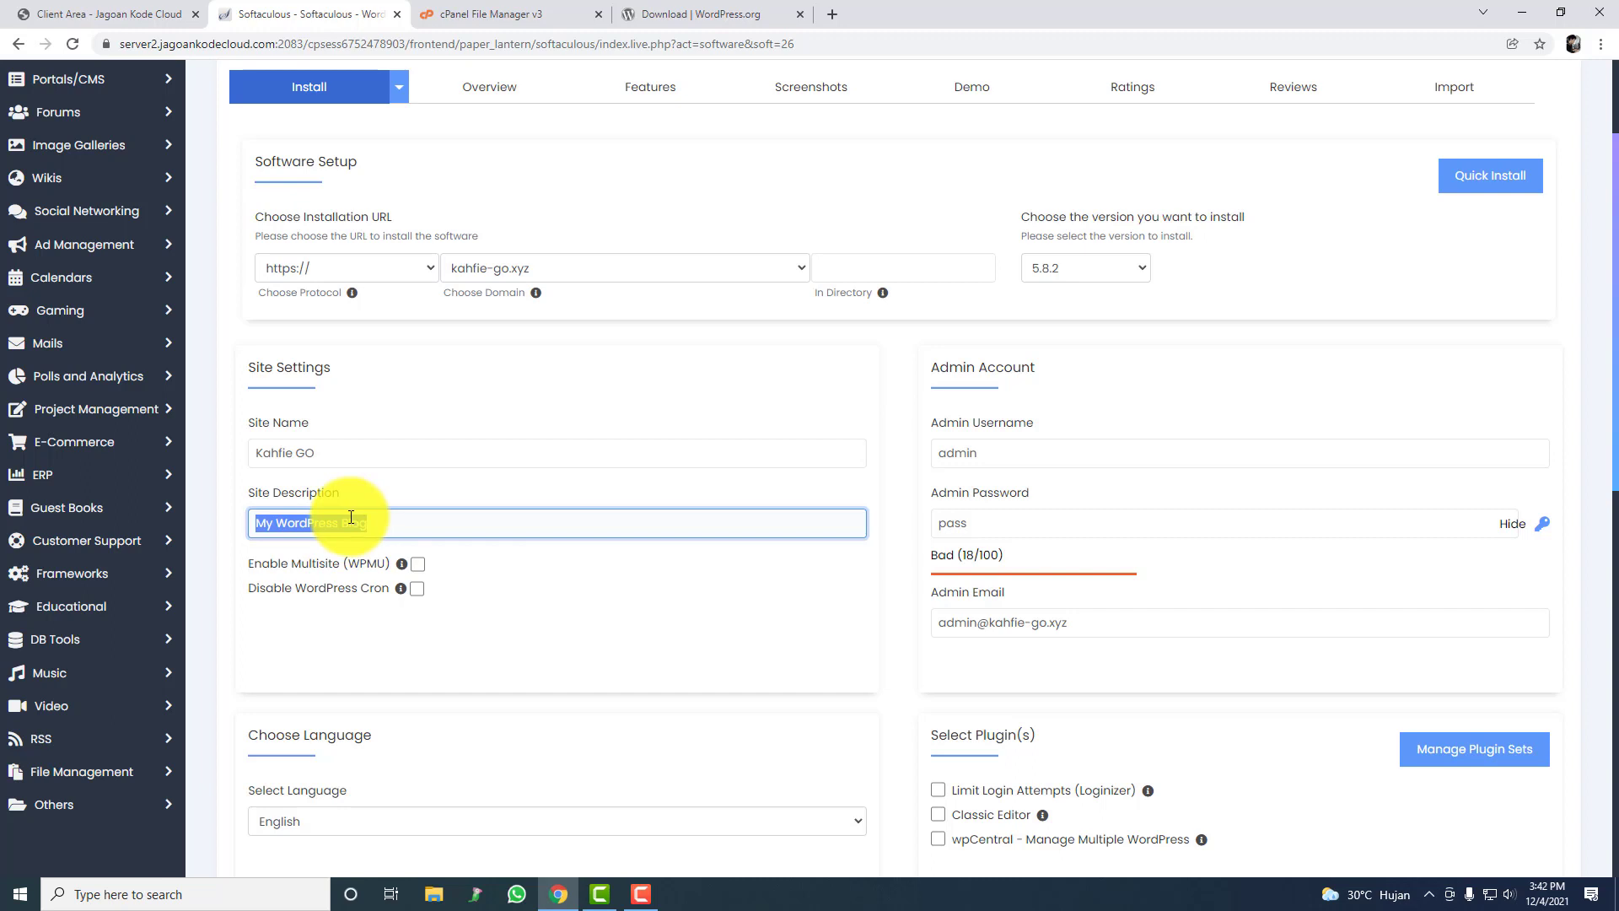
text(Belajar )
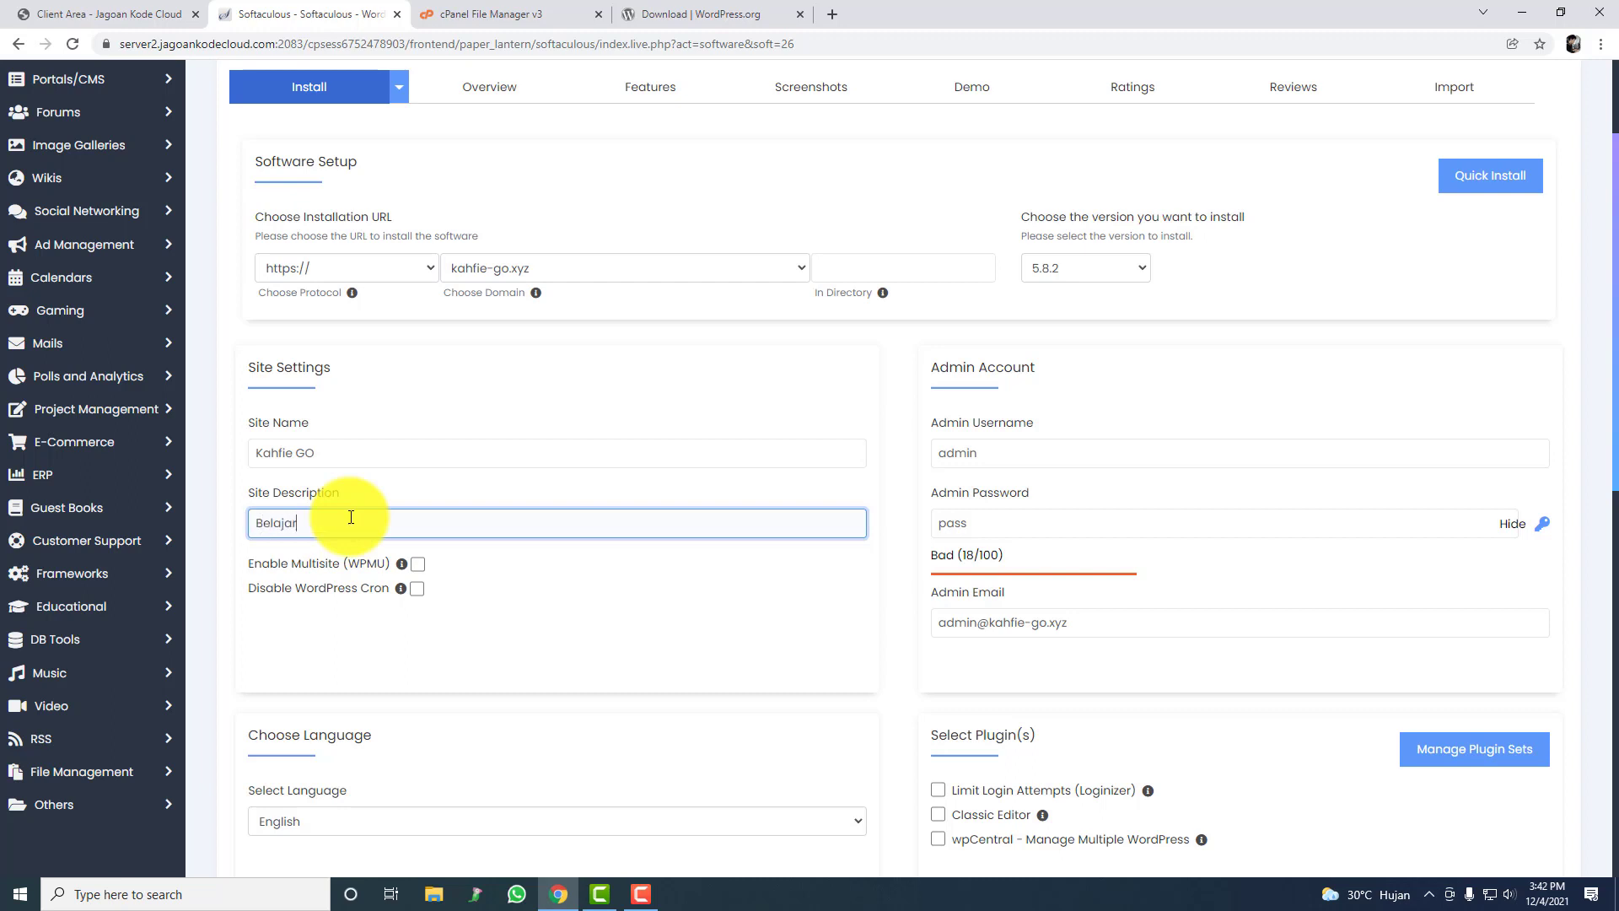
text(Tentang Teknologi, Update Seputar Informa)
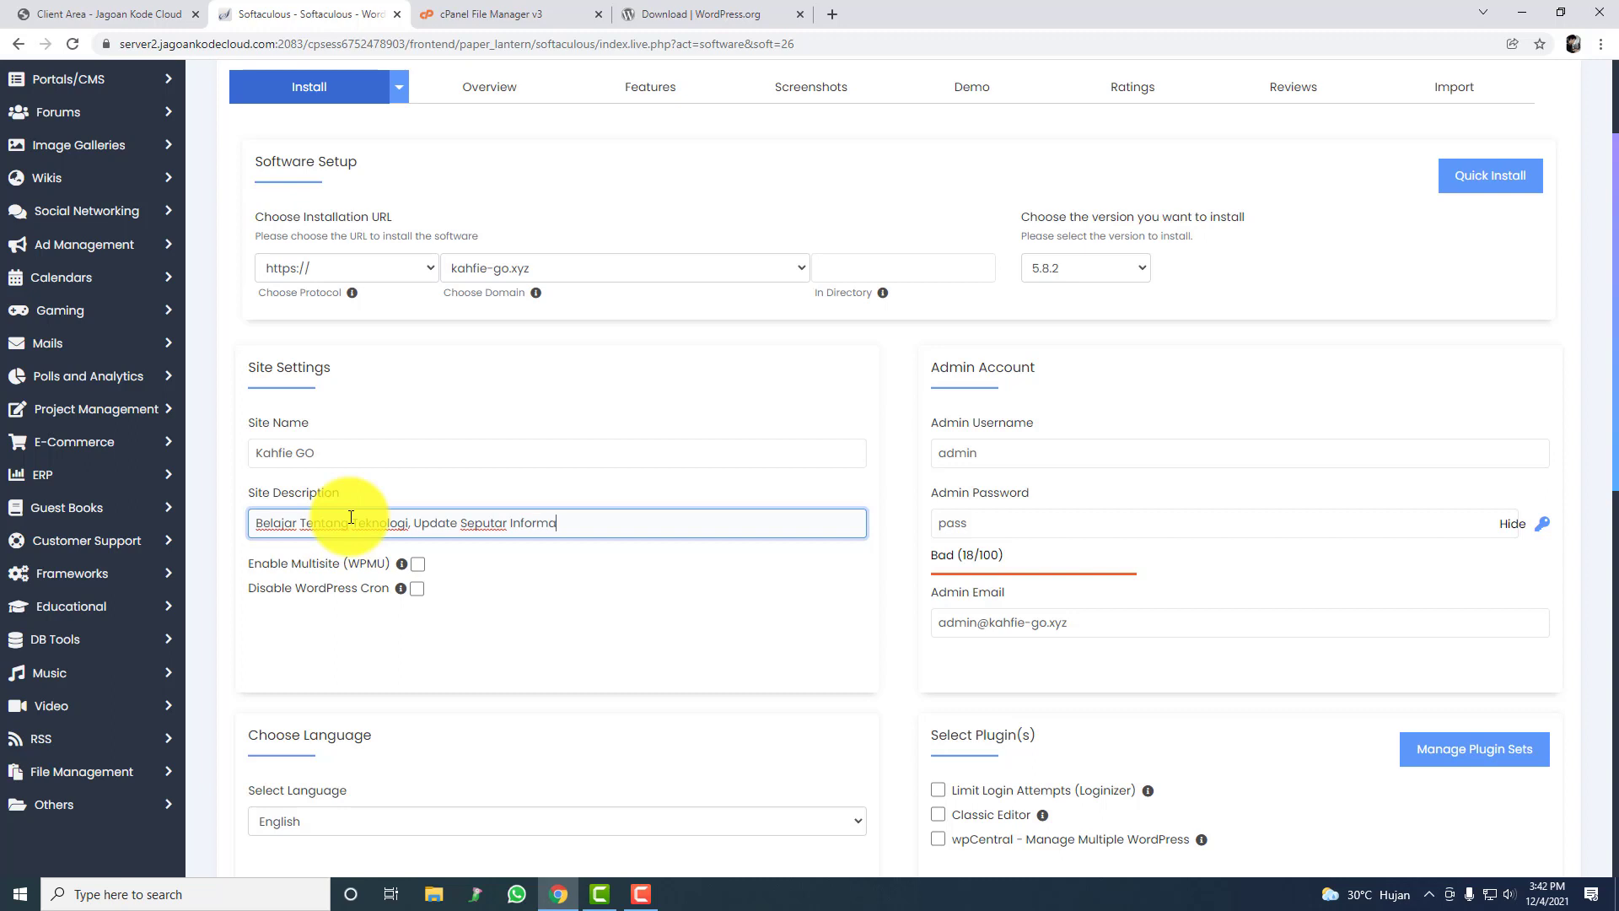
text(si Terbaru)
click(781, 602)
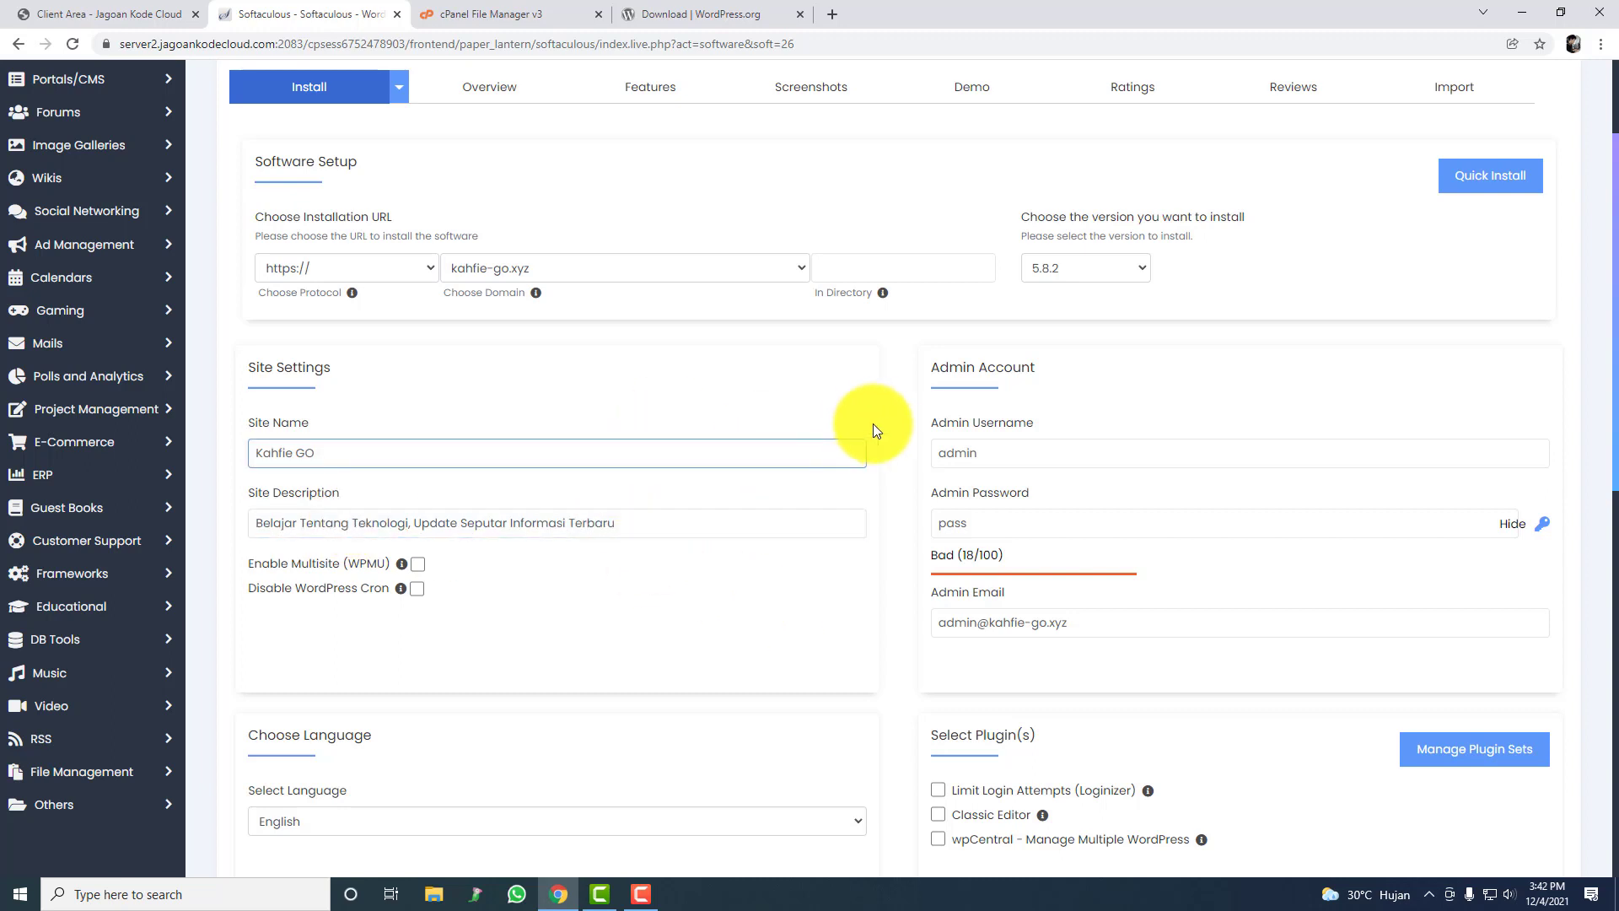
Step: Replace the default admin username with the administrator's own username and generate a random admin password
click(985, 423)
click(999, 469)
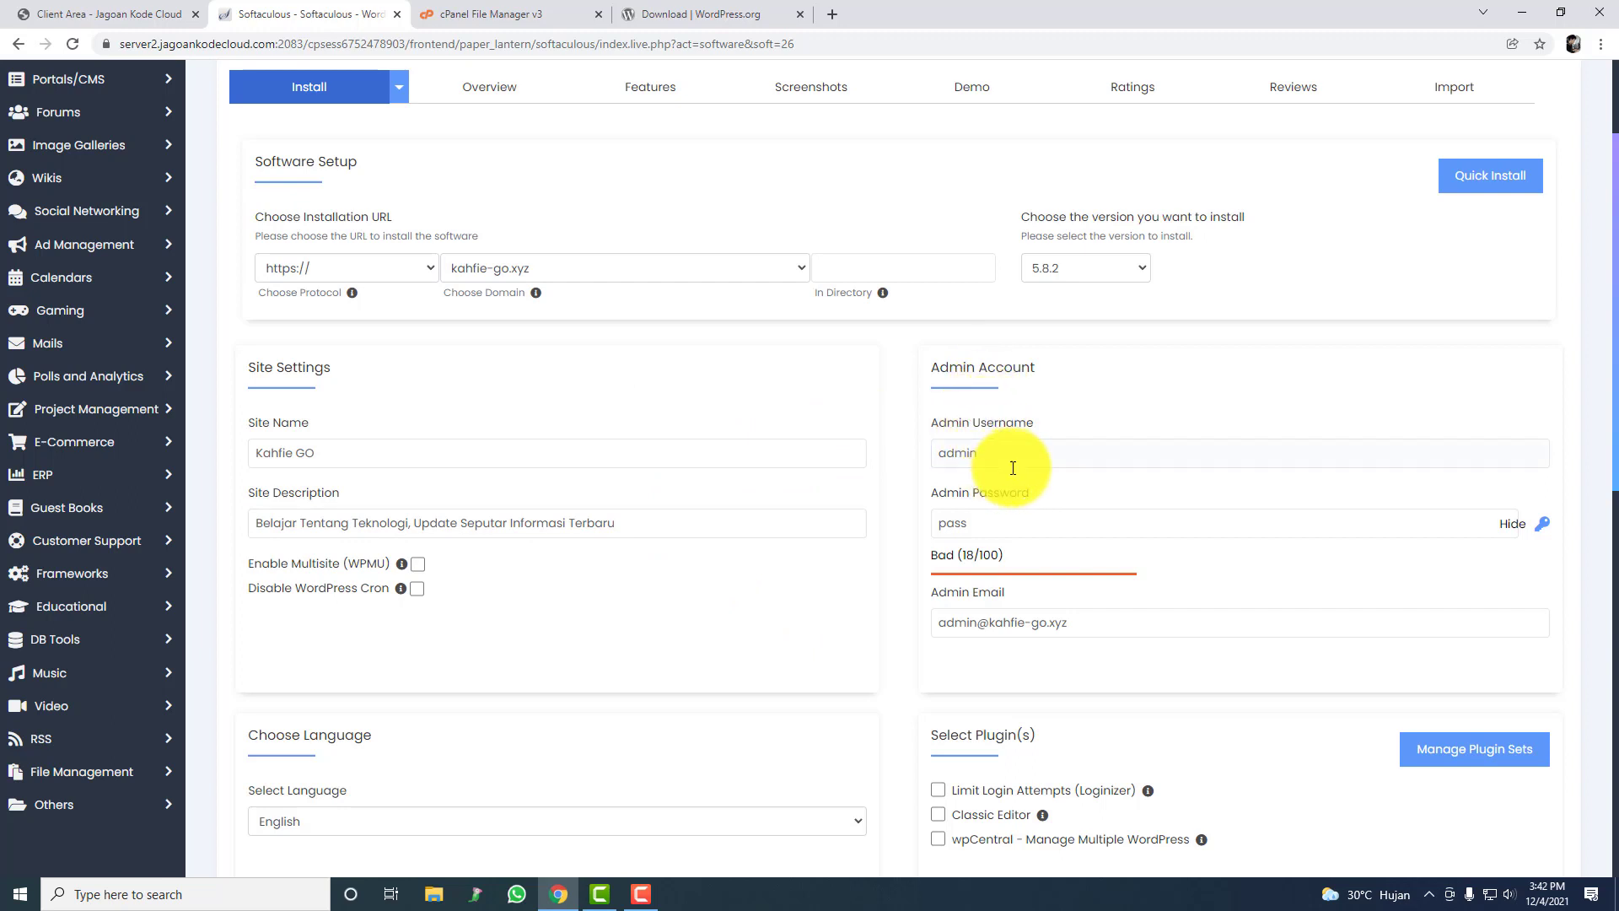
click(1008, 457)
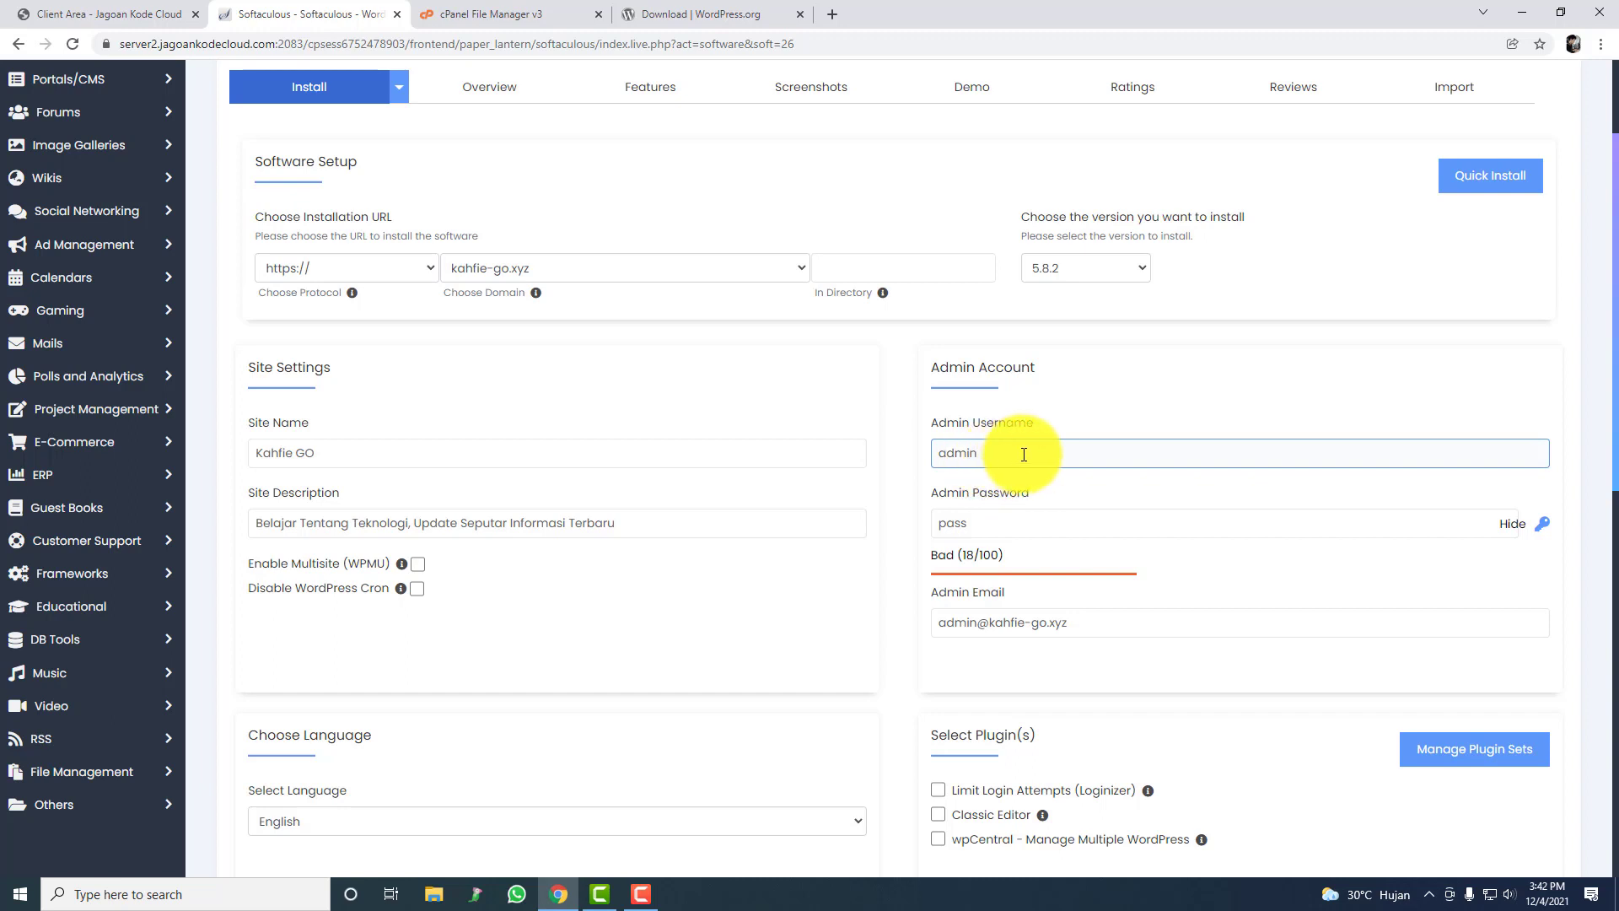
click(904, 448)
click(978, 448)
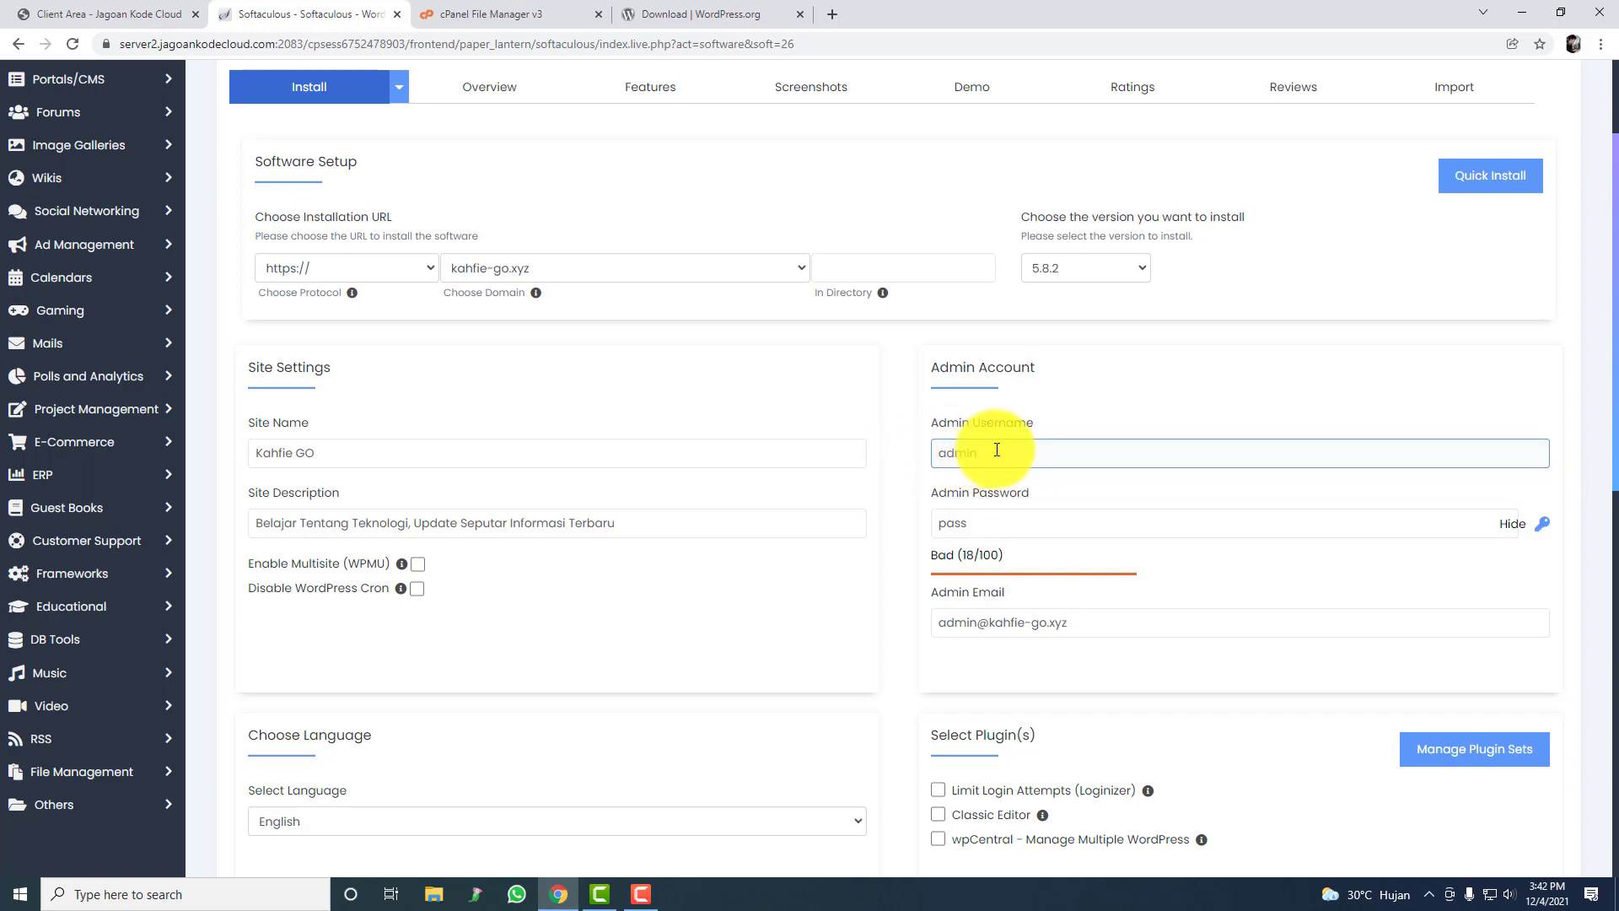
double_click(1016, 451)
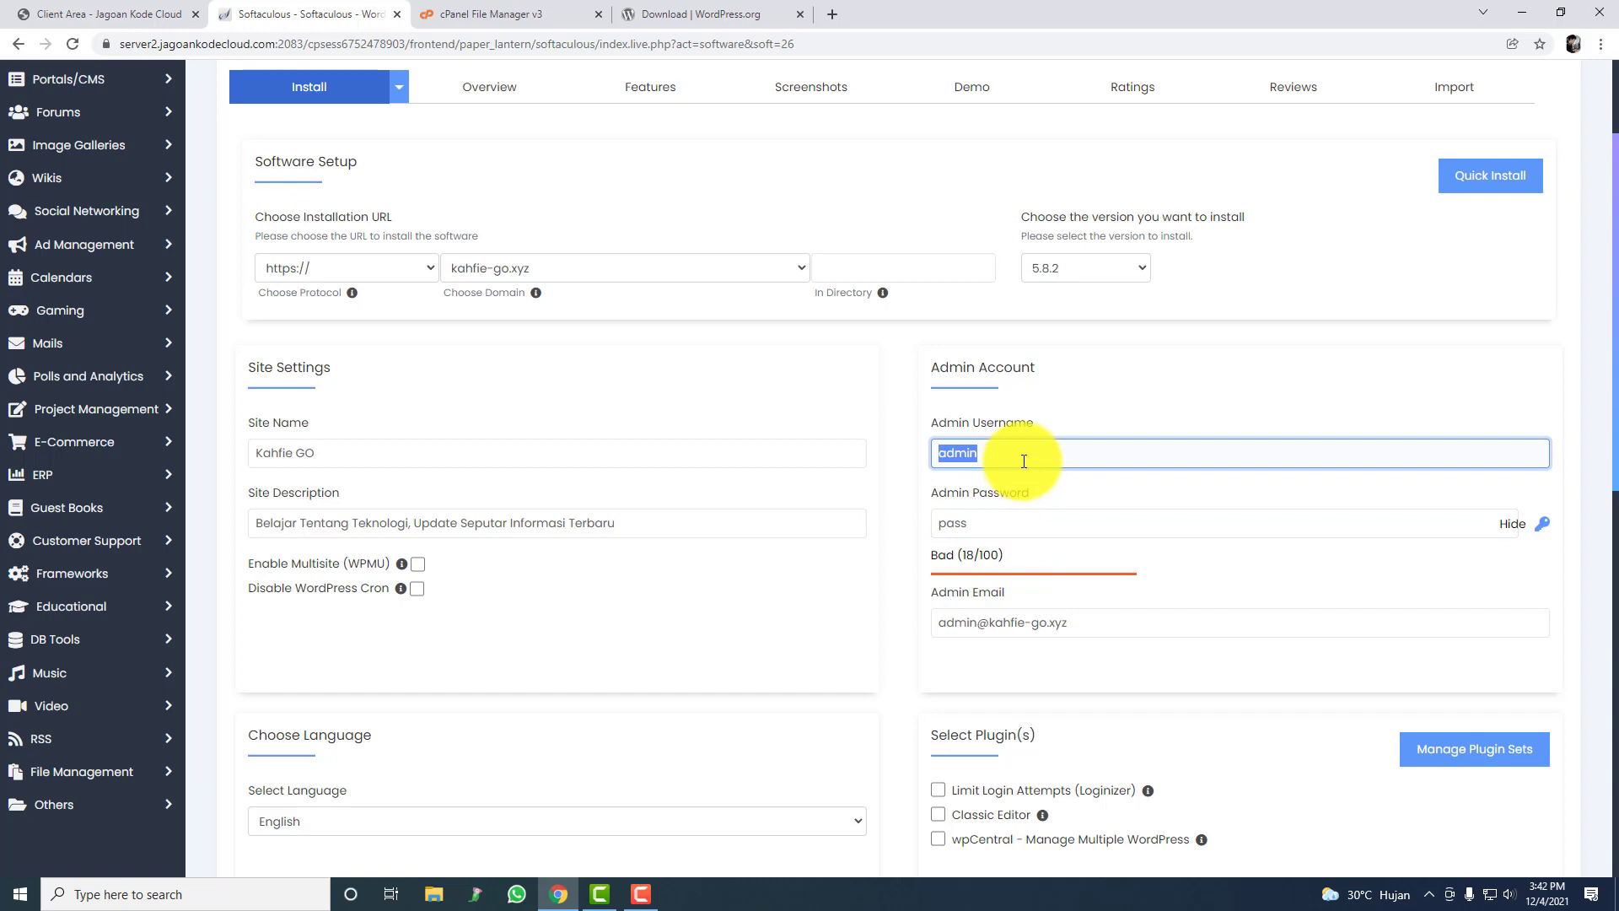
text(kahfie)
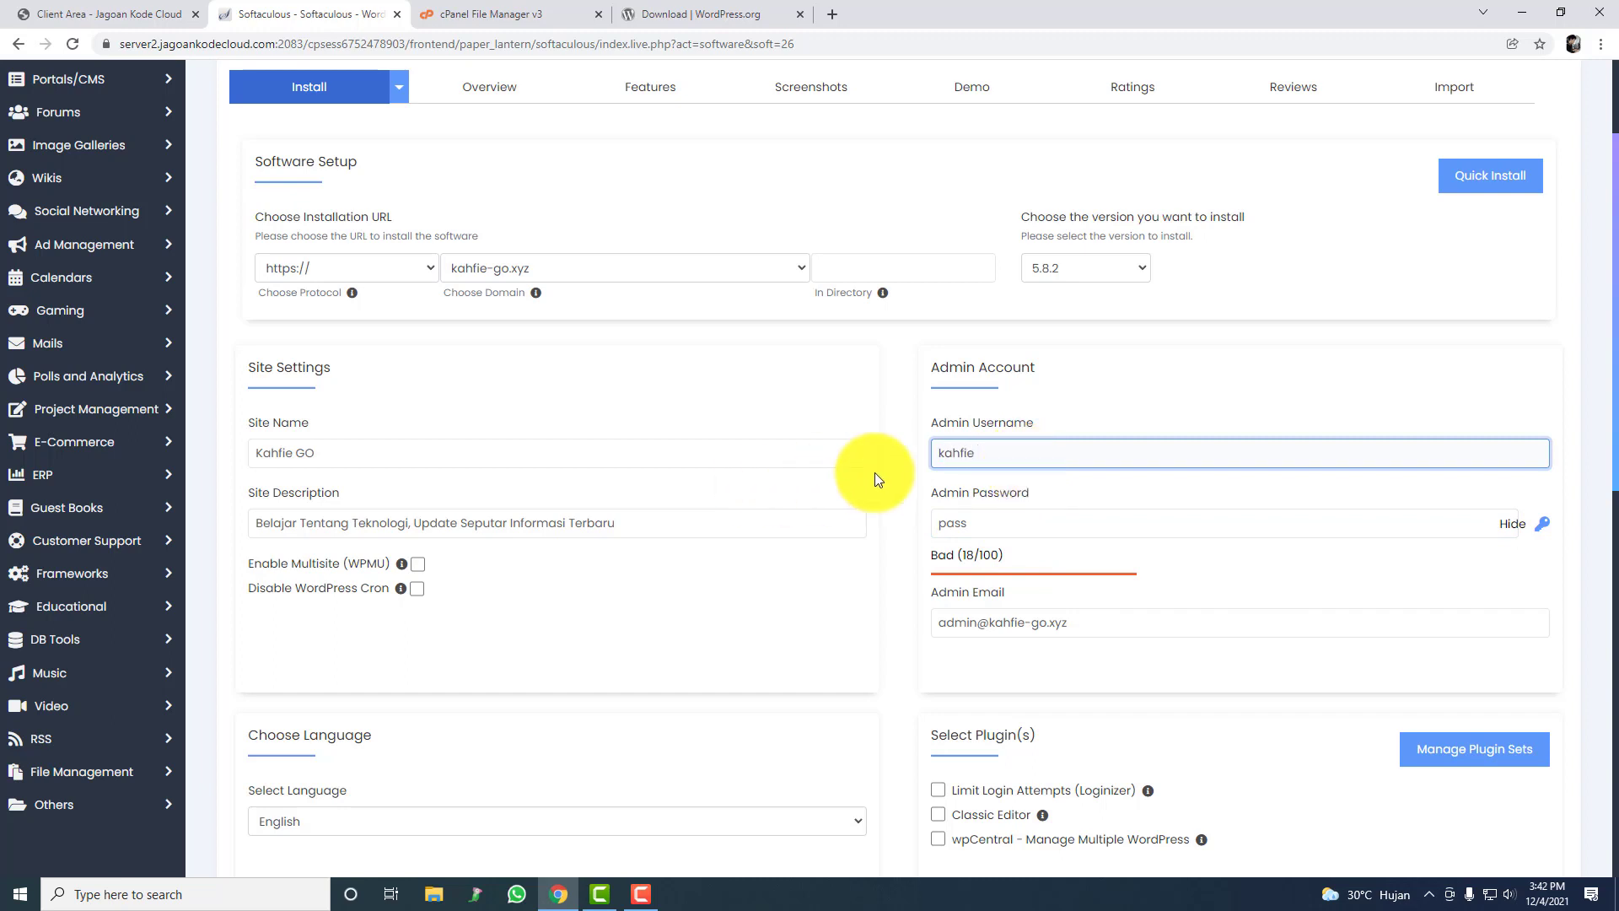
click(1543, 526)
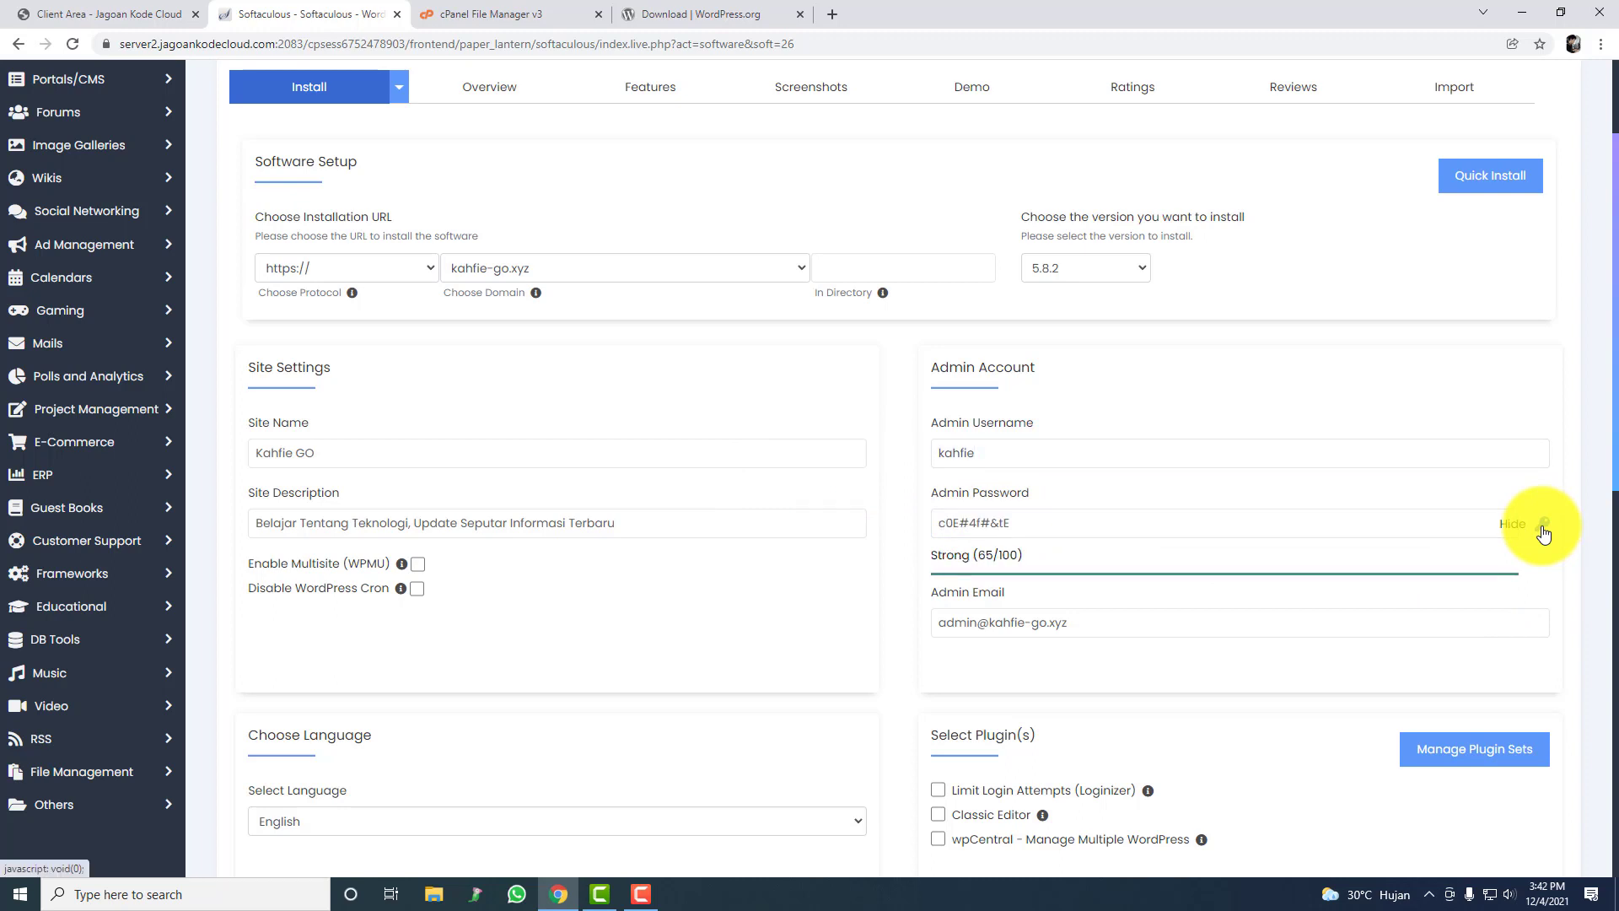
click(1544, 526)
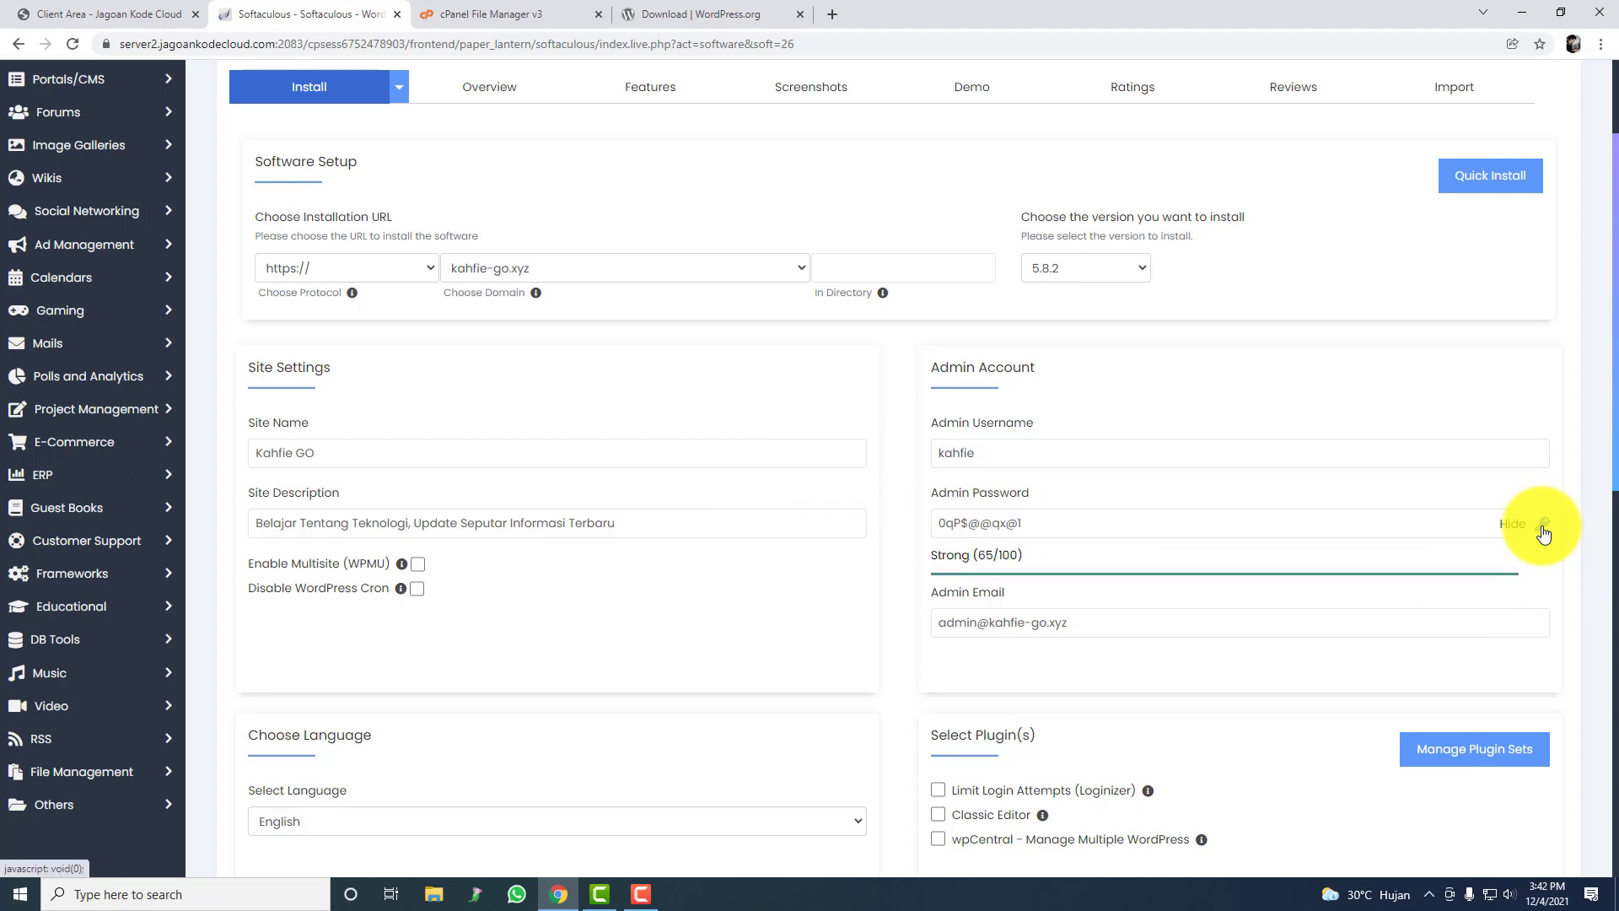
Step: Copy the admin username into a new Notepad document launched from the Windows Run dialog
double_click(1069, 445)
key(ctrl+c)
key(super+r)
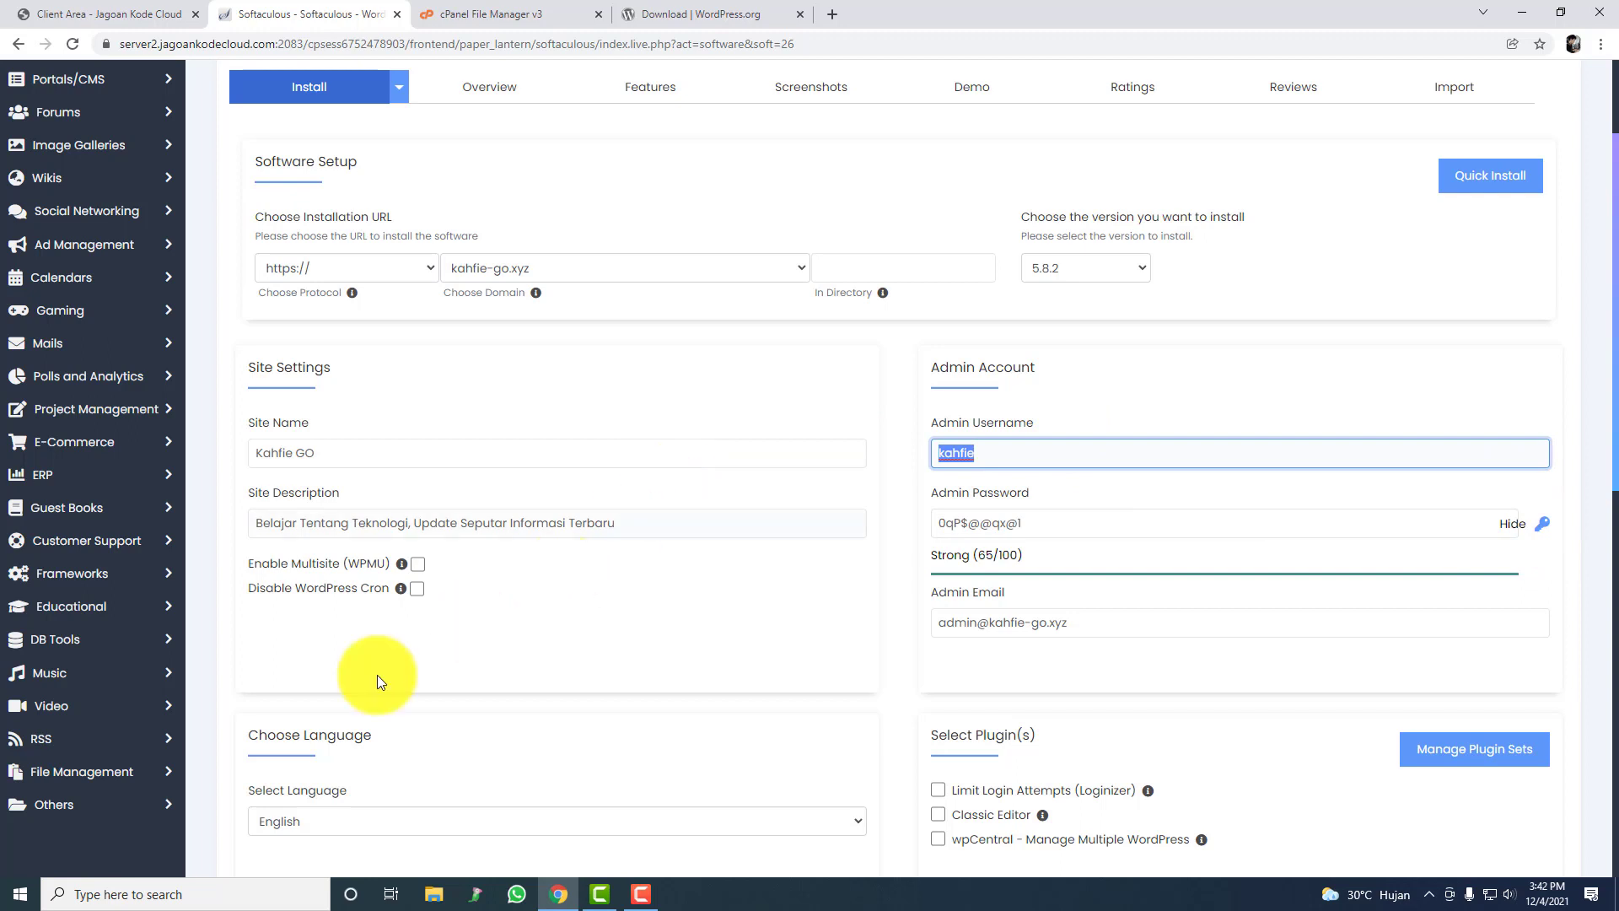
click(139, 840)
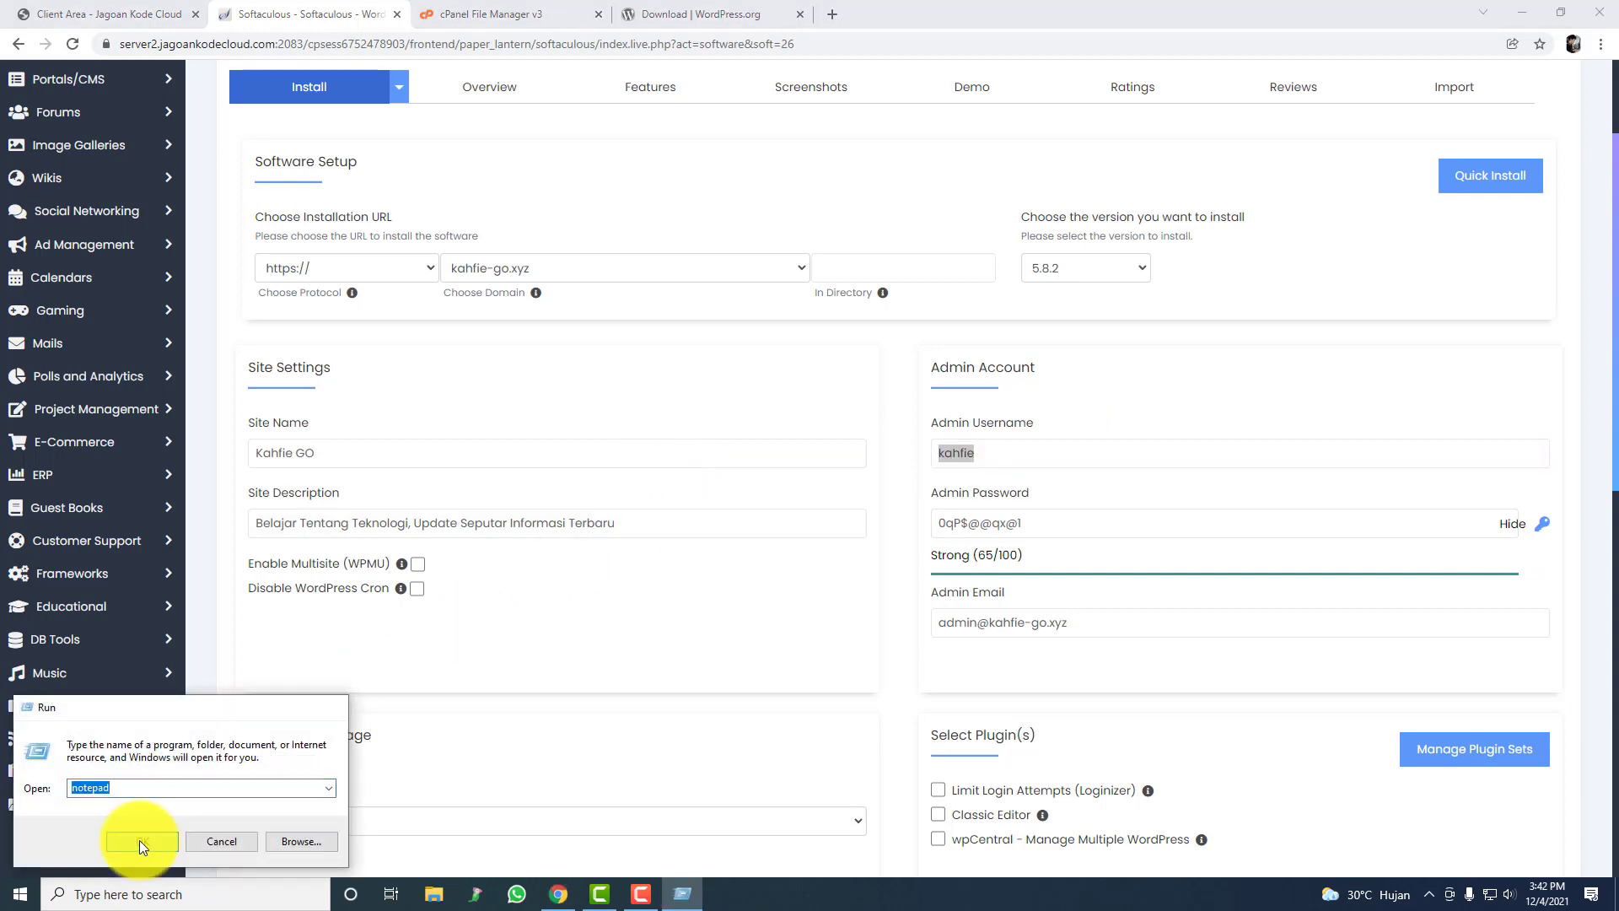
key(ctrl+v)
Step: Copy the generated admin password from the installation form onto a new line below the username in Notepad
click(1180, 489)
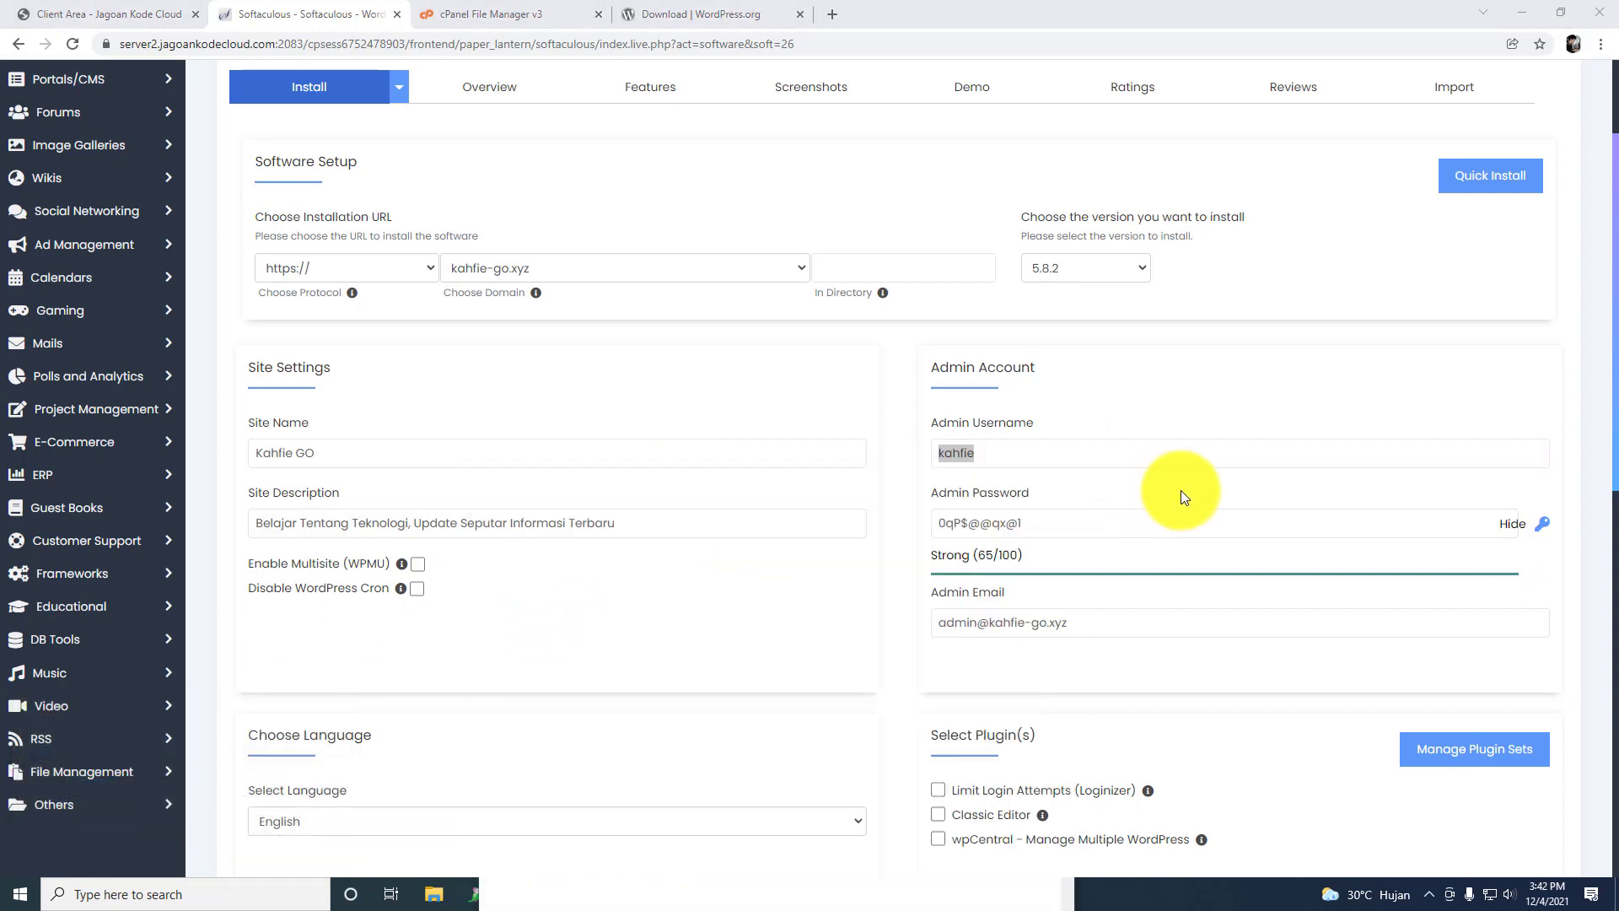
drag(1132, 523, 873, 511)
key(ctrl+c)
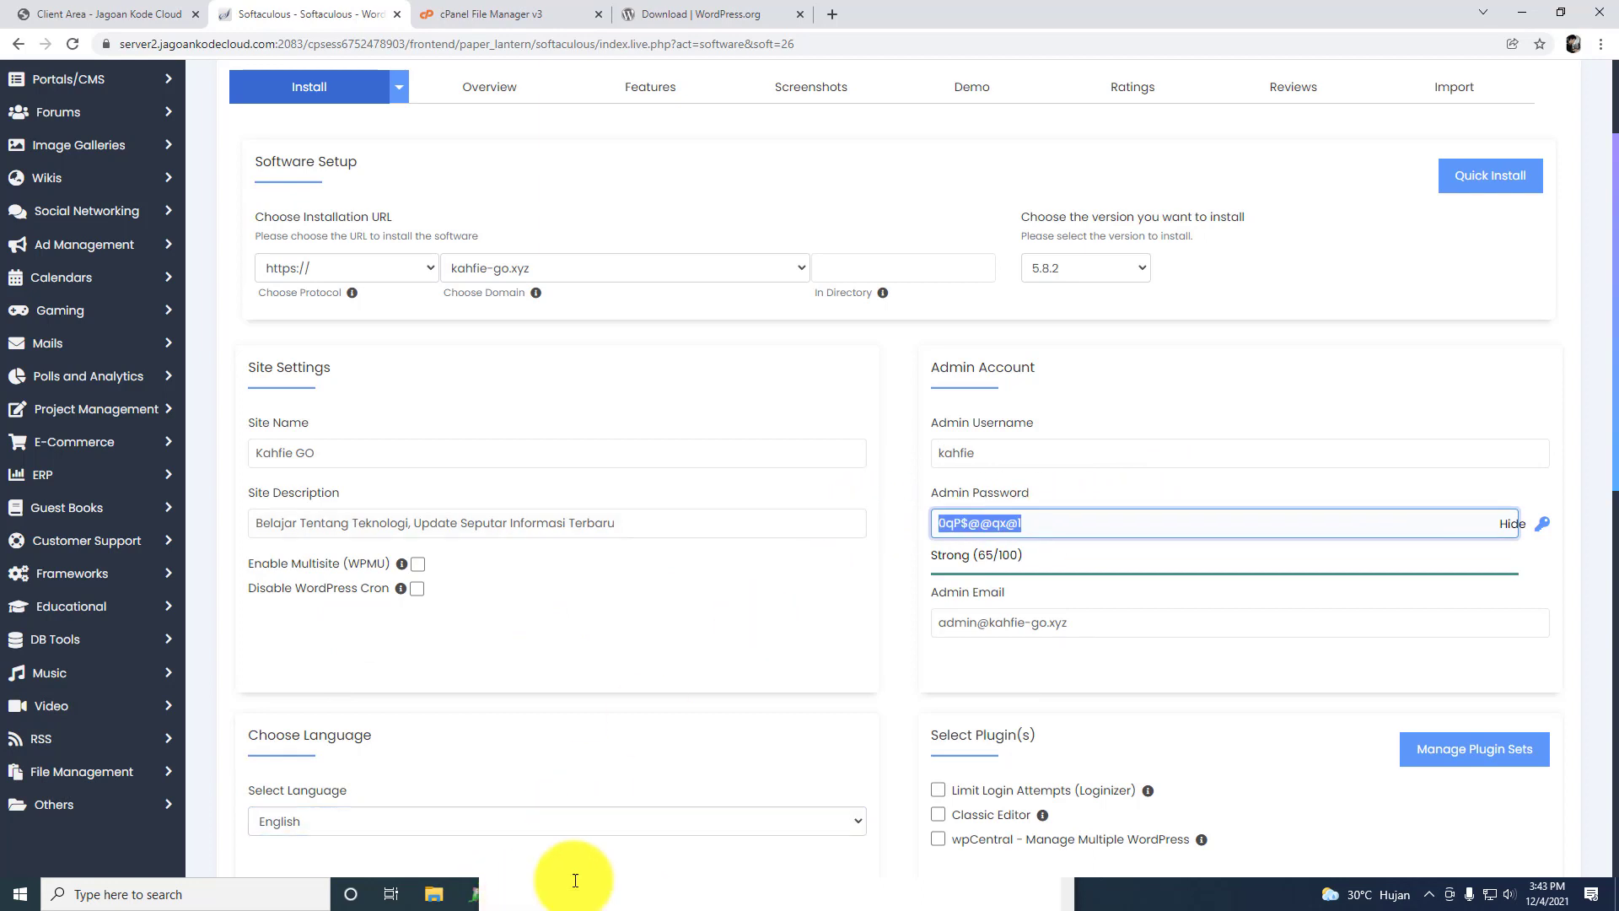
click(1058, 902)
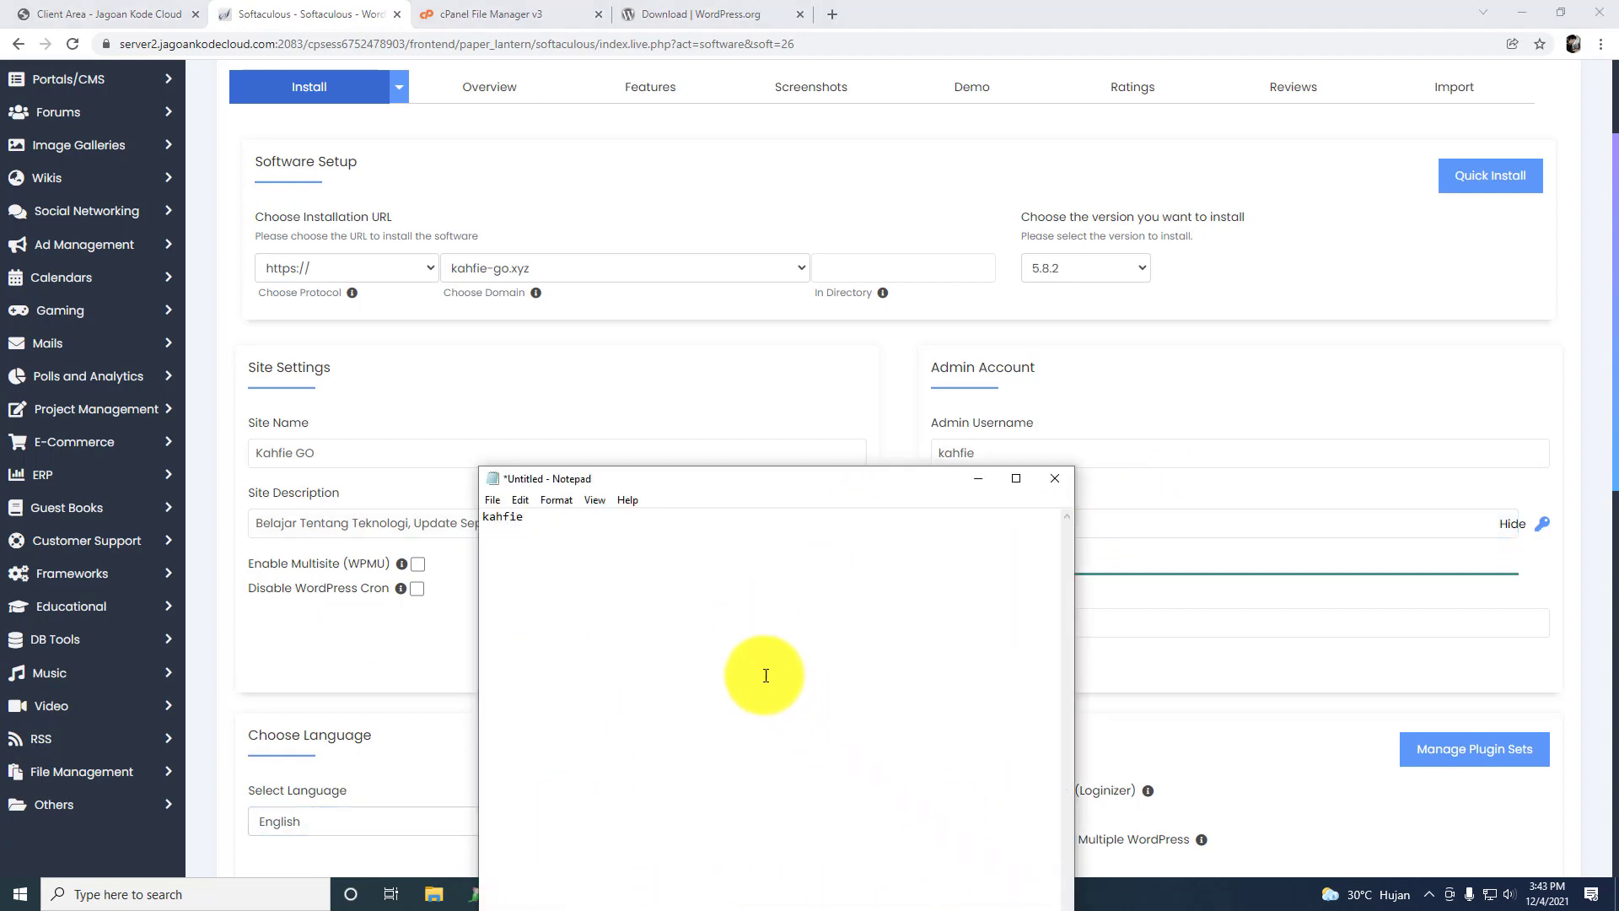
key(Return)
key(ctrl+v)
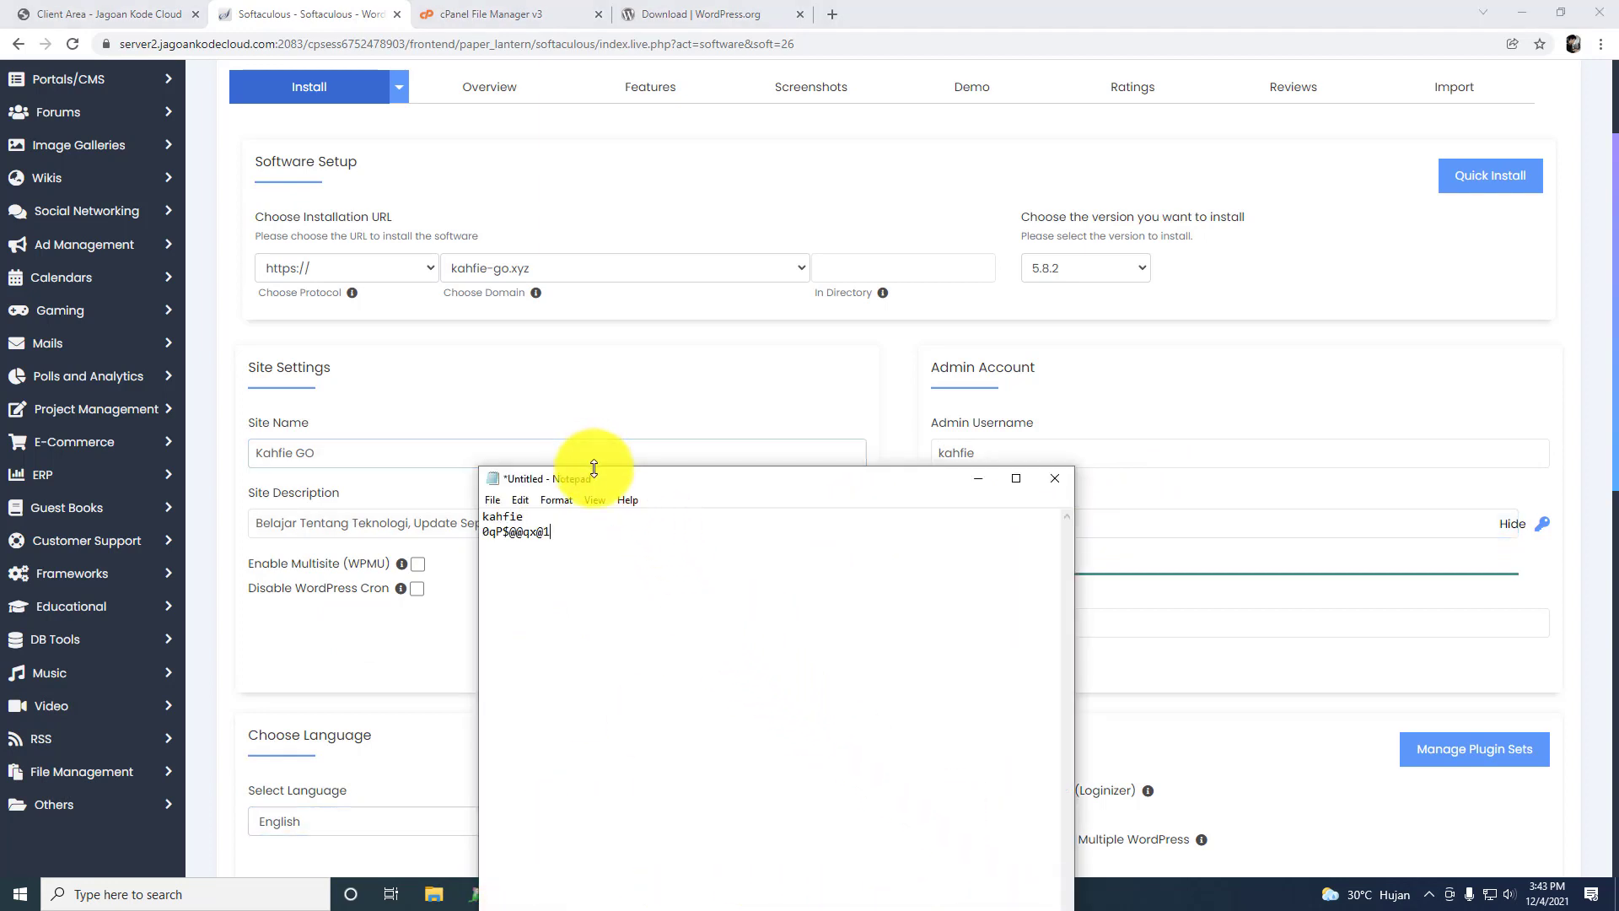
Step: Save the Notepad document to the Desktop under the name "wp admin"
mouse_move(593, 478)
mouse_down()
mouse_move(599, 609)
mouse_move(590, 349)
mouse_move(600, 451)
mouse_up()
key(ctrl+s)
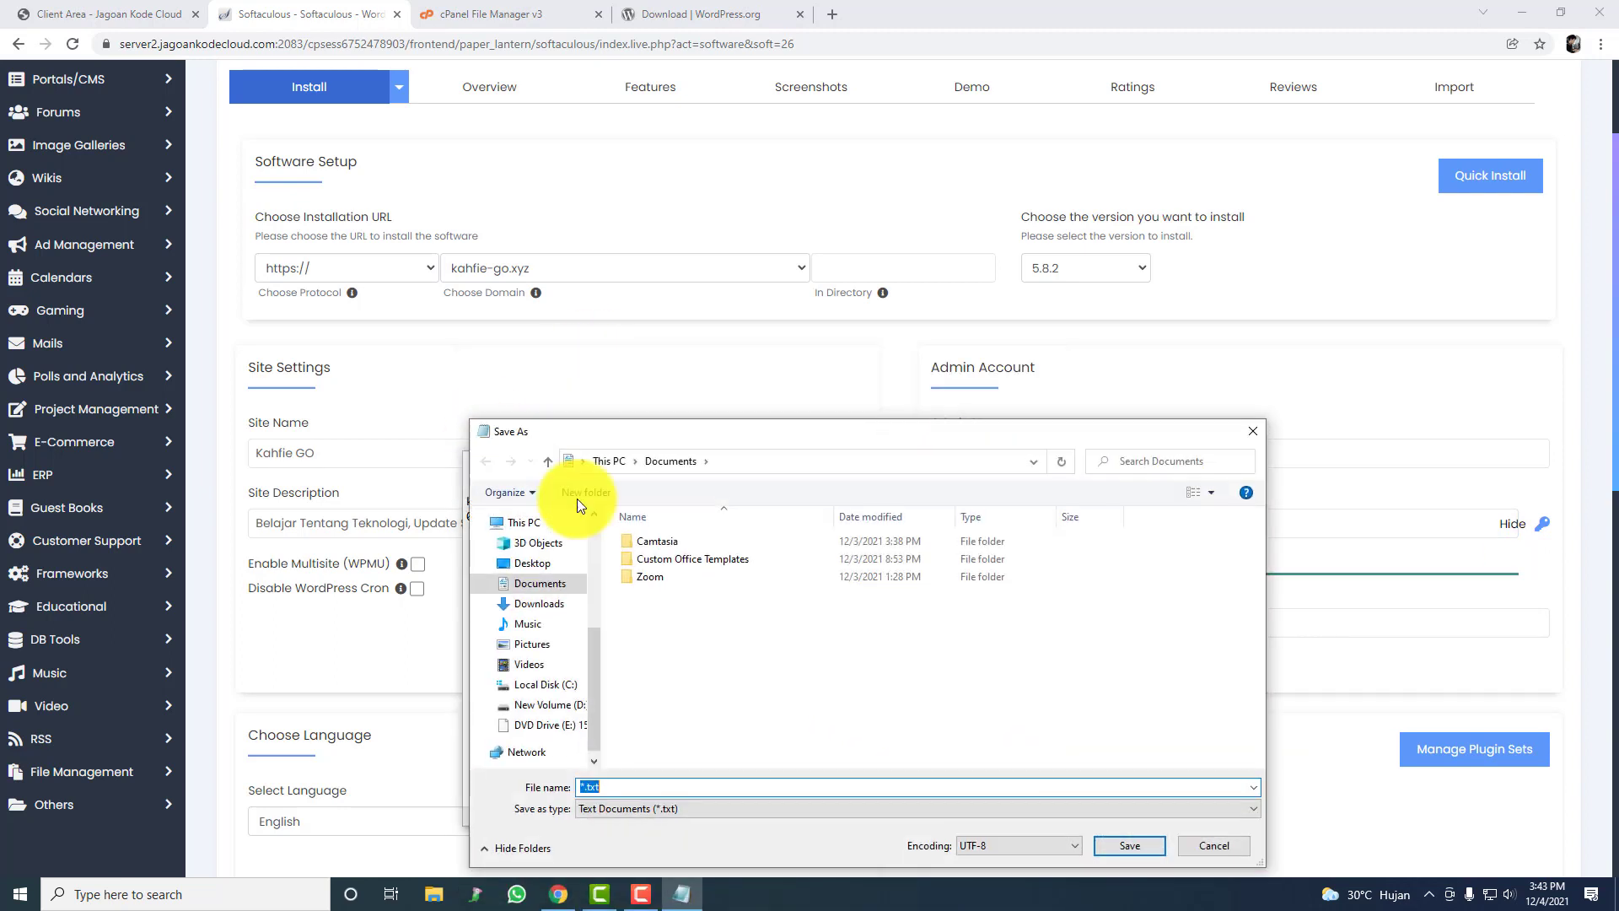
click(529, 563)
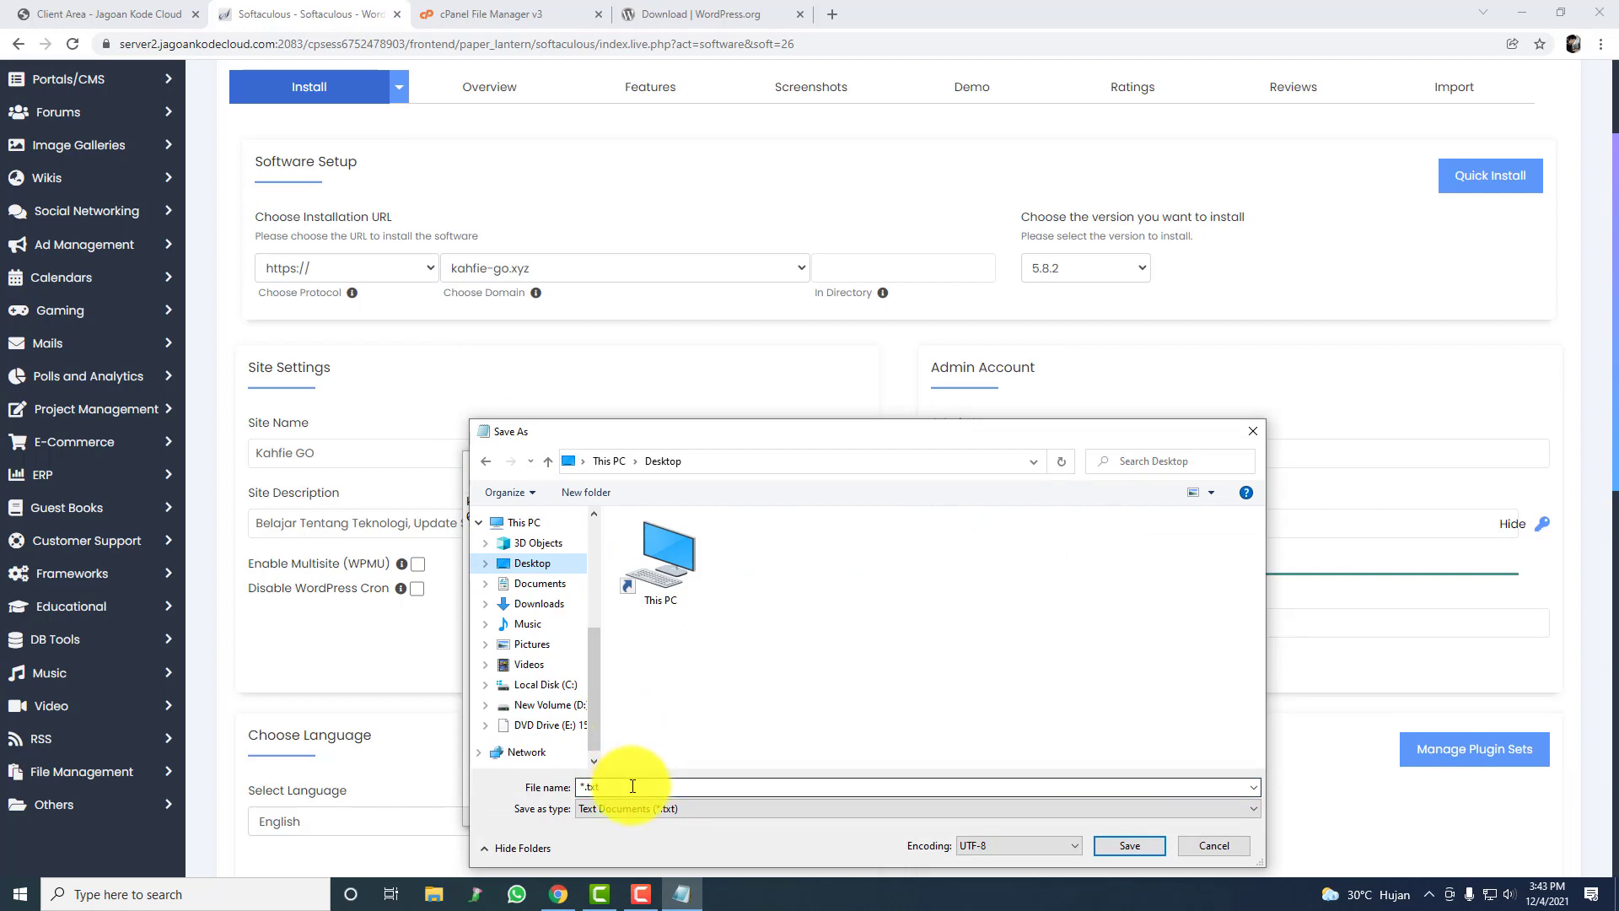
text(wp ad)
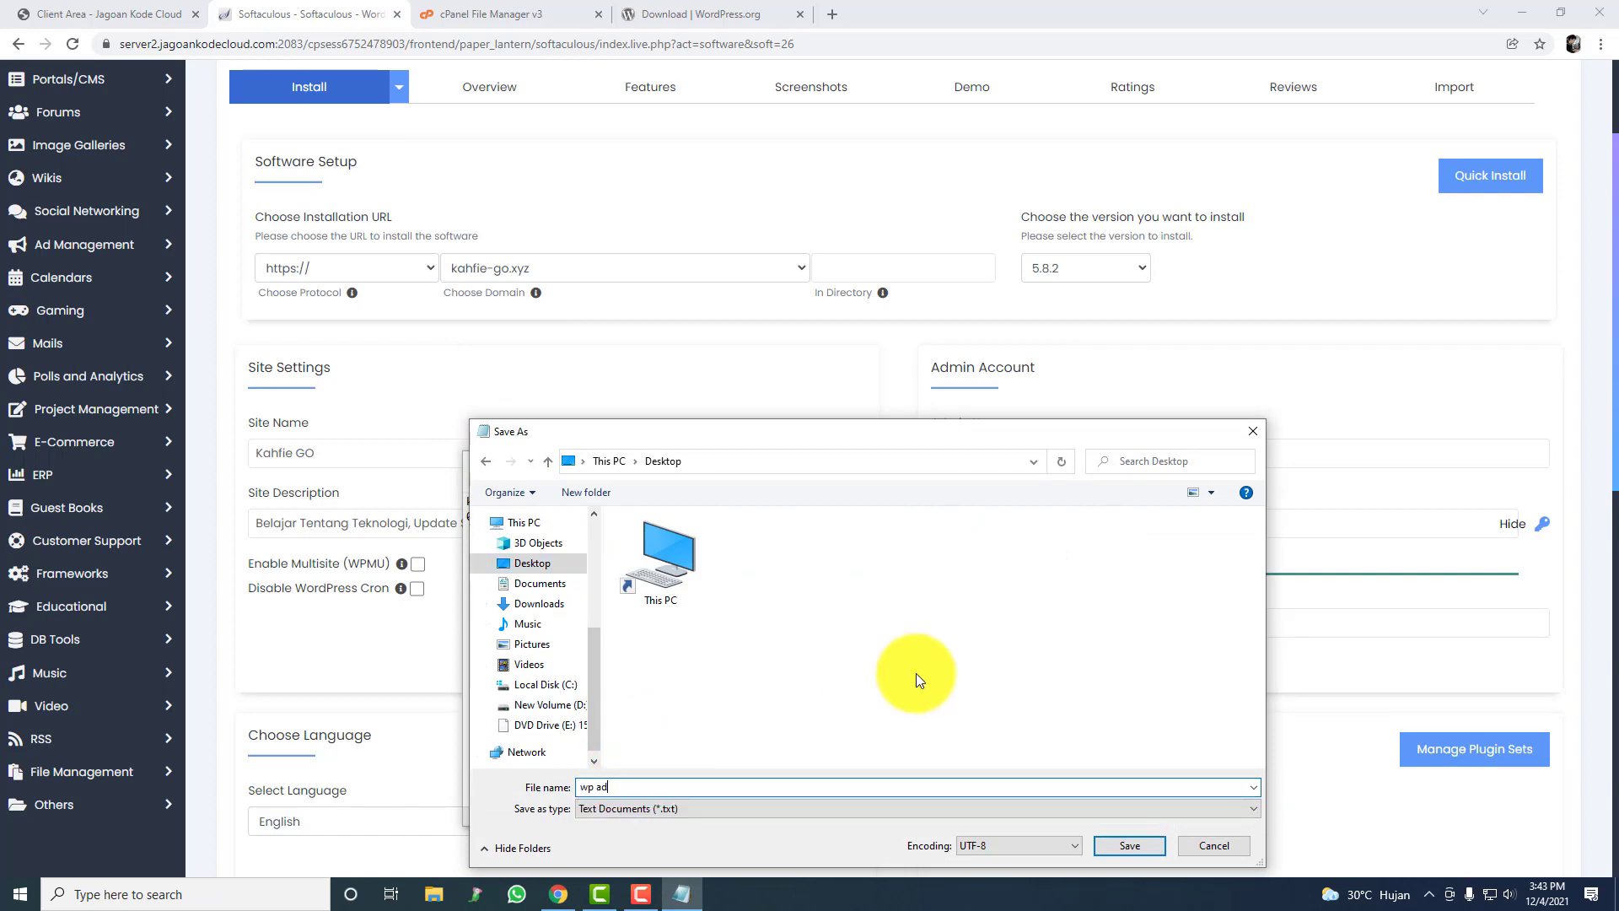
text(min)
key(Return)
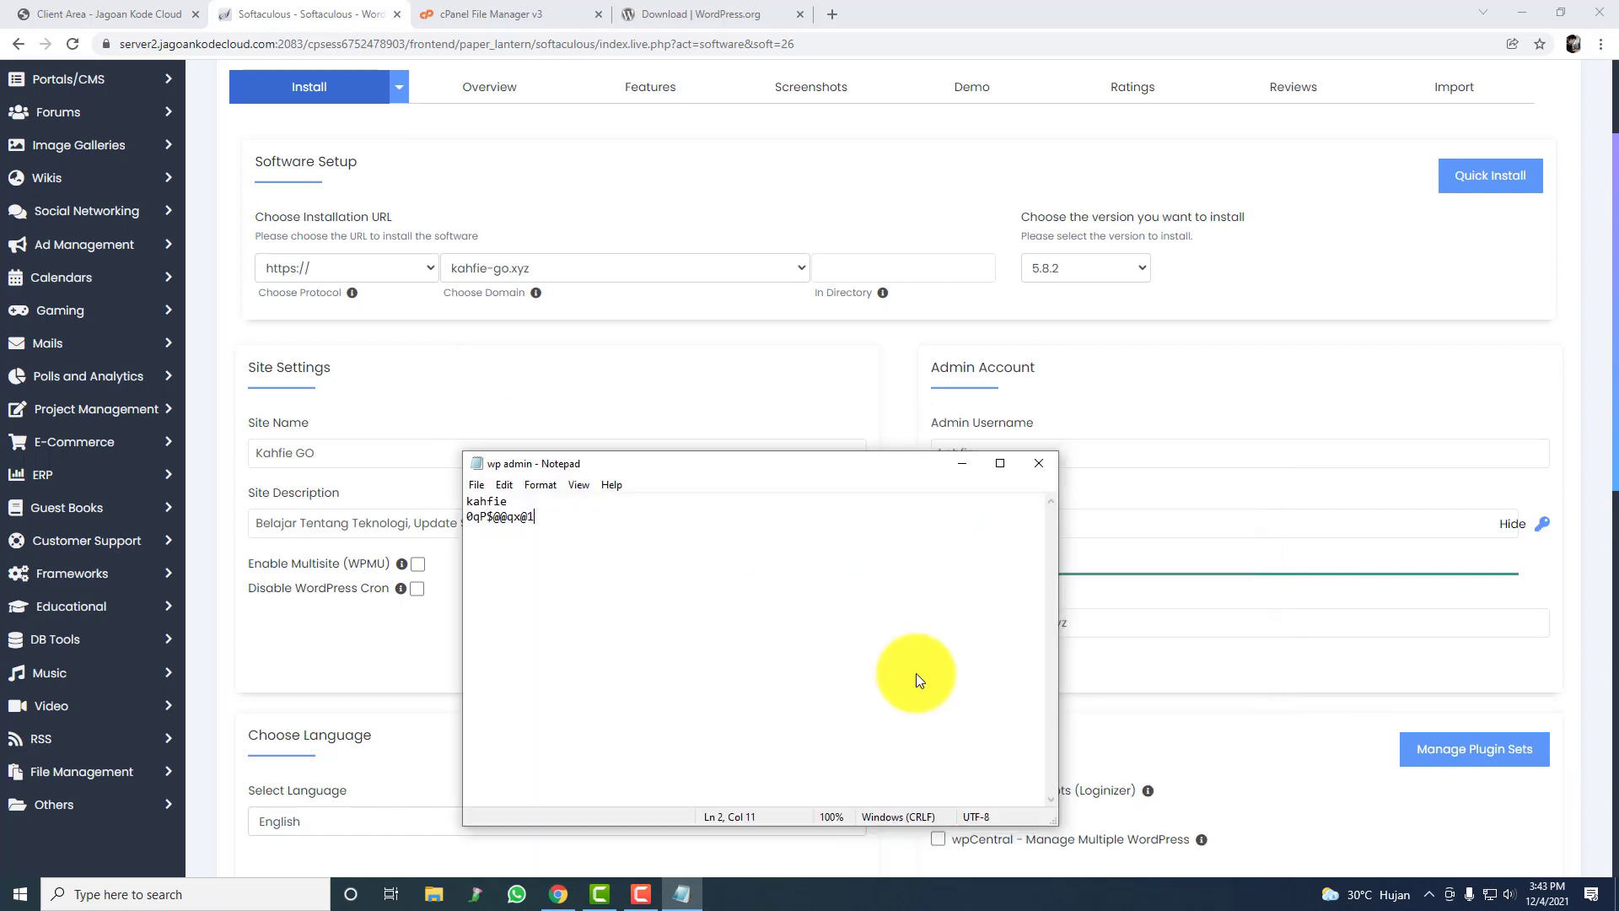
Step: Return to the WordPress installation form in the browser and set the site language to Indonesian
click(845, 372)
scroll(828, 391, down, 4)
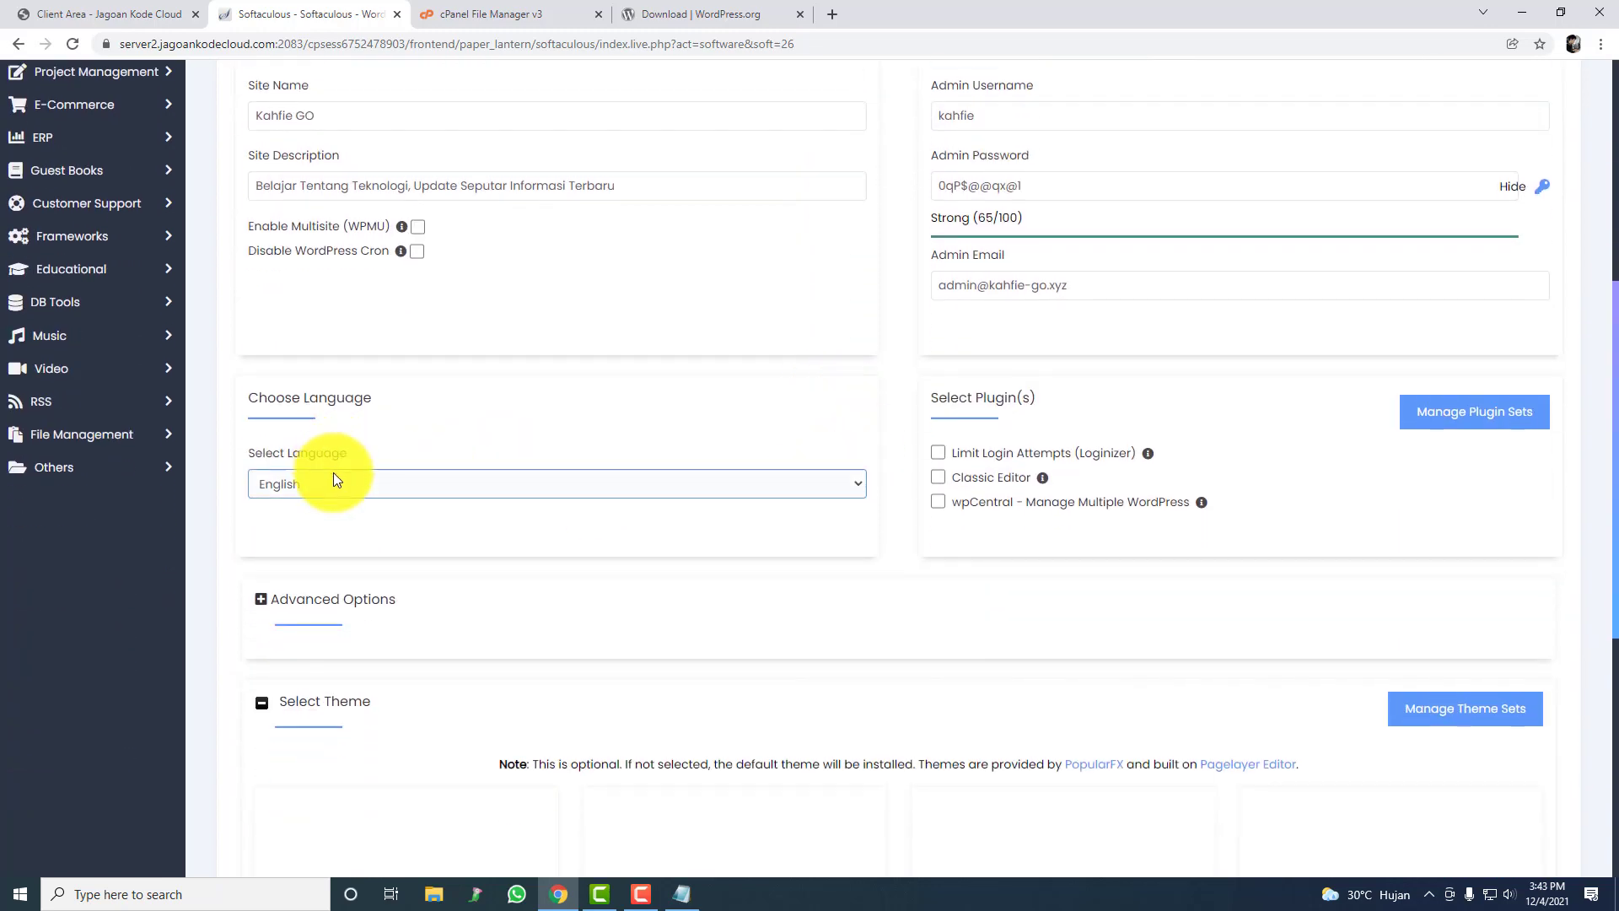
click(336, 480)
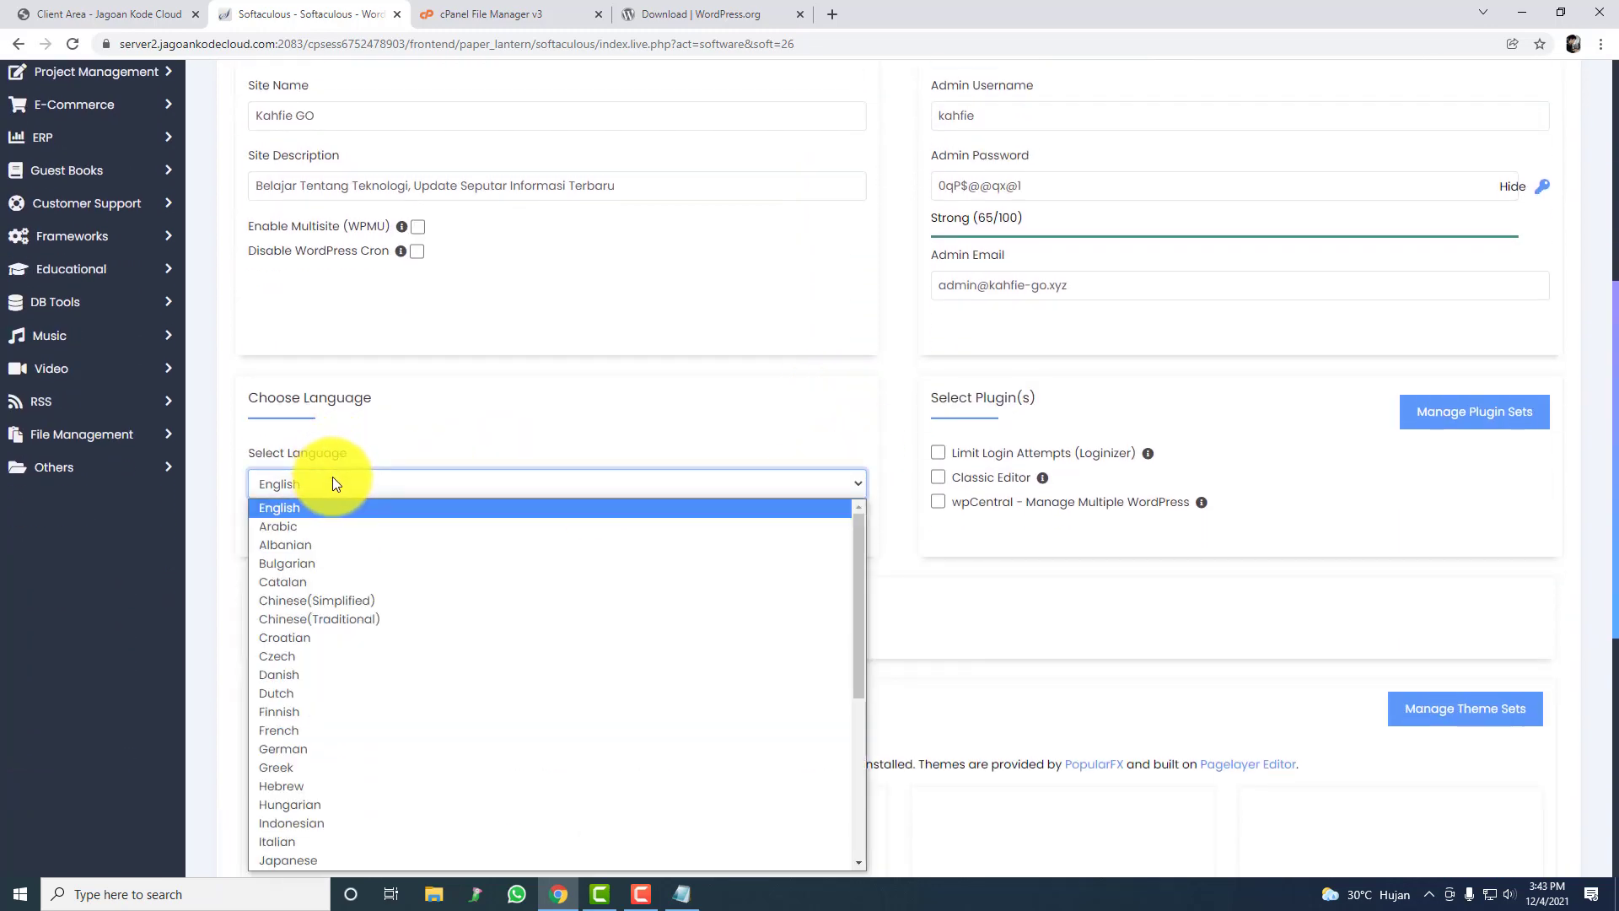
key(i)
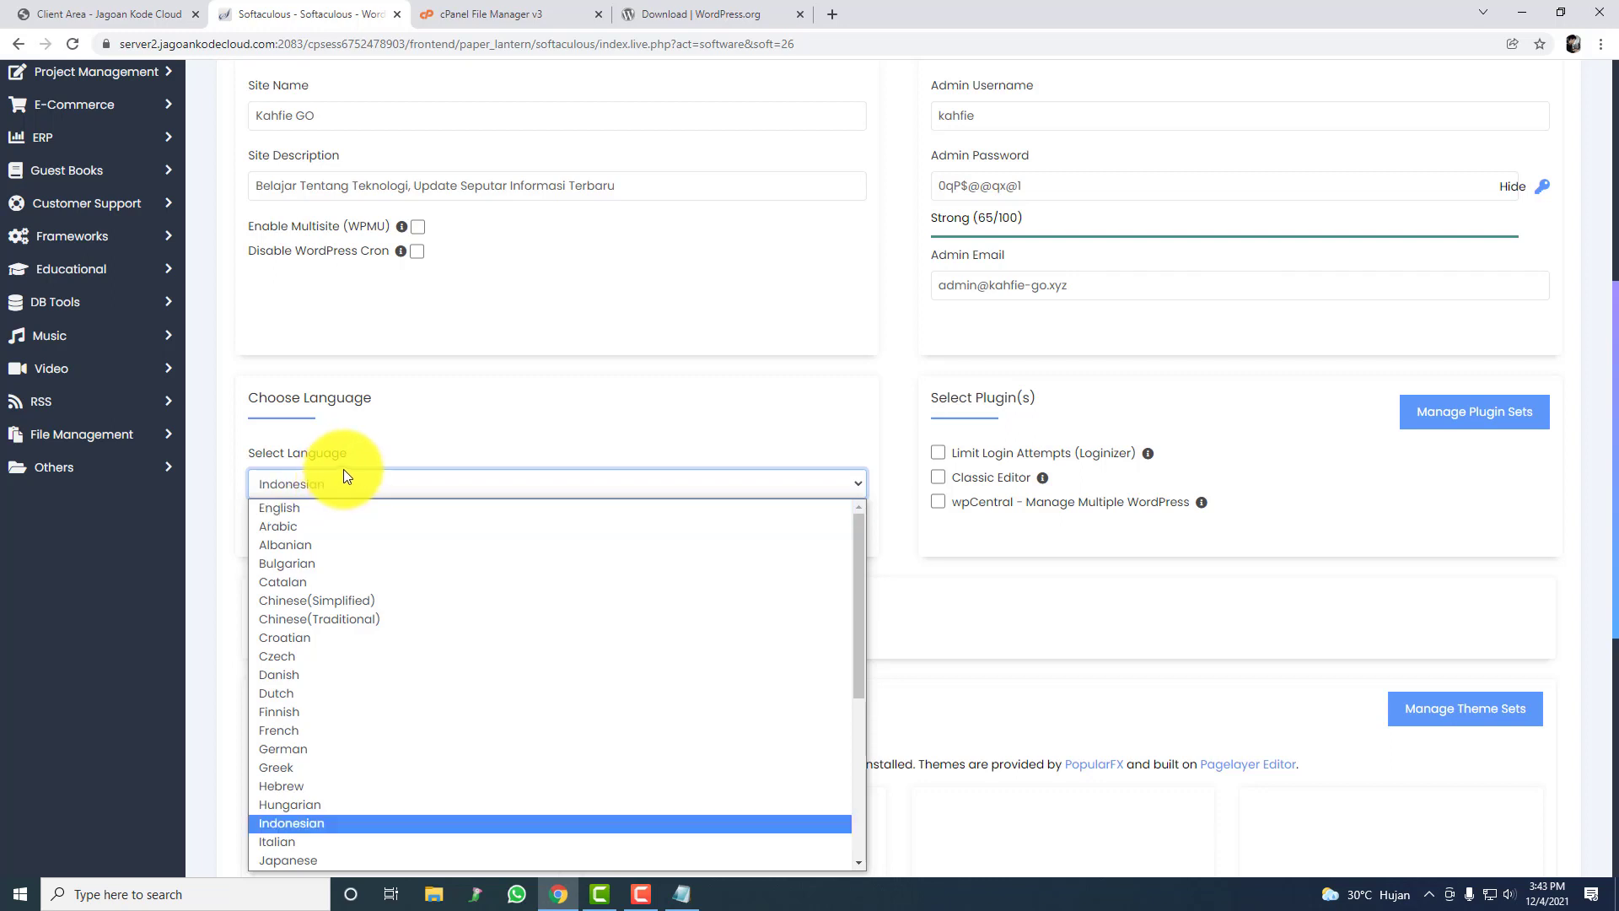
click(388, 823)
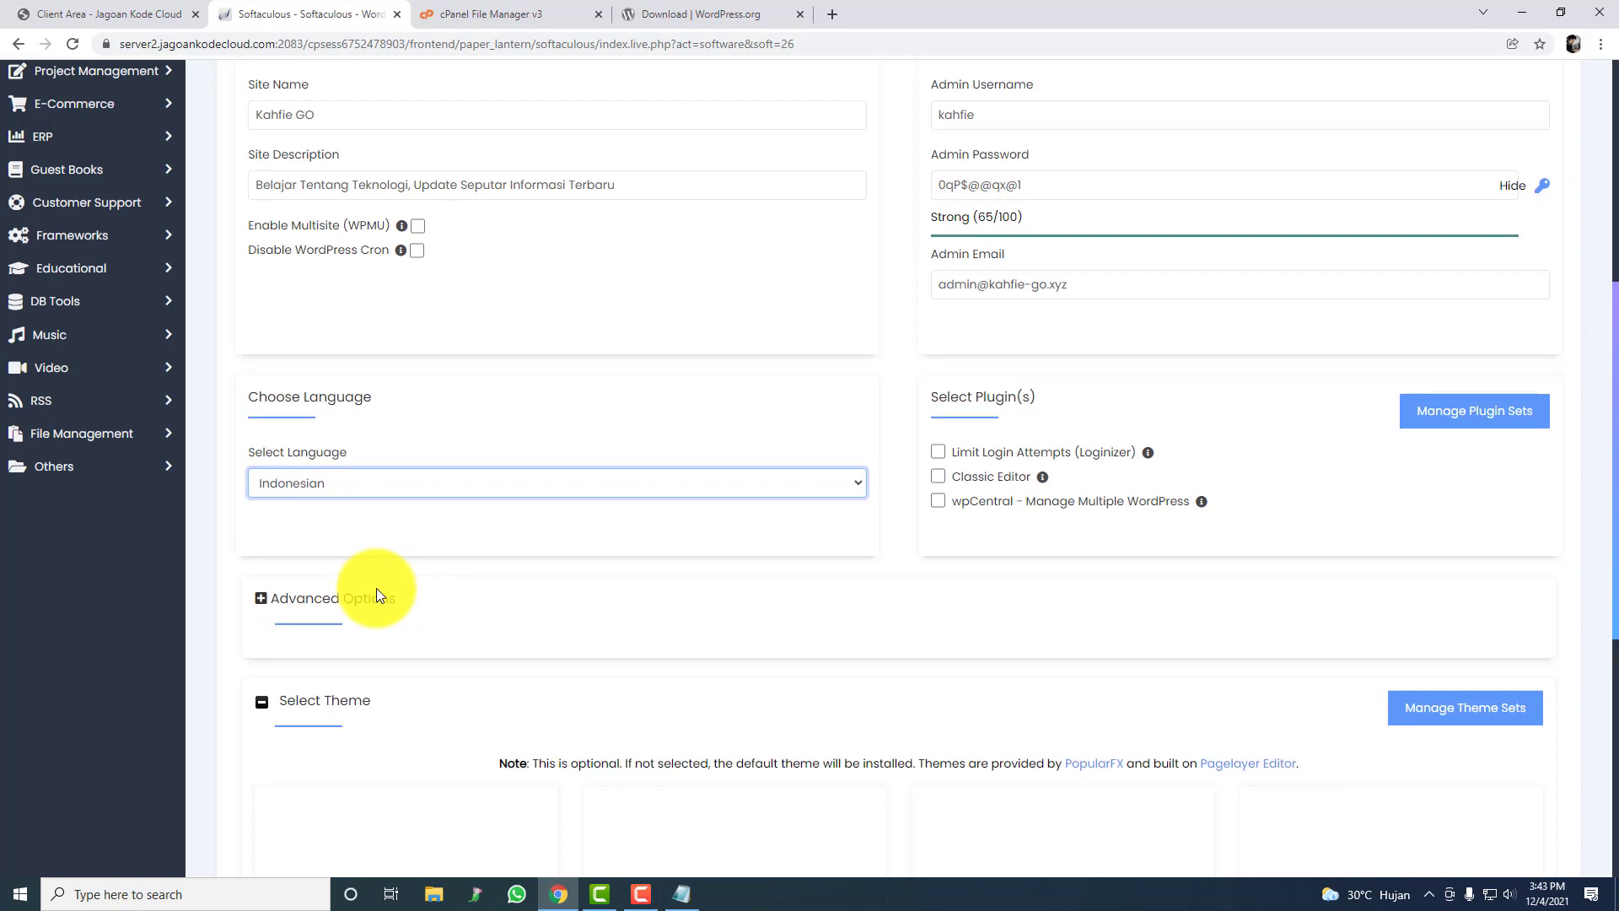
Step: Examine the advanced installation options, including database name, table prefix and backup settings, along with the selectable themes
scroll(376, 589, down, 5)
scroll(523, 571, up, 2)
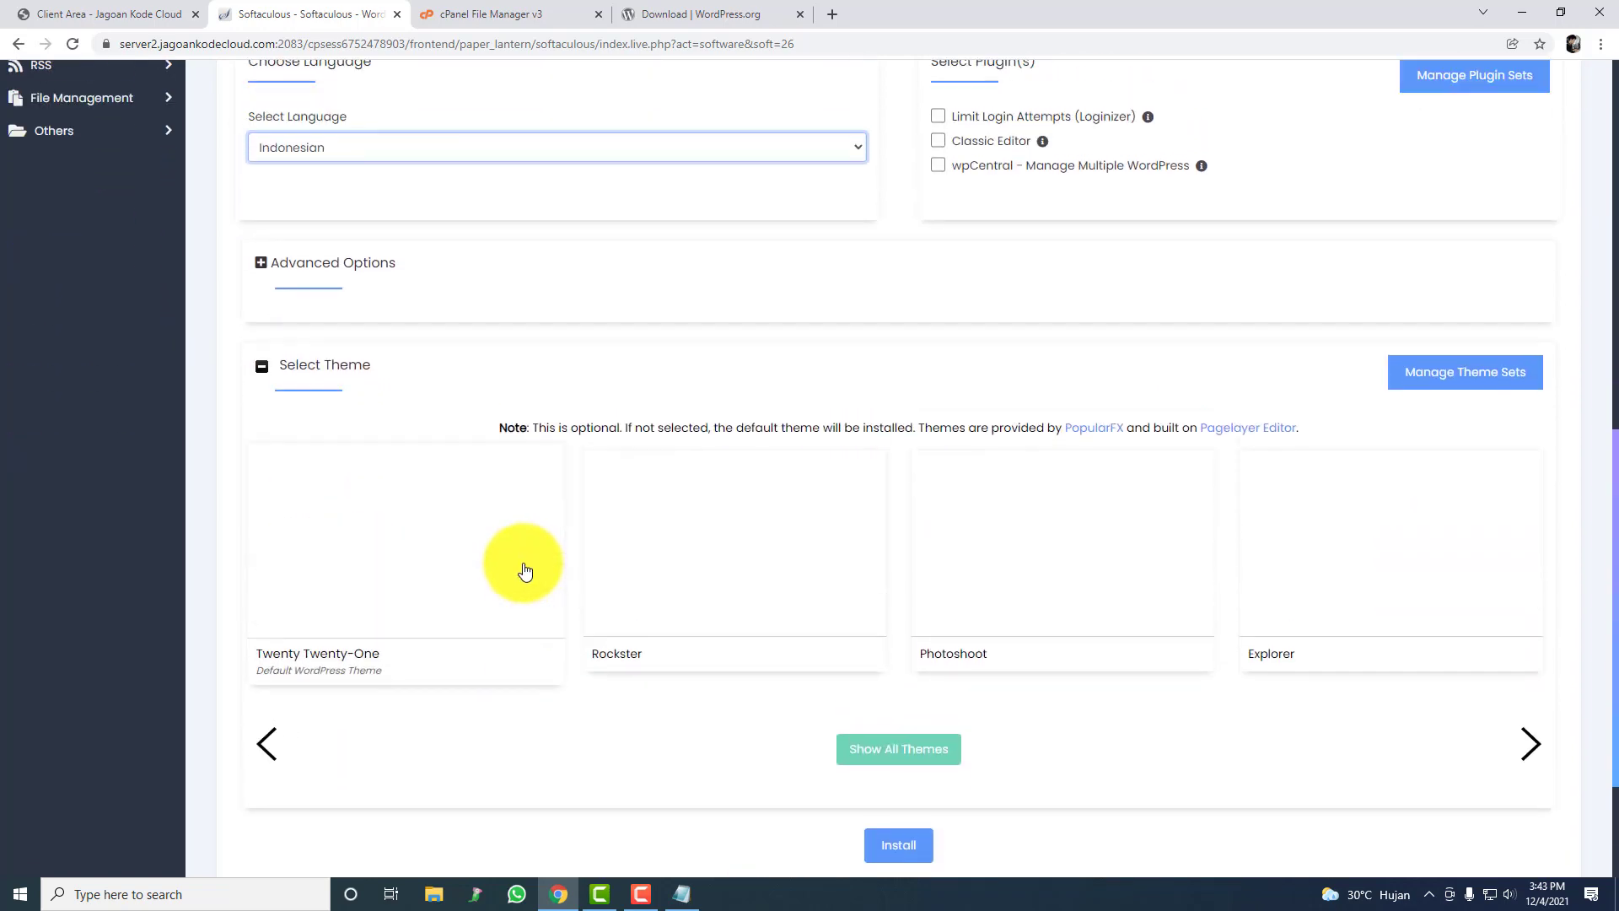
click(363, 356)
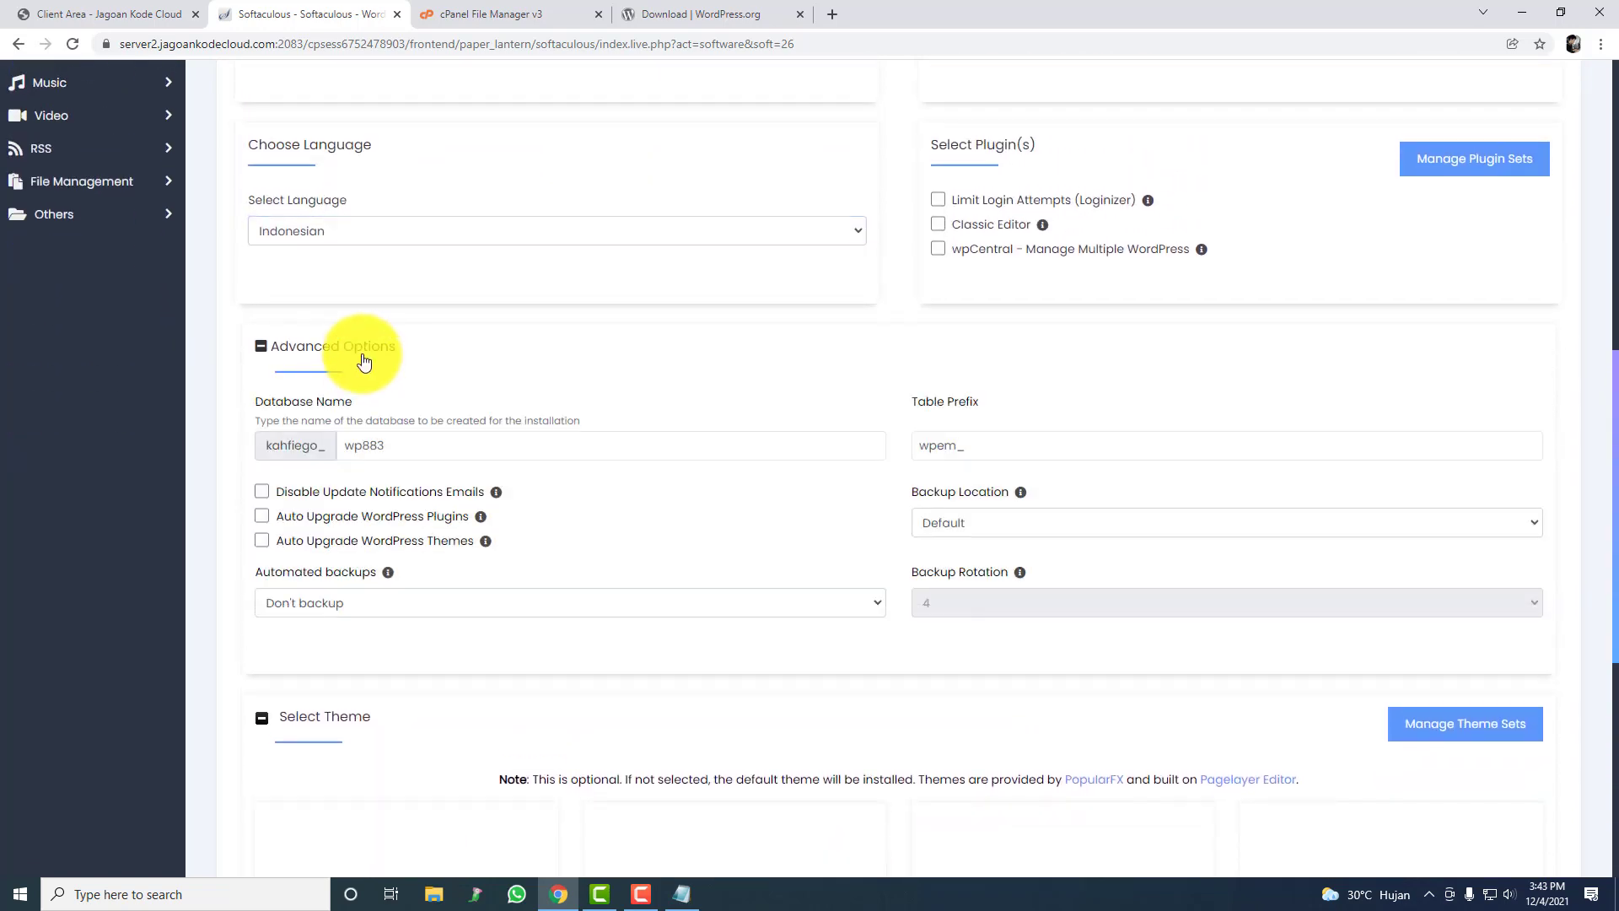
click(351, 458)
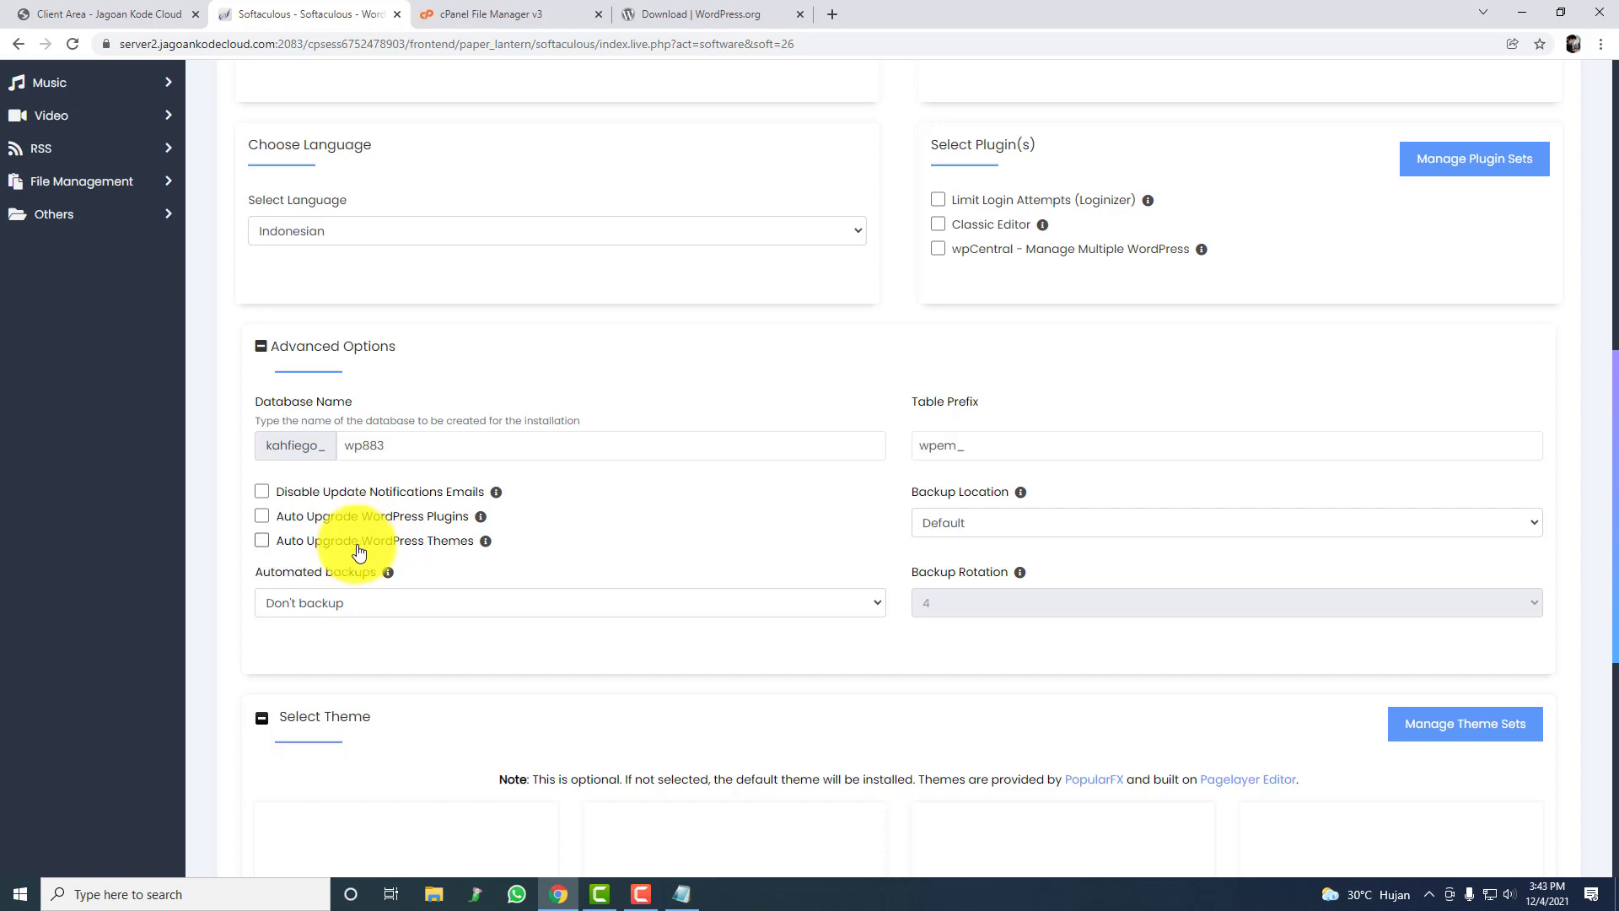
click(350, 343)
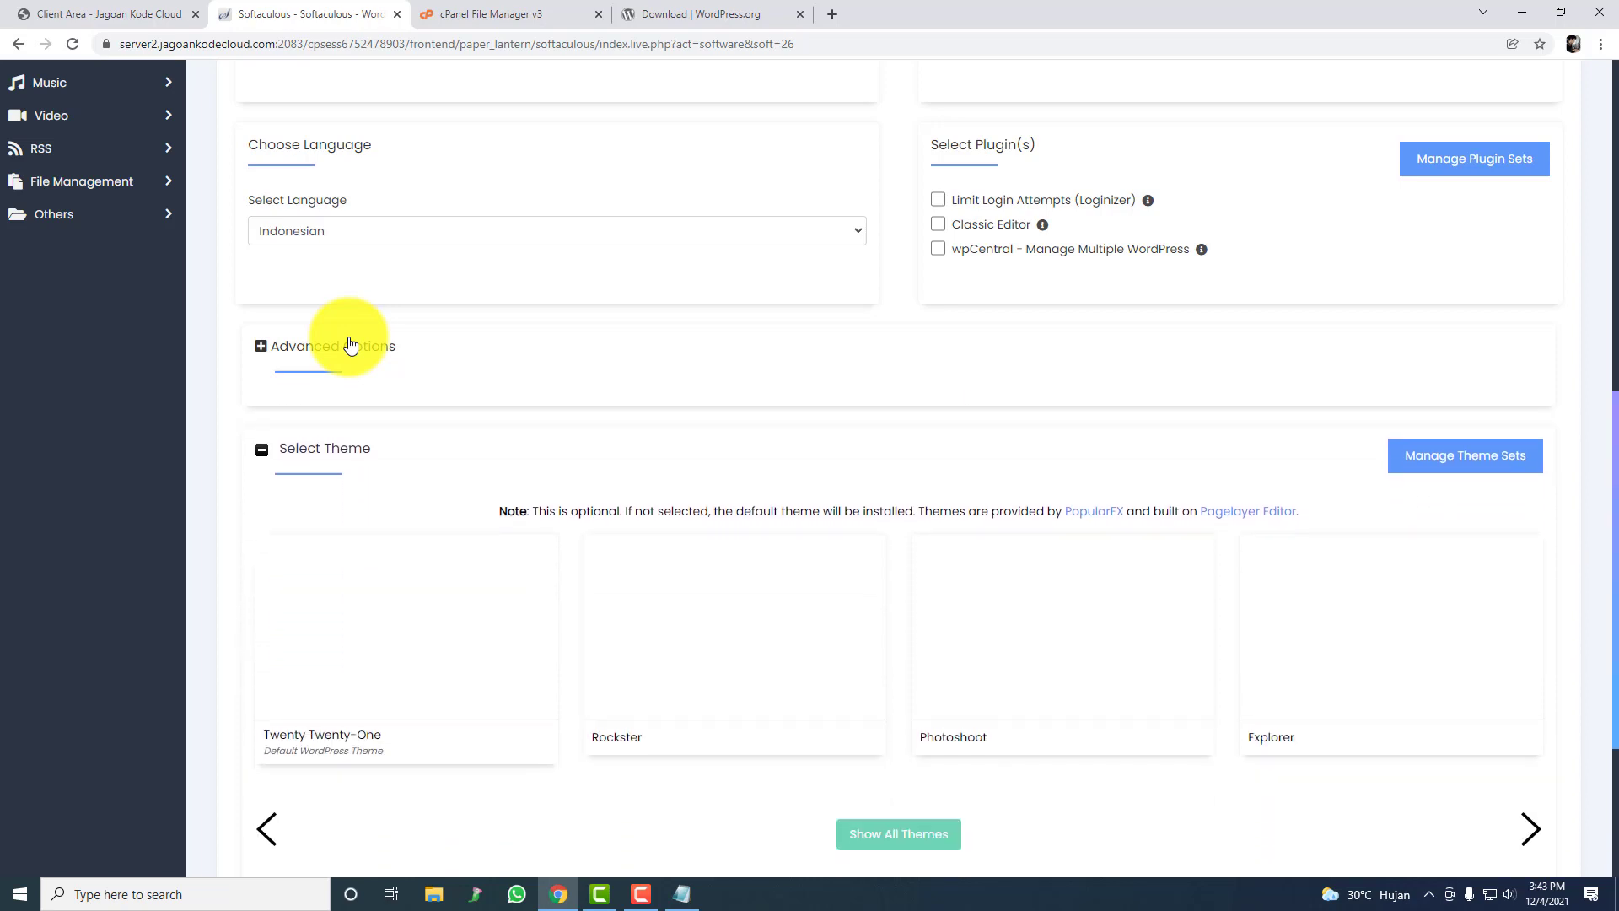
scroll(641, 608, down, 2)
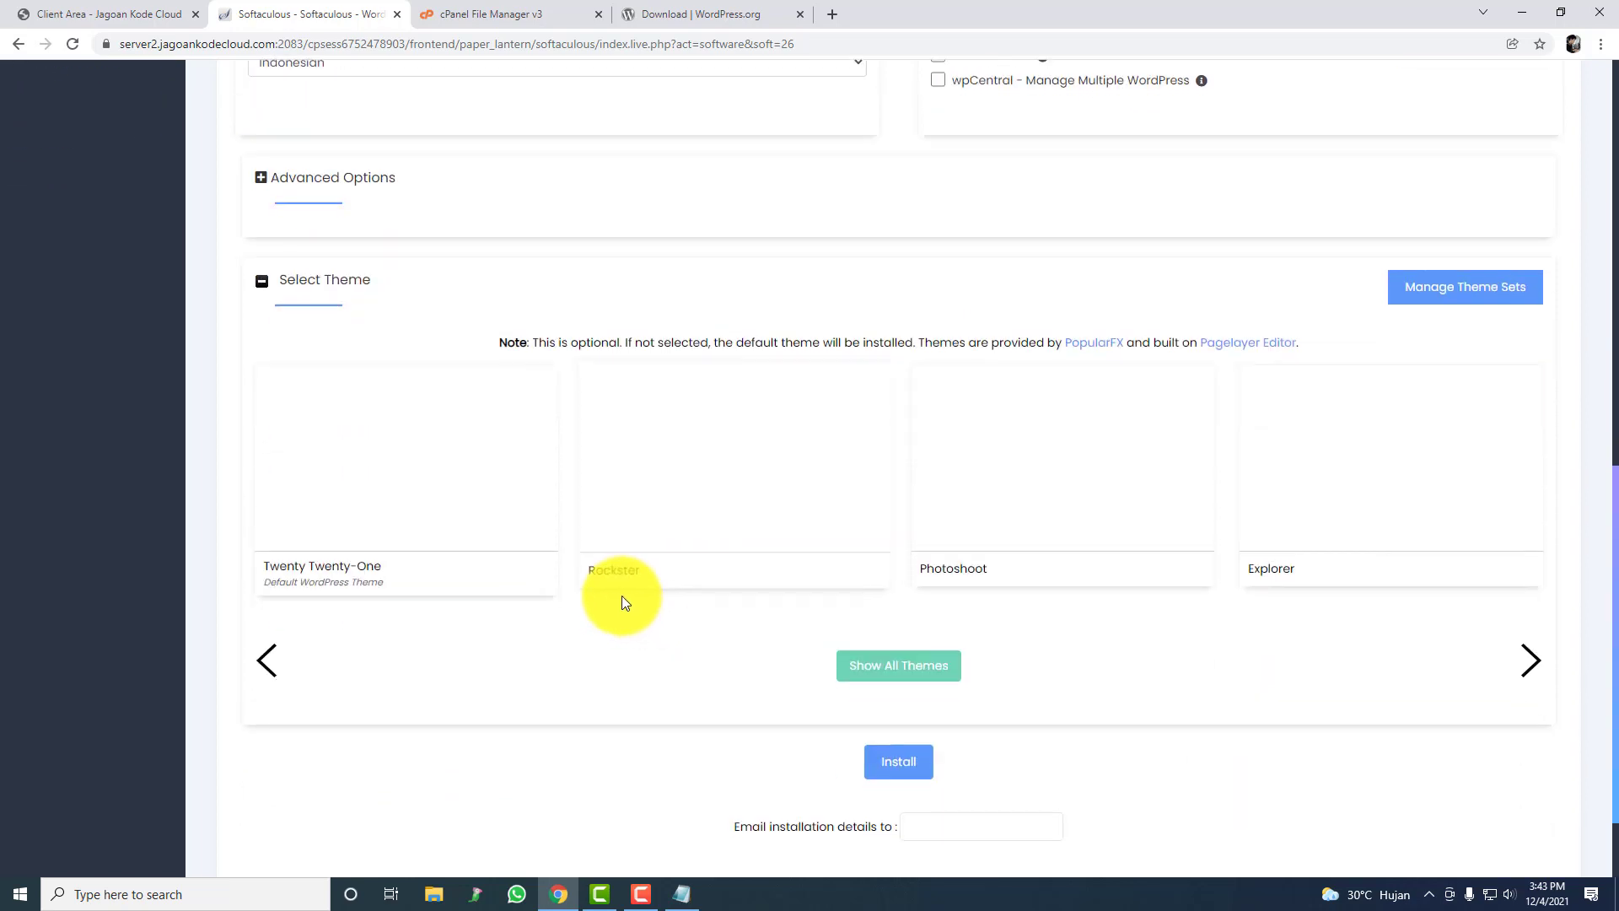
scroll(495, 560, up, 1)
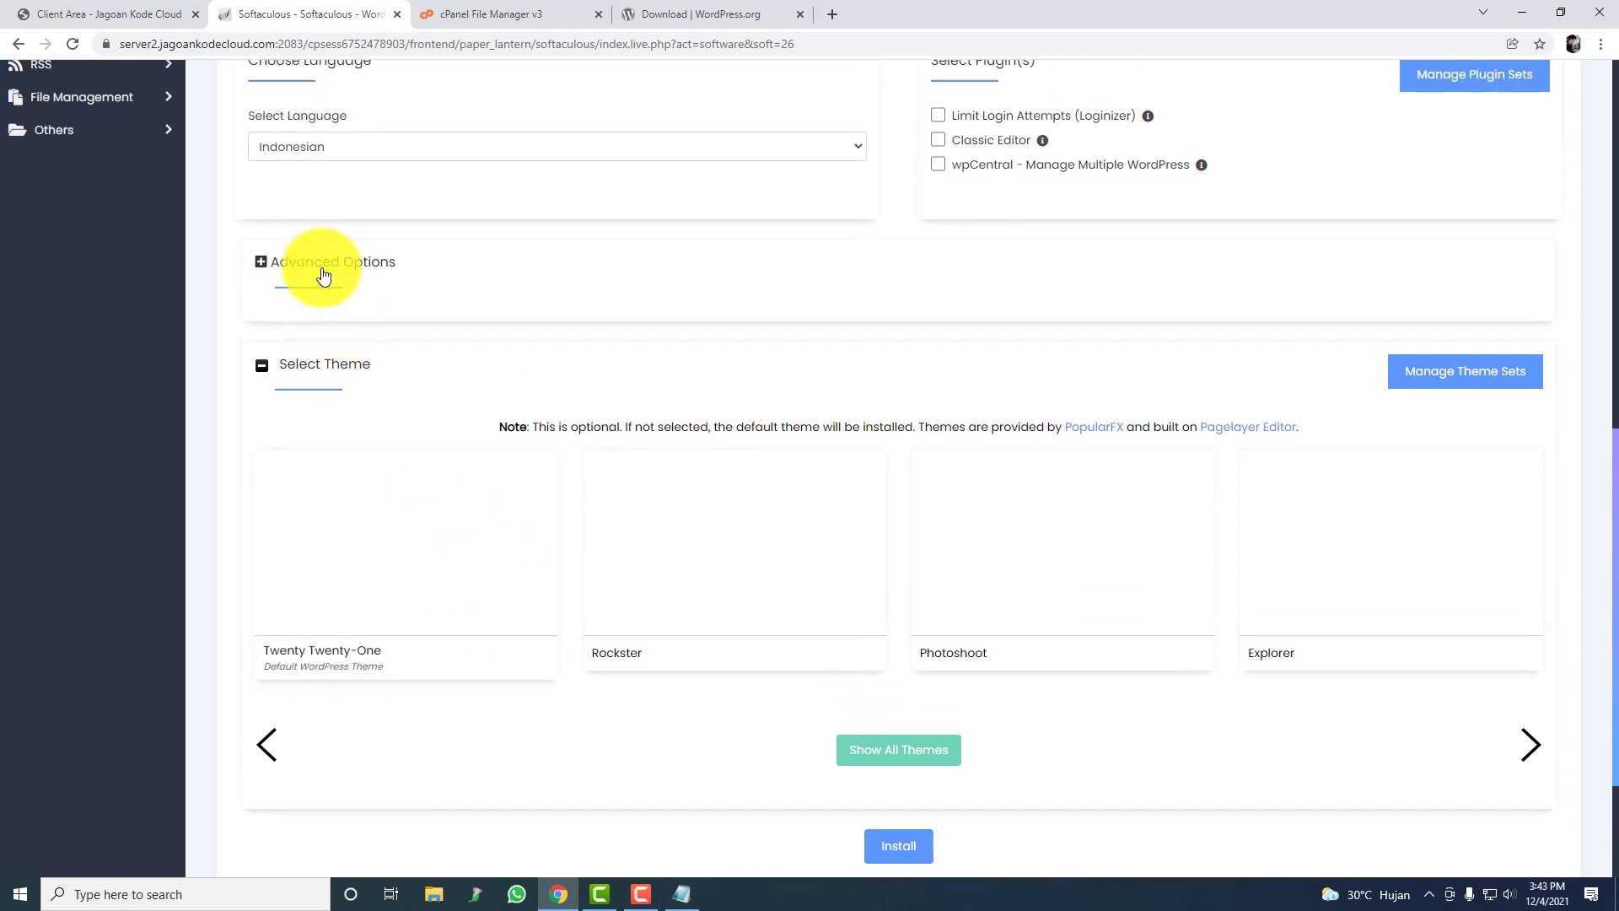
click(323, 270)
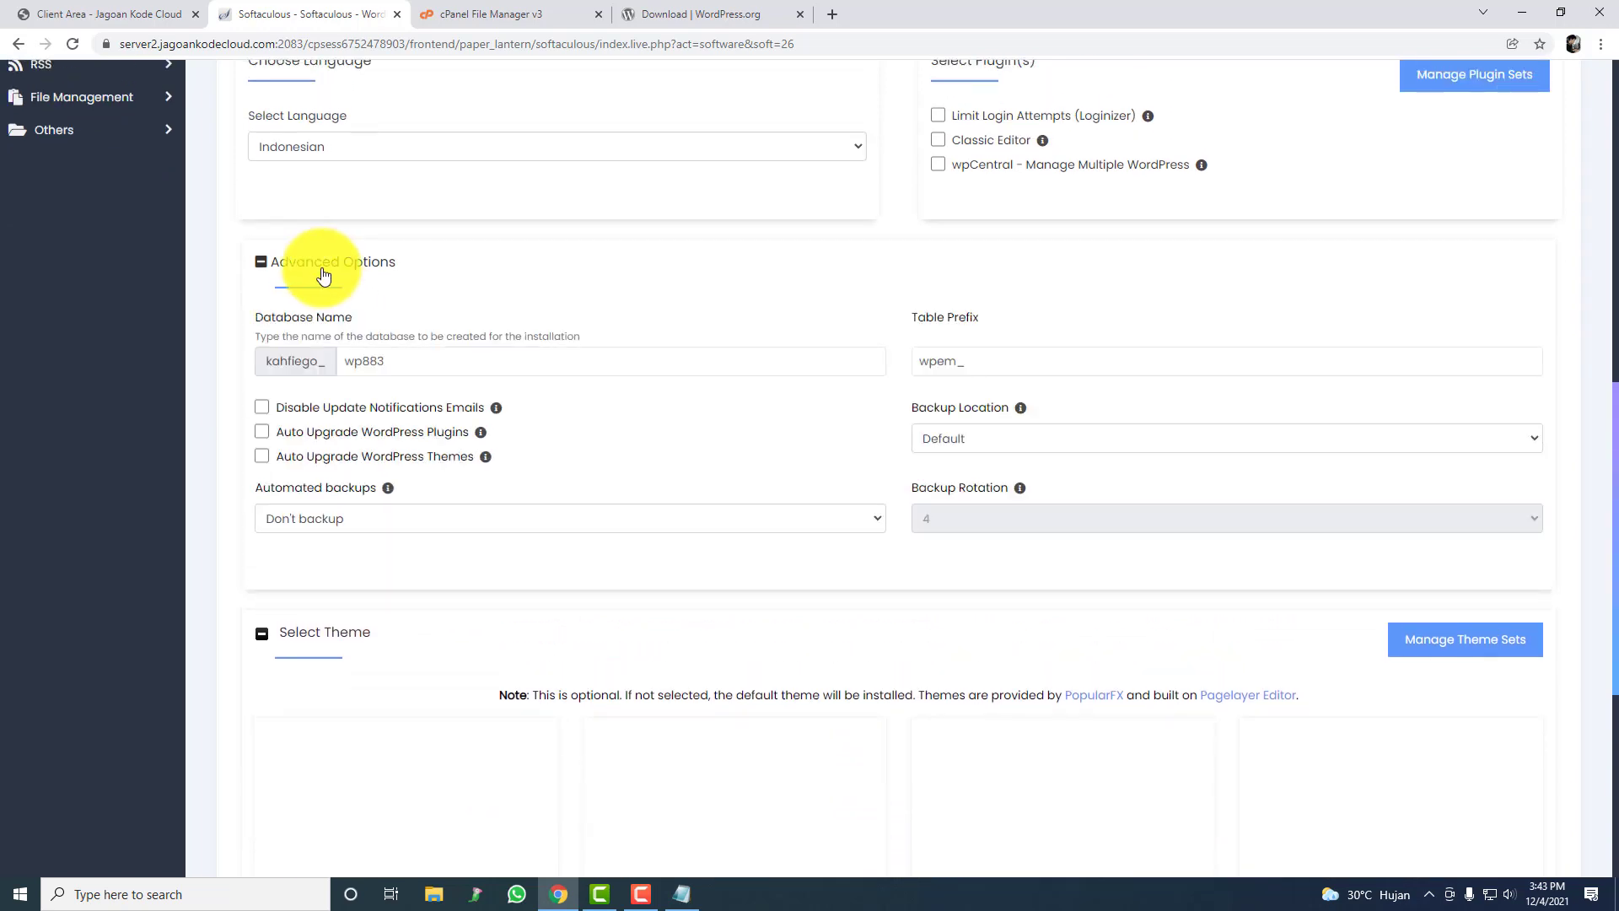
click(323, 274)
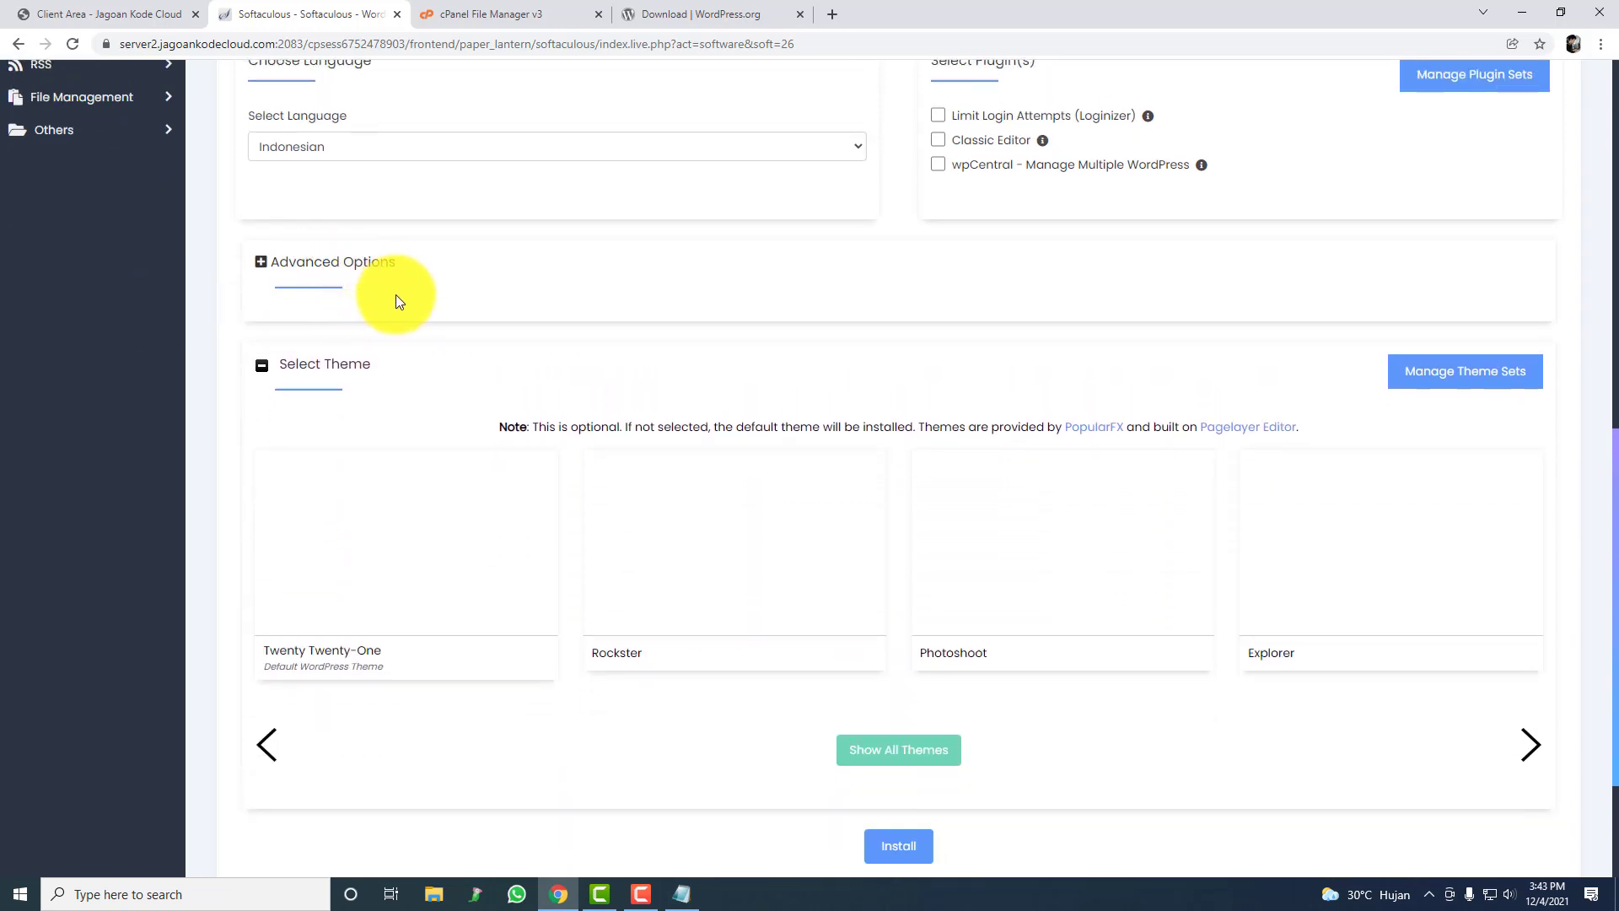
scroll(787, 443, down, 2)
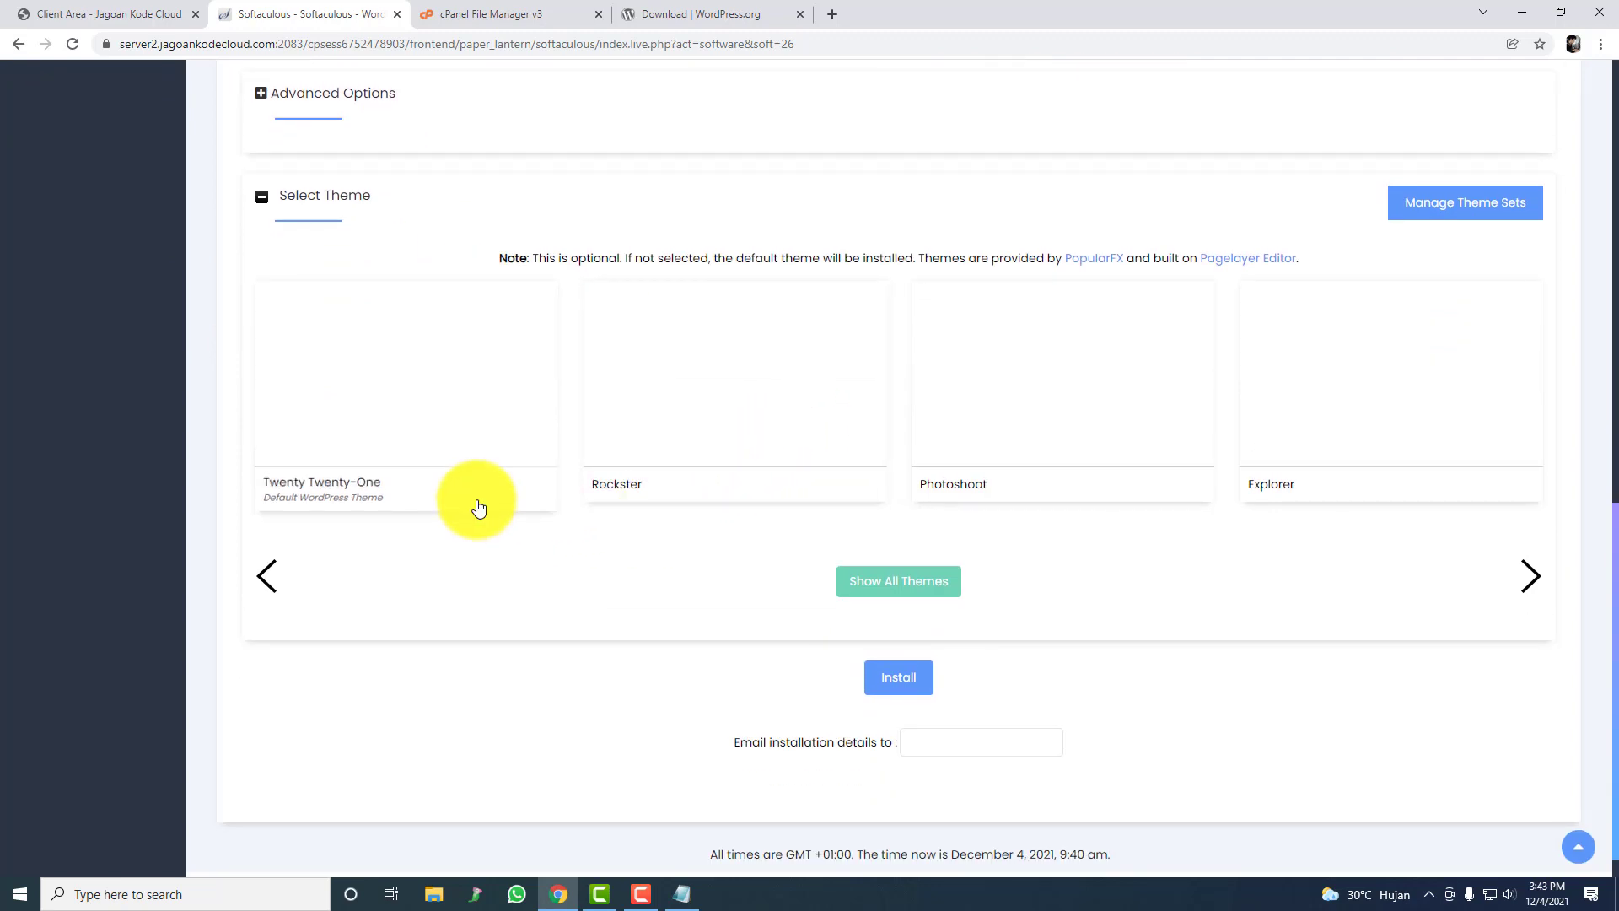
click(367, 99)
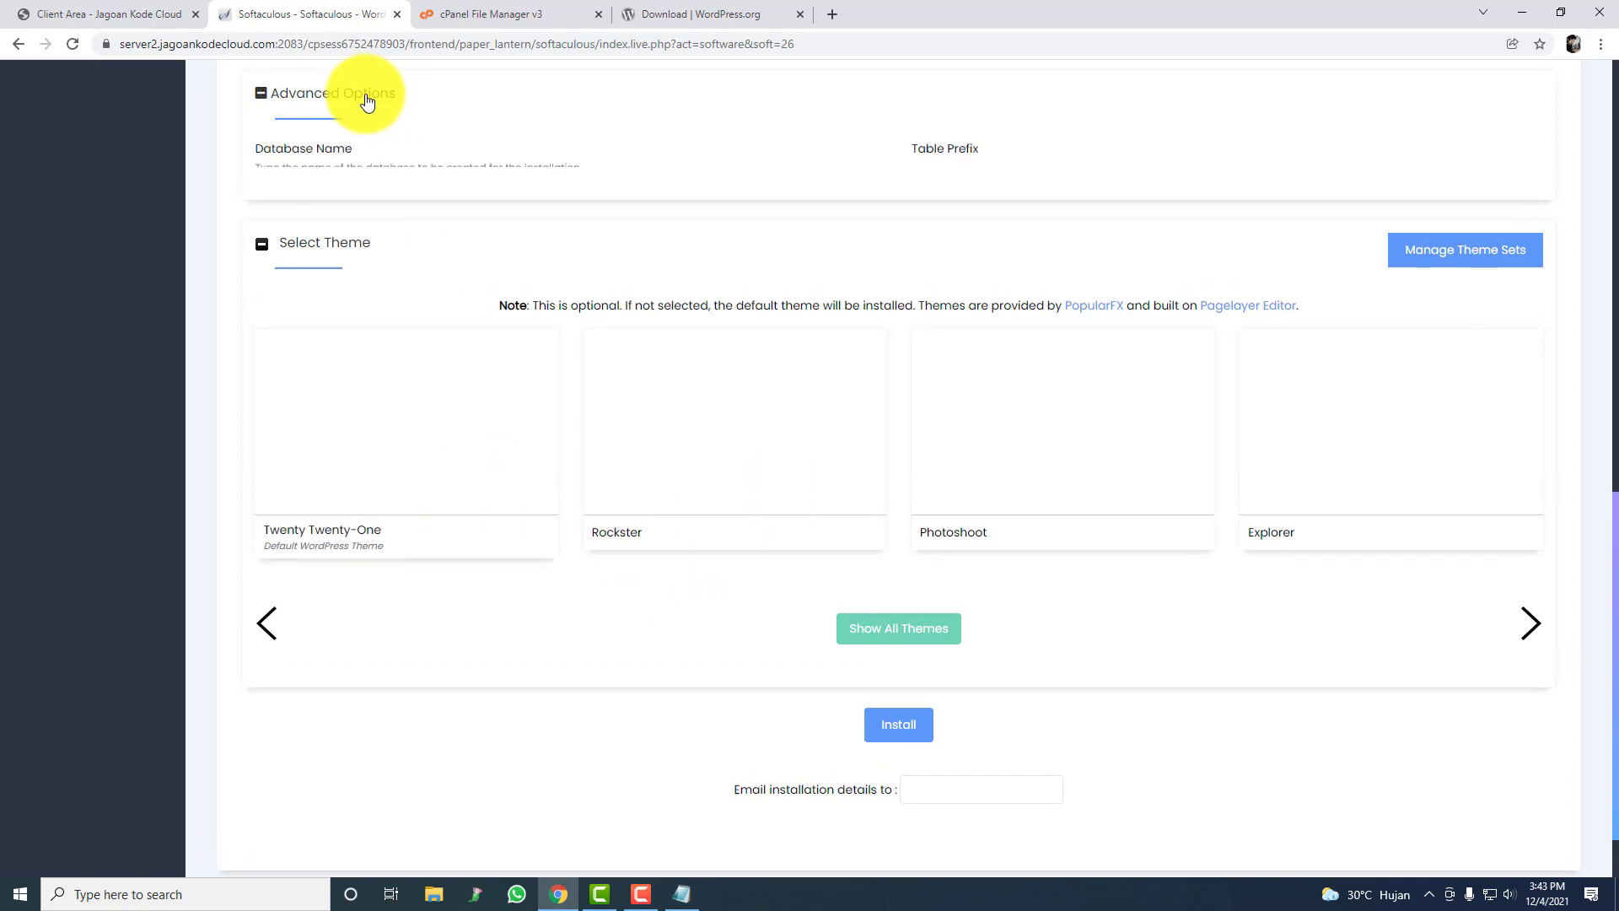
click(366, 99)
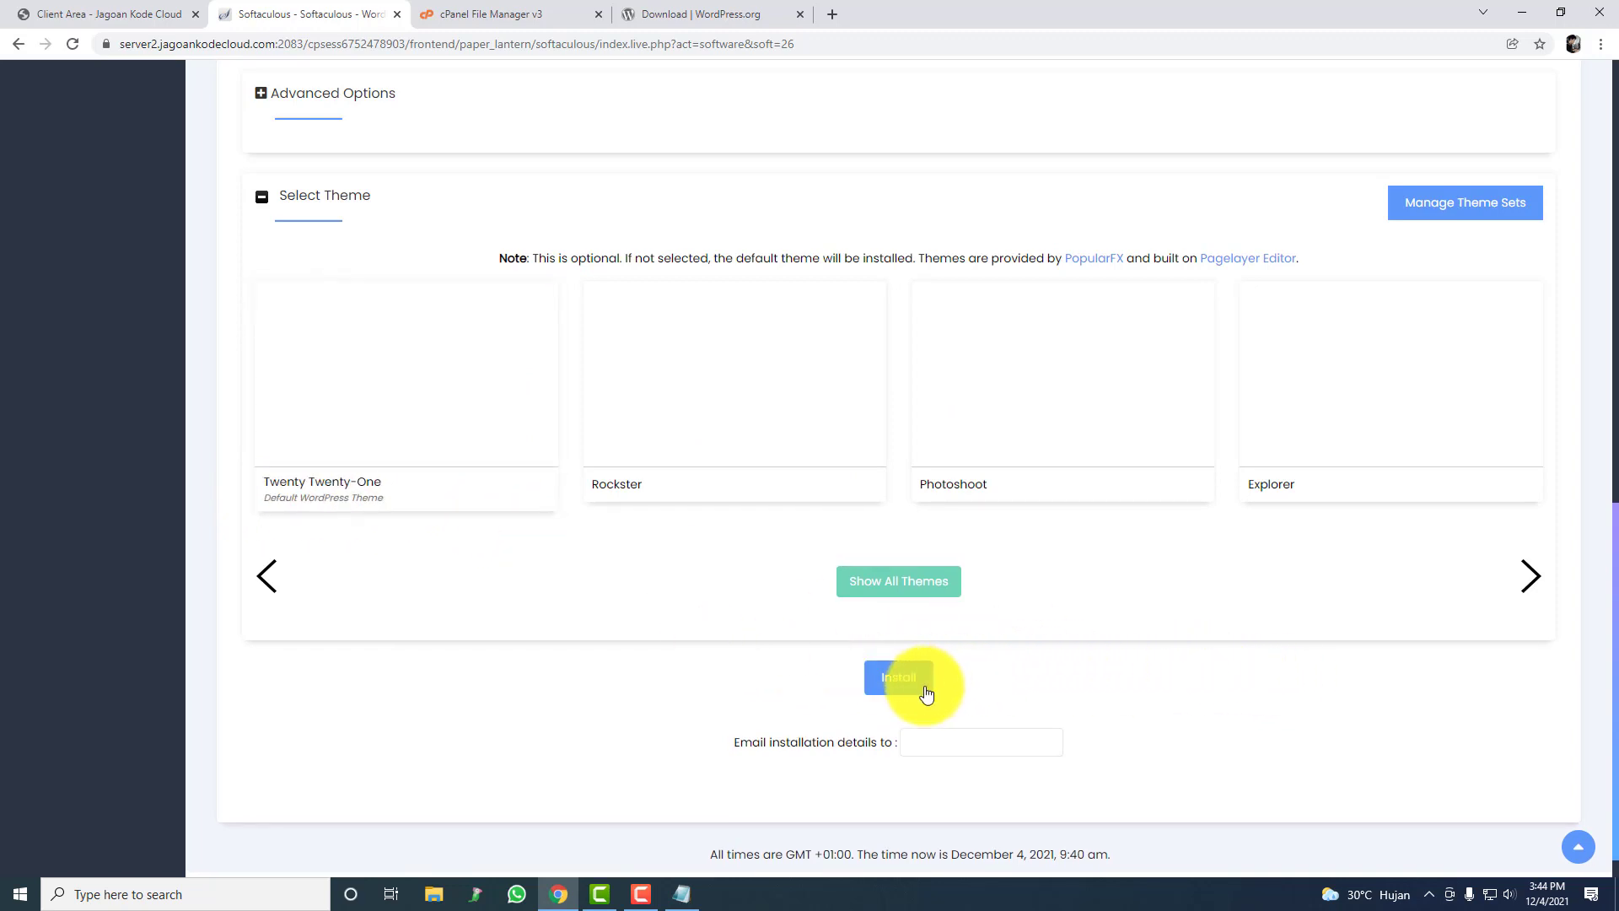
Step: Install WordPress with the configured settings and view the new site's front page in a separate tab
click(874, 688)
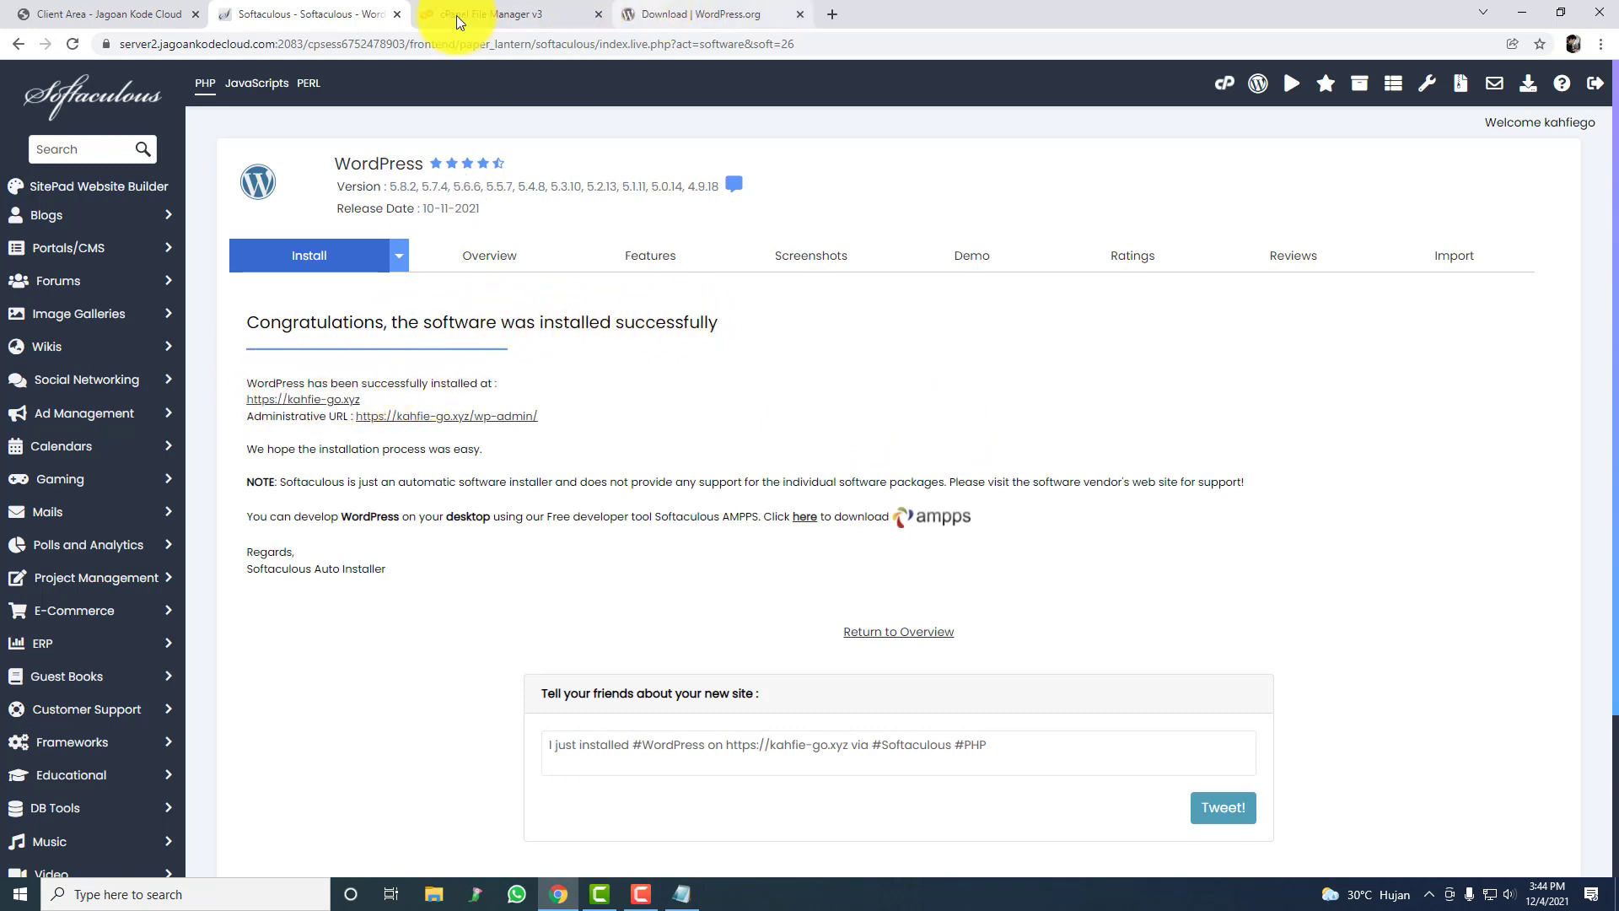
middle_click(300, 401)
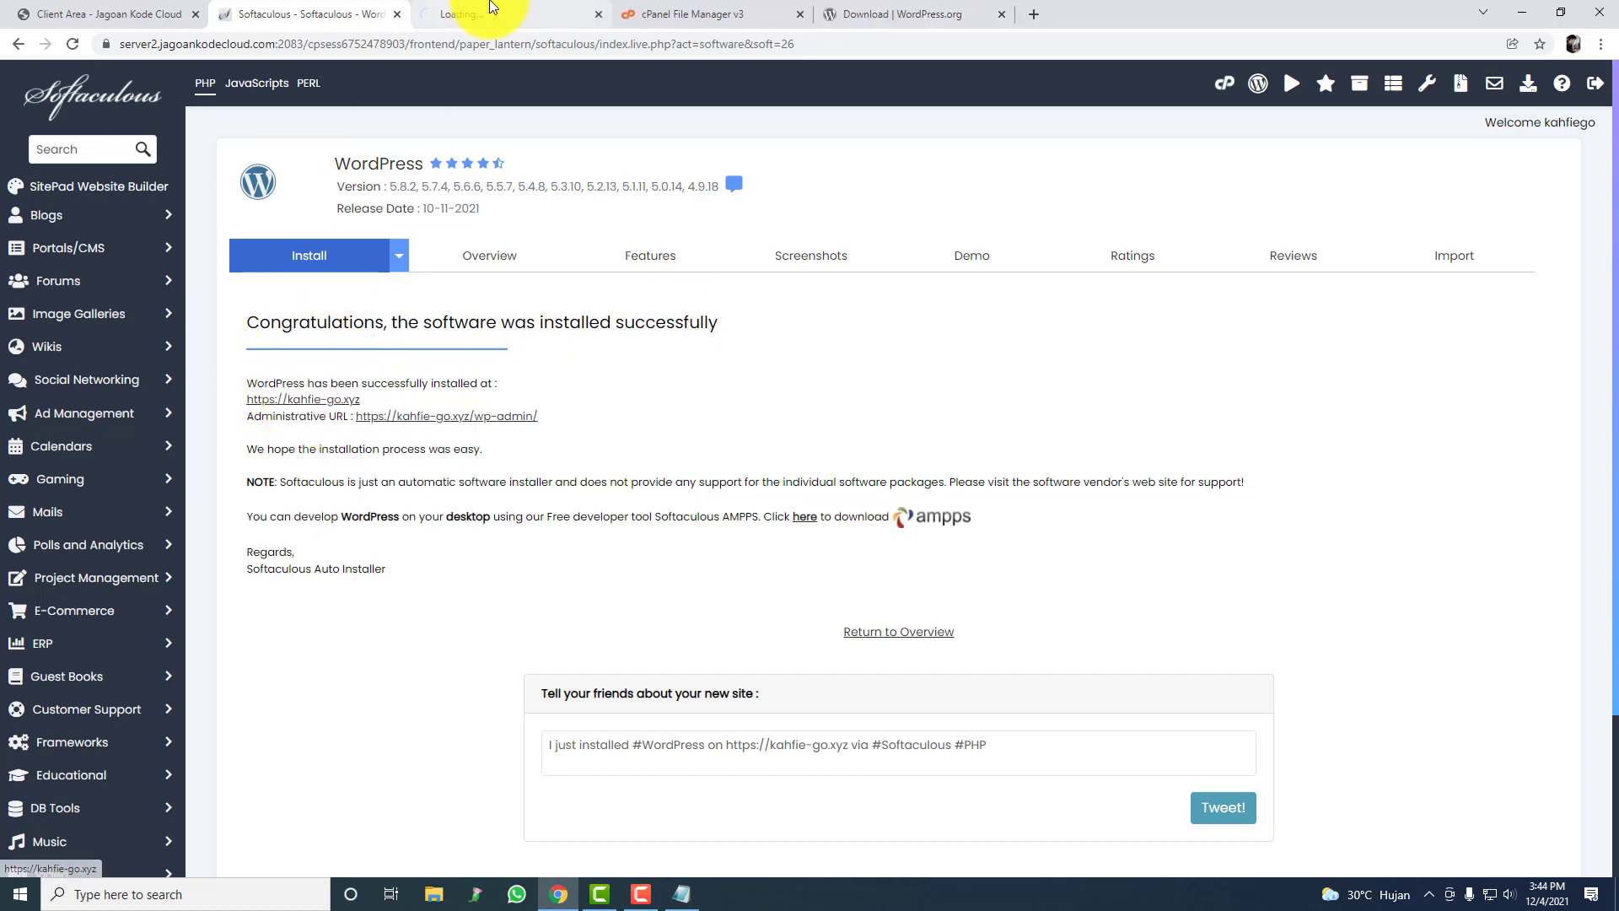
click(493, 10)
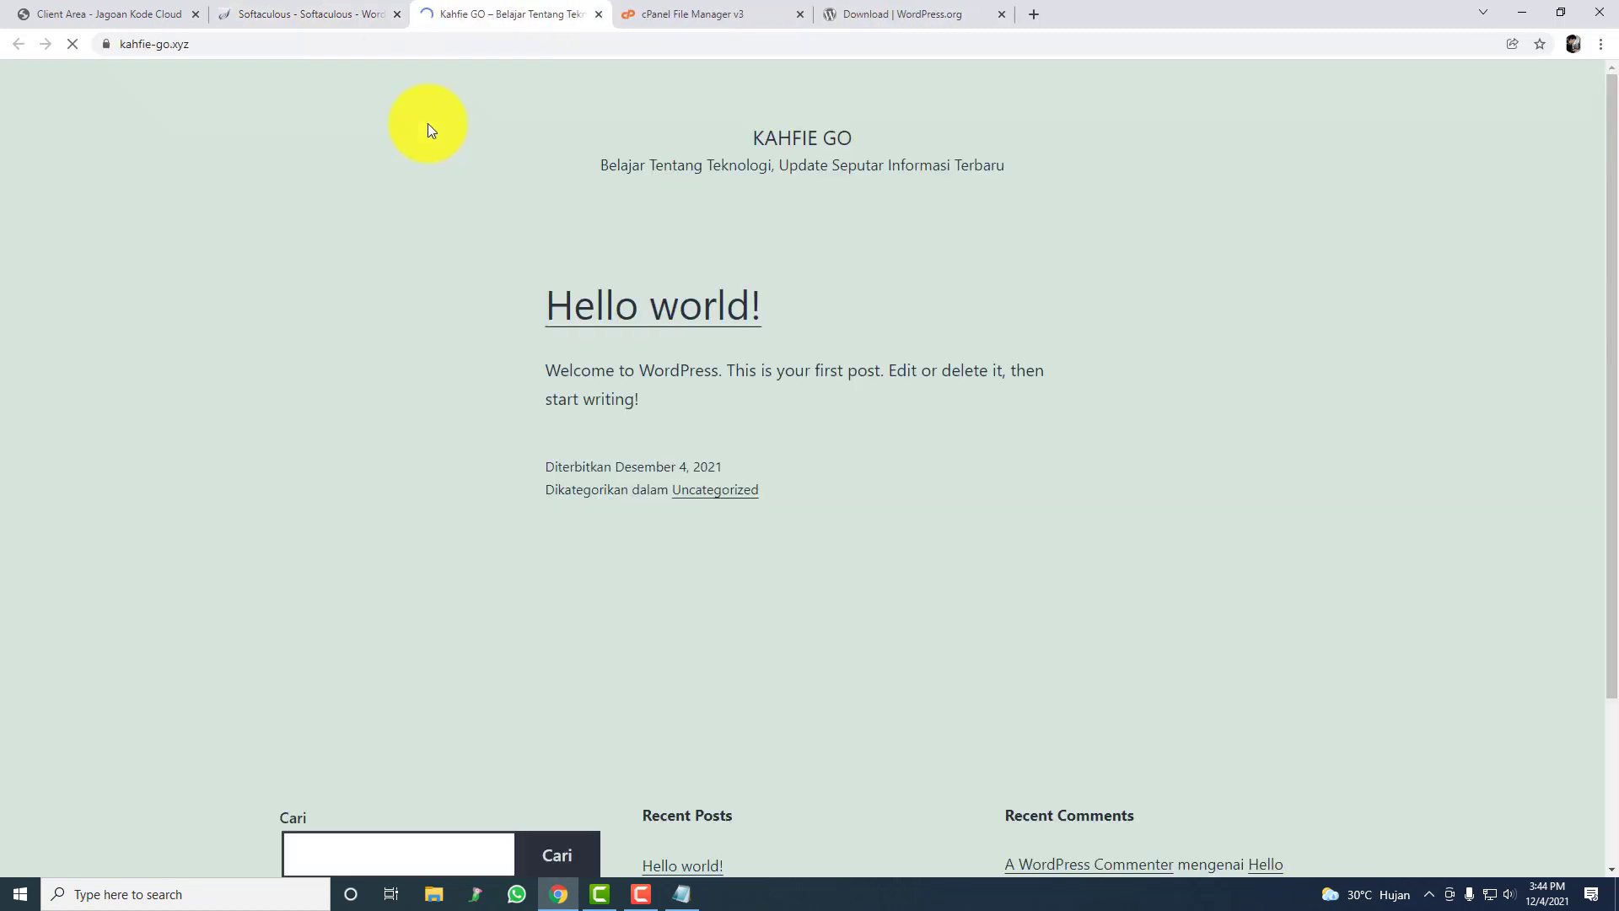
click(1535, 78)
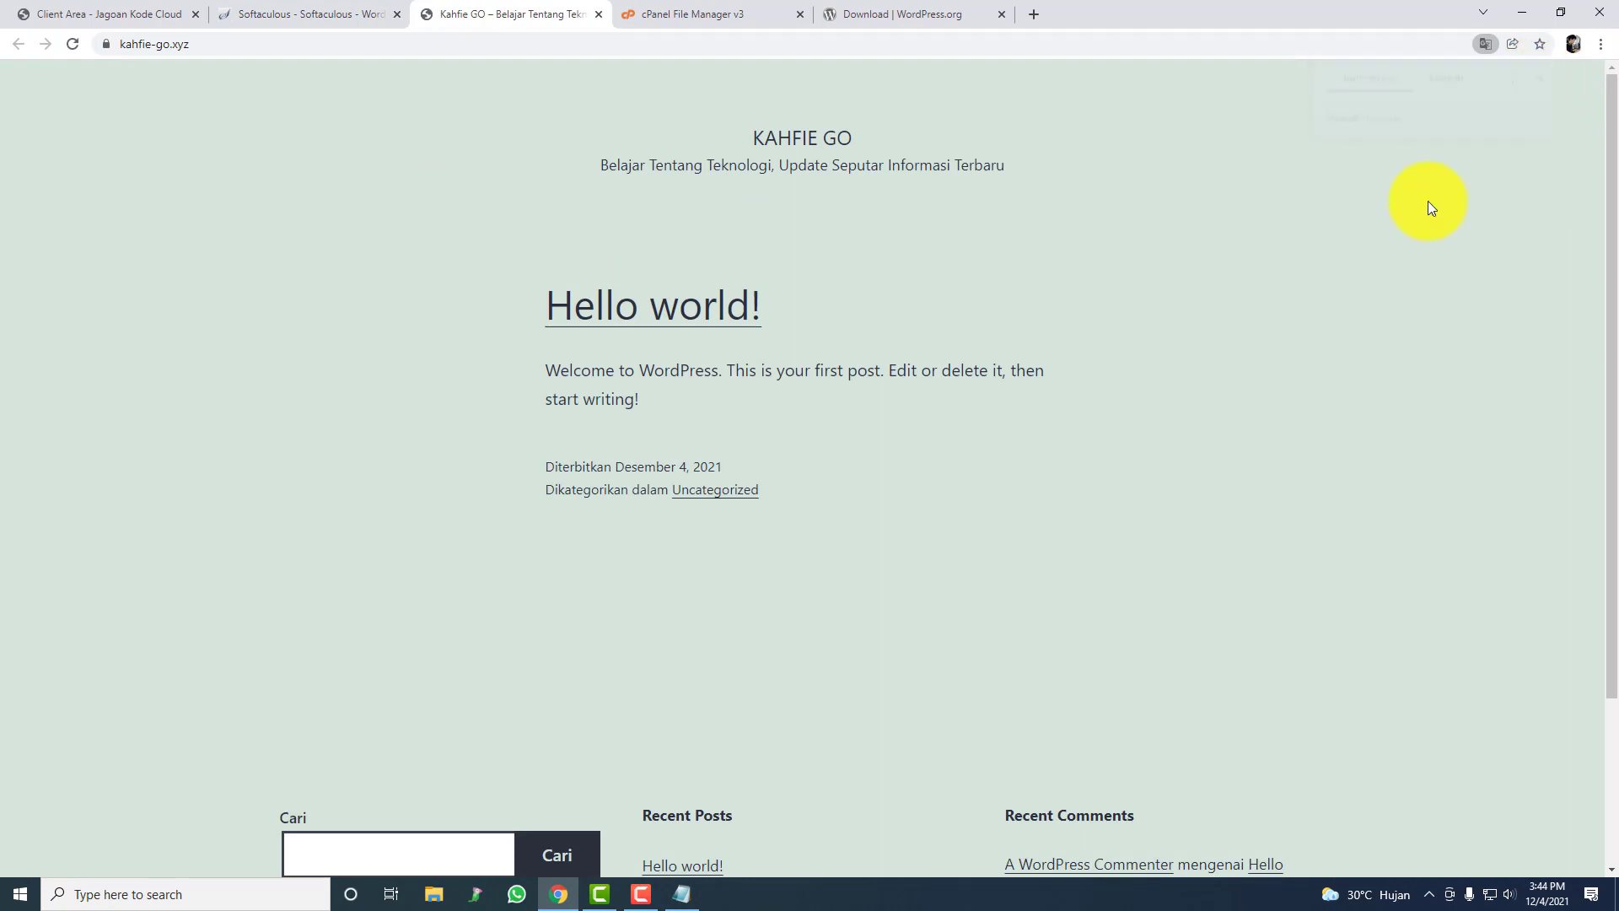
scroll(1594, 380, down, 3)
drag(1591, 425, 1586, 106)
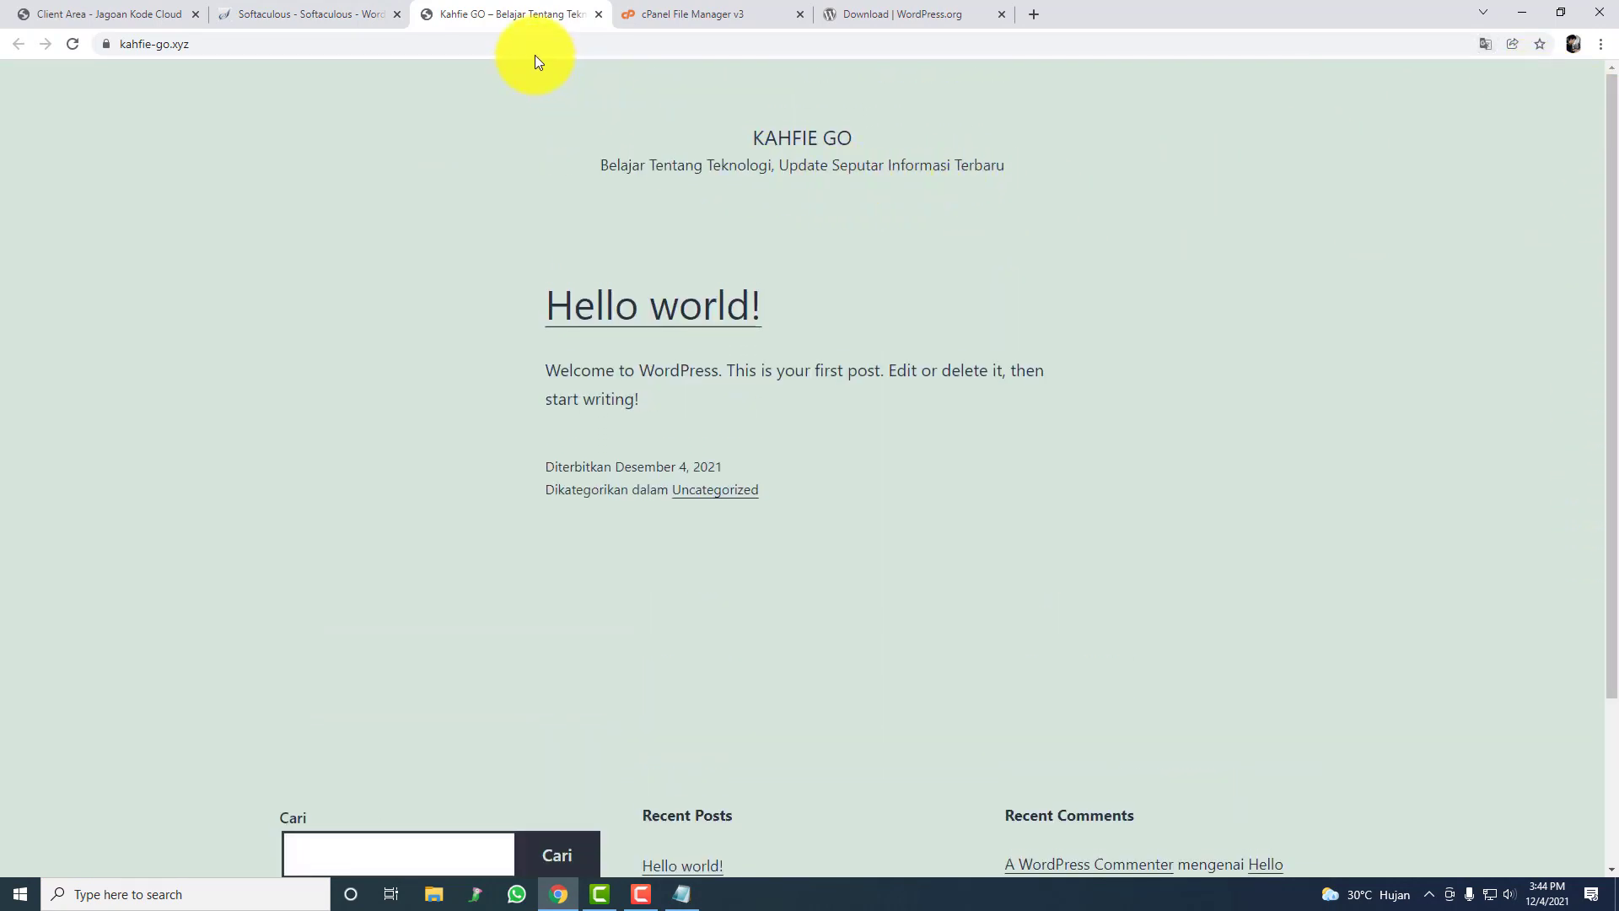
click(441, 46)
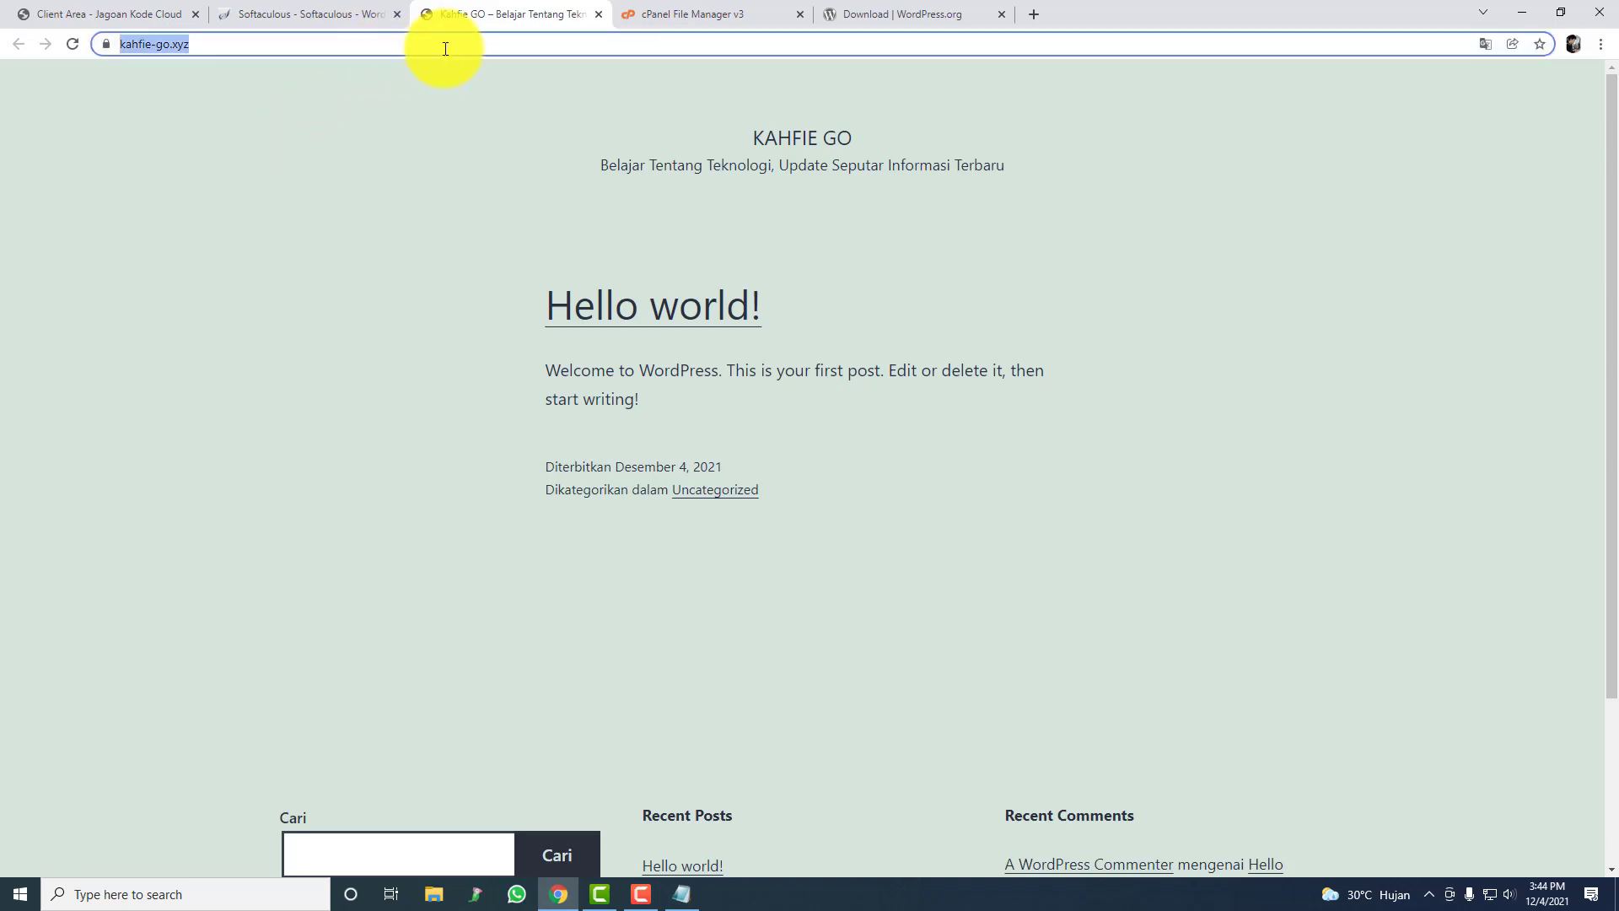
click(442, 43)
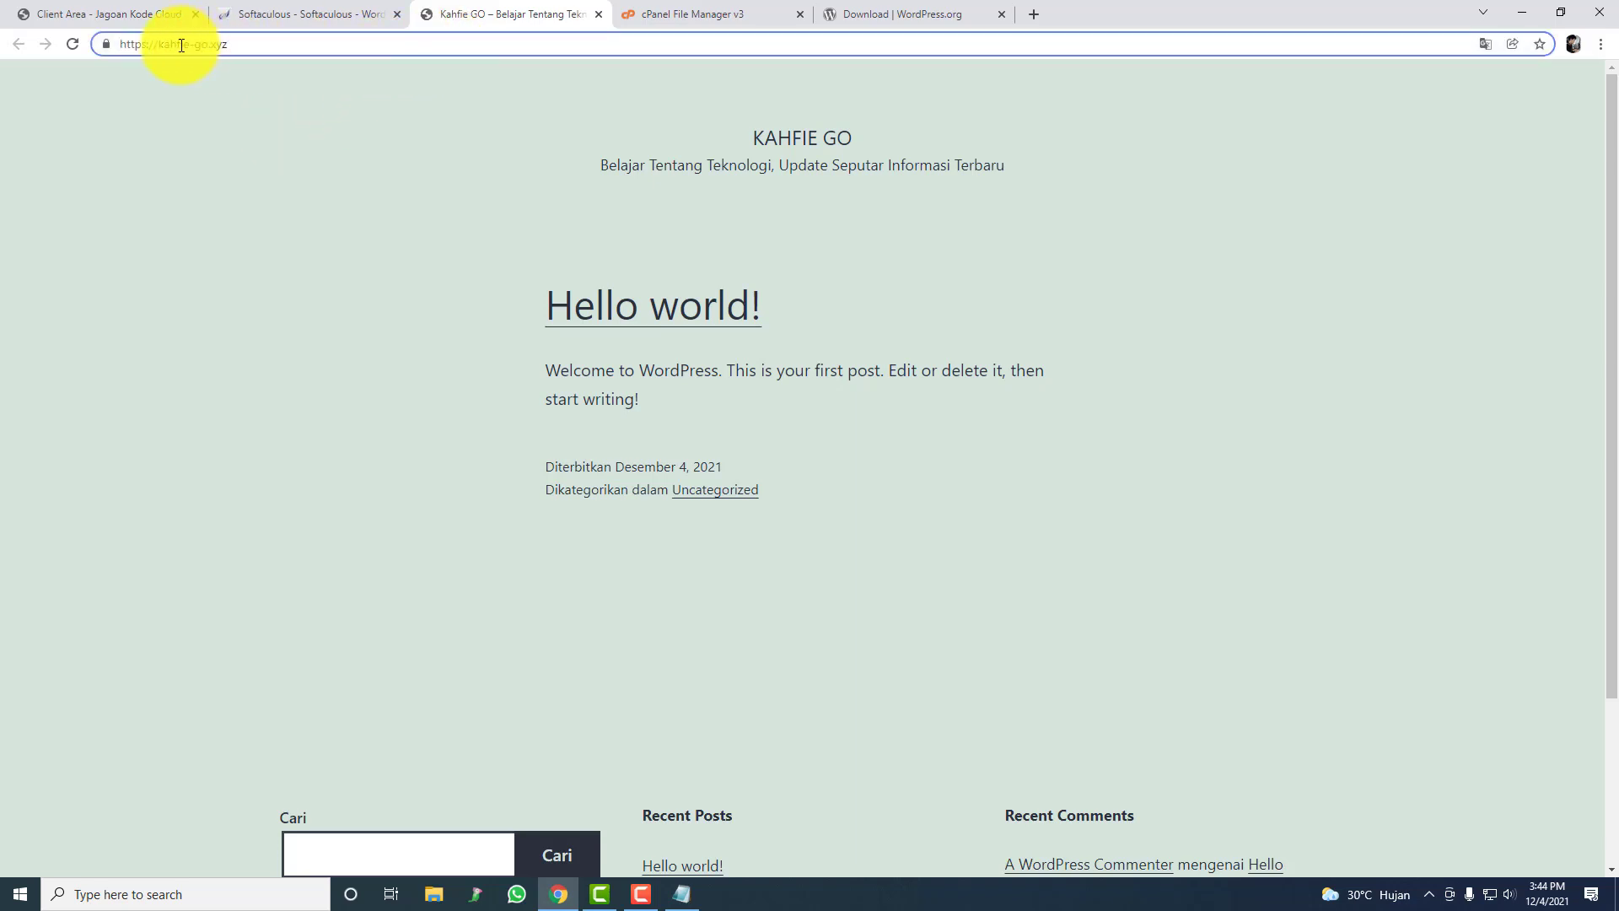
drag(202, 43, 246, 48)
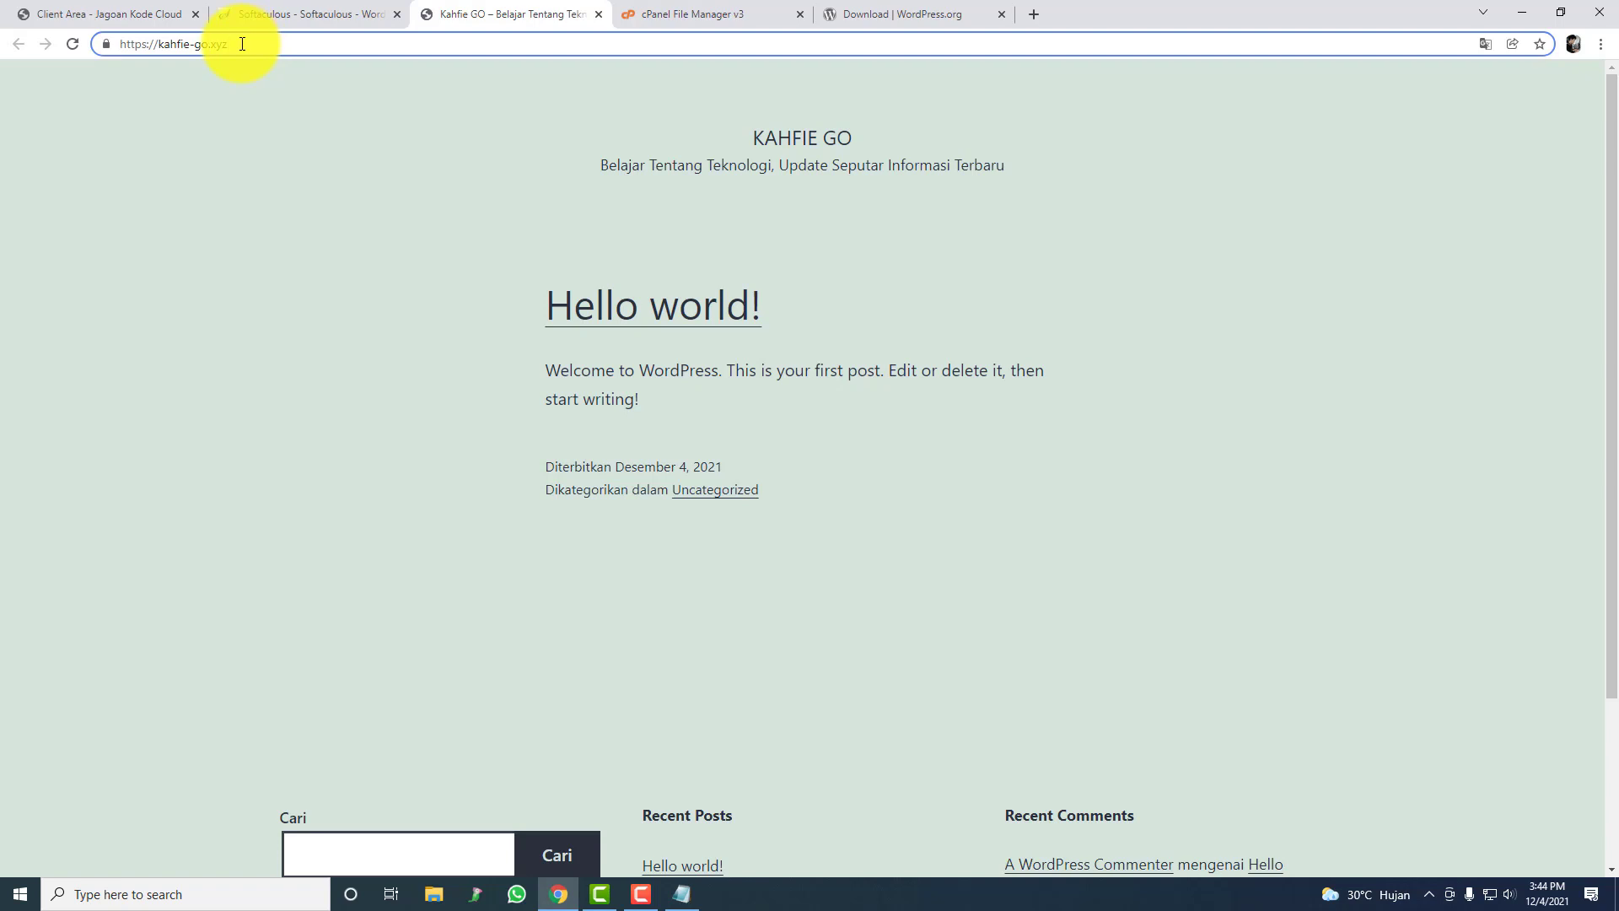
text(/)
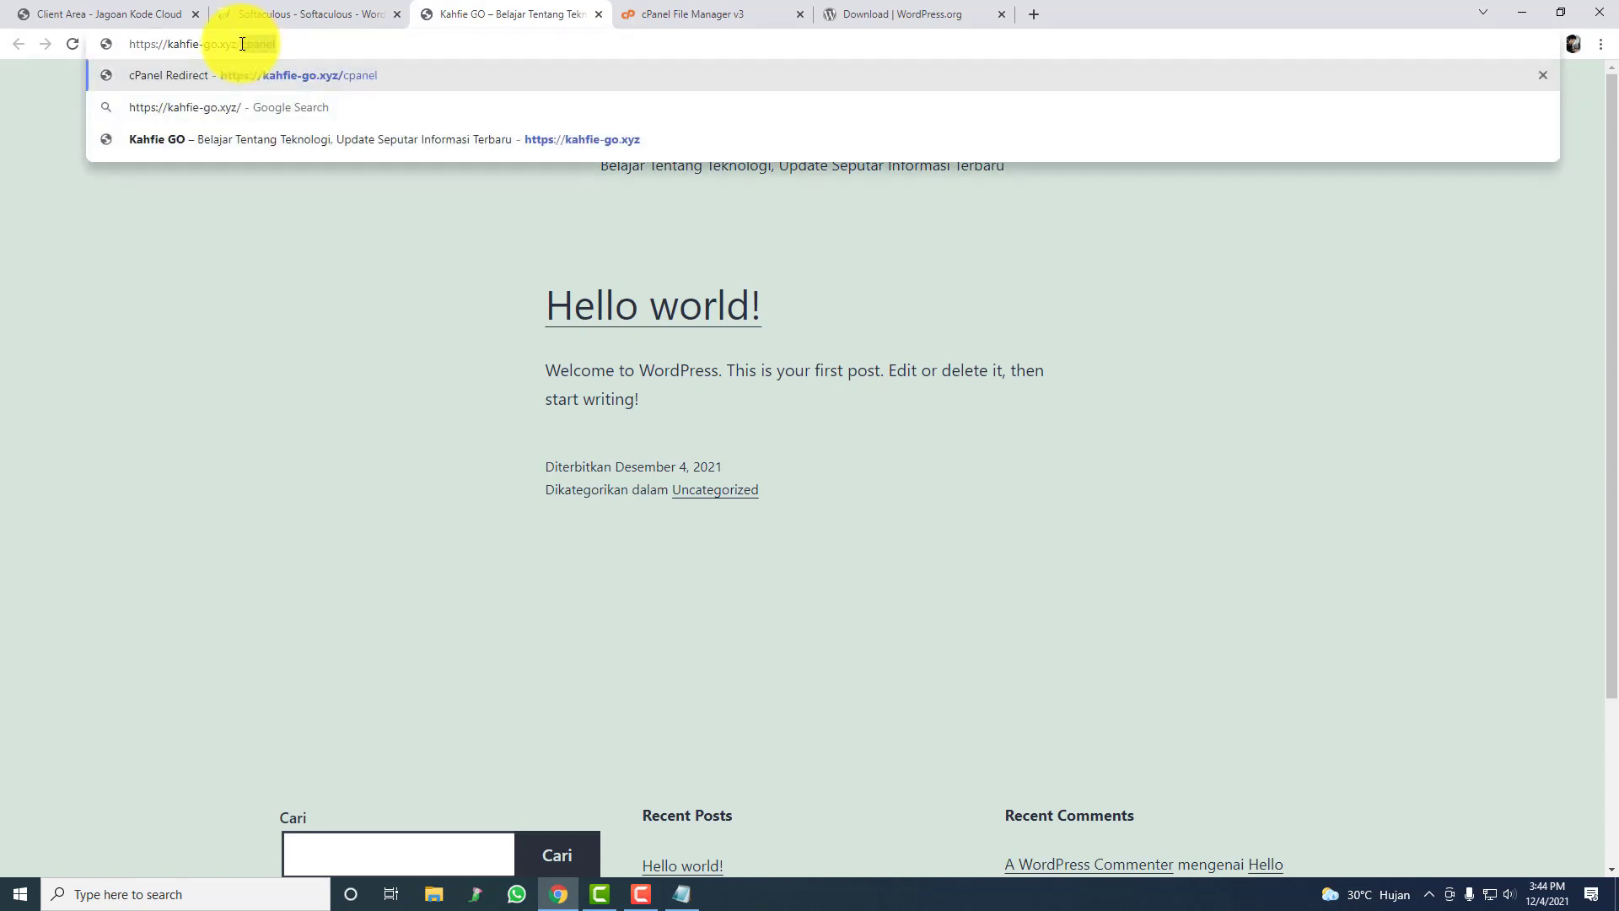
text(wp-)
text(admin)
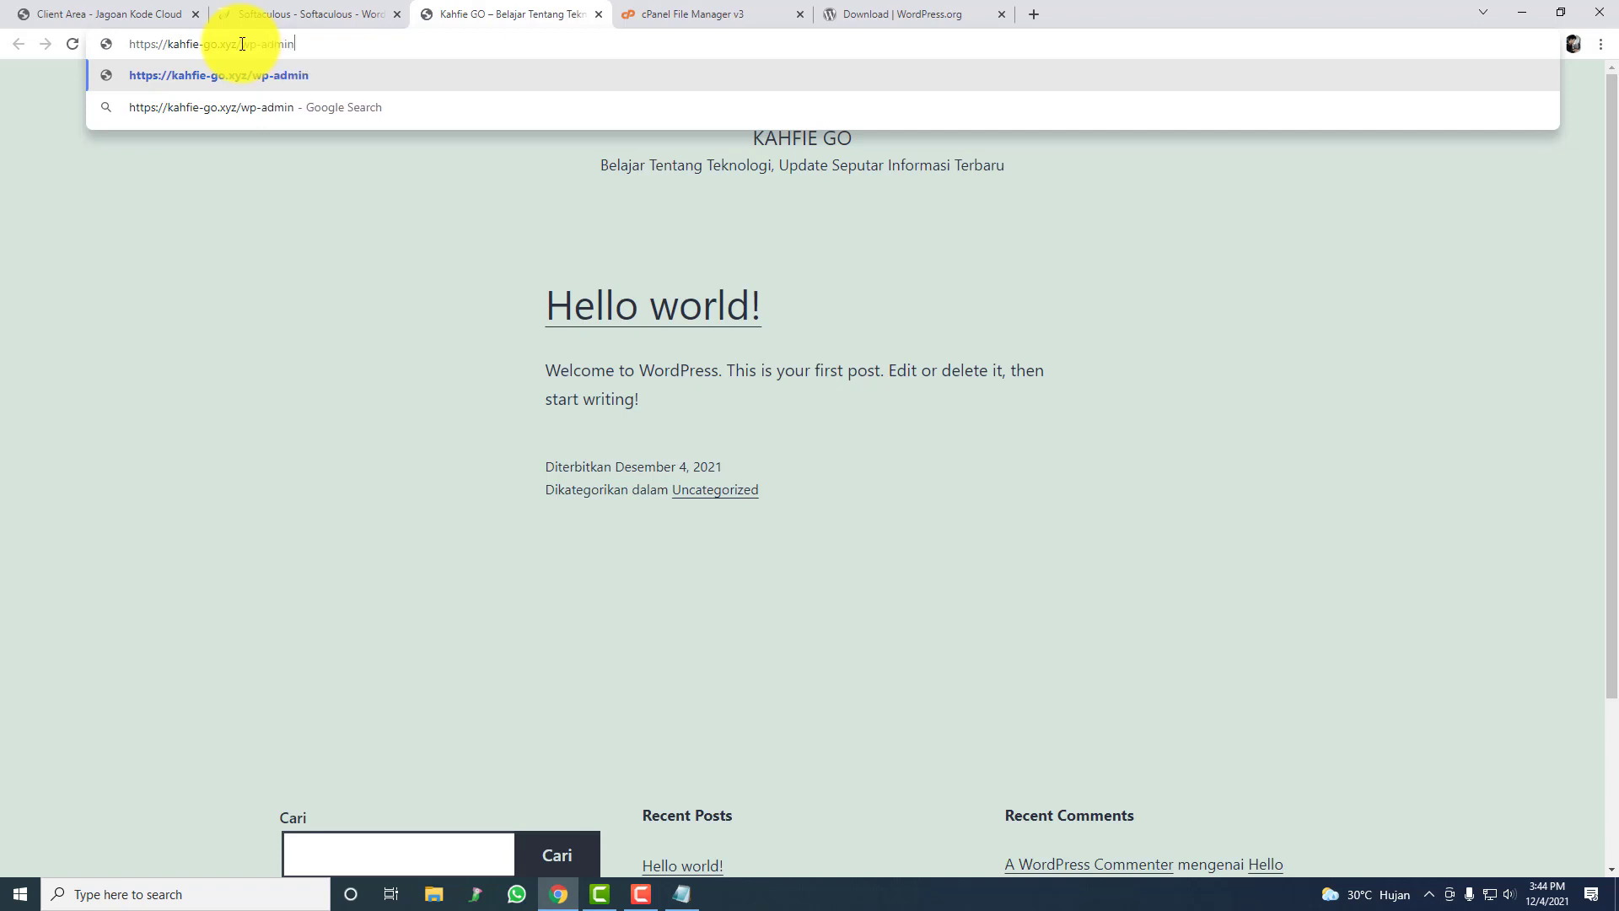
key(Return)
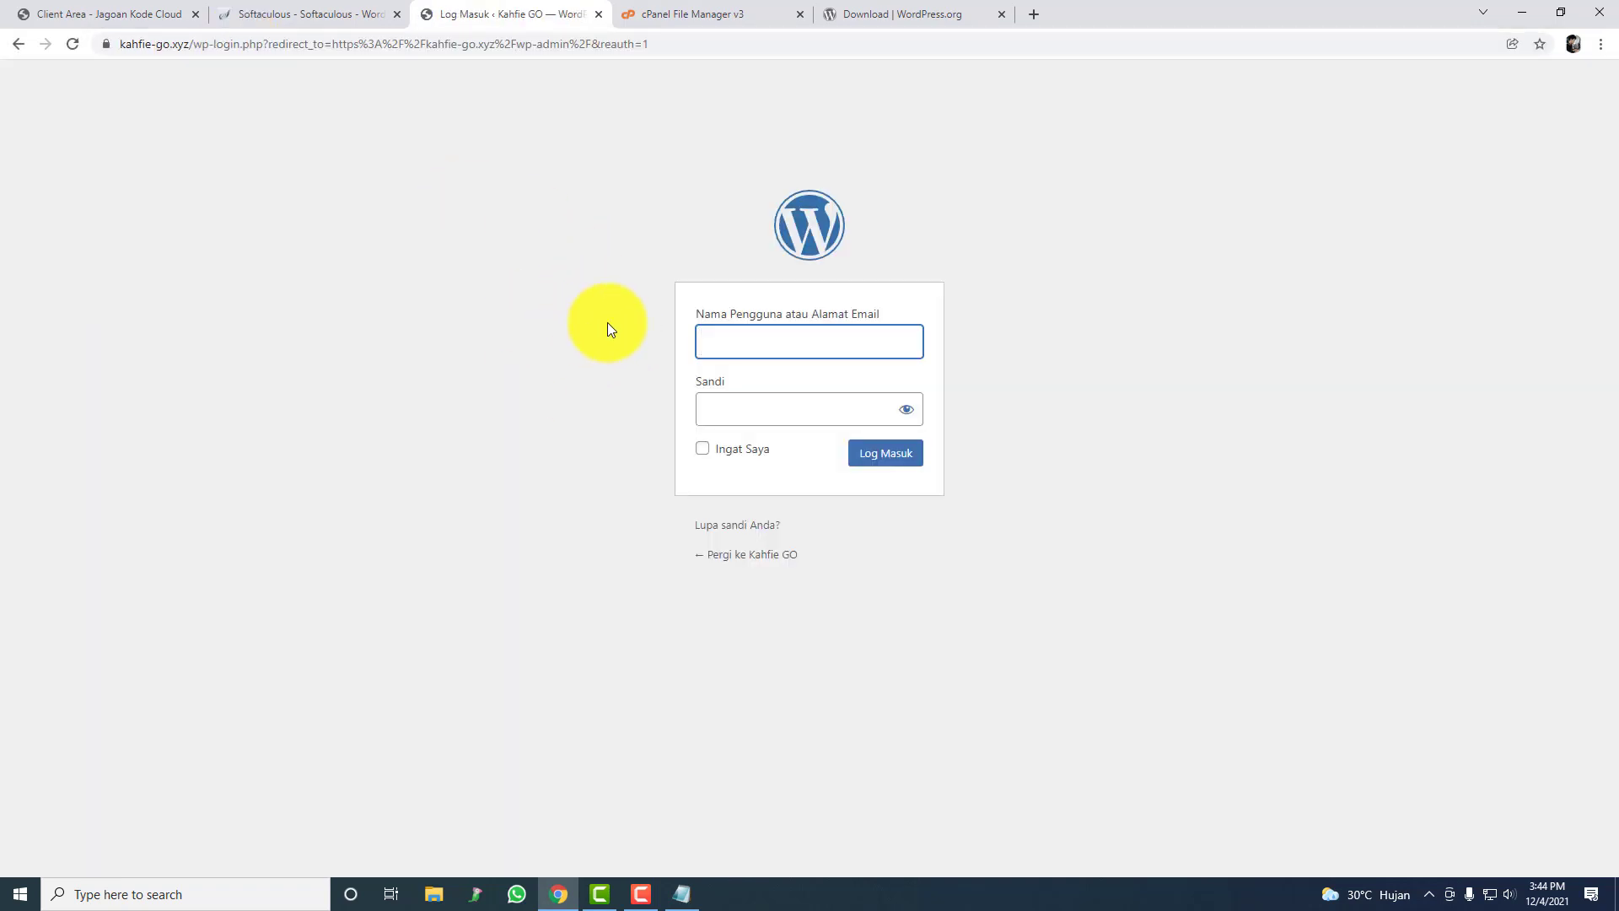
Step: Copy the admin username from the "wp admin" Notepad document into the login form's username field
click(680, 894)
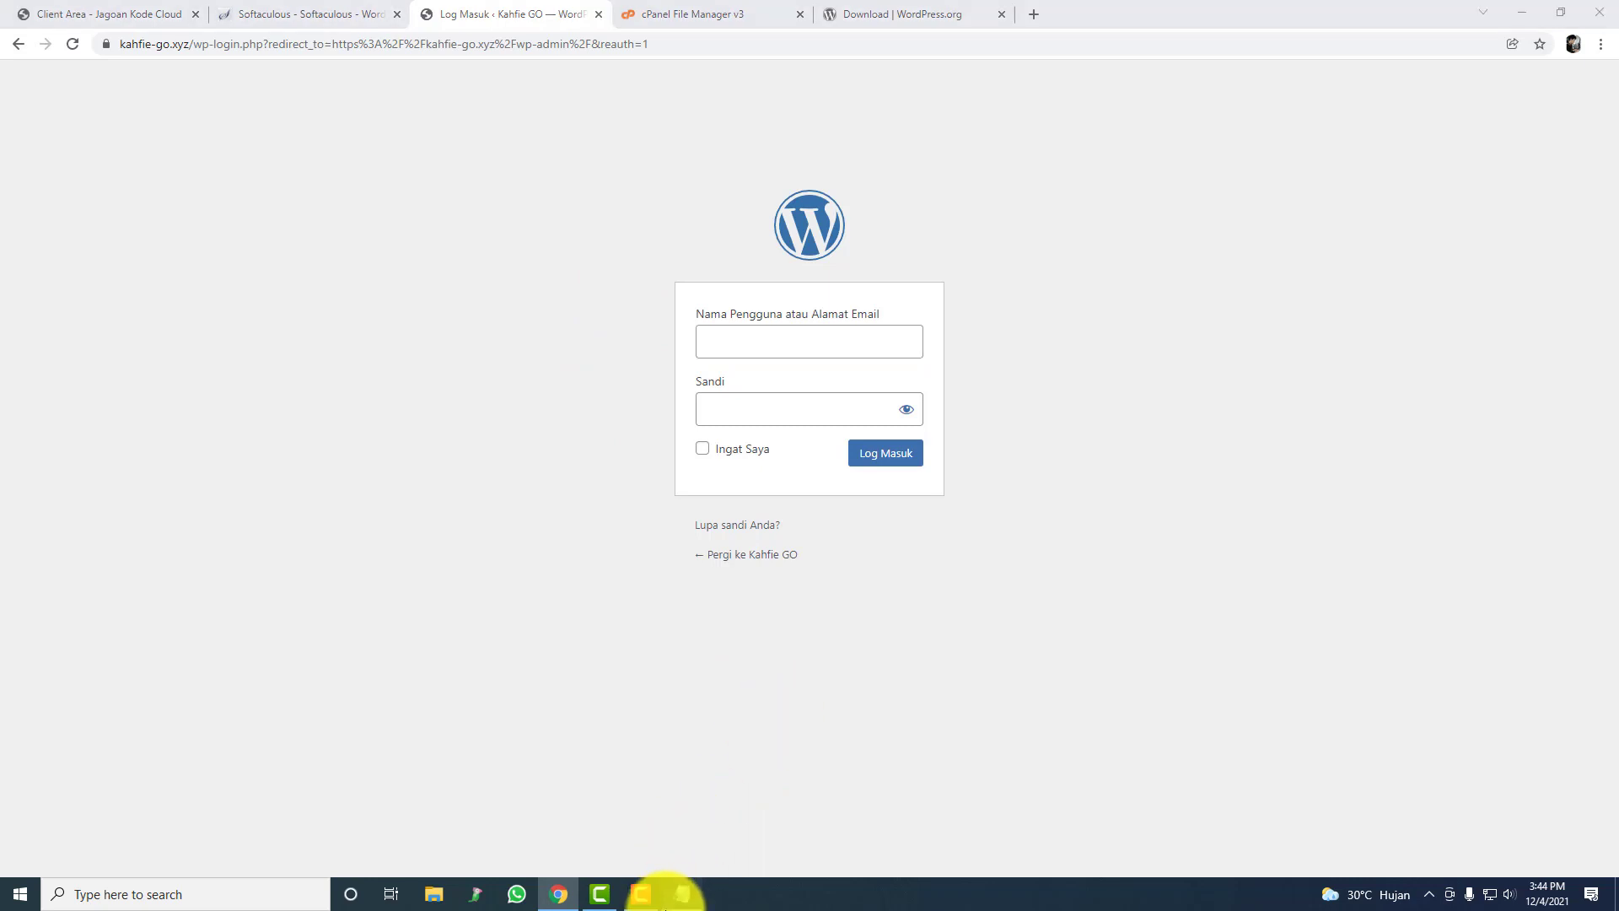
drag(516, 502, 433, 498)
key(ctrl+c)
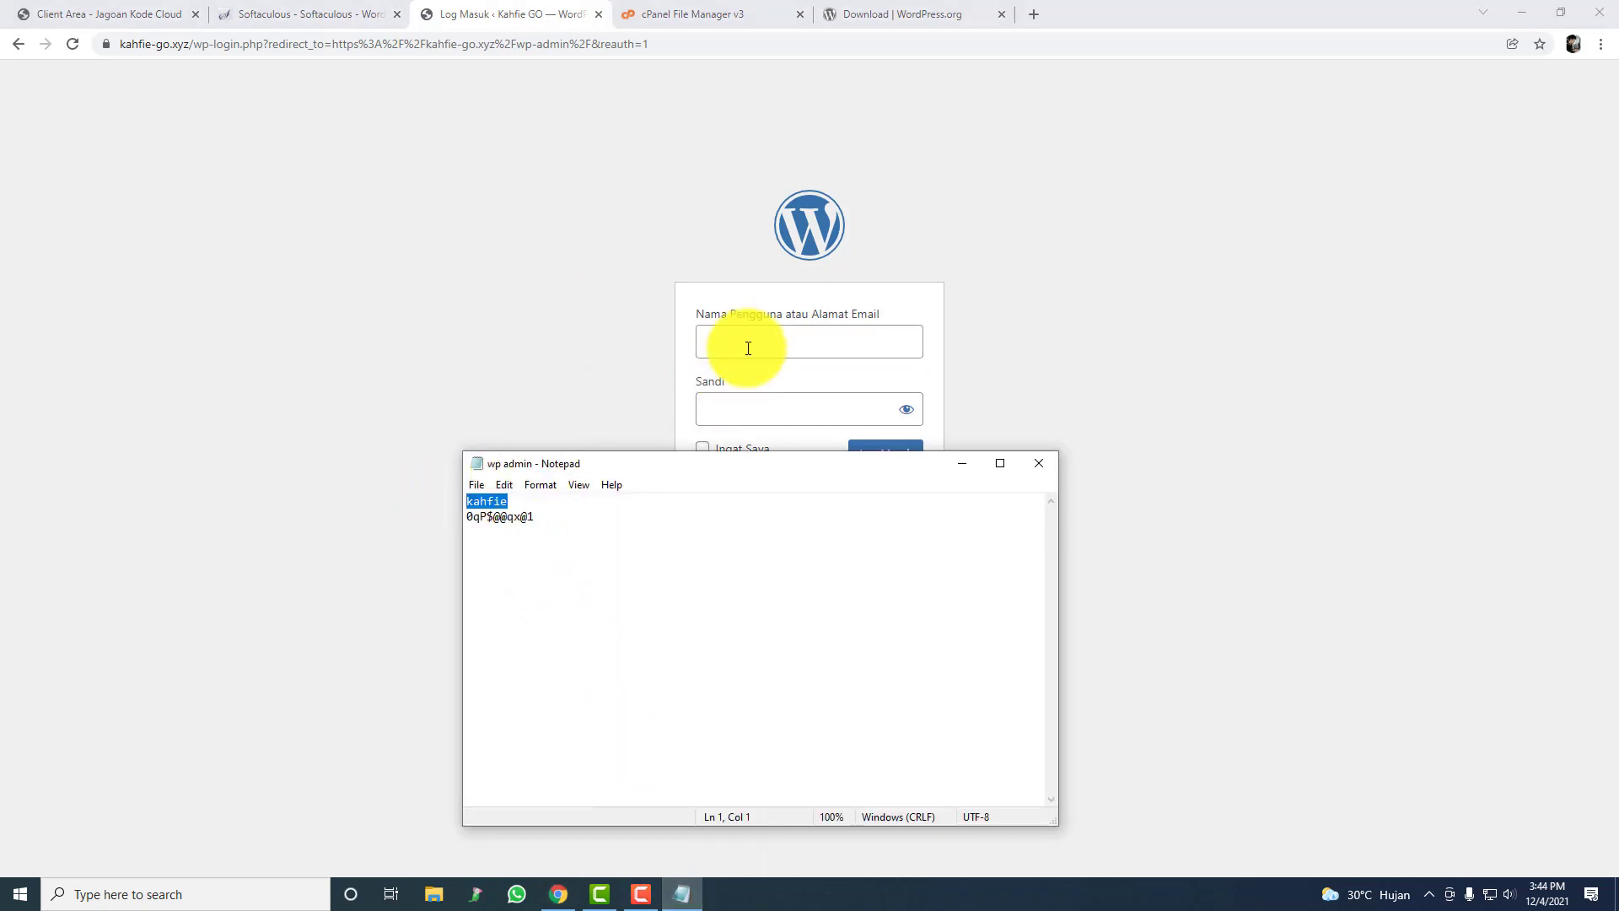
click(745, 344)
key(ctrl+v)
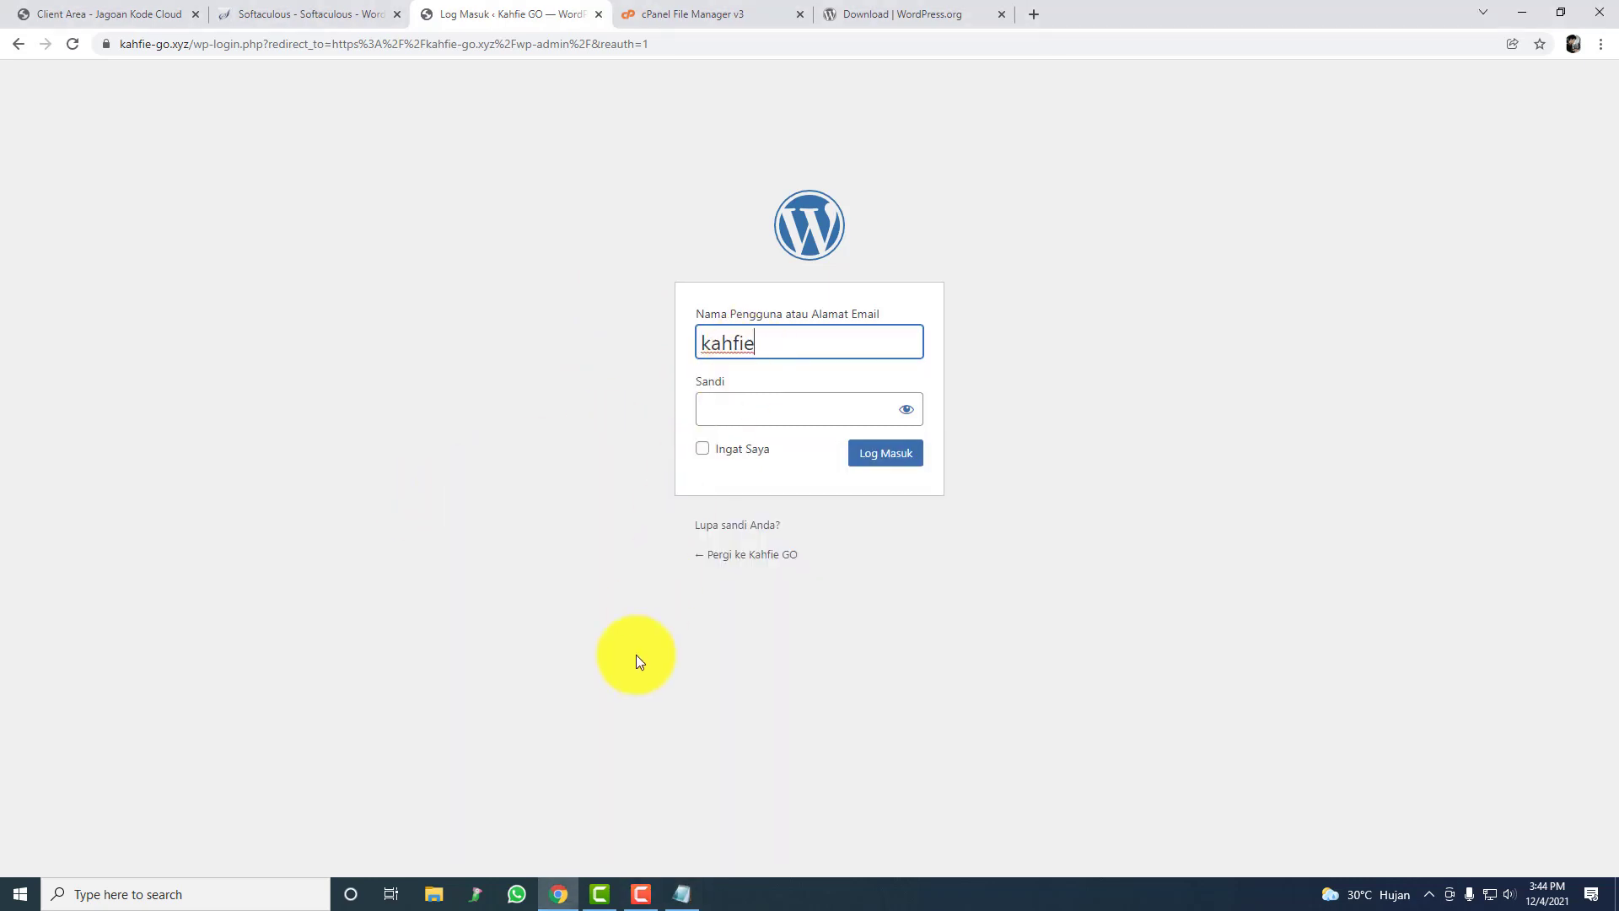
Step: Copy the admin password from the Notepad document into the login form's password field and log in
click(681, 891)
drag(585, 539, 416, 526)
key(ctrl+c)
click(788, 413)
key(ctrl+v)
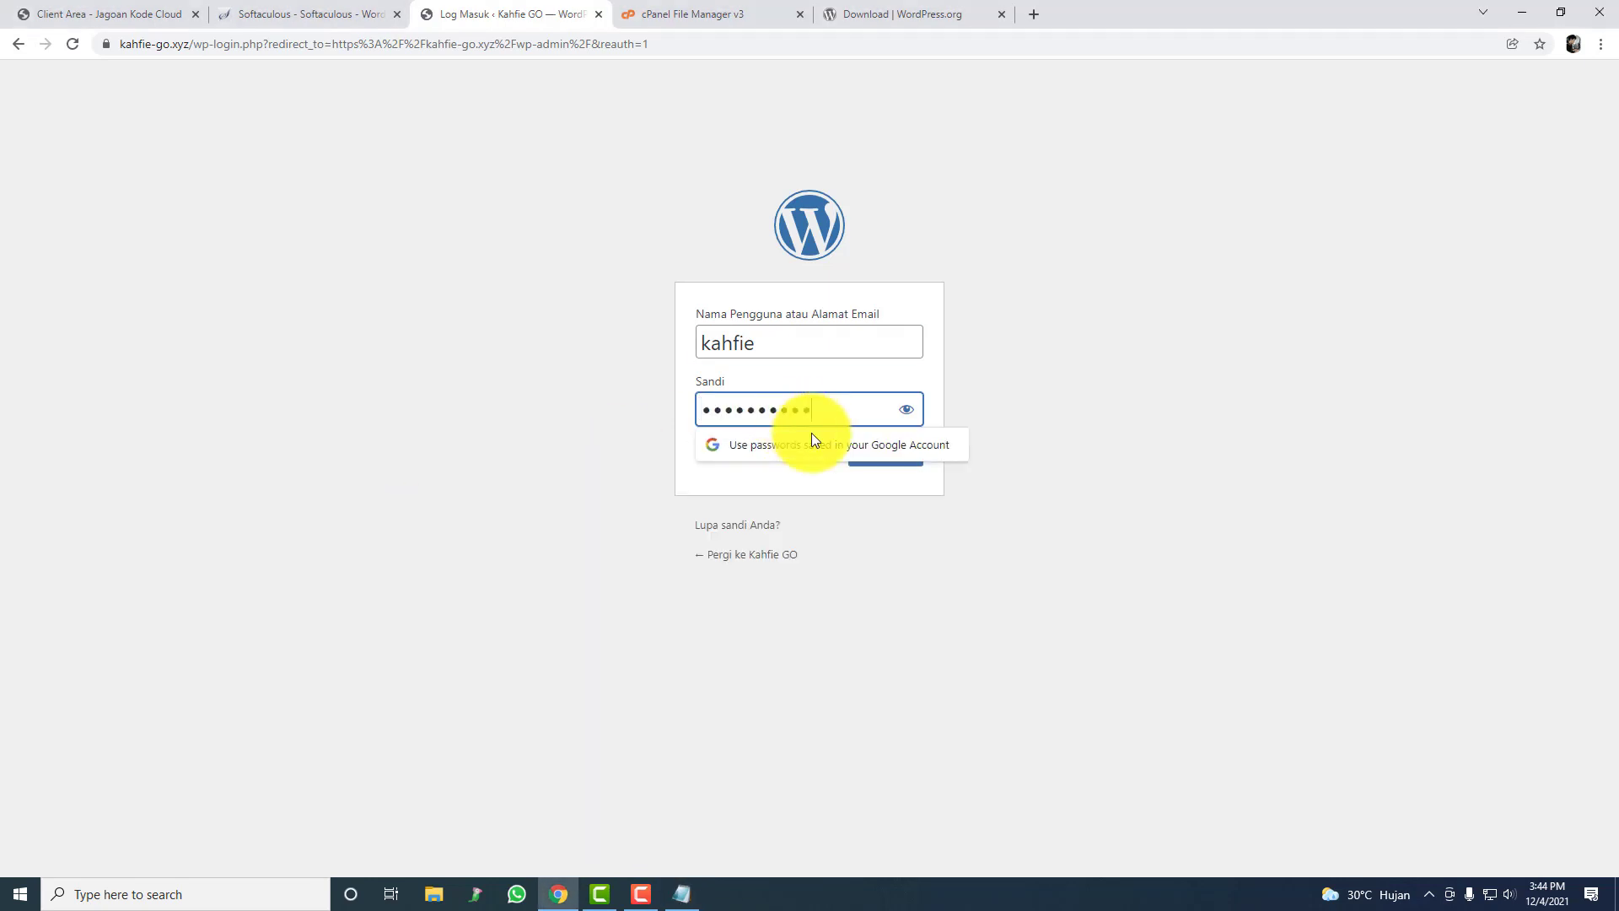
click(891, 462)
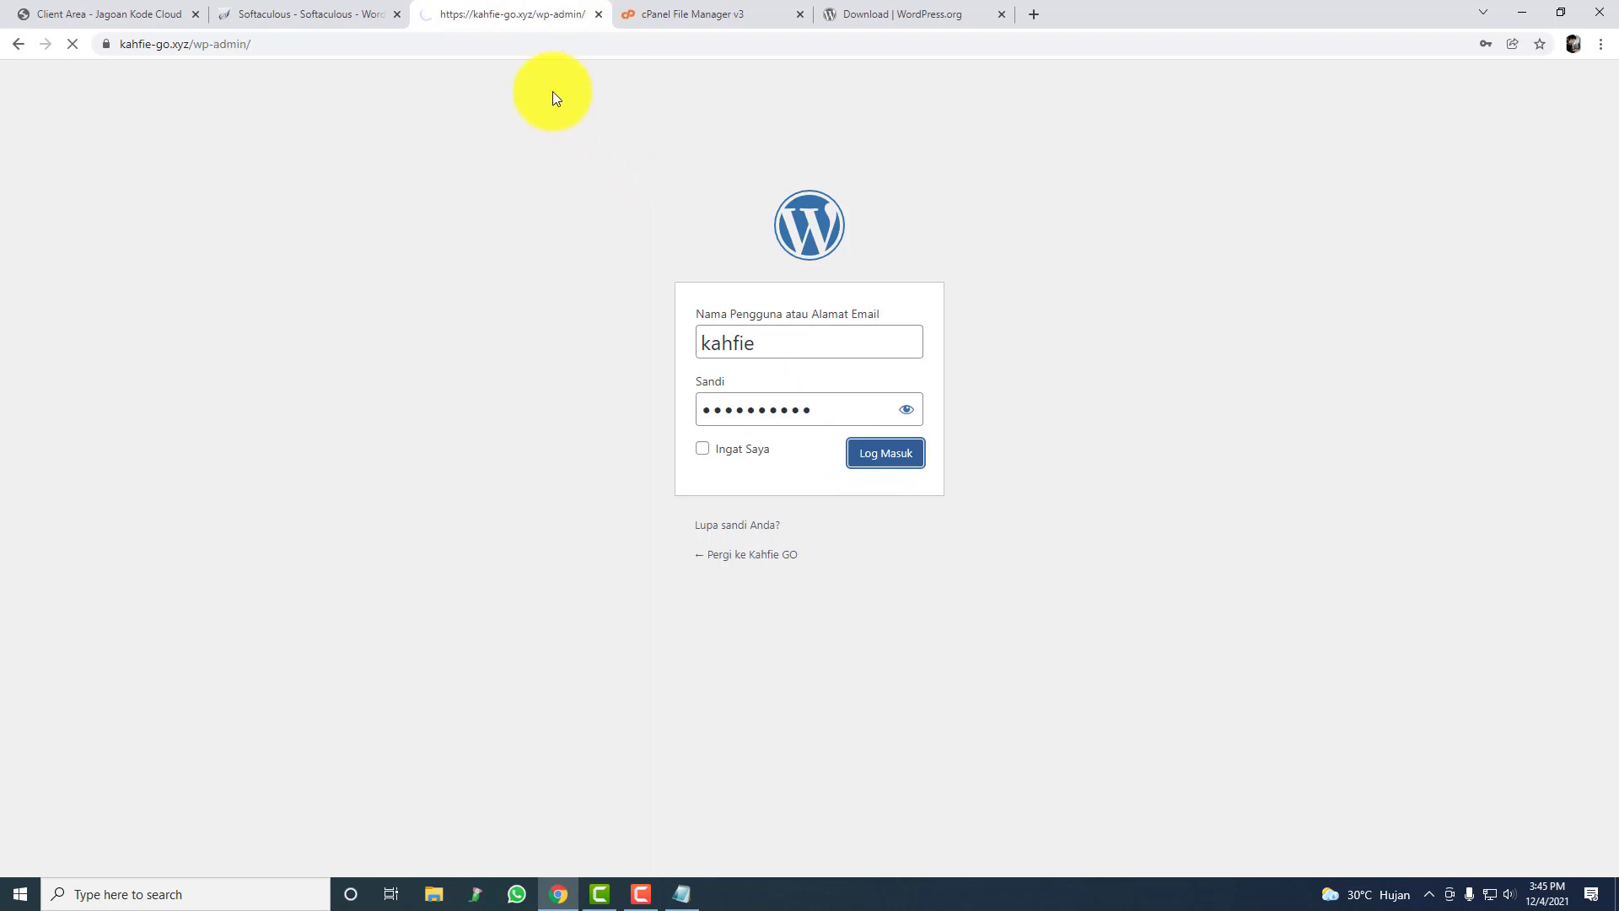
Step: Move the dashboard tab after cPanel File Manager, decline saving the password, and open the site's front page in a new tab
drag(470, 7, 596, 9)
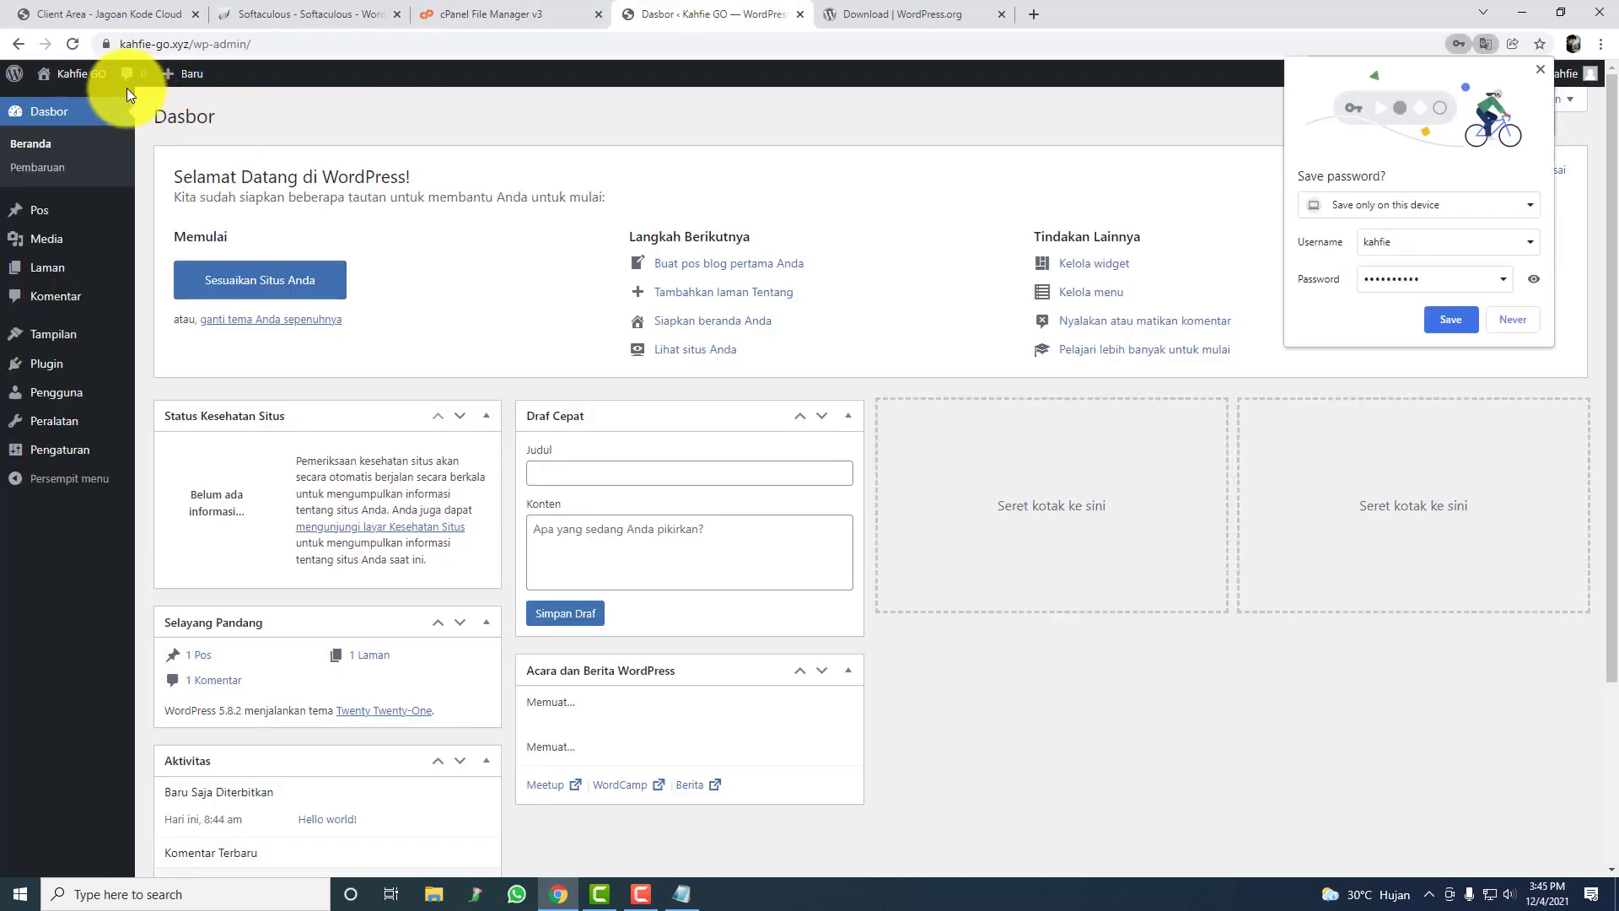
click(1505, 318)
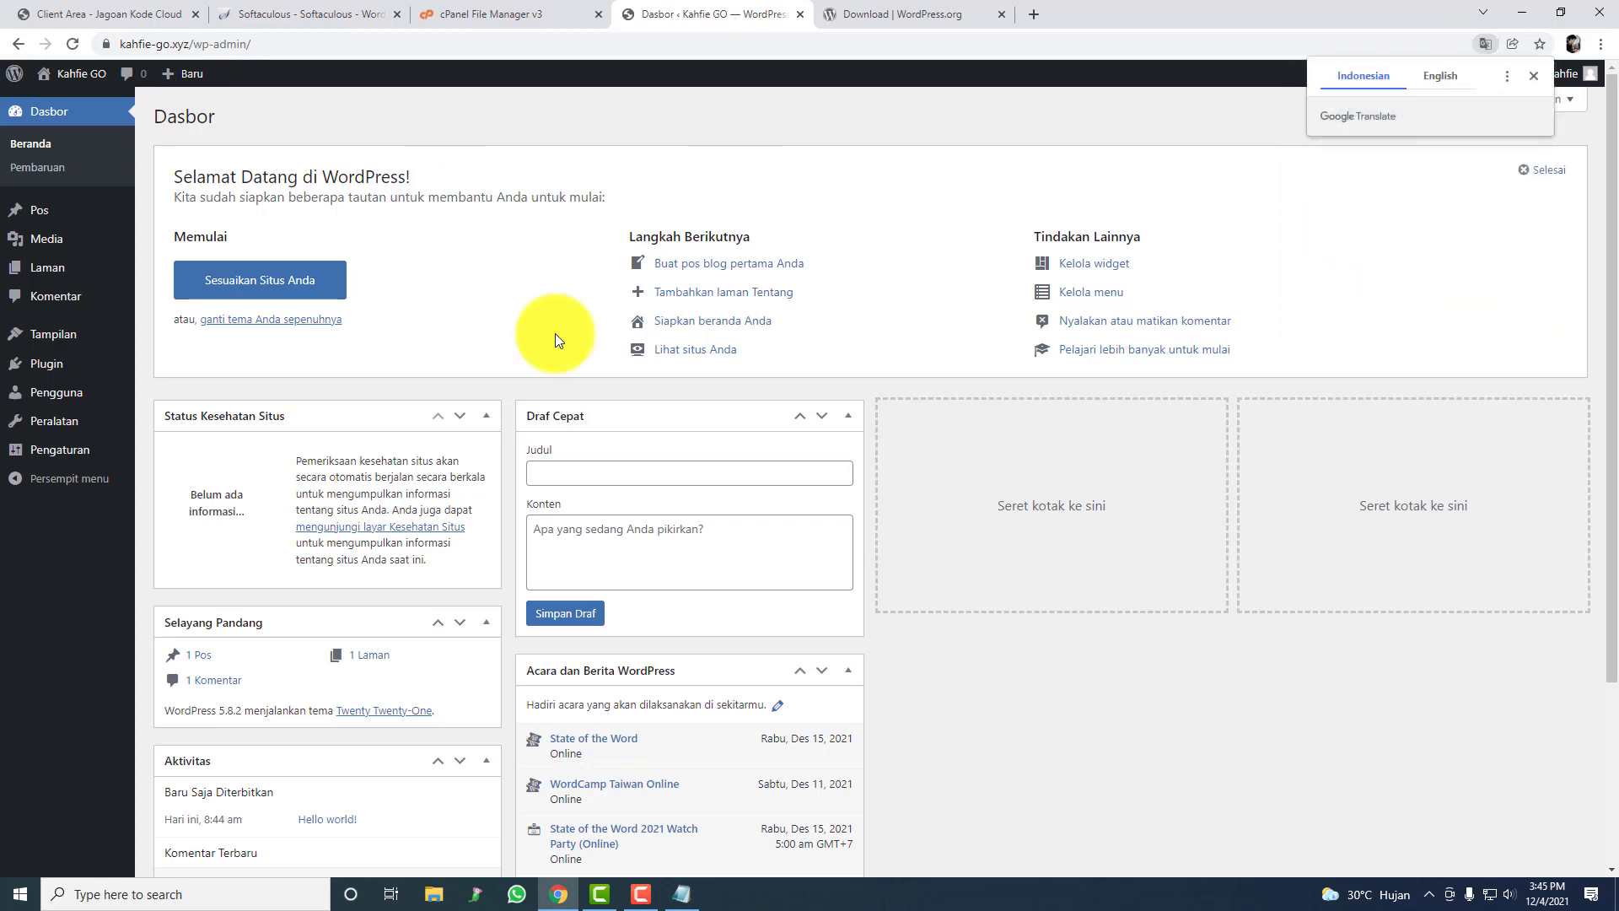
right_click(72, 103)
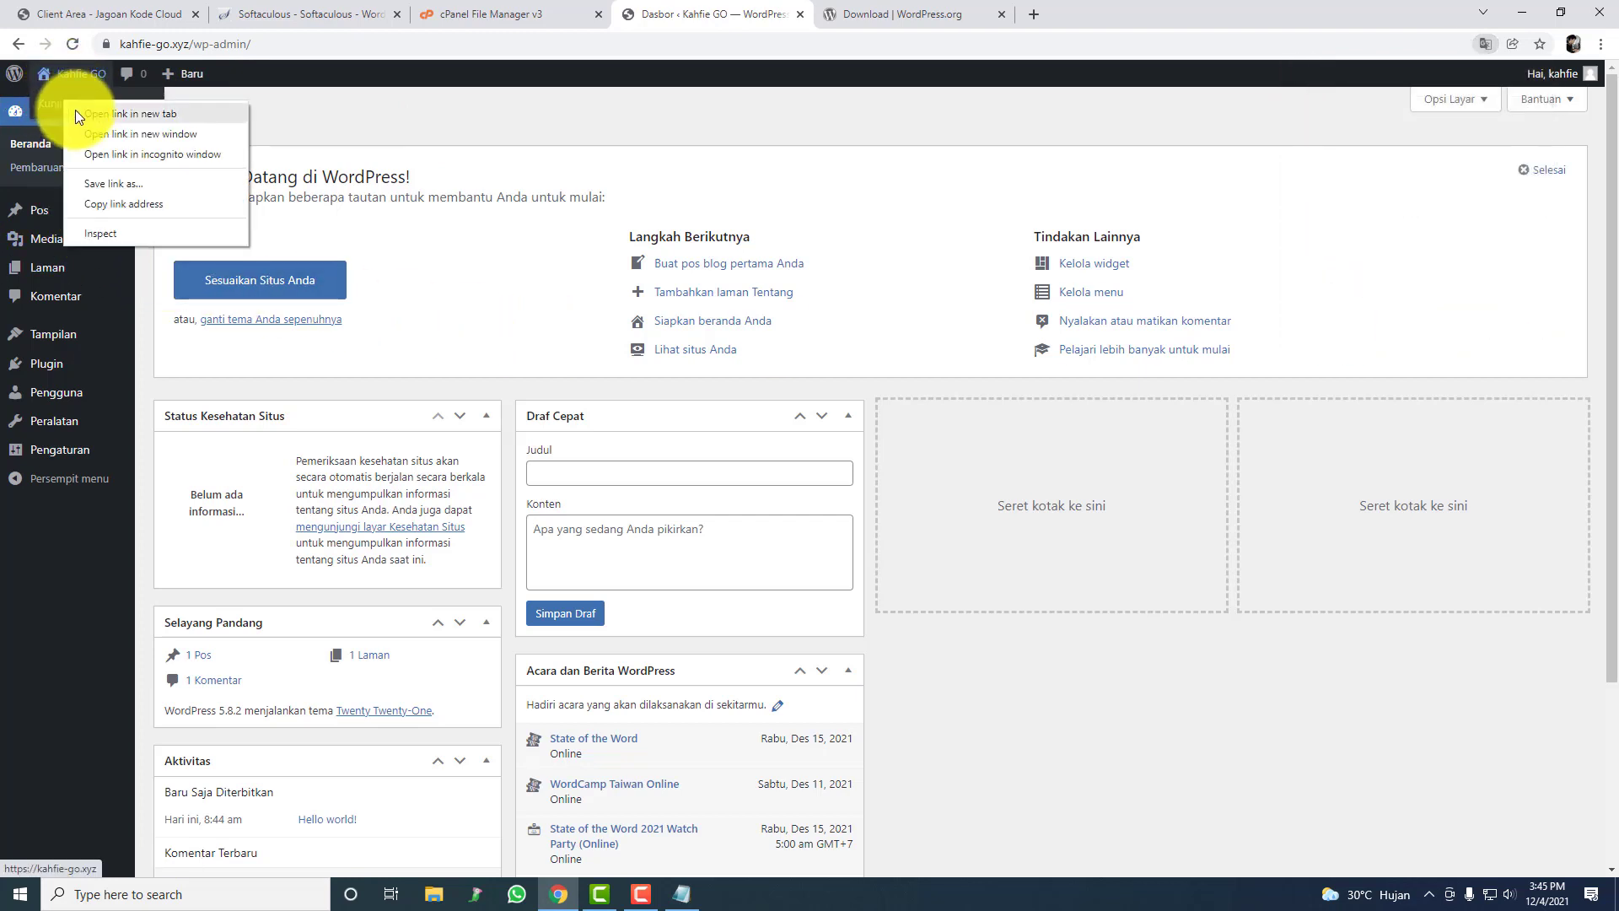
click(101, 112)
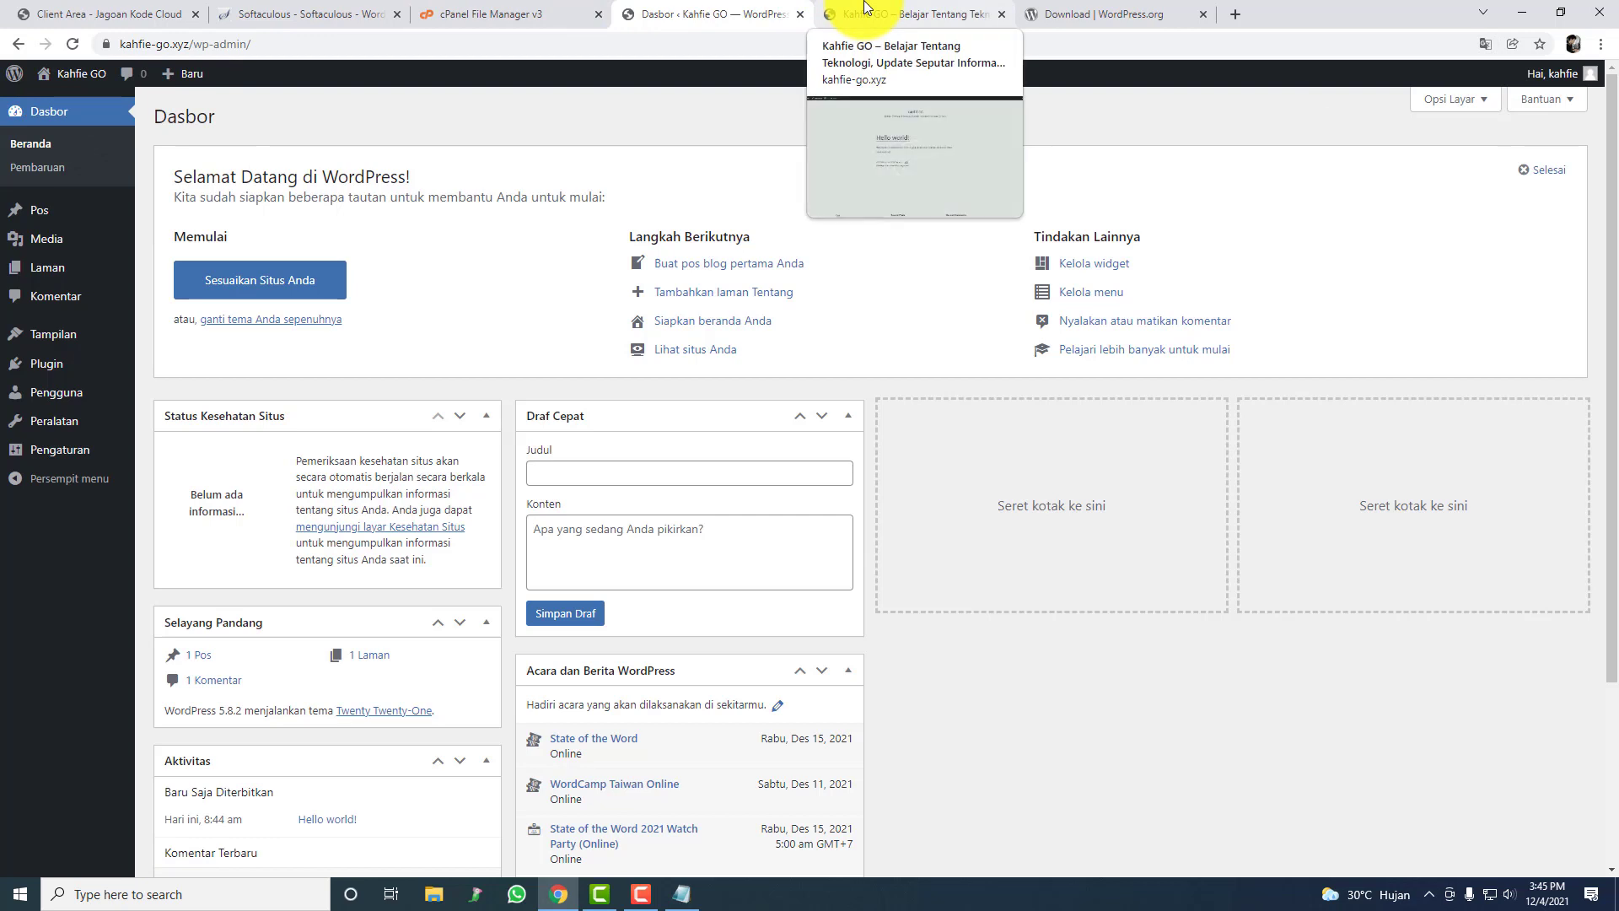
Step: Open the "Hello world!" post from the live site's front page and examine its URL path, comments and footer
click(866, 10)
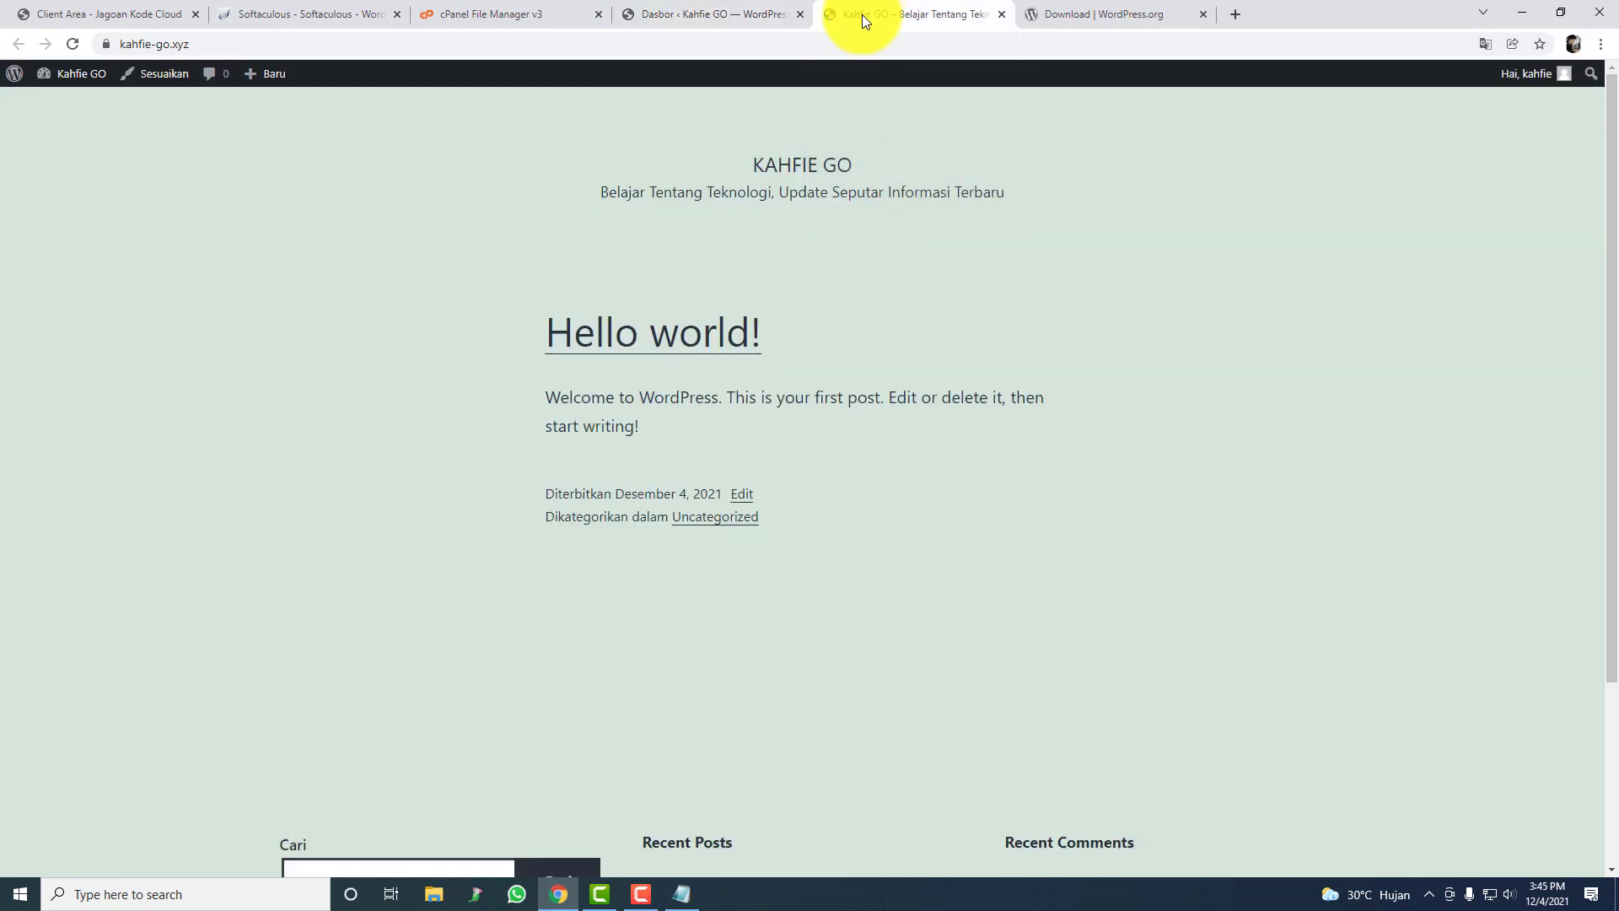
click(610, 329)
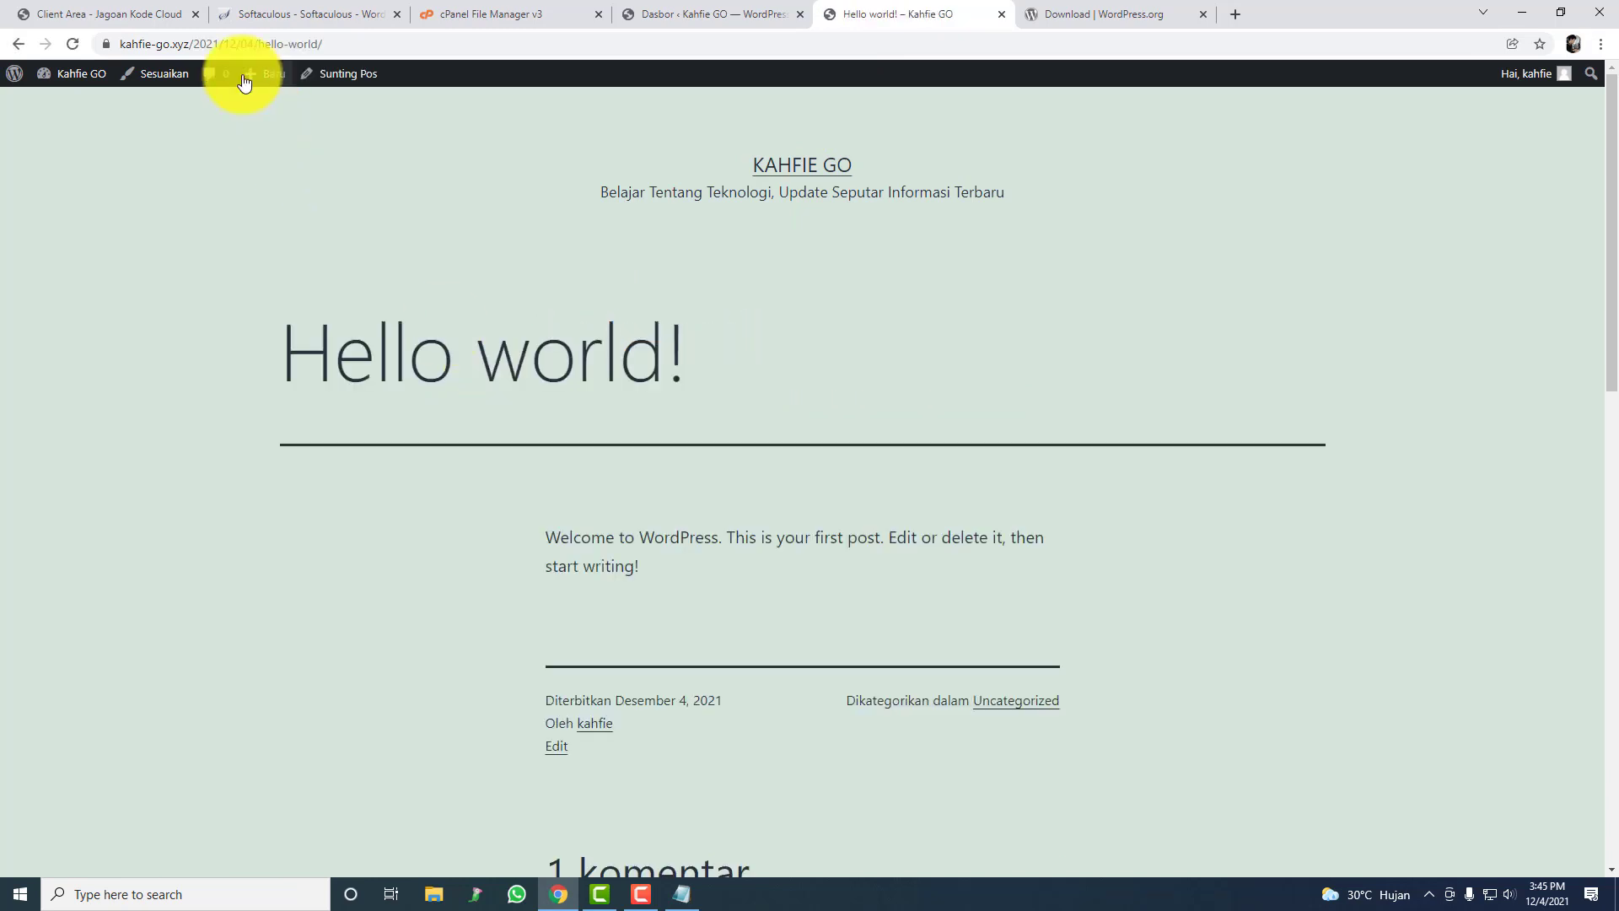
drag(193, 46, 462, 49)
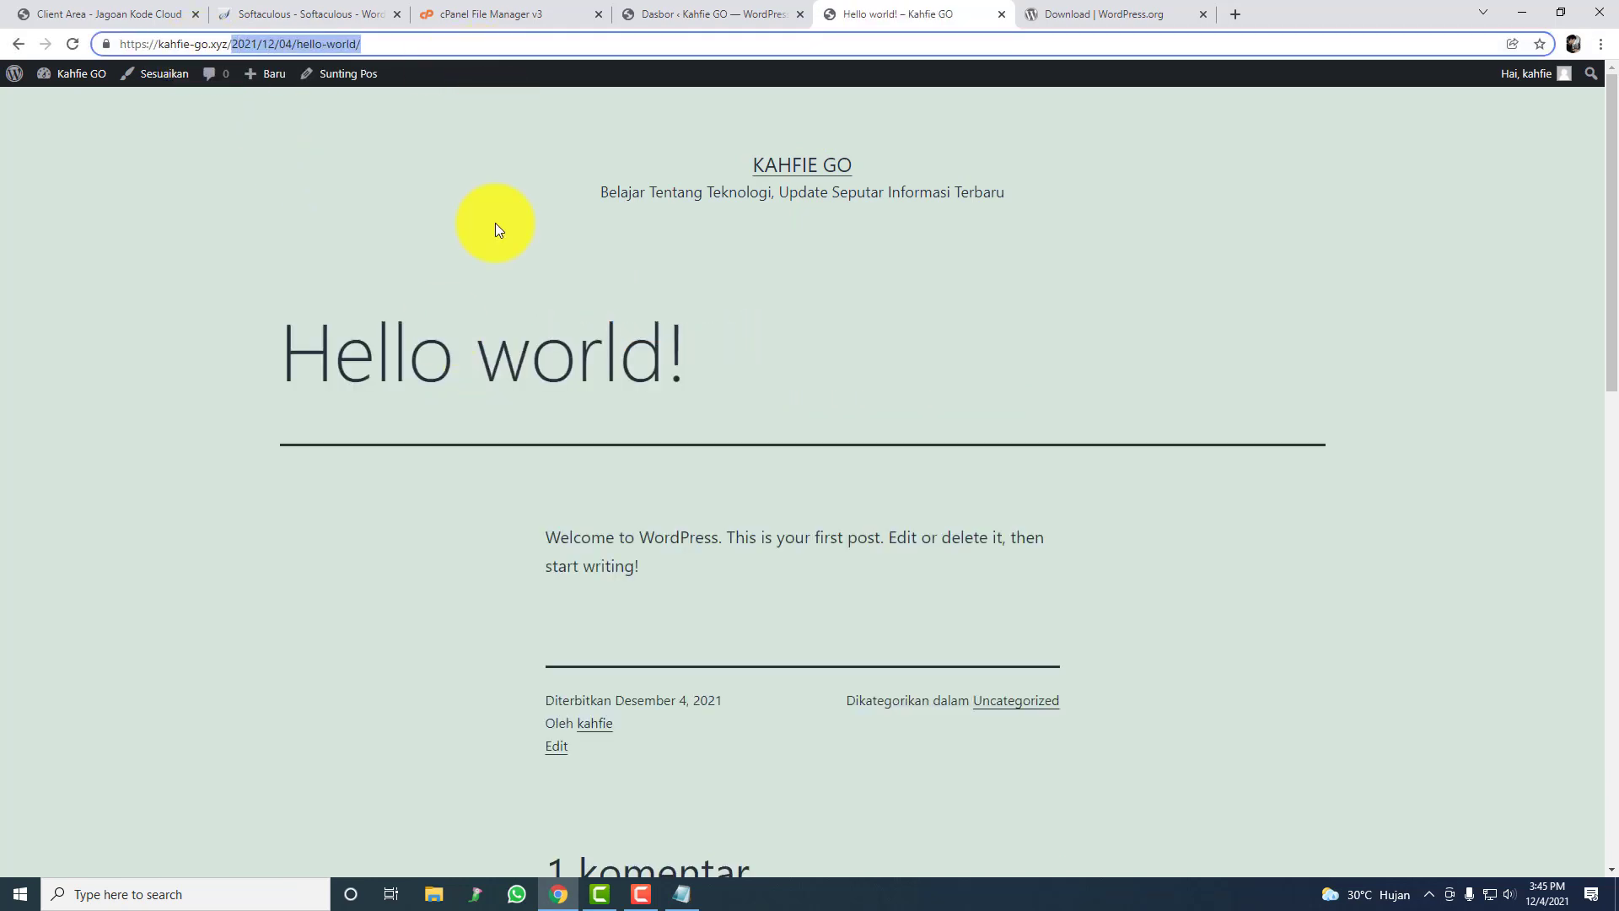
click(466, 329)
scroll(456, 338, down, 10)
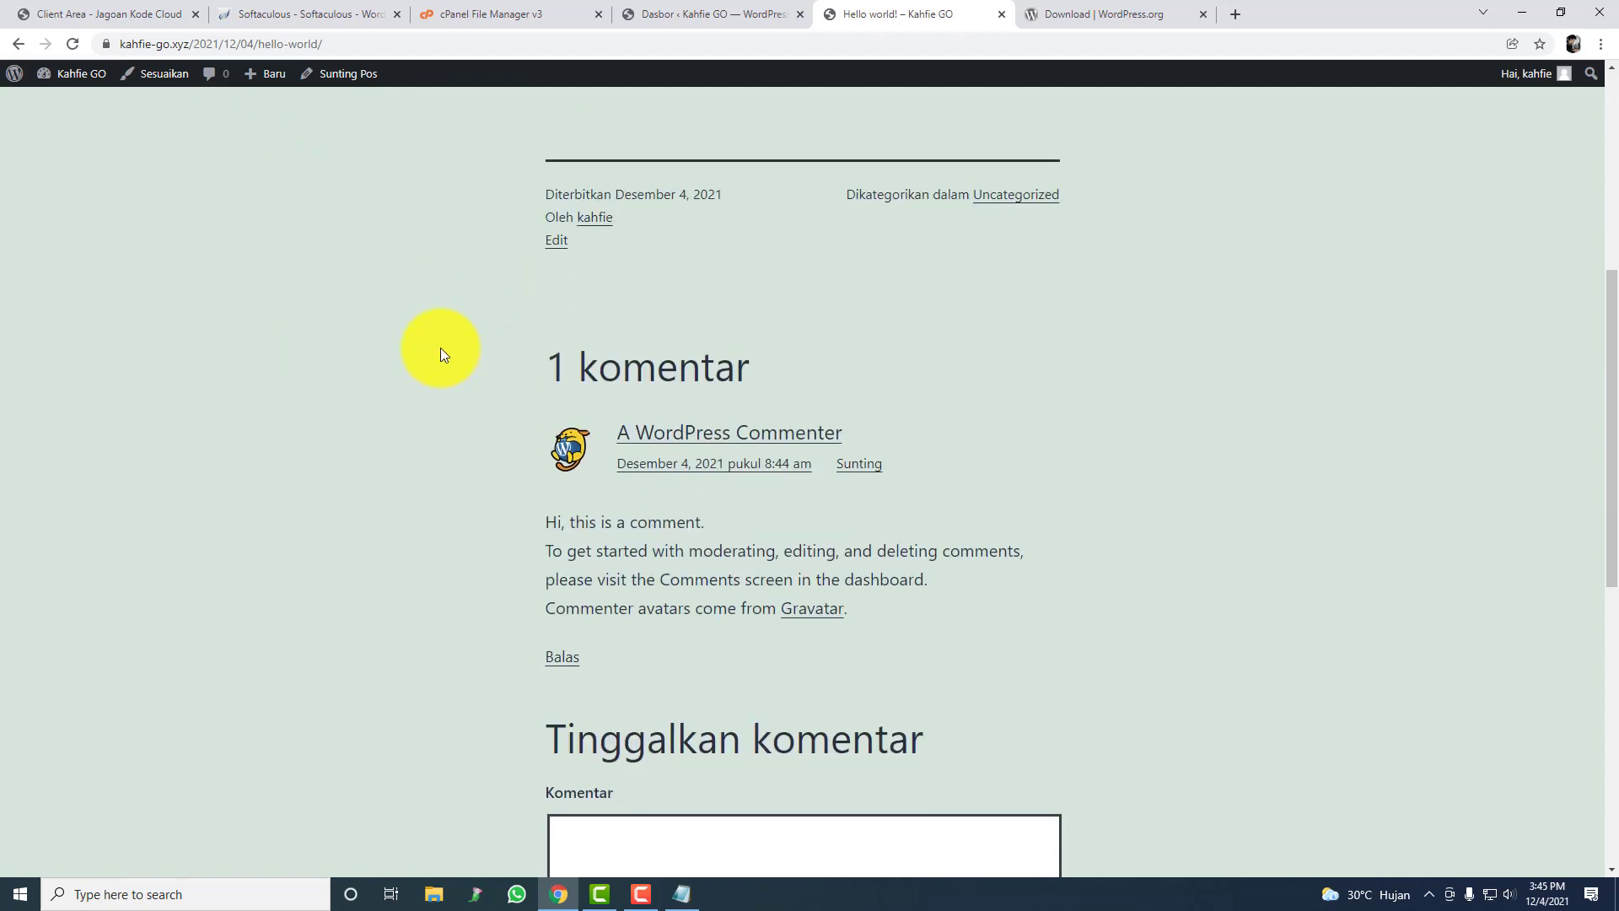
scroll(440, 348, down, 4)
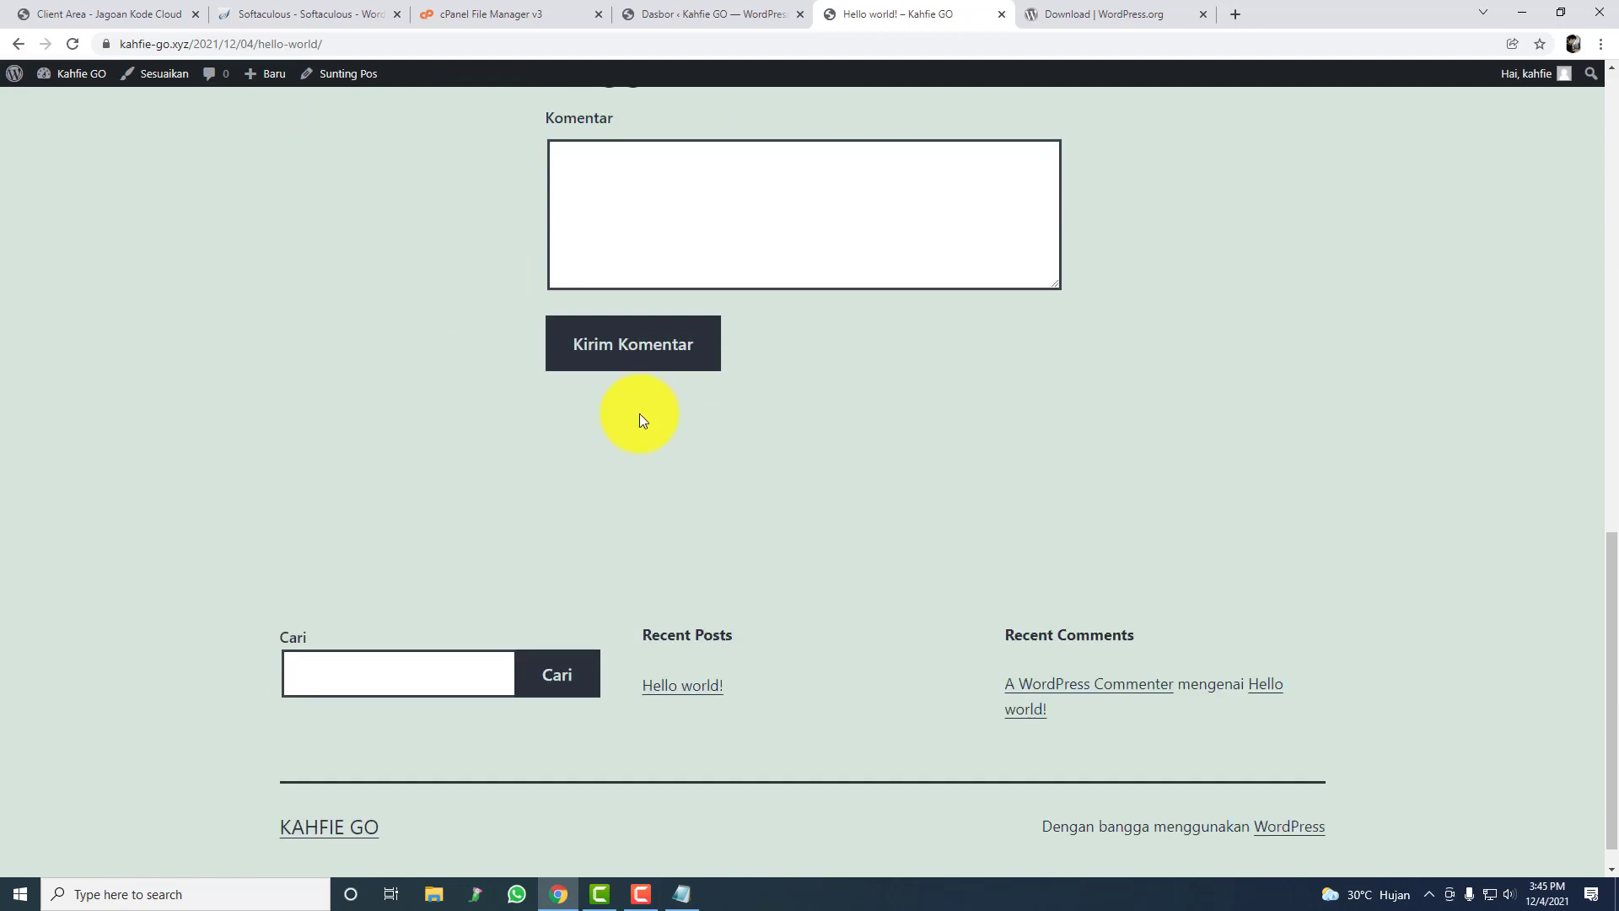
scroll(730, 604, up, 14)
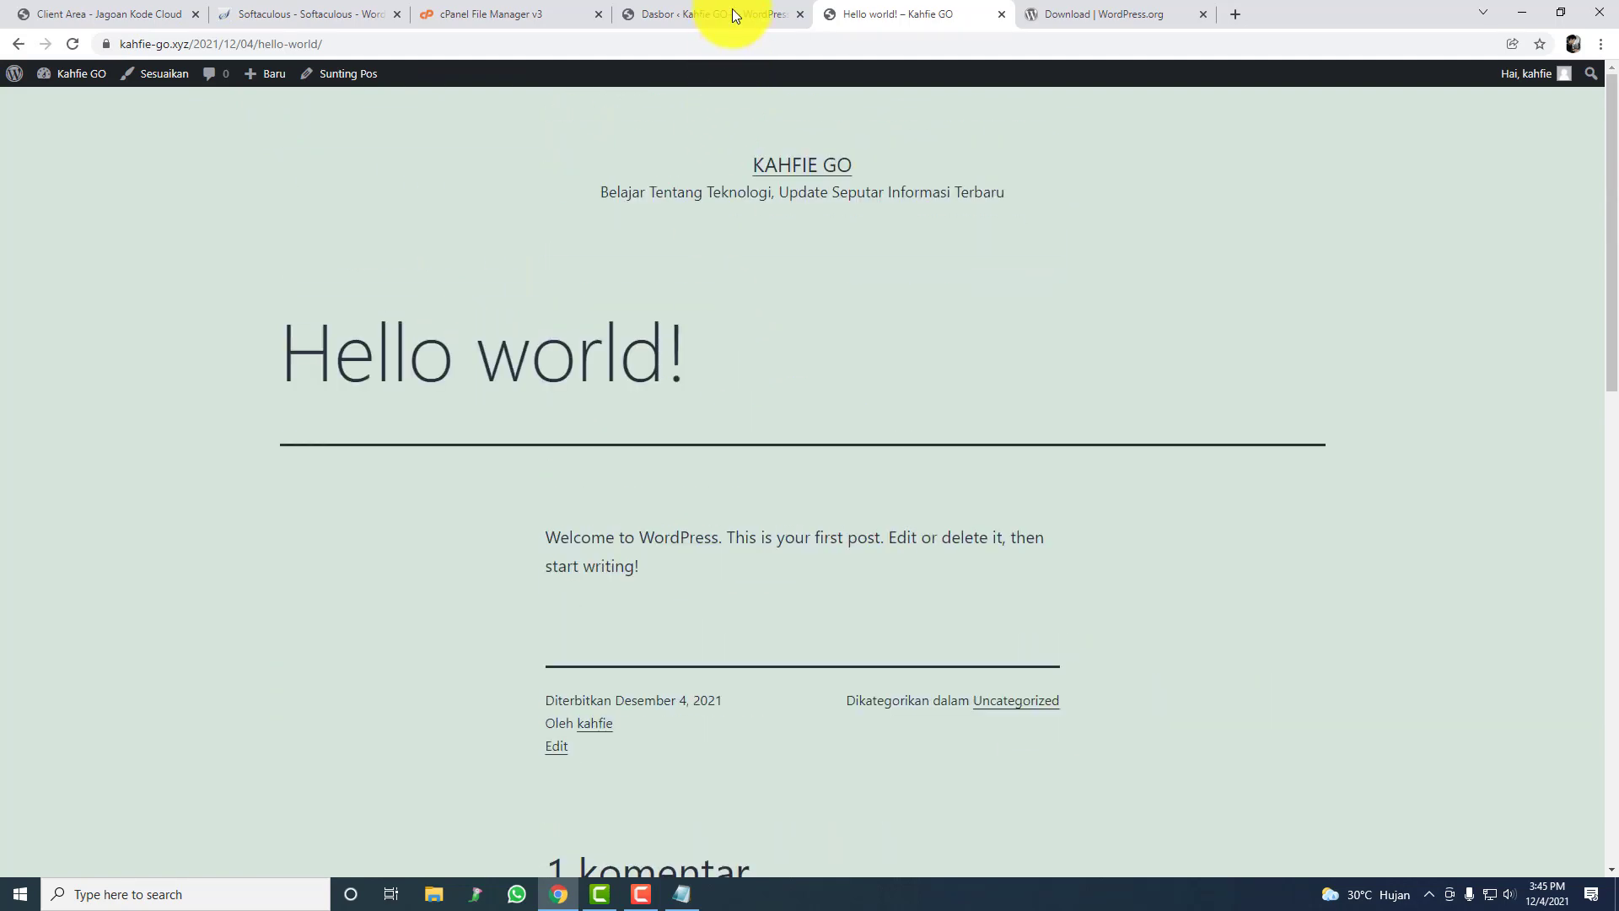
Step: Return to the WordPress dashboard, open the general settings and review the site title, slogan, and date and time options
click(729, 3)
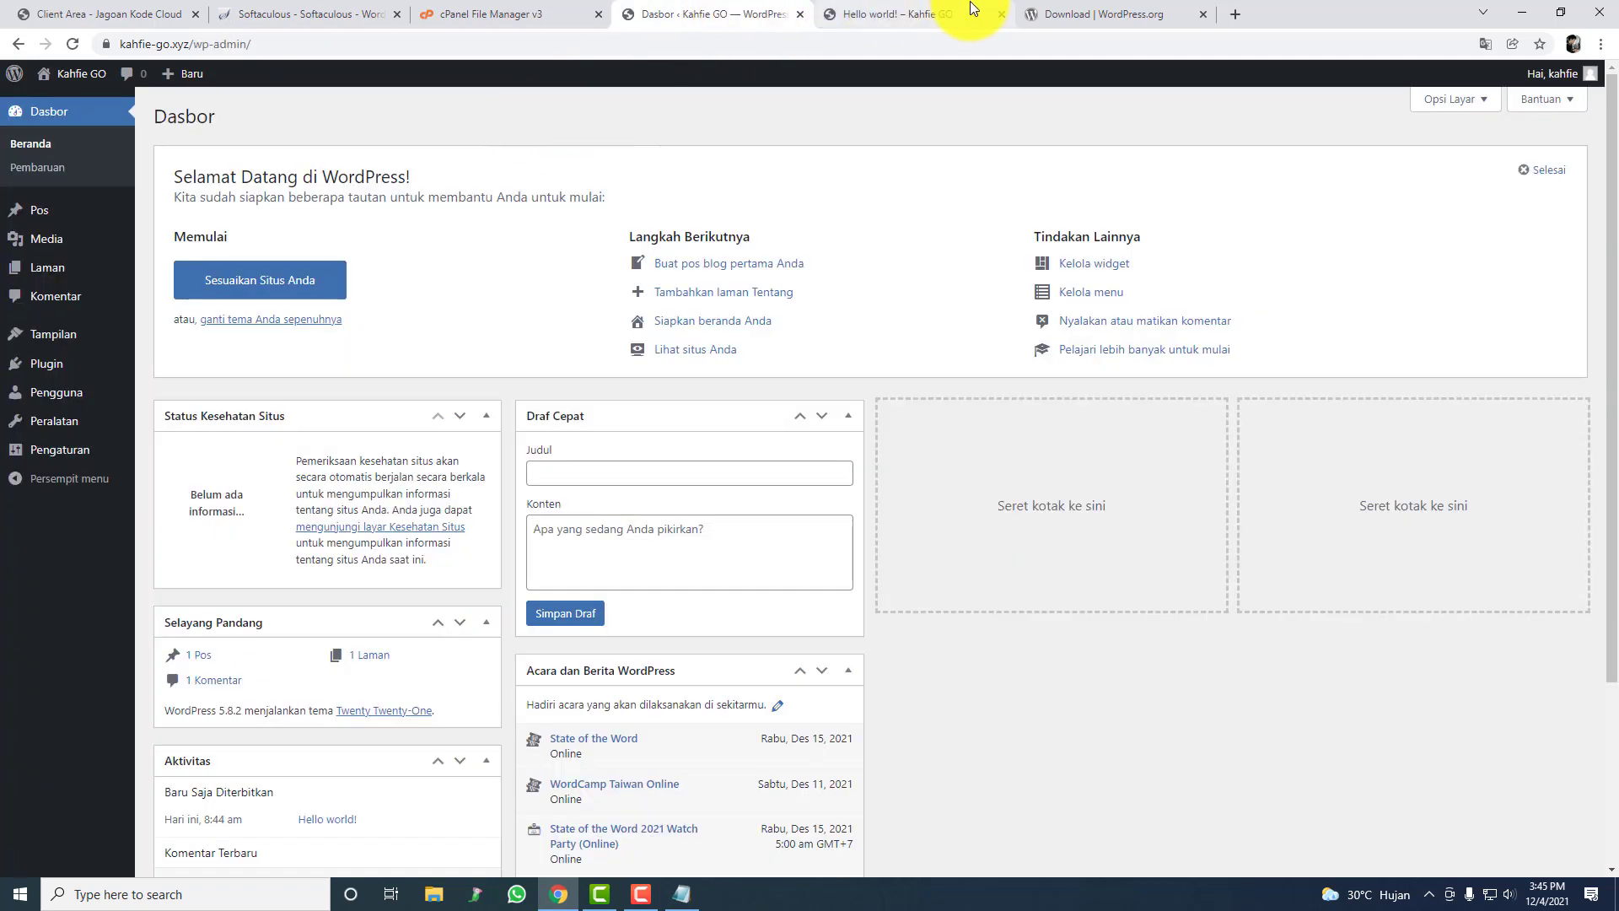
click(938, 12)
click(763, 6)
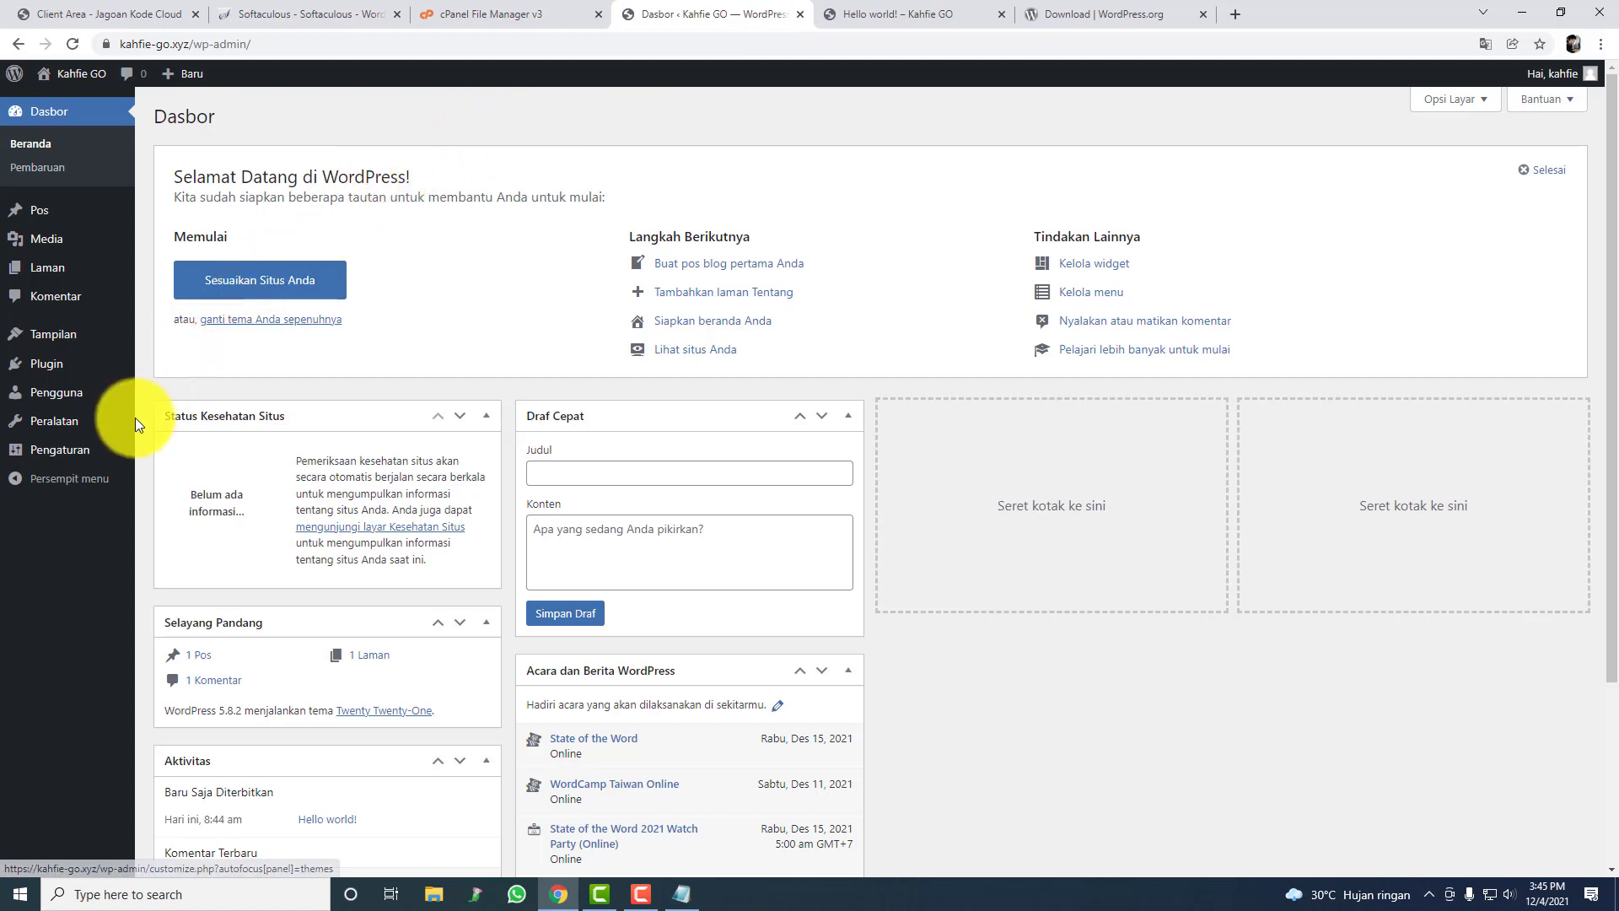
mouse_move(135, 421)
mouse_move(118, 454)
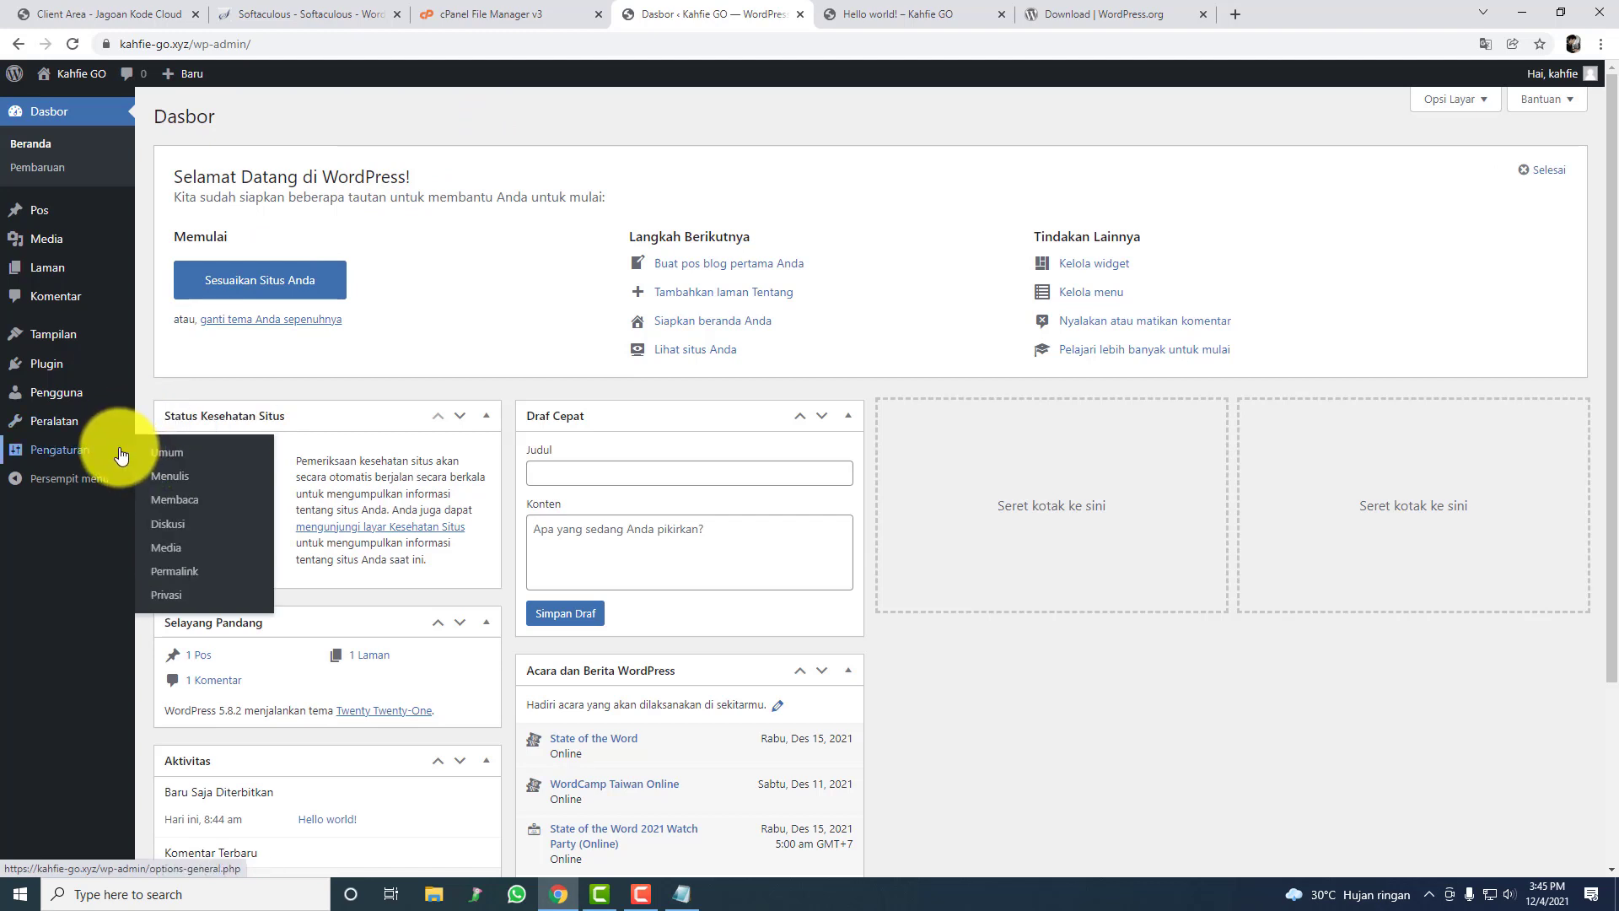
click(165, 454)
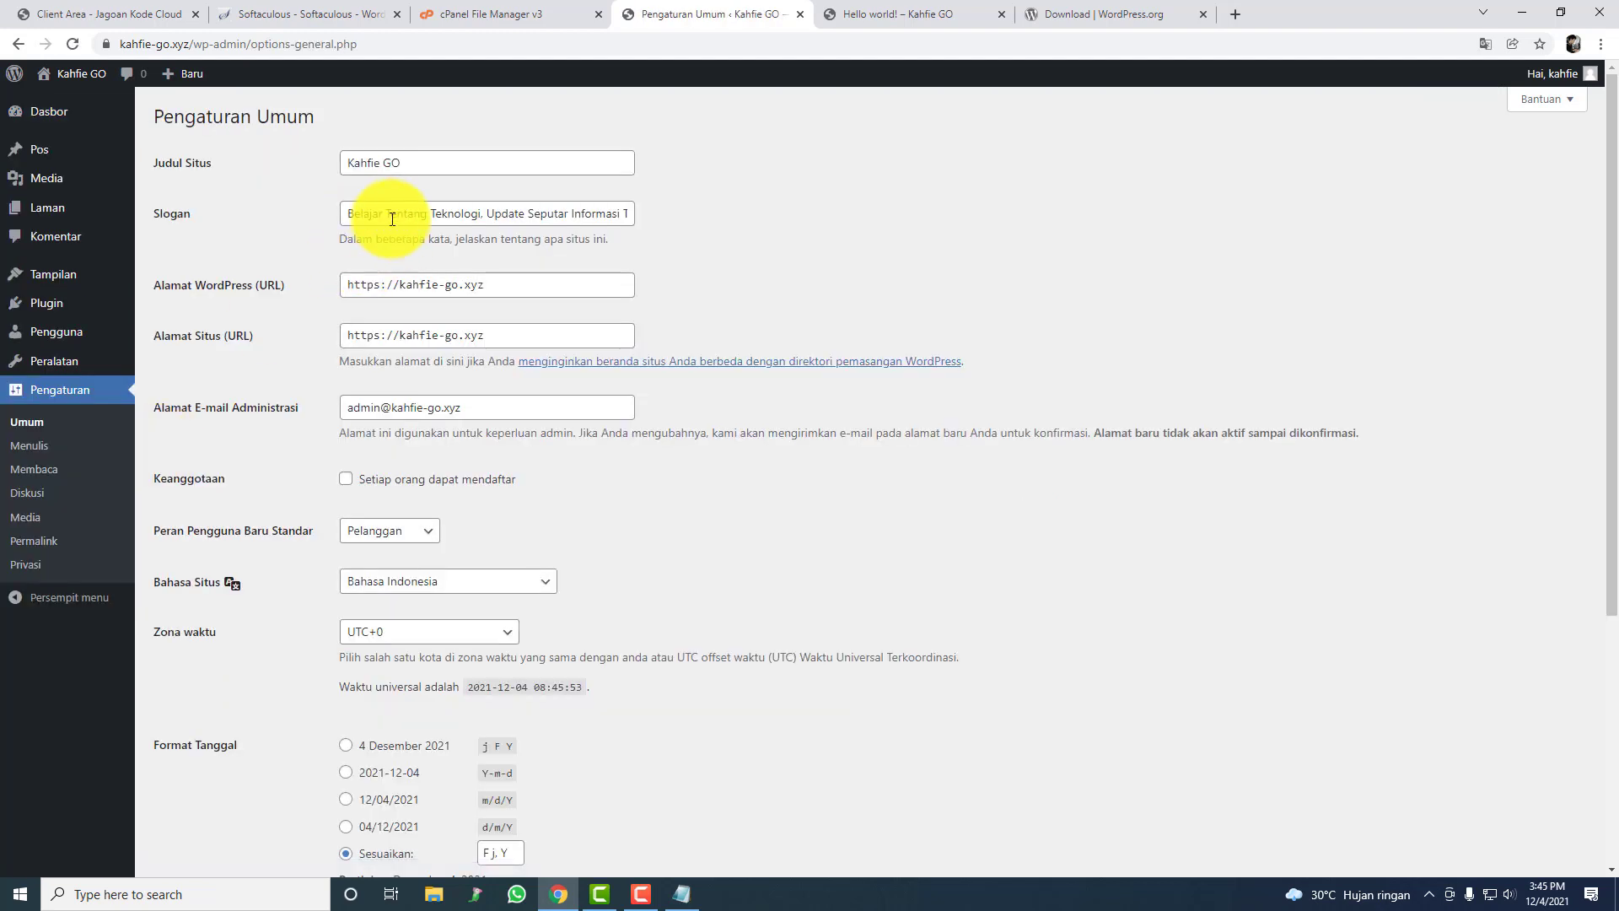
triple_click(424, 171)
triple_click(445, 209)
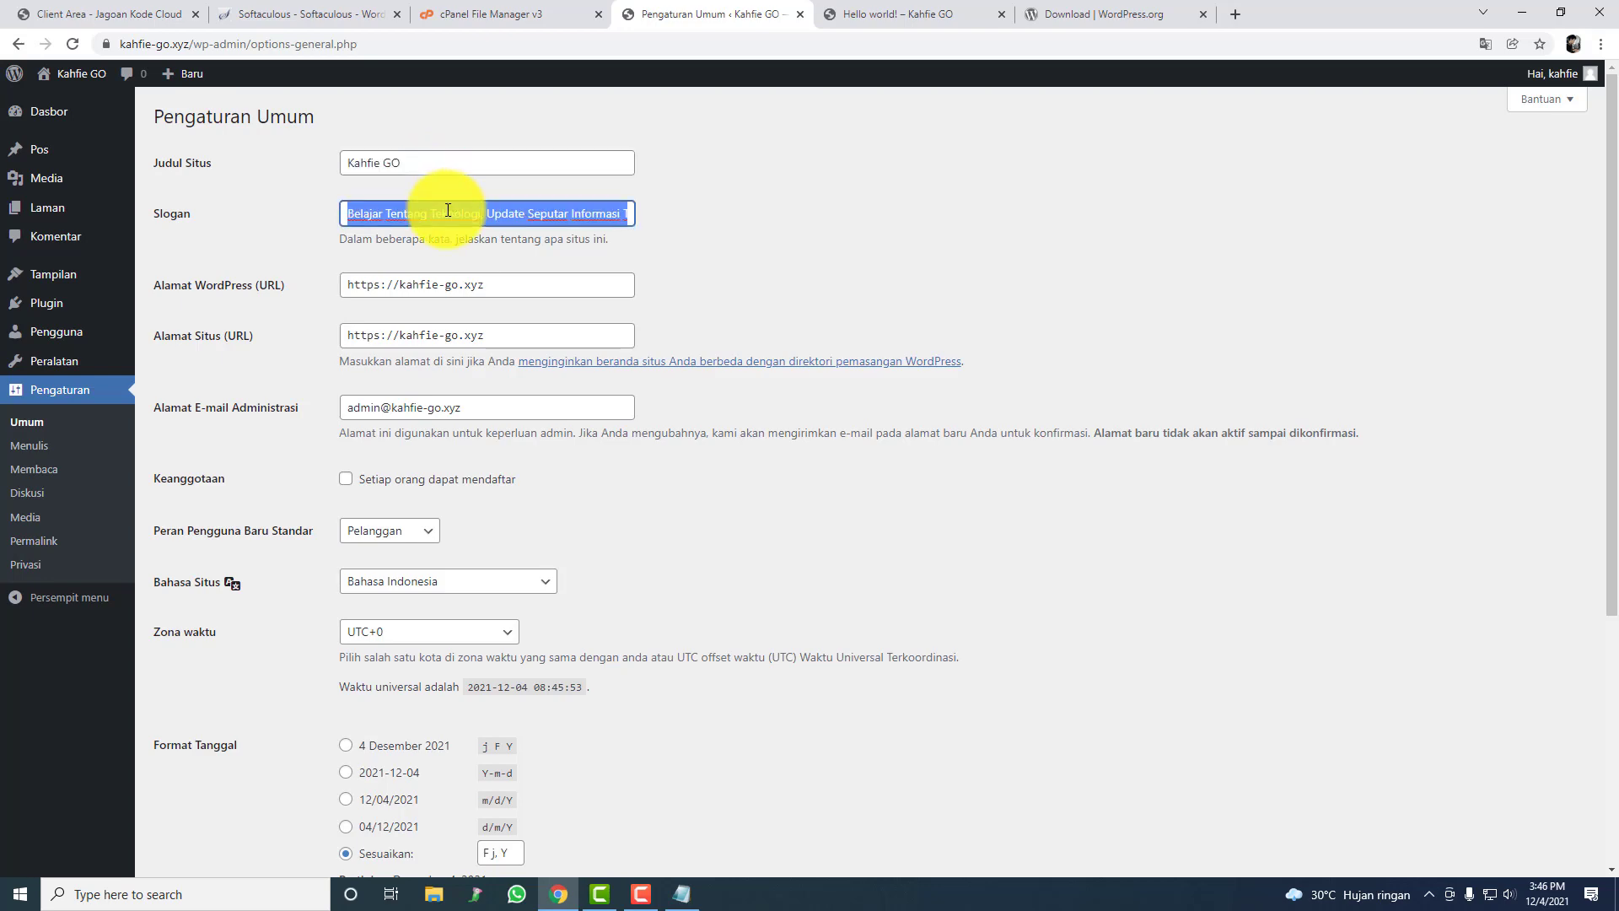
click(786, 246)
scroll(317, 521, down, 4)
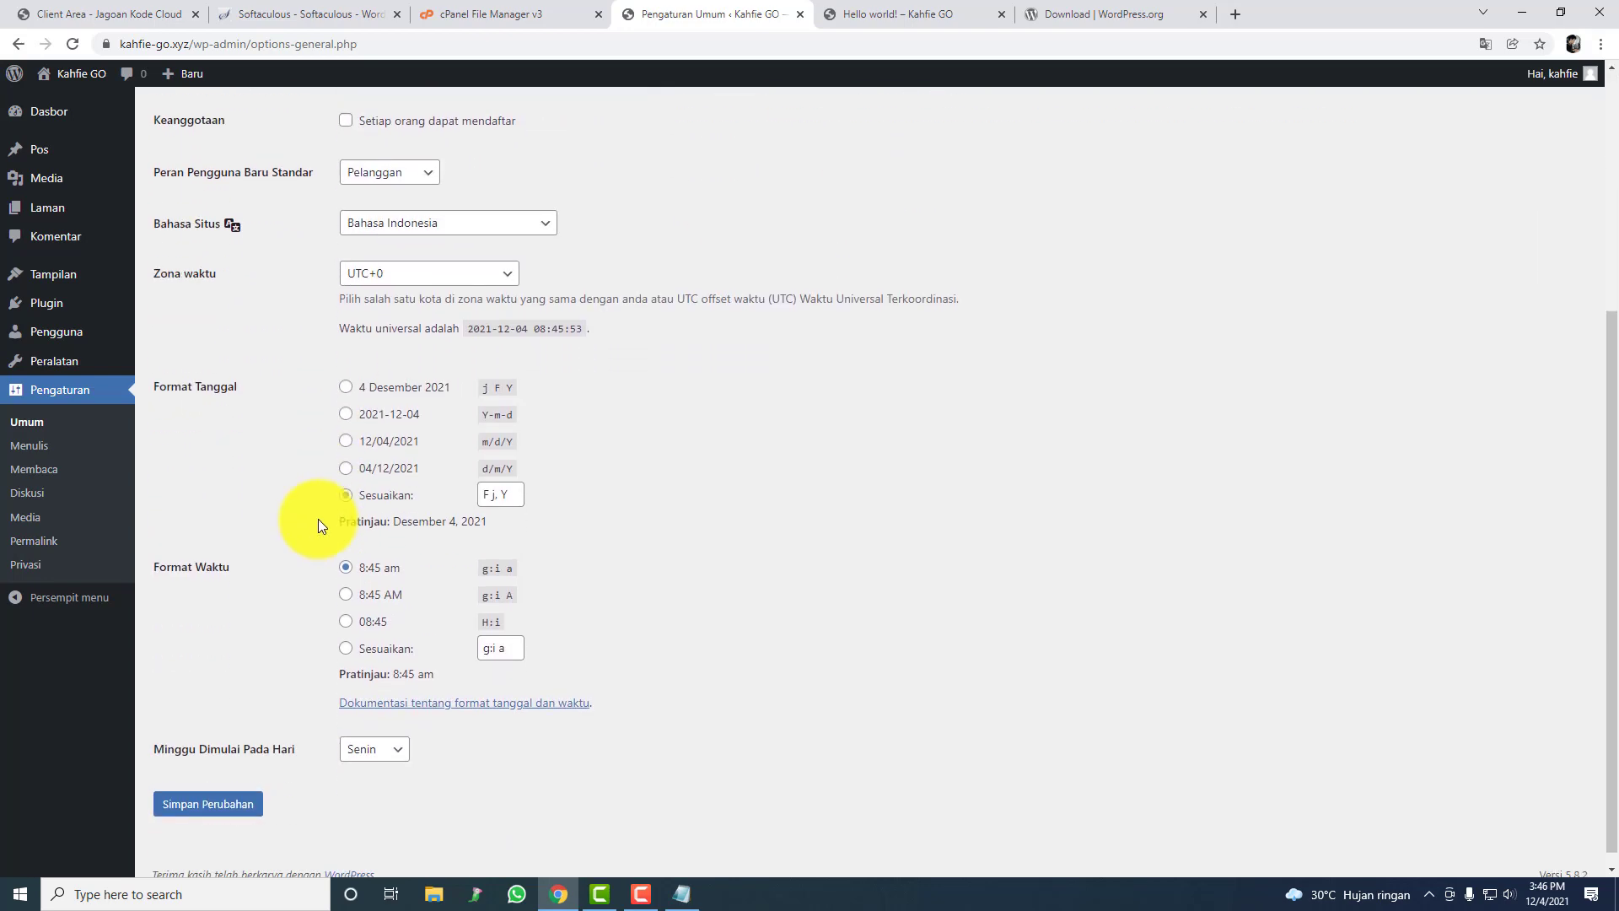
scroll(368, 504, up, 4)
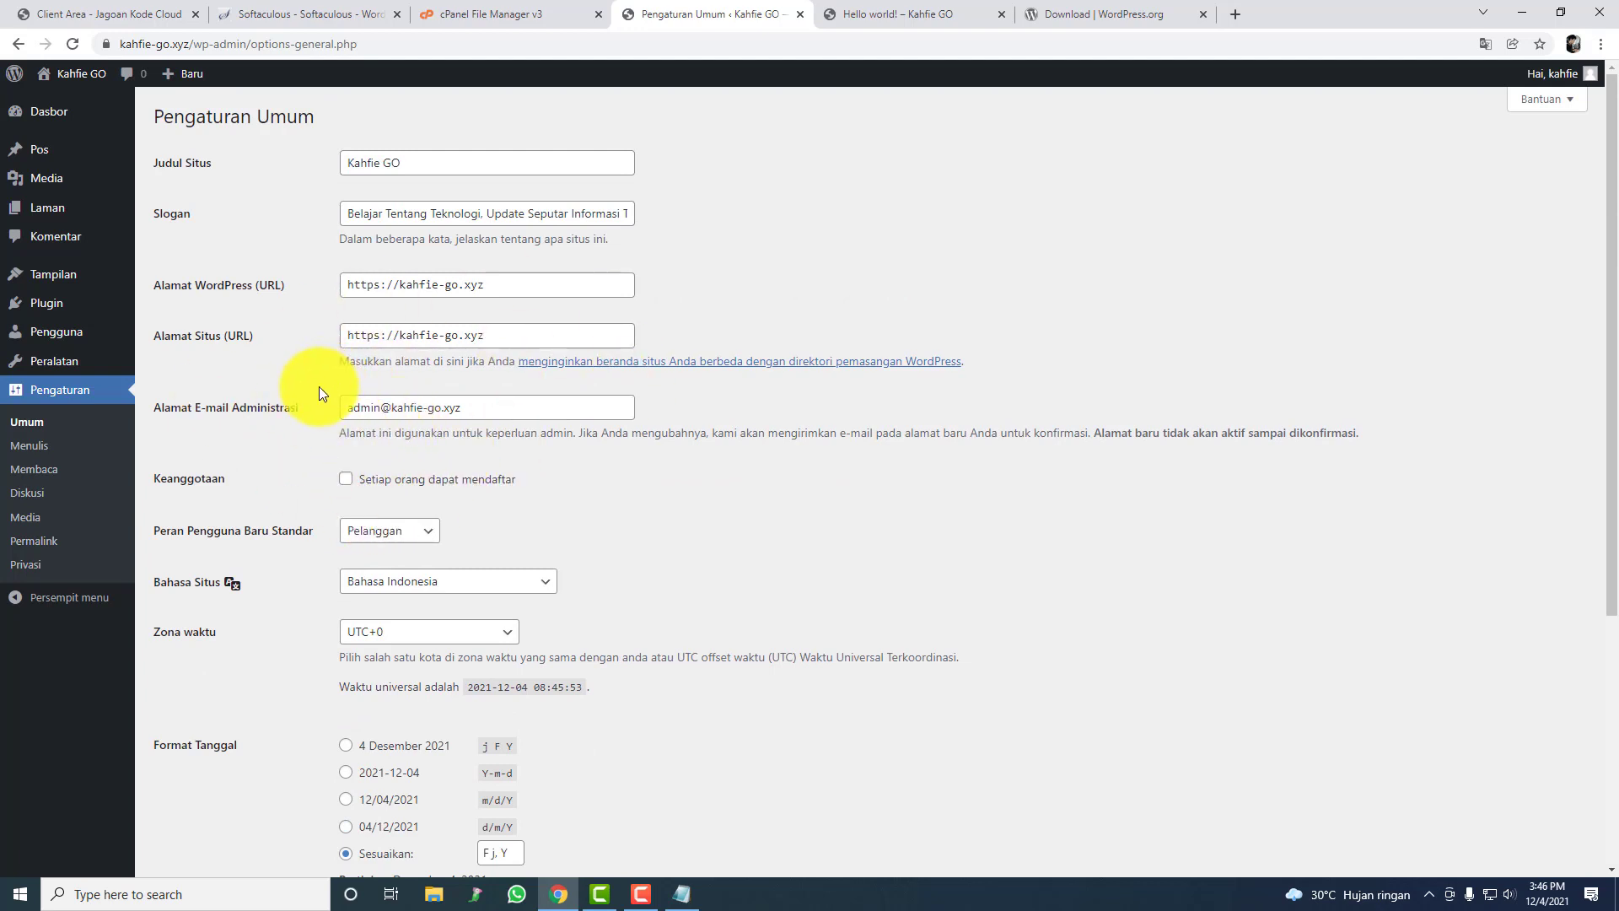
Step: Review the writing and reading settings, comparing the homepage display option with the live site's front page
click(102, 455)
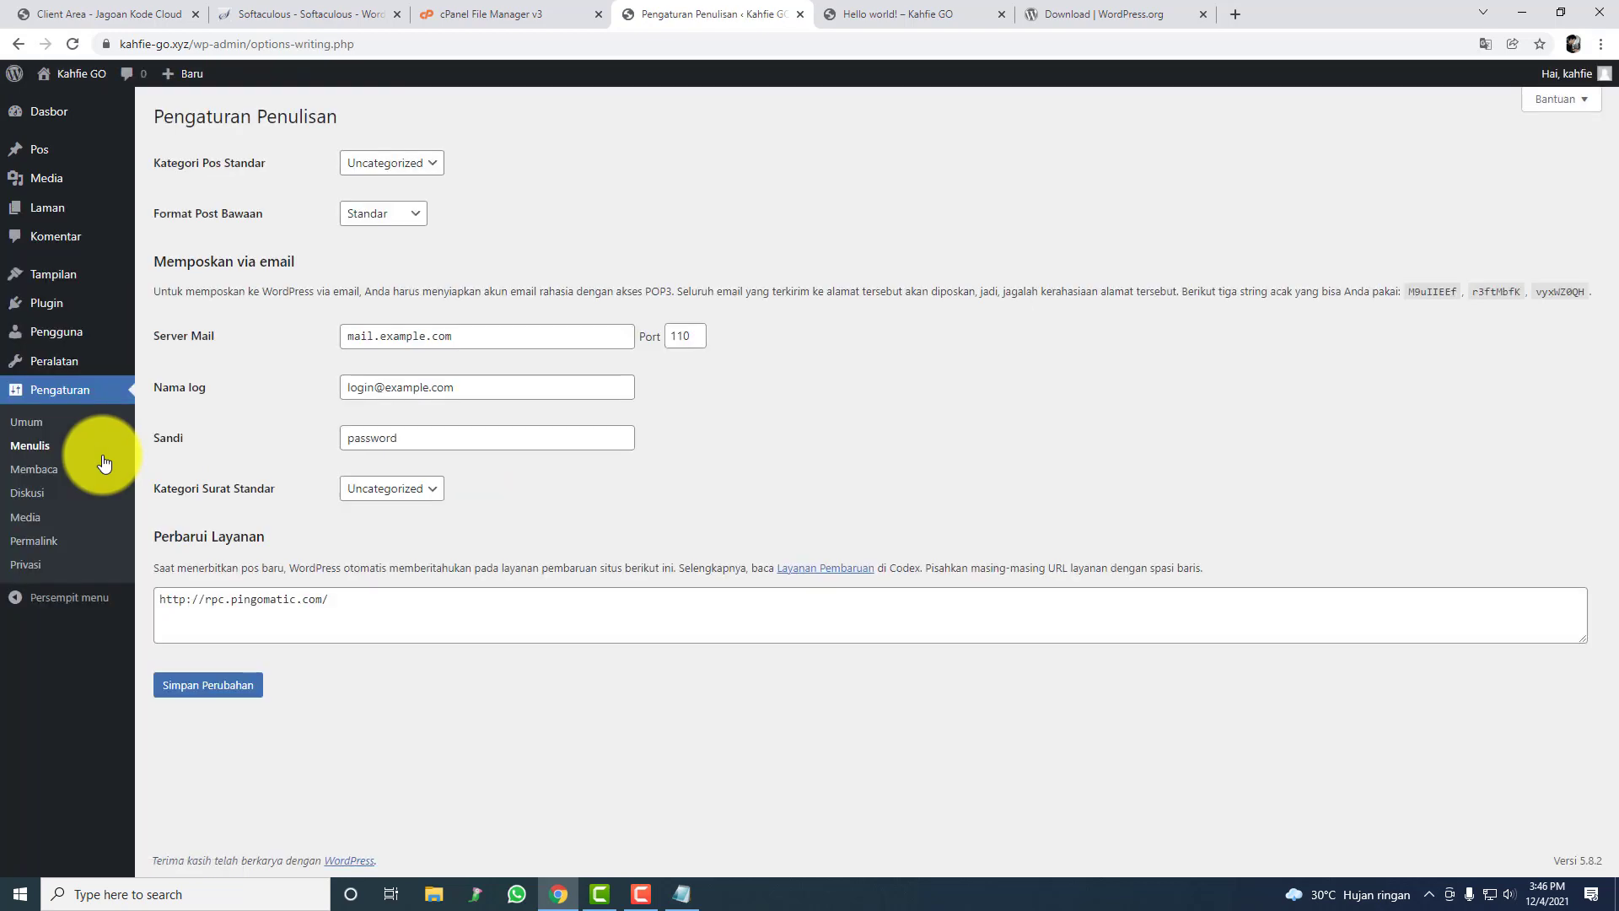
click(102, 469)
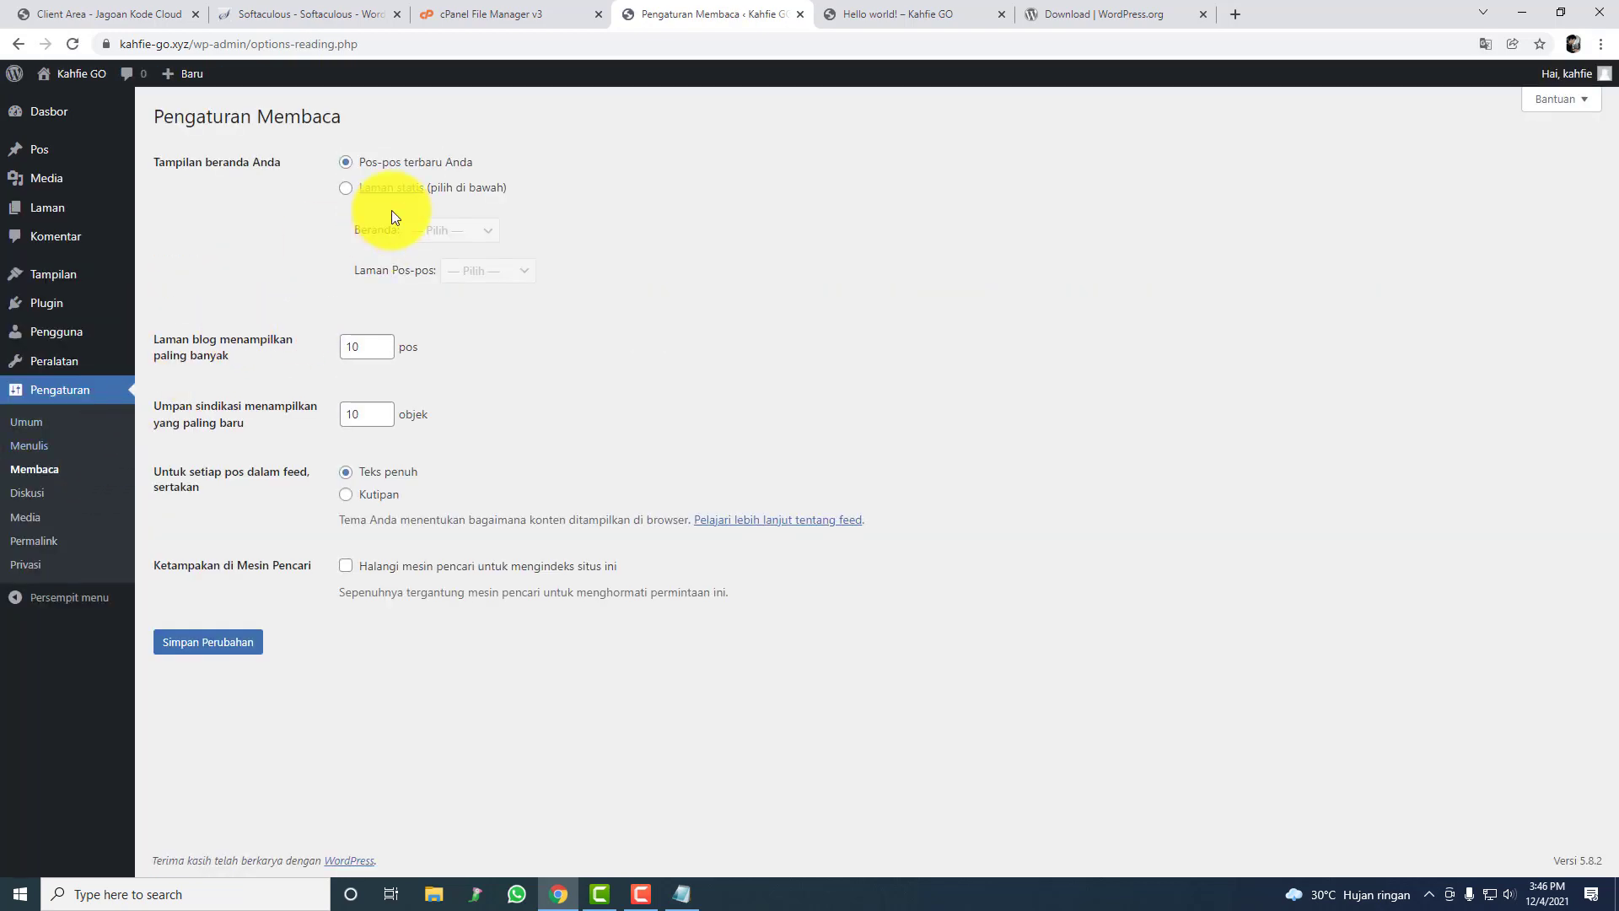
click(941, 9)
scroll(503, 398, down, 5)
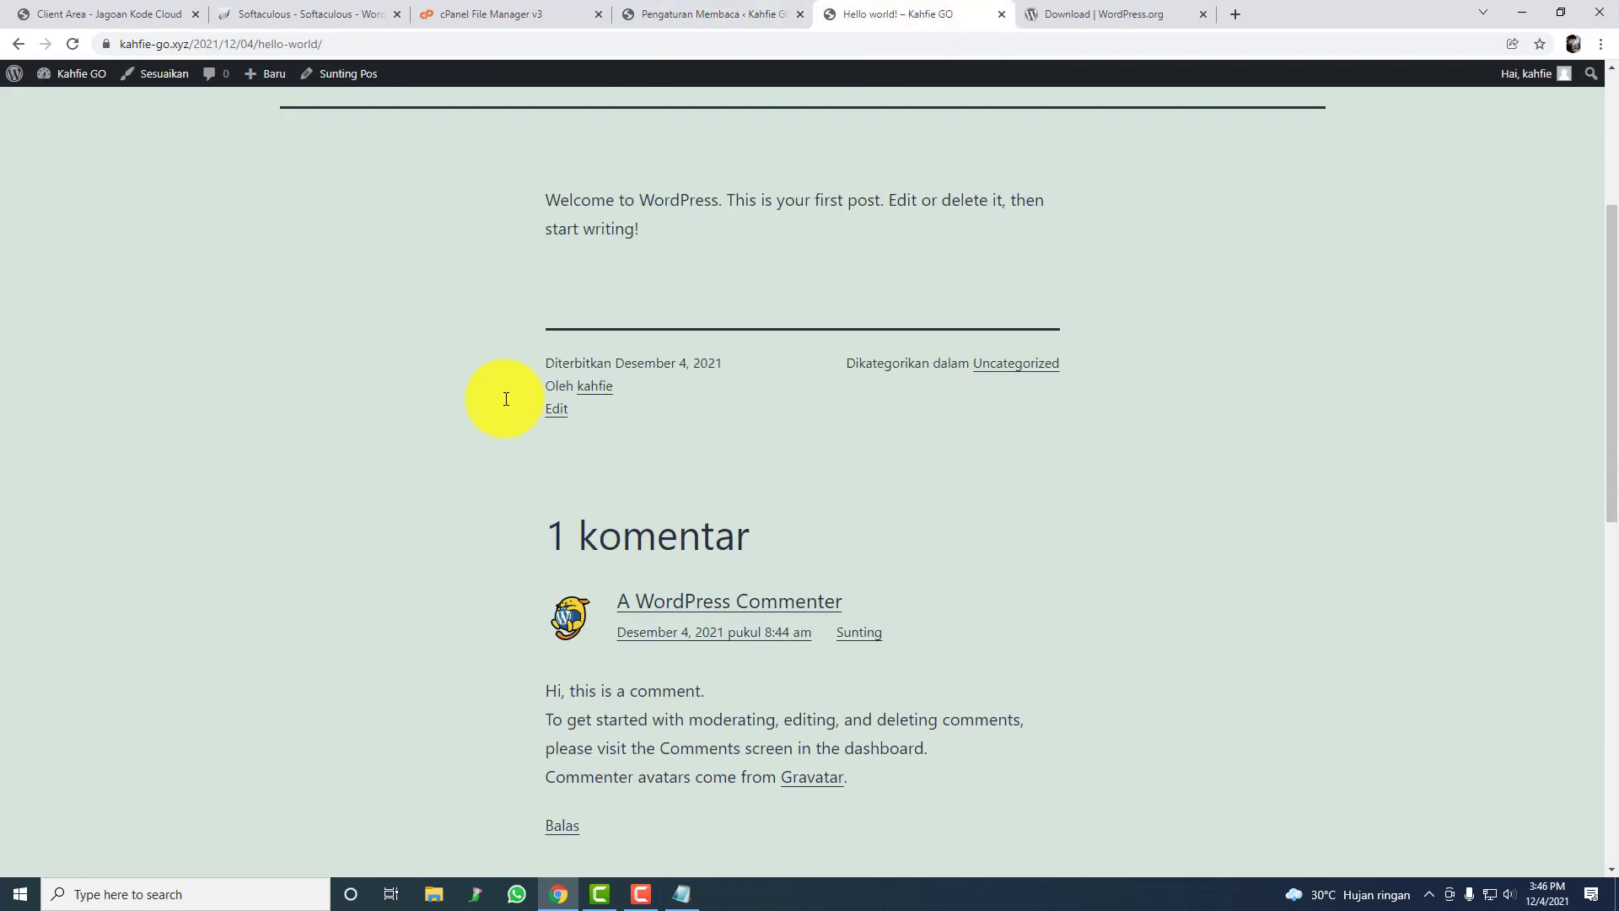
scroll(665, 436, up, 5)
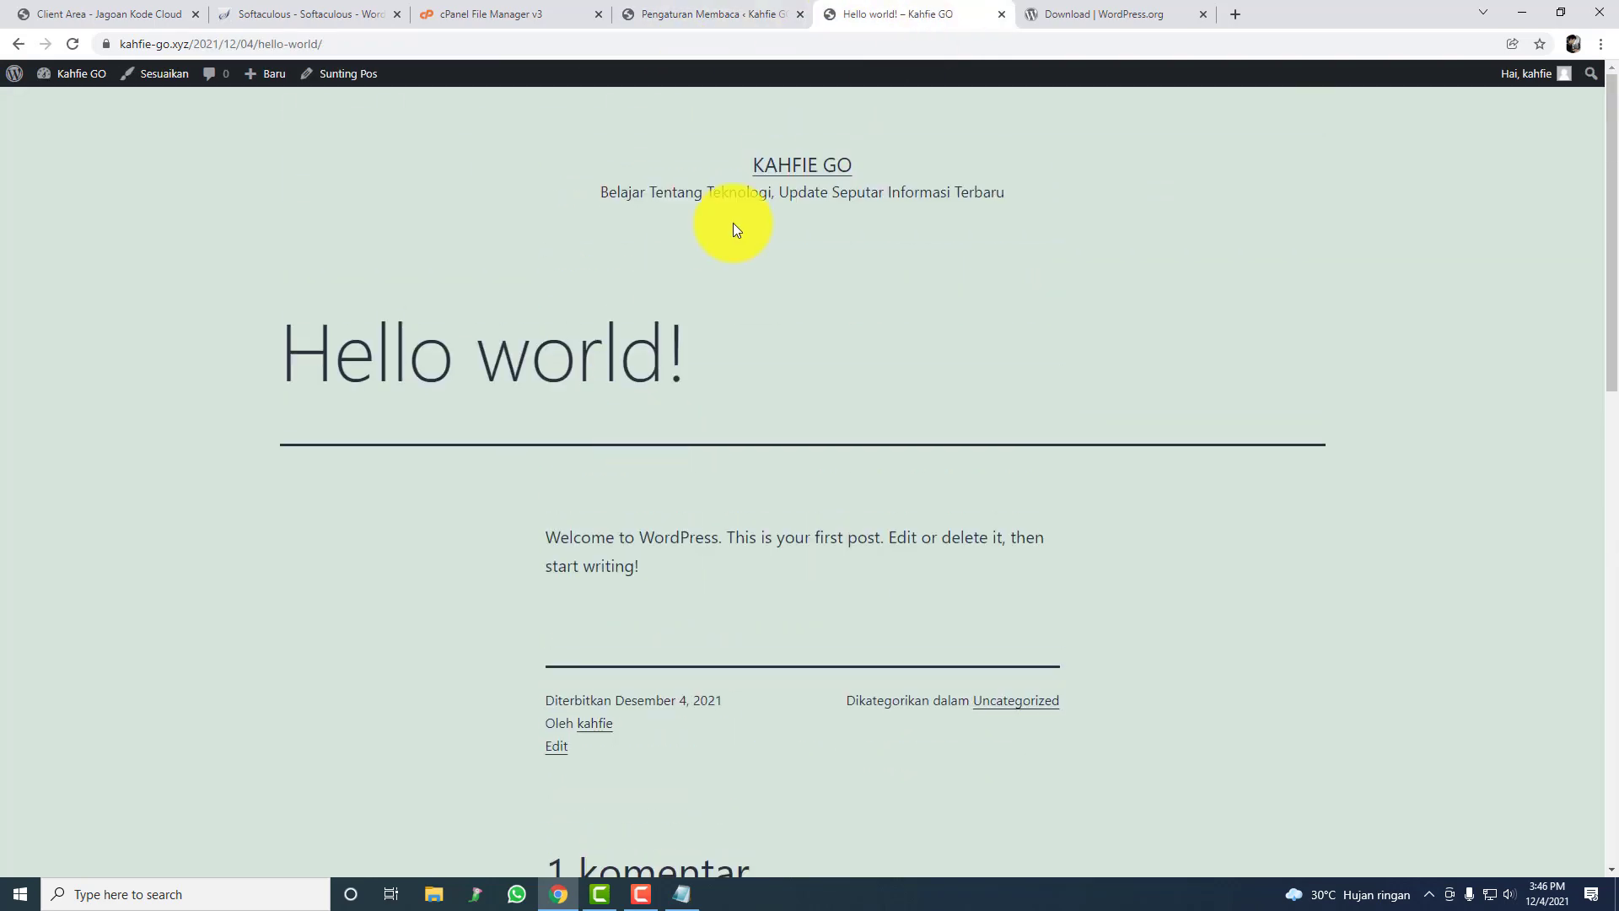
click(784, 163)
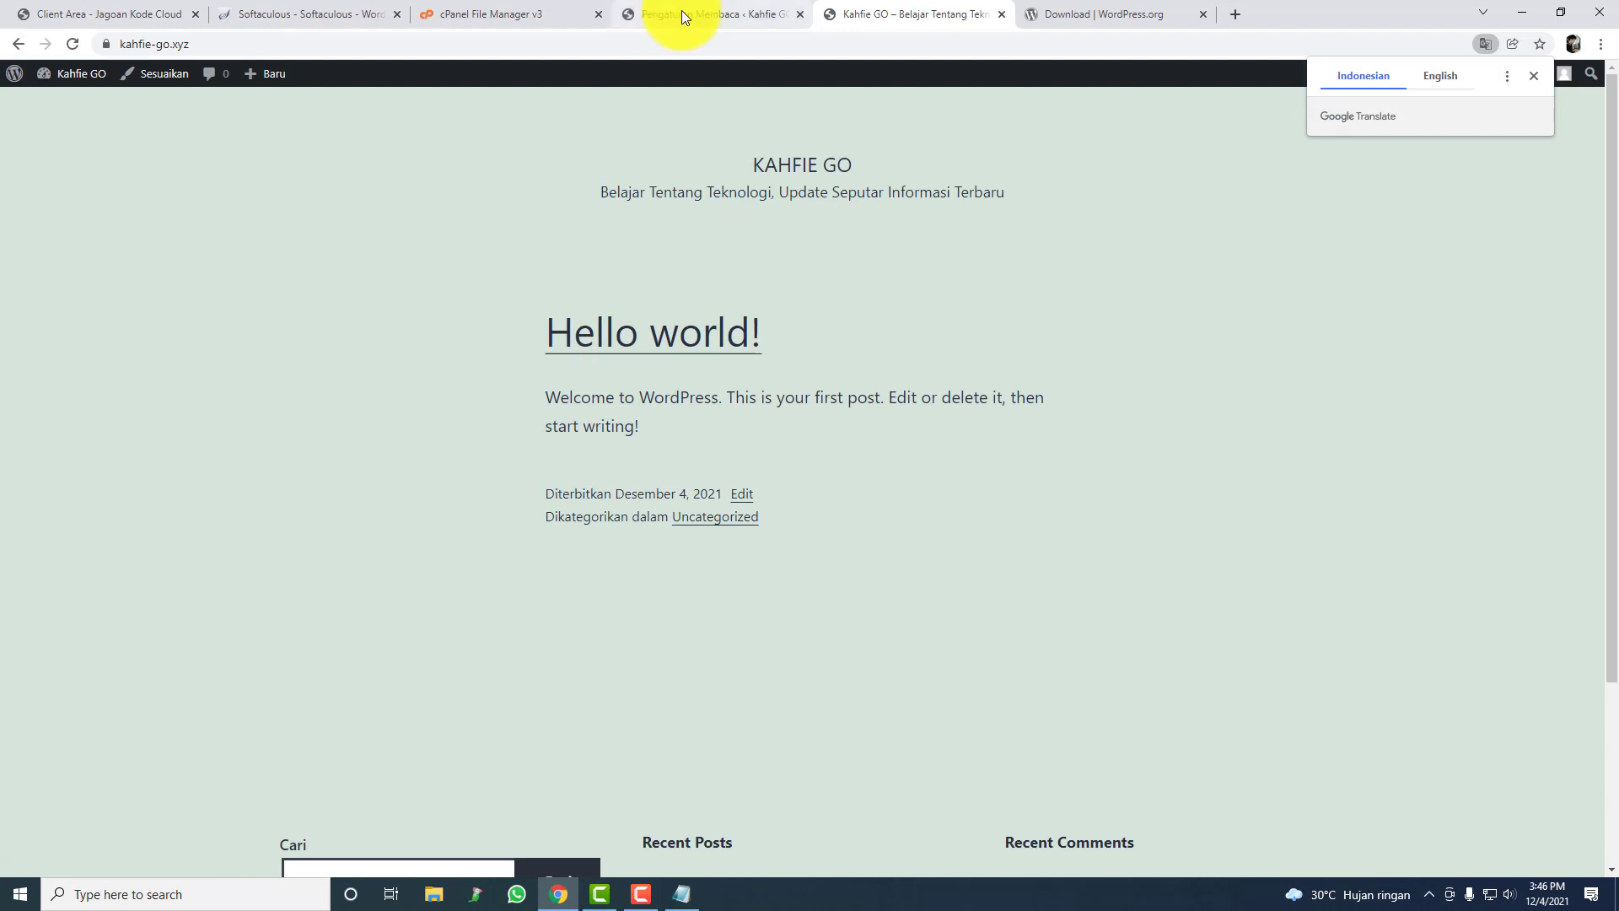
click(682, 12)
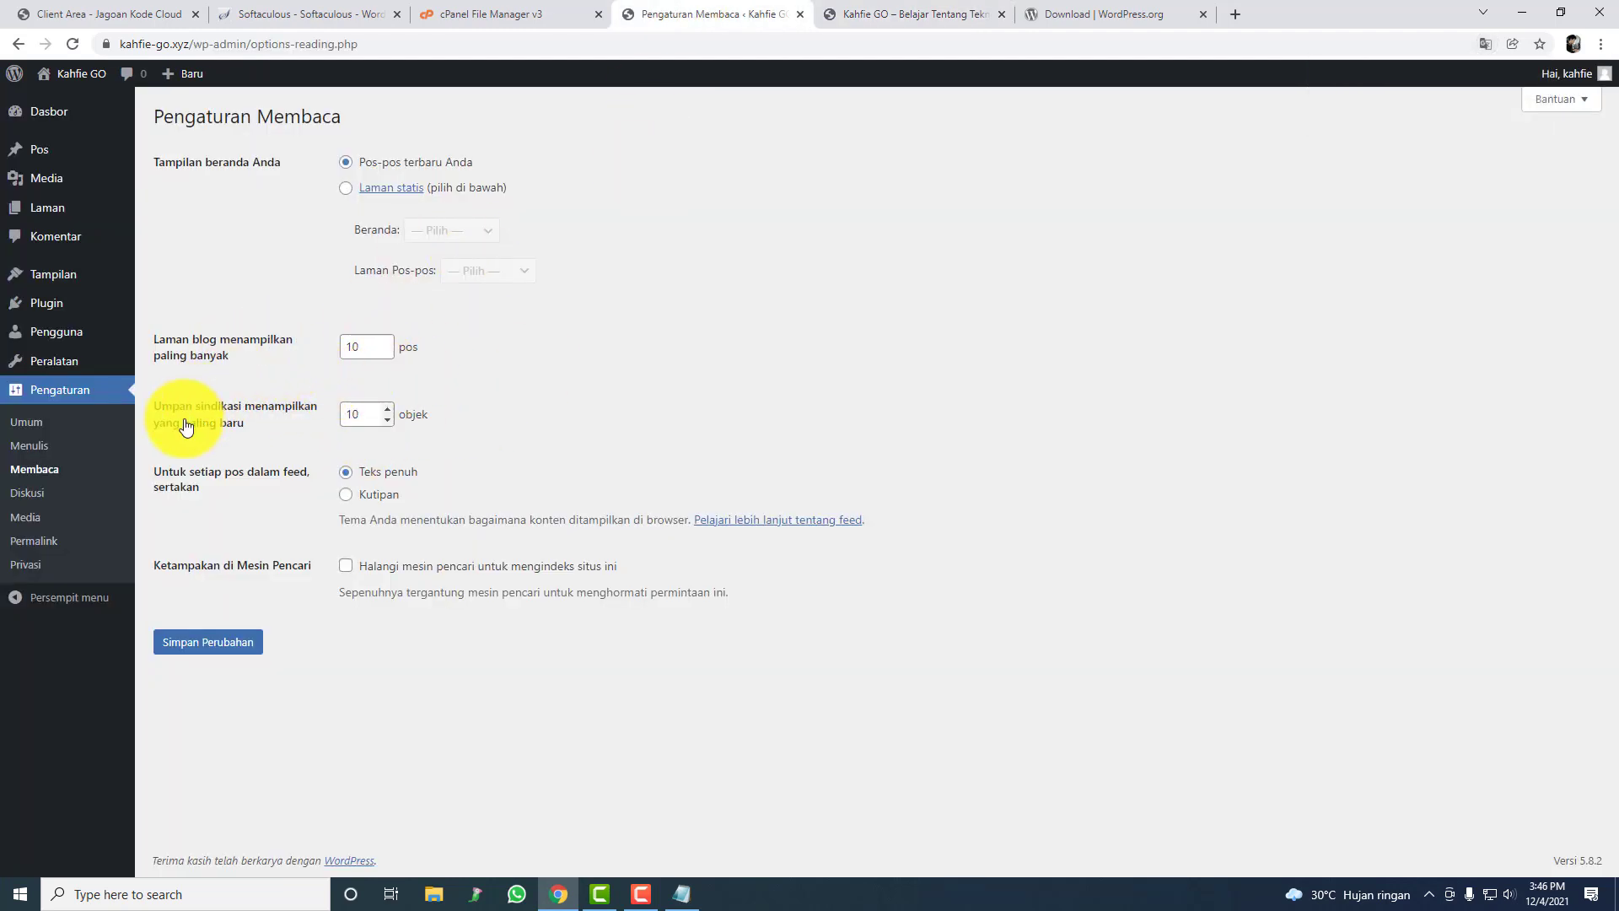
Step: Review the discussion settings down to the avatar options, and open the media settings
click(119, 492)
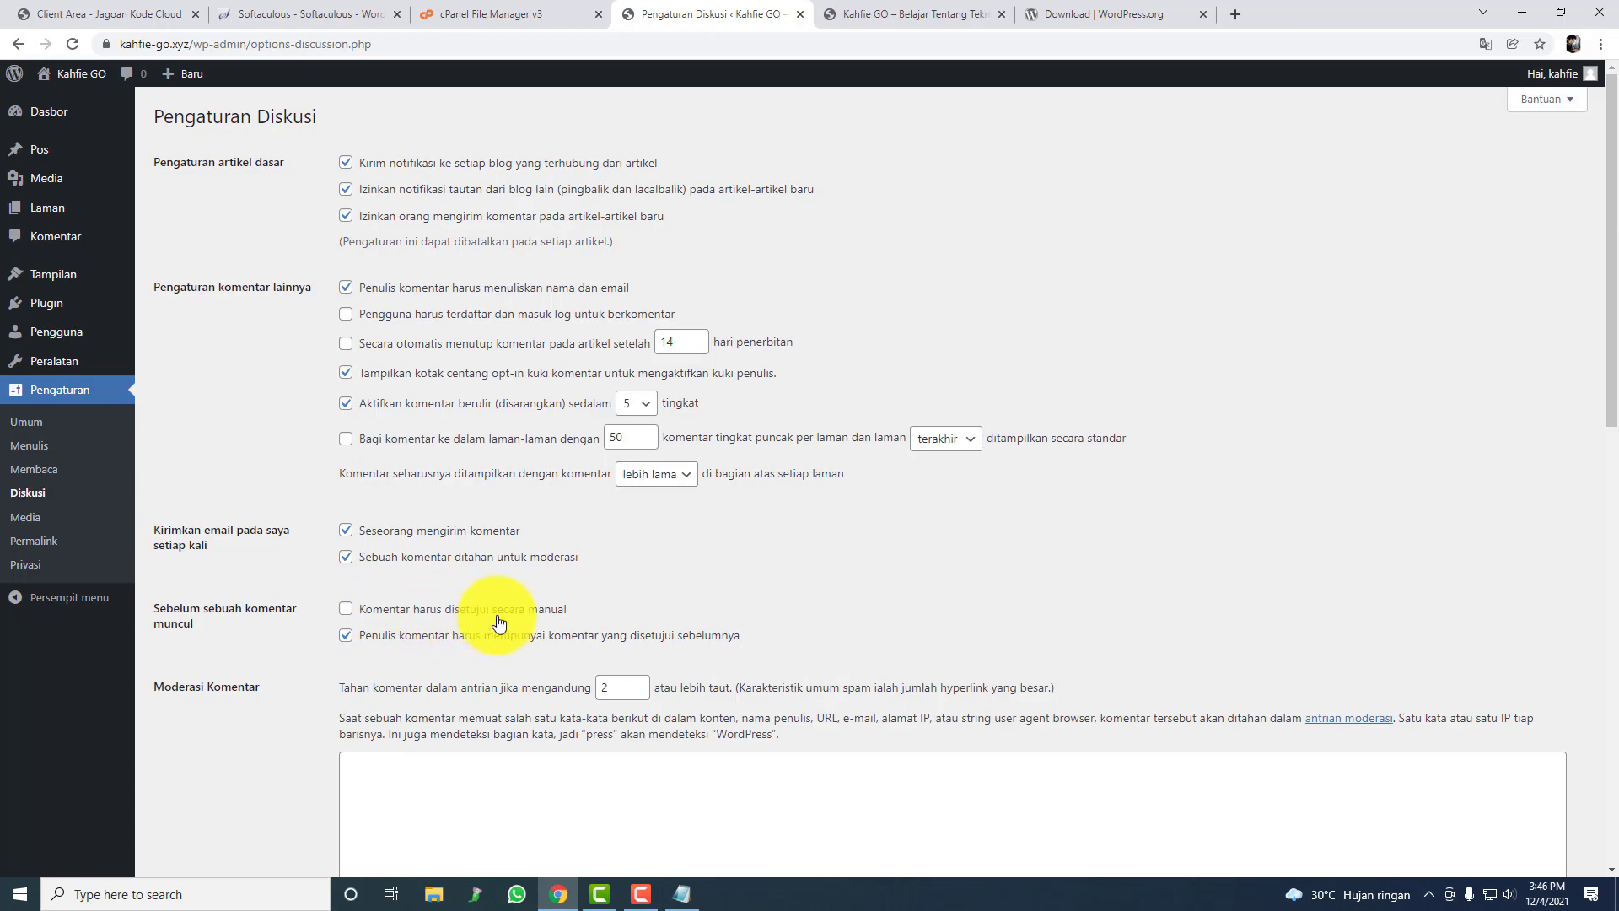
scroll(496, 618, down, 7)
scroll(497, 620, down, 5)
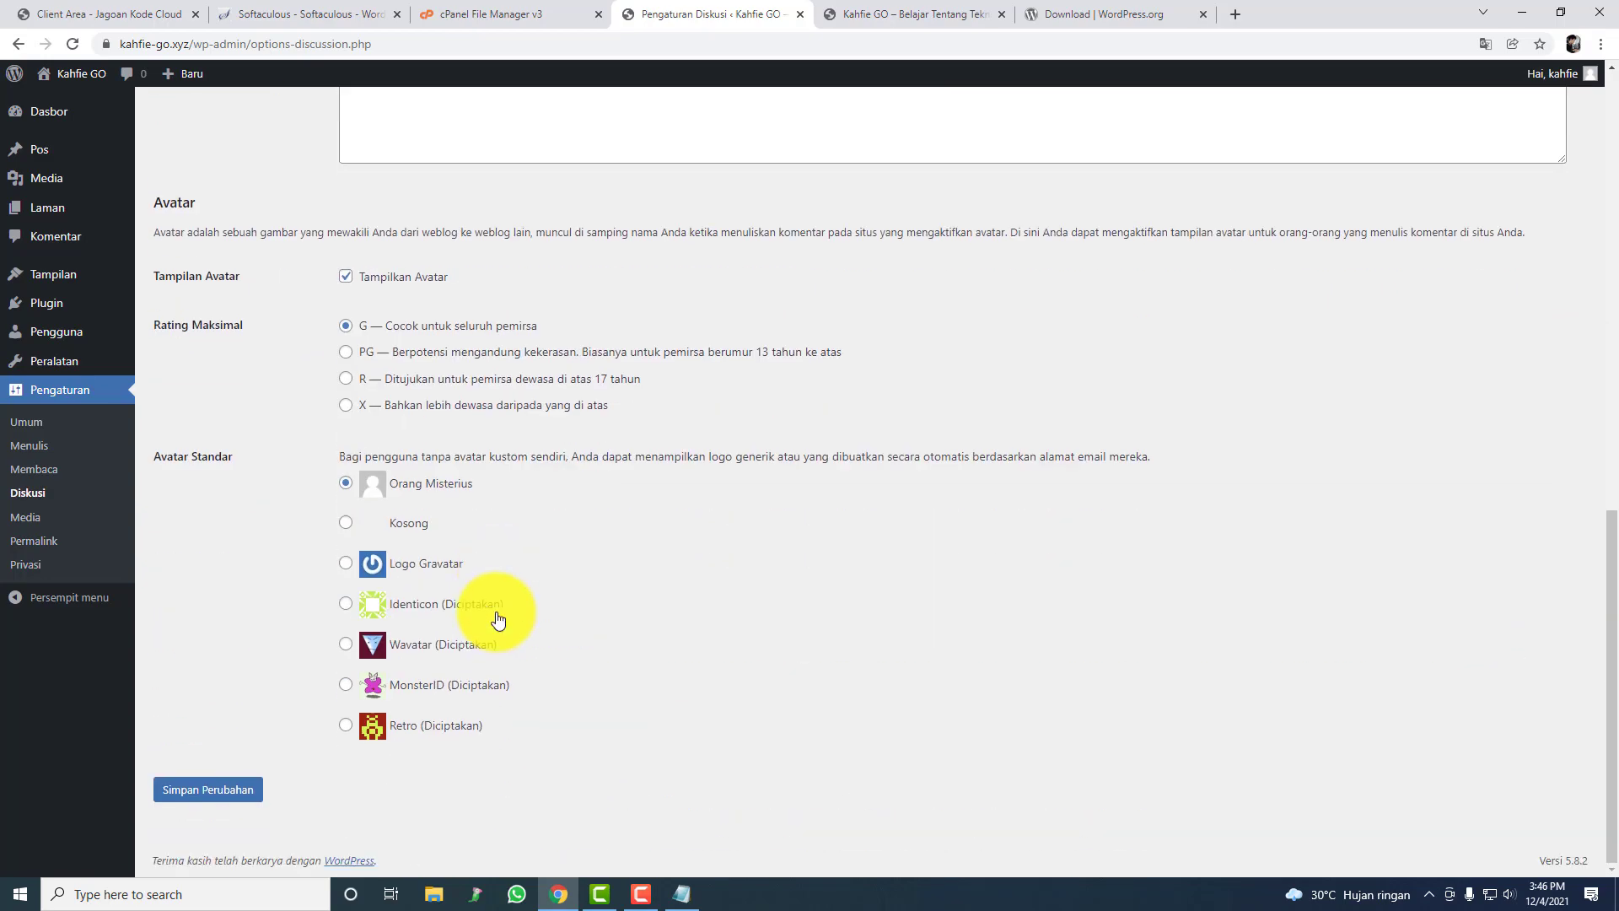
scroll(496, 615, up, 12)
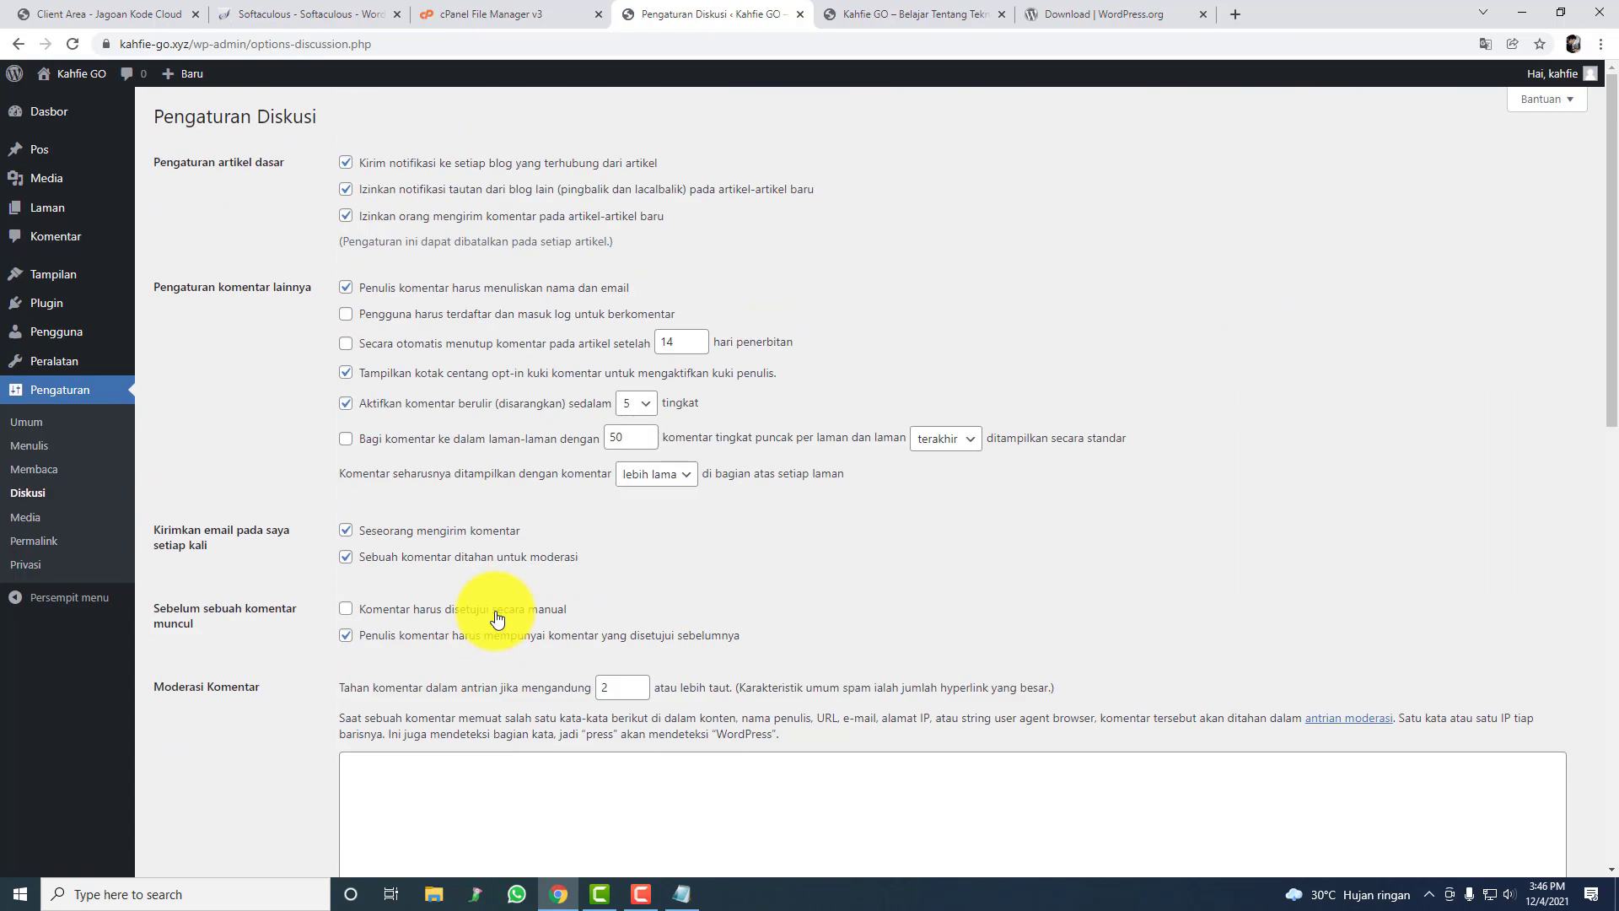
click(46, 528)
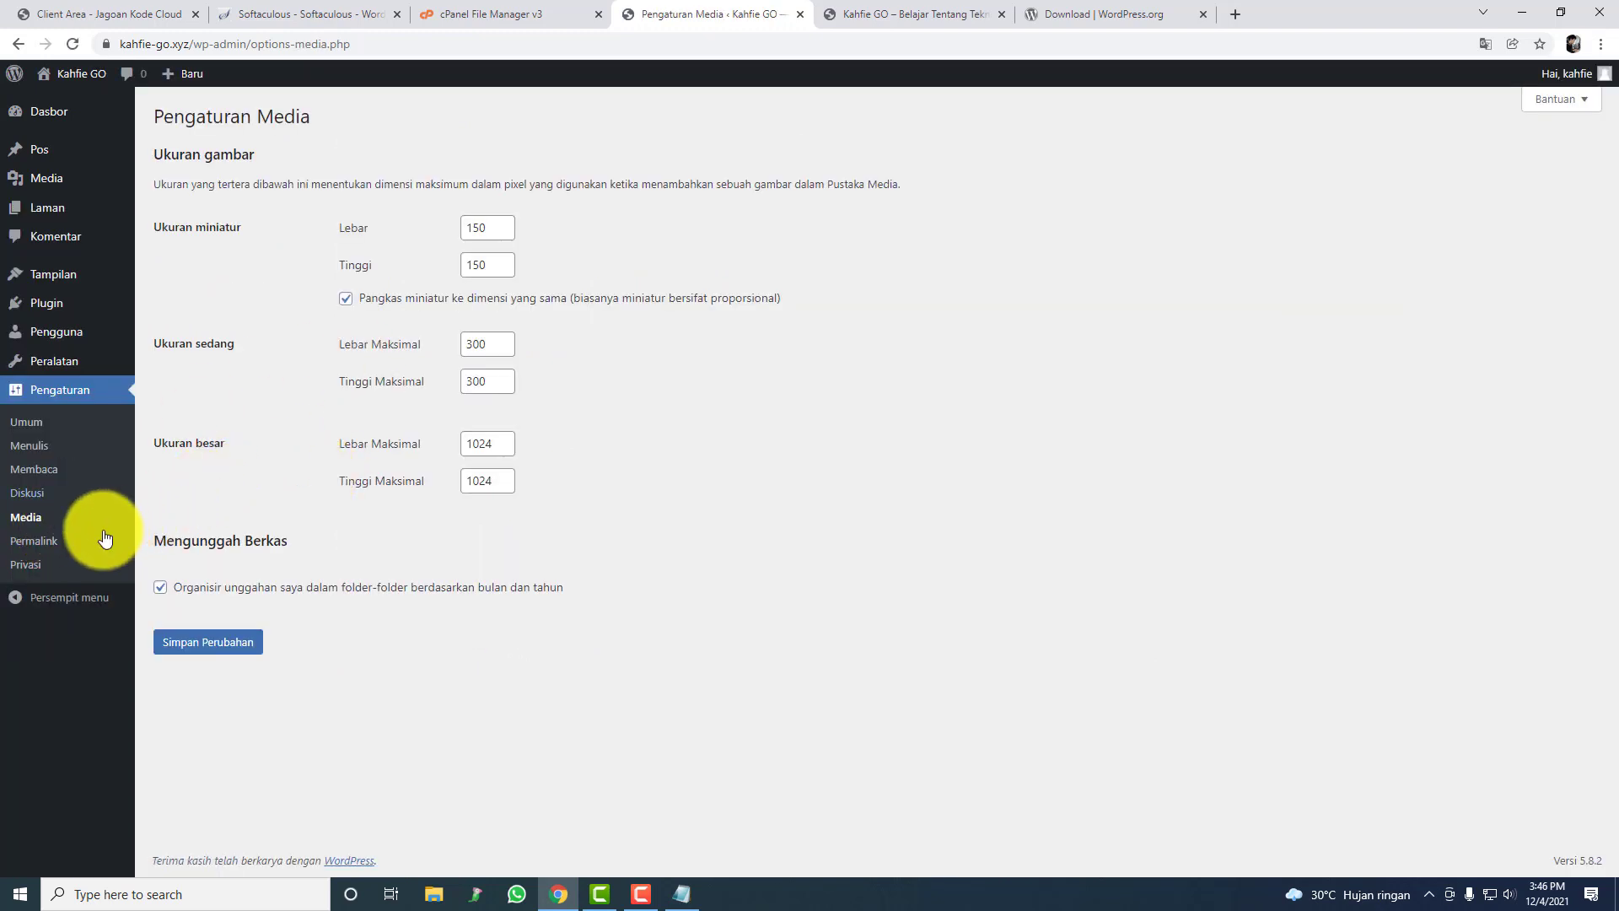
Step: Open the permalink settings and examine the date-based URL of the "Hello world!" post on the live site
click(59, 543)
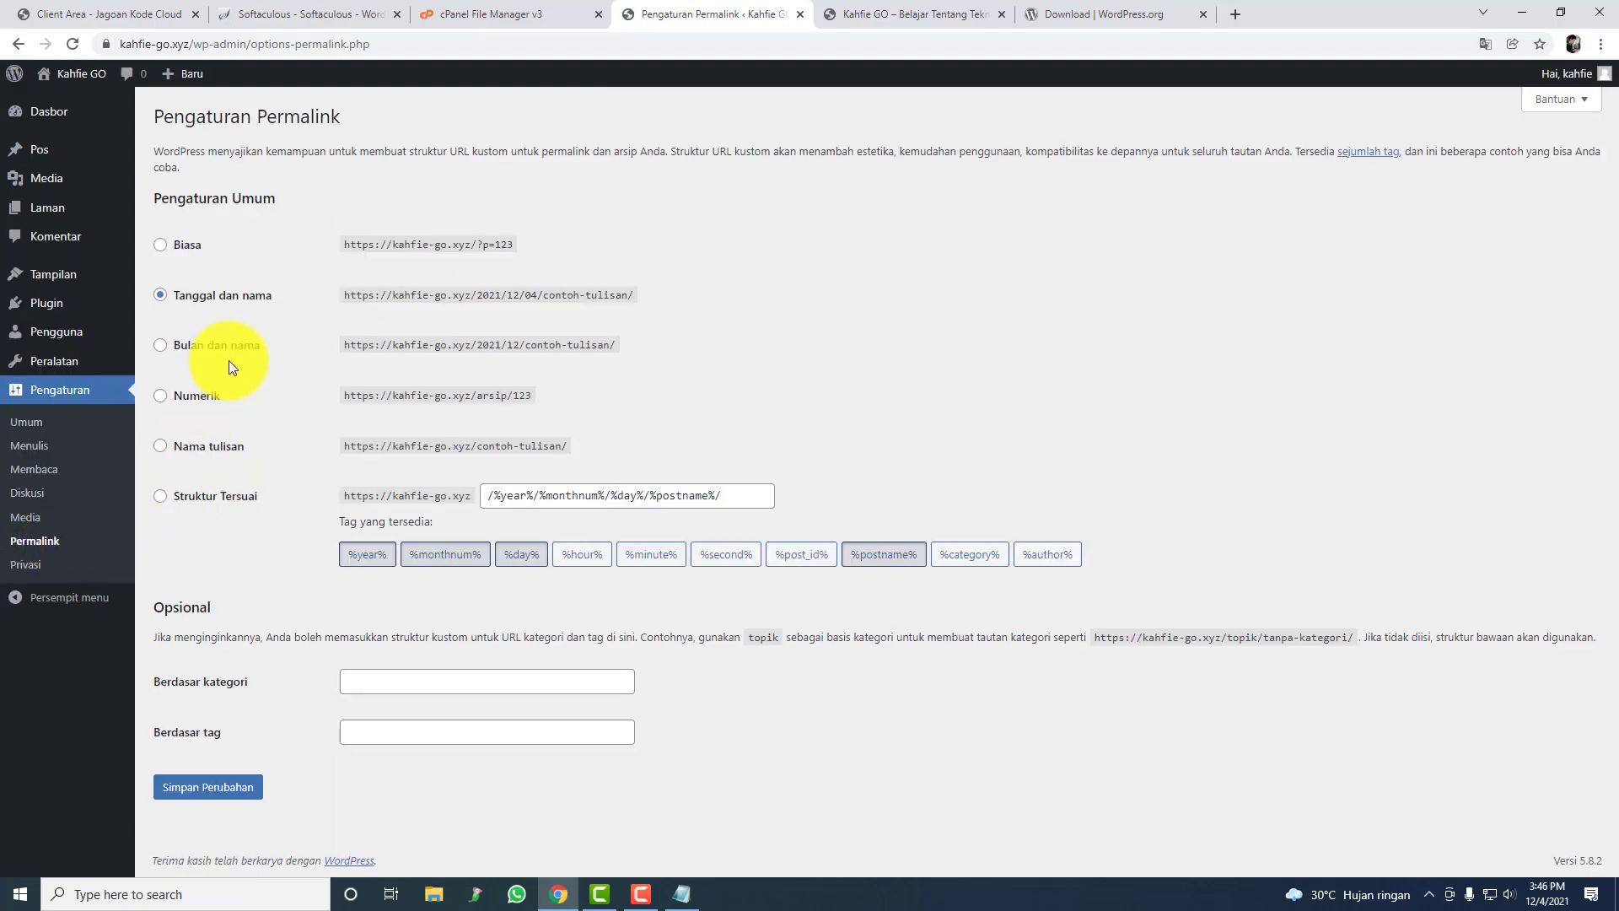
click(927, 13)
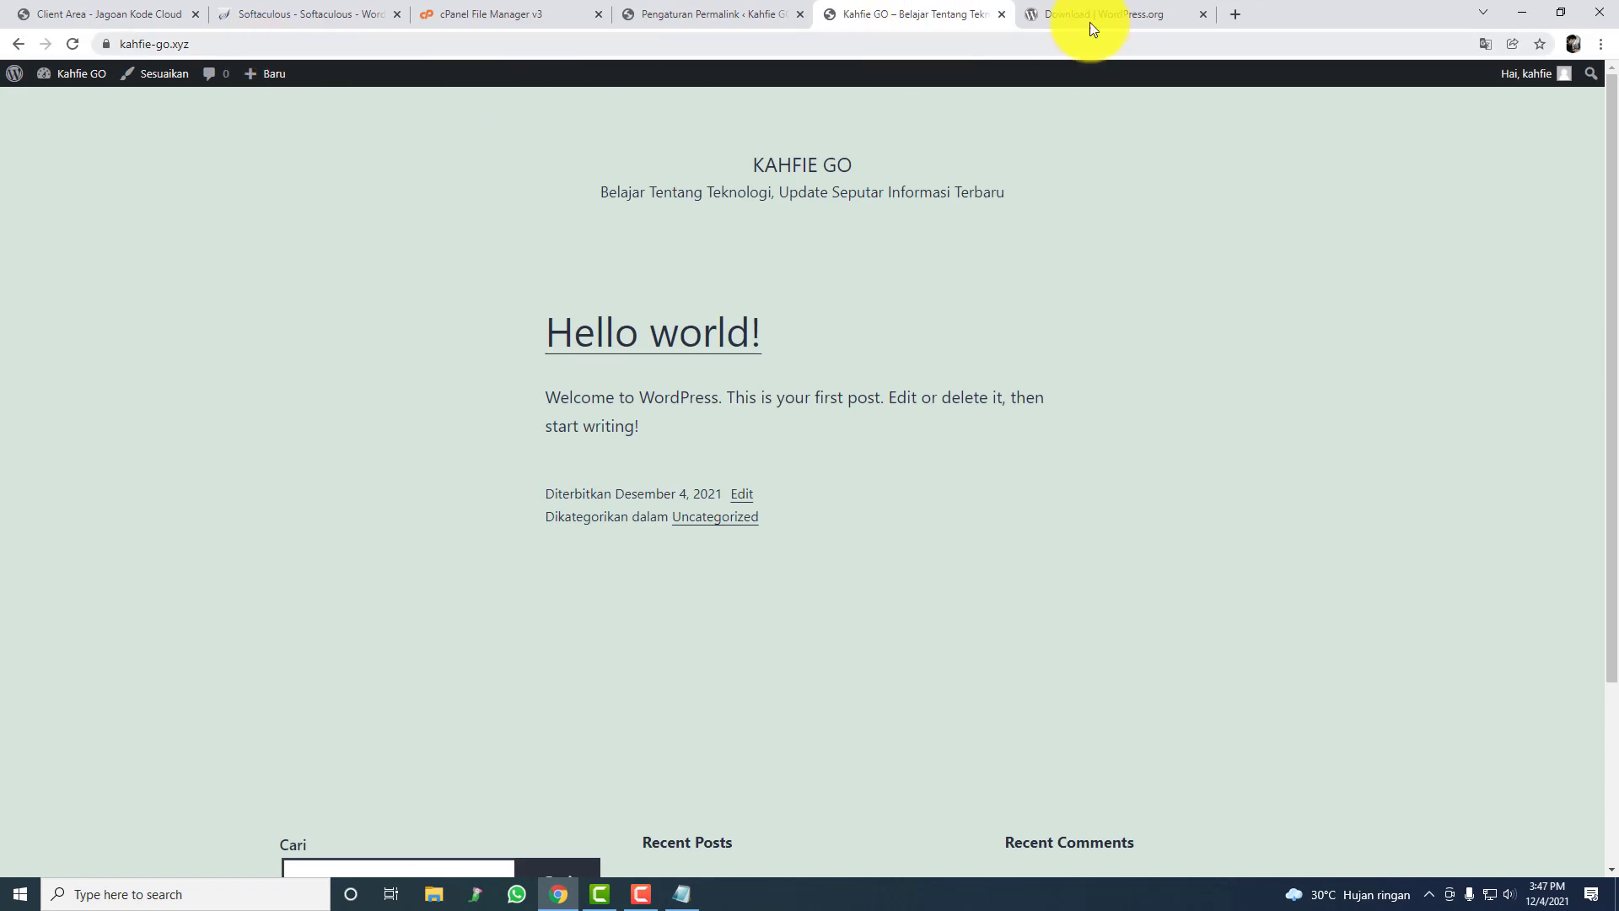
click(597, 361)
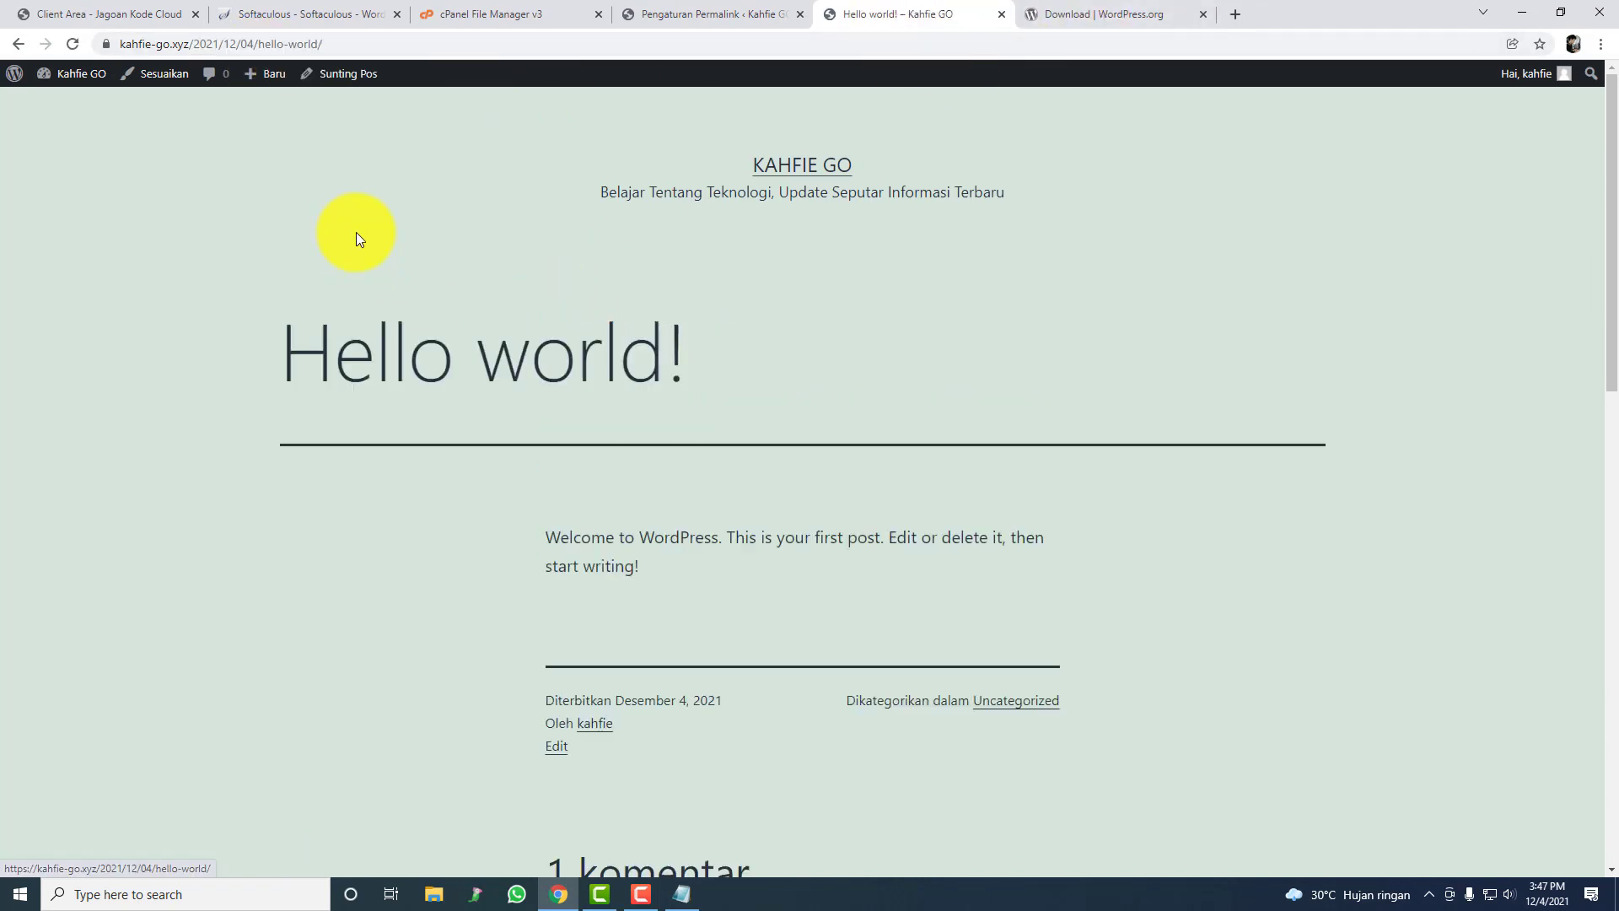
click(195, 47)
drag(194, 49, 258, 48)
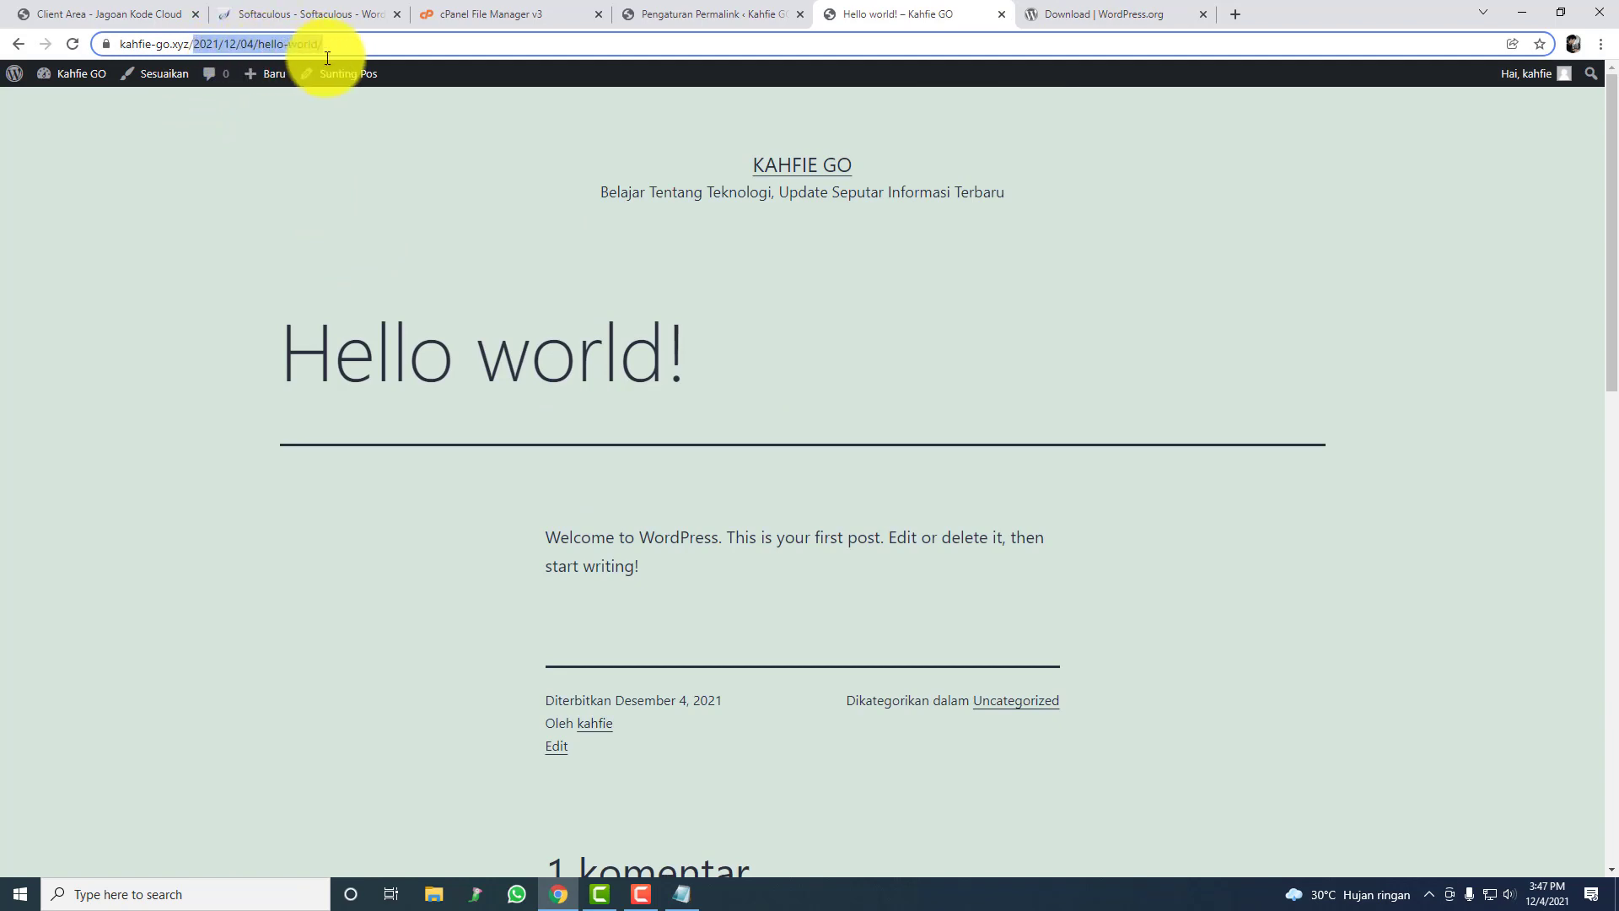
click(244, 236)
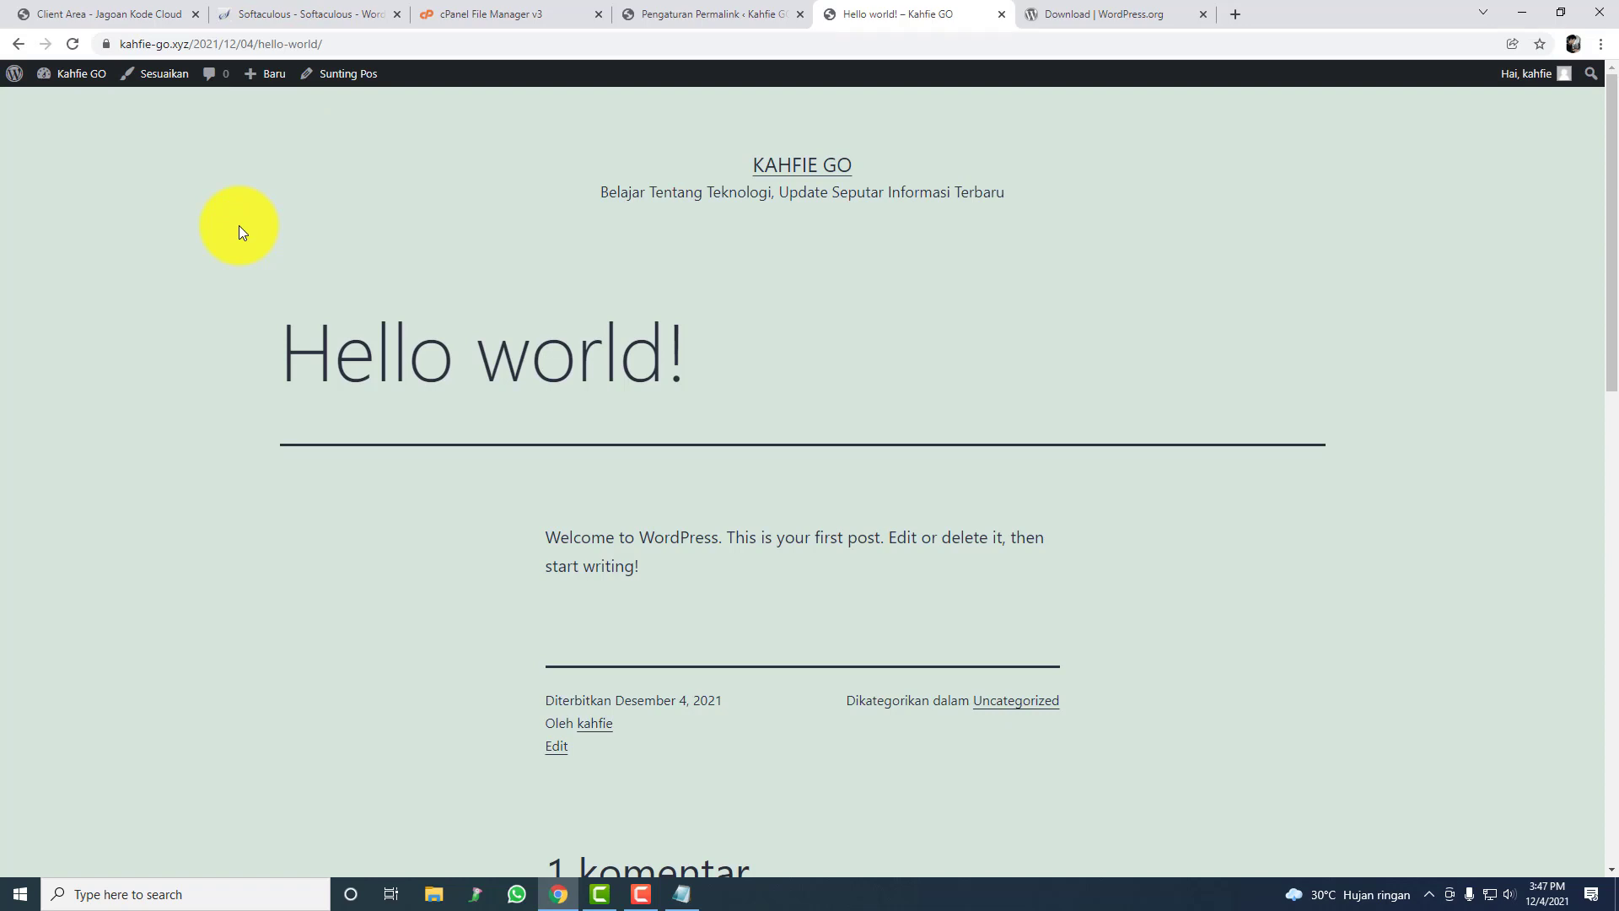
Step: Set the permalink custom structure to /%postname%/ and save the changes
click(690, 13)
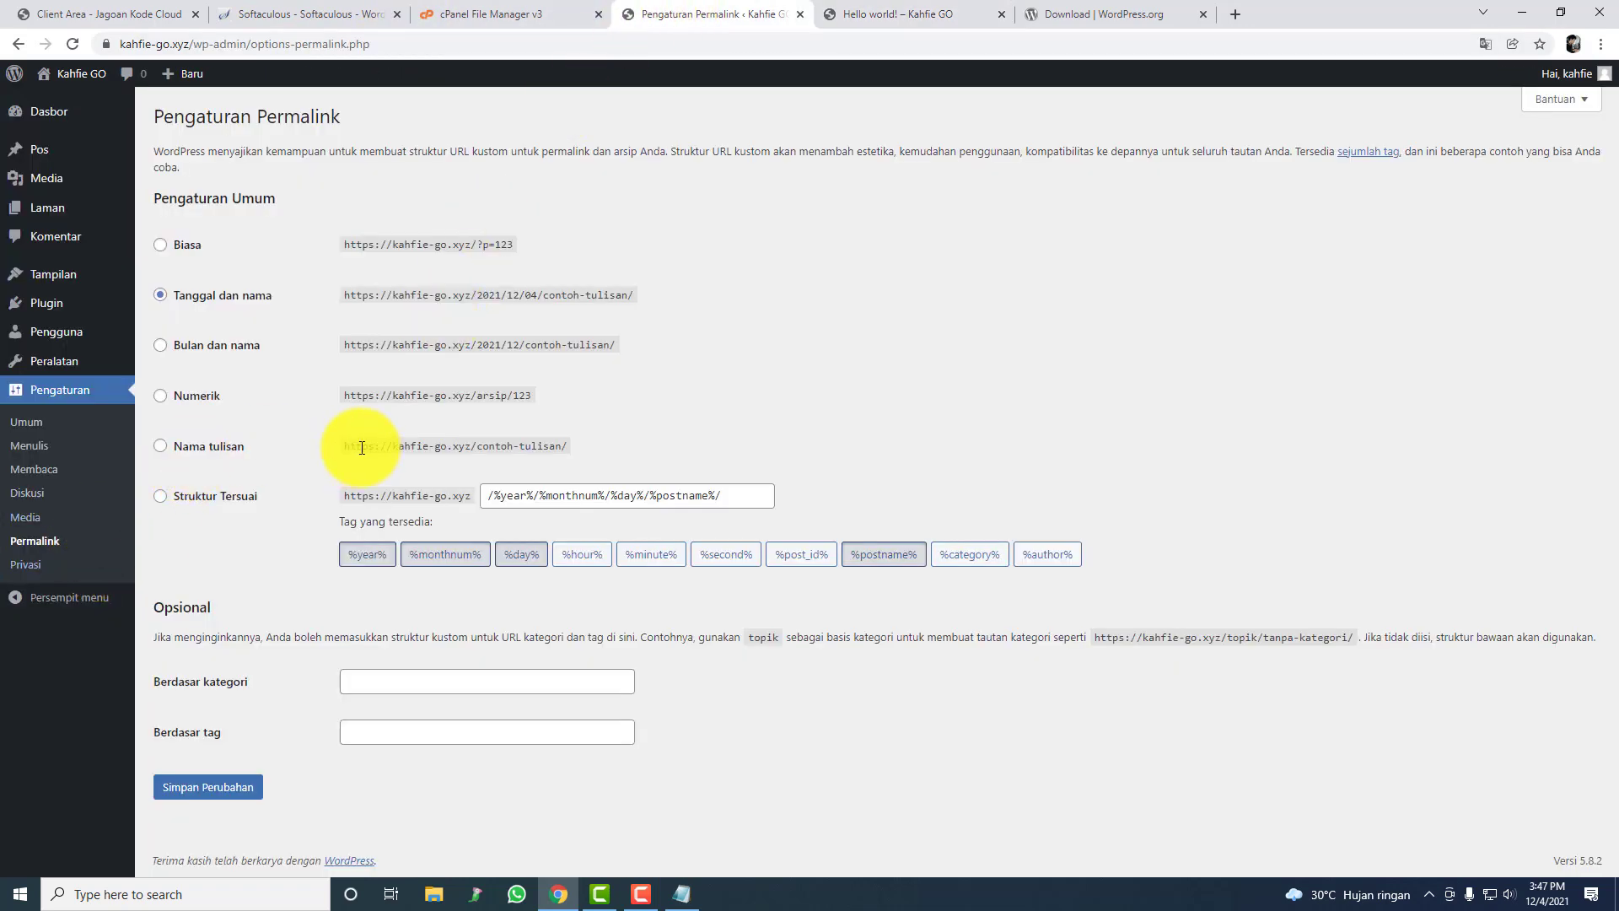
click(228, 502)
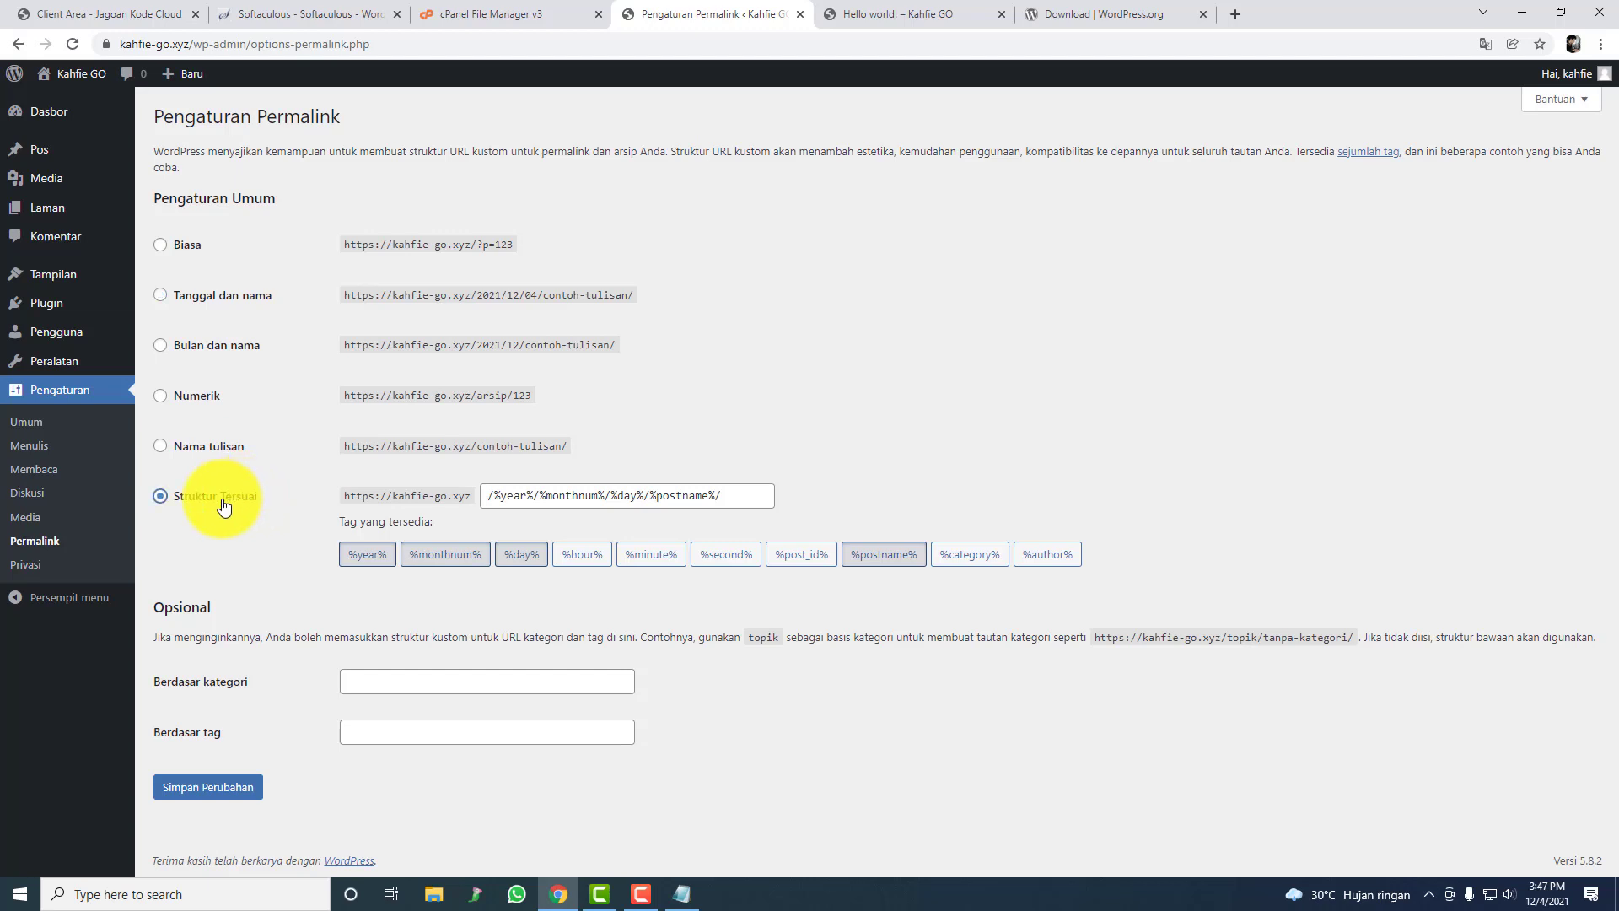
drag(745, 495, 281, 524)
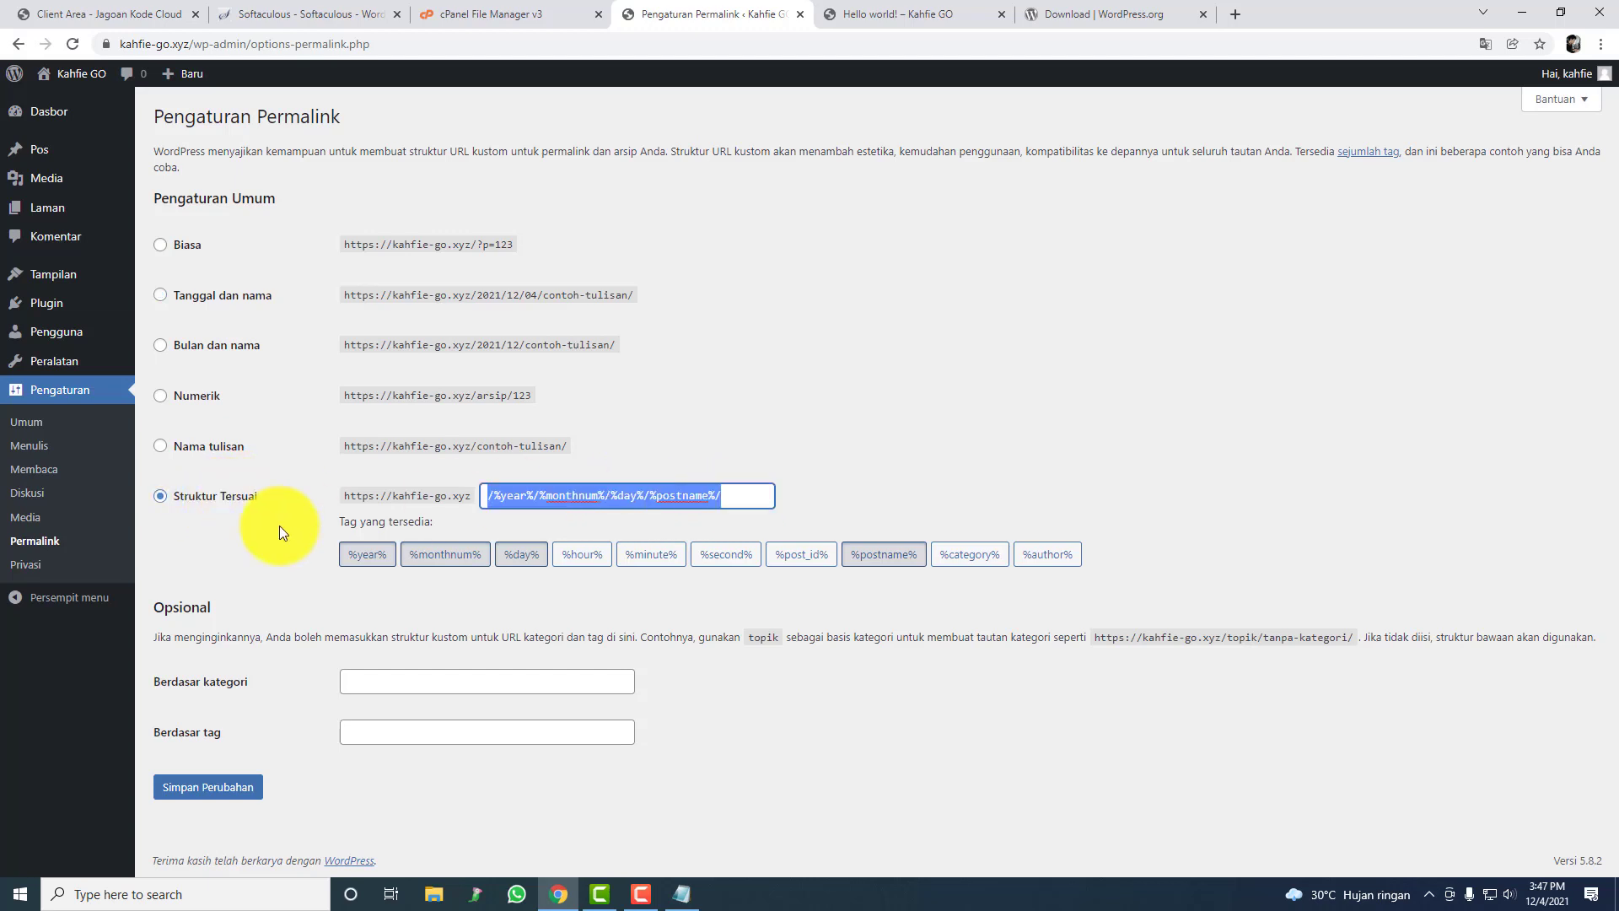
key(BackSpace)
click(867, 563)
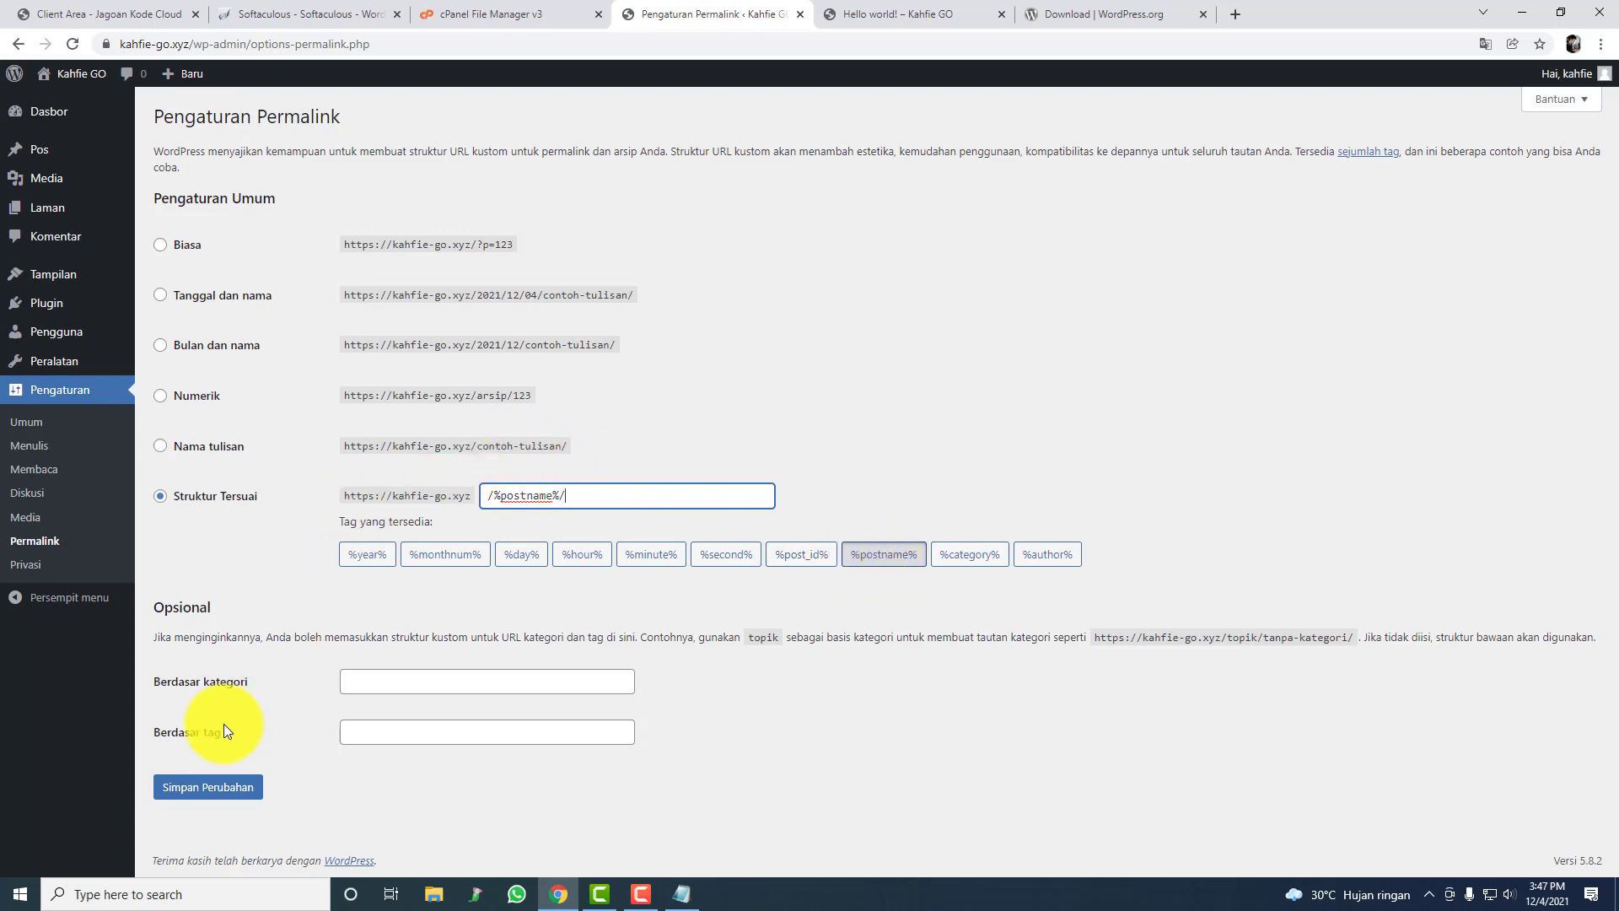
click(215, 790)
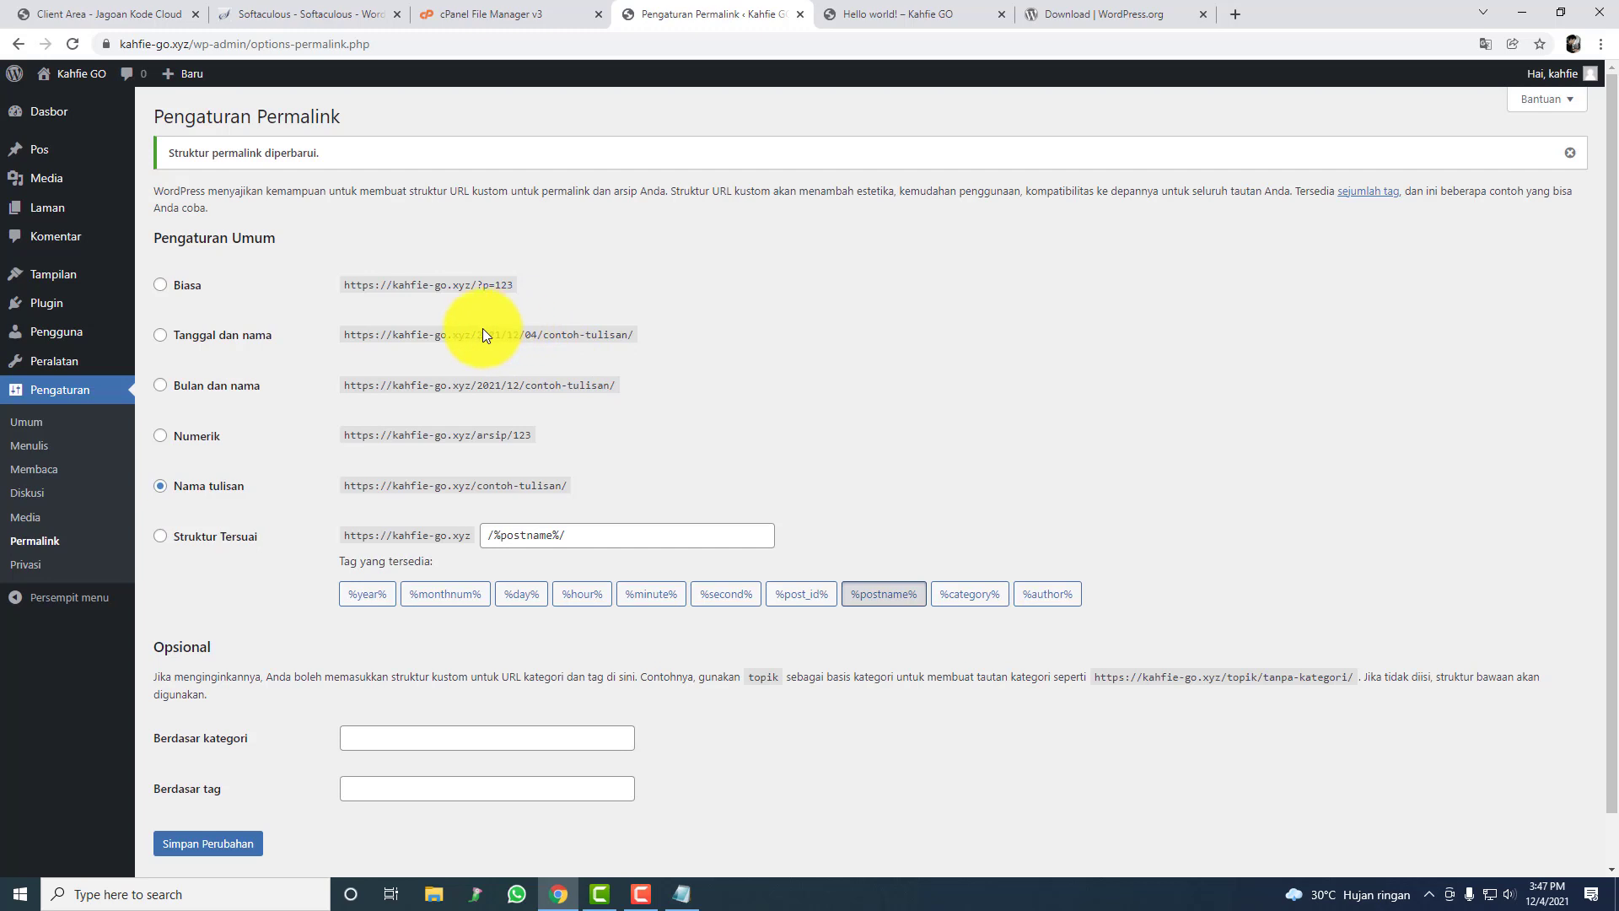
Step: Reopen the "Hello world!" post from the live site's front page, examine its URL slug, and close the live site
click(894, 14)
click(861, 43)
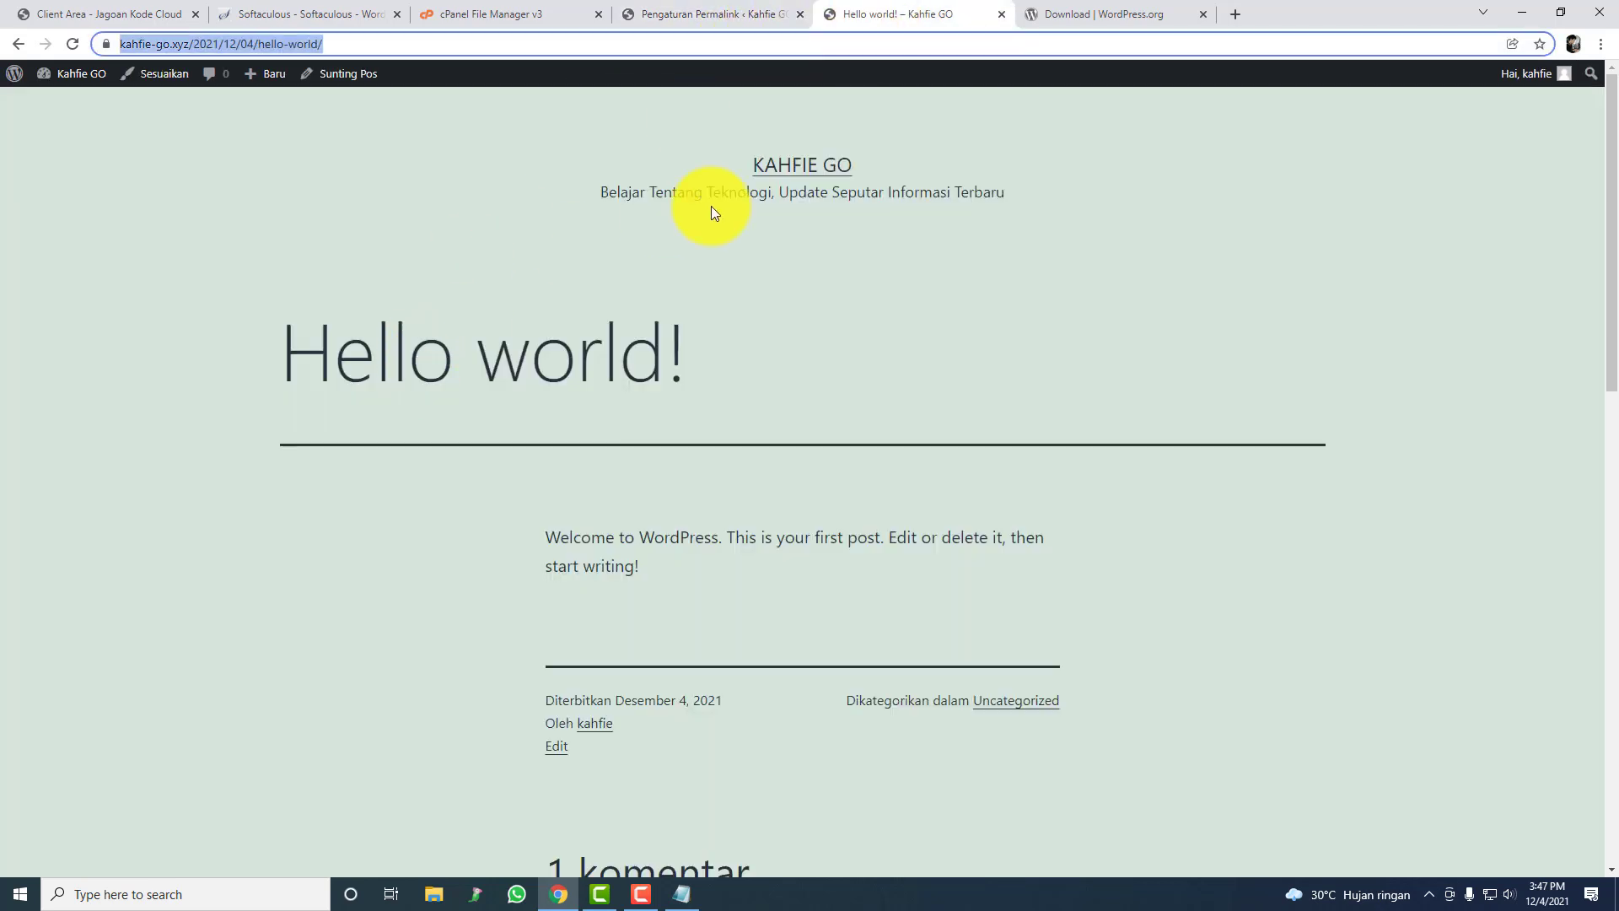
click(808, 173)
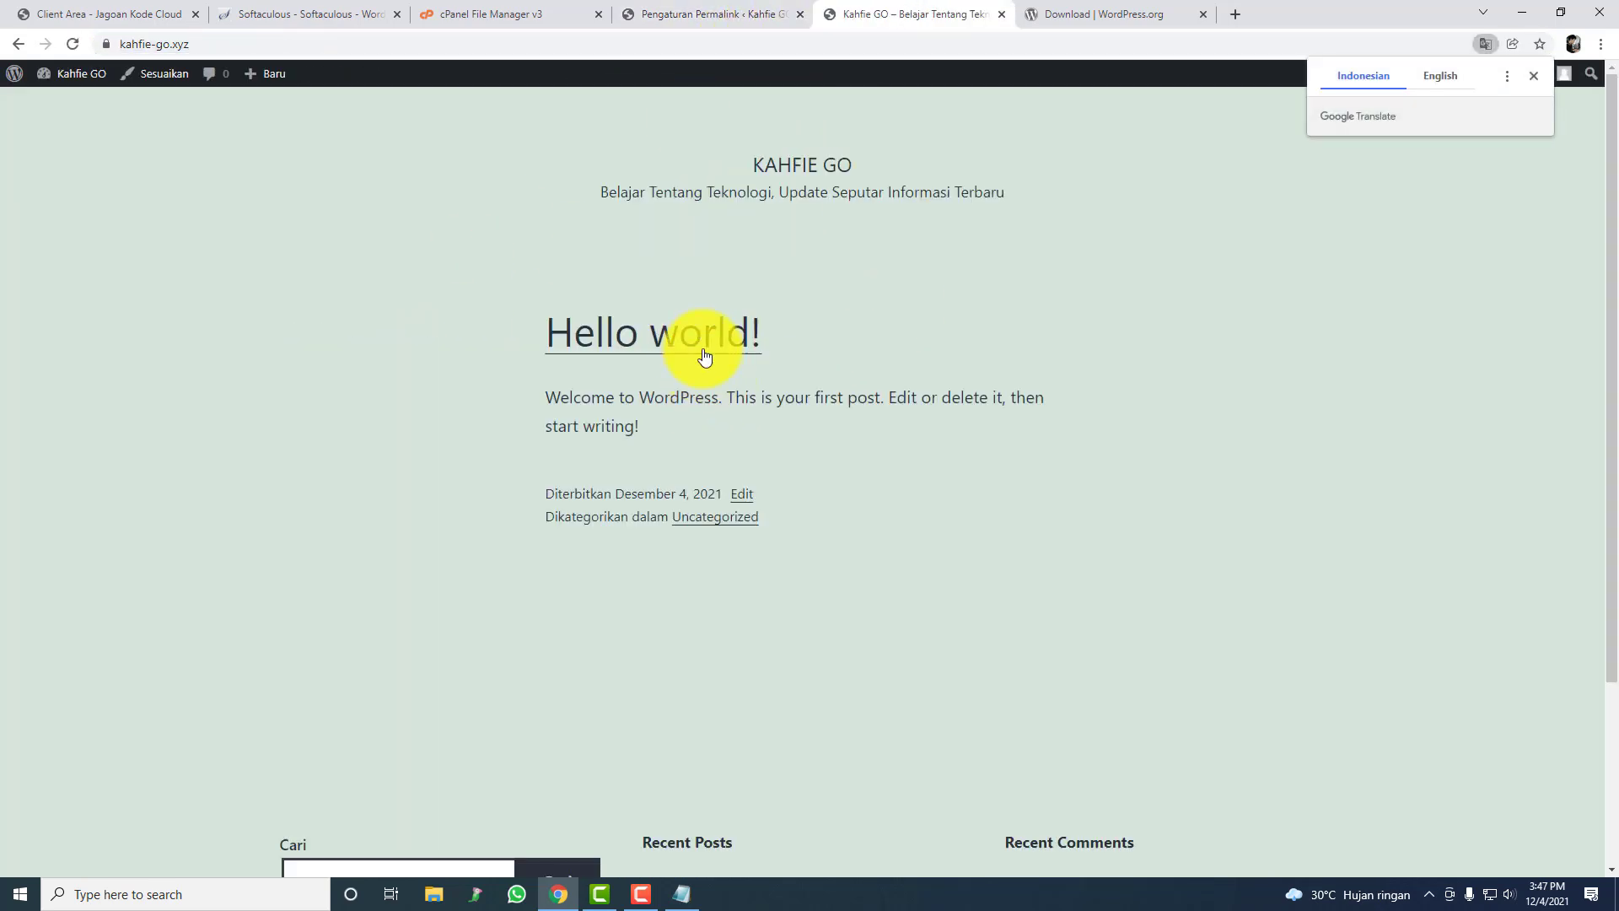
click(705, 355)
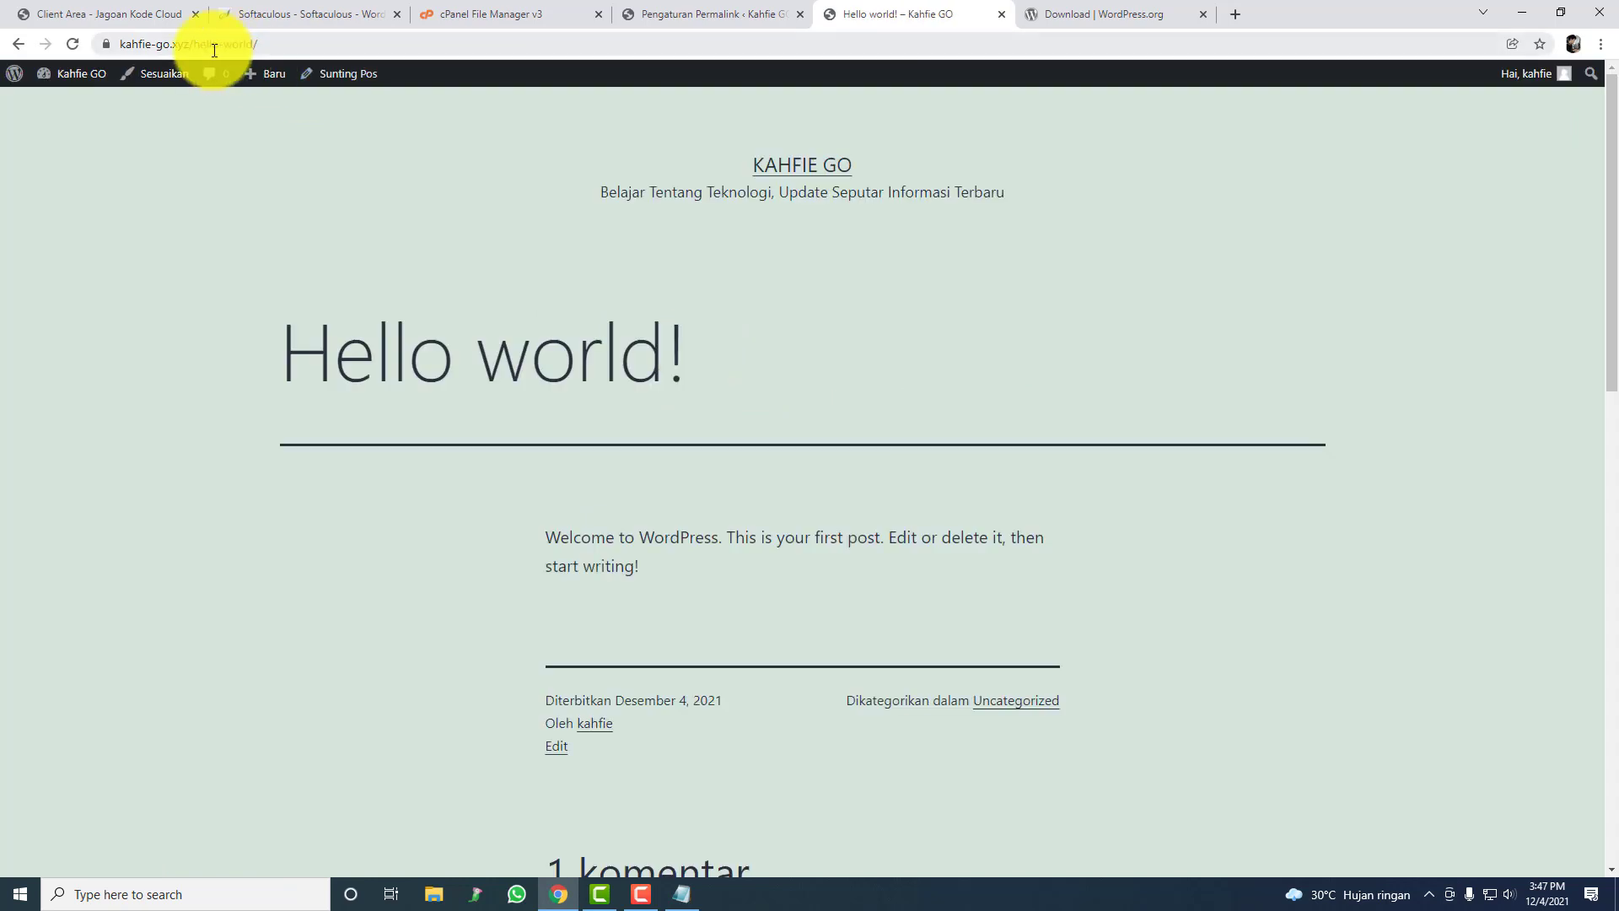
click(244, 52)
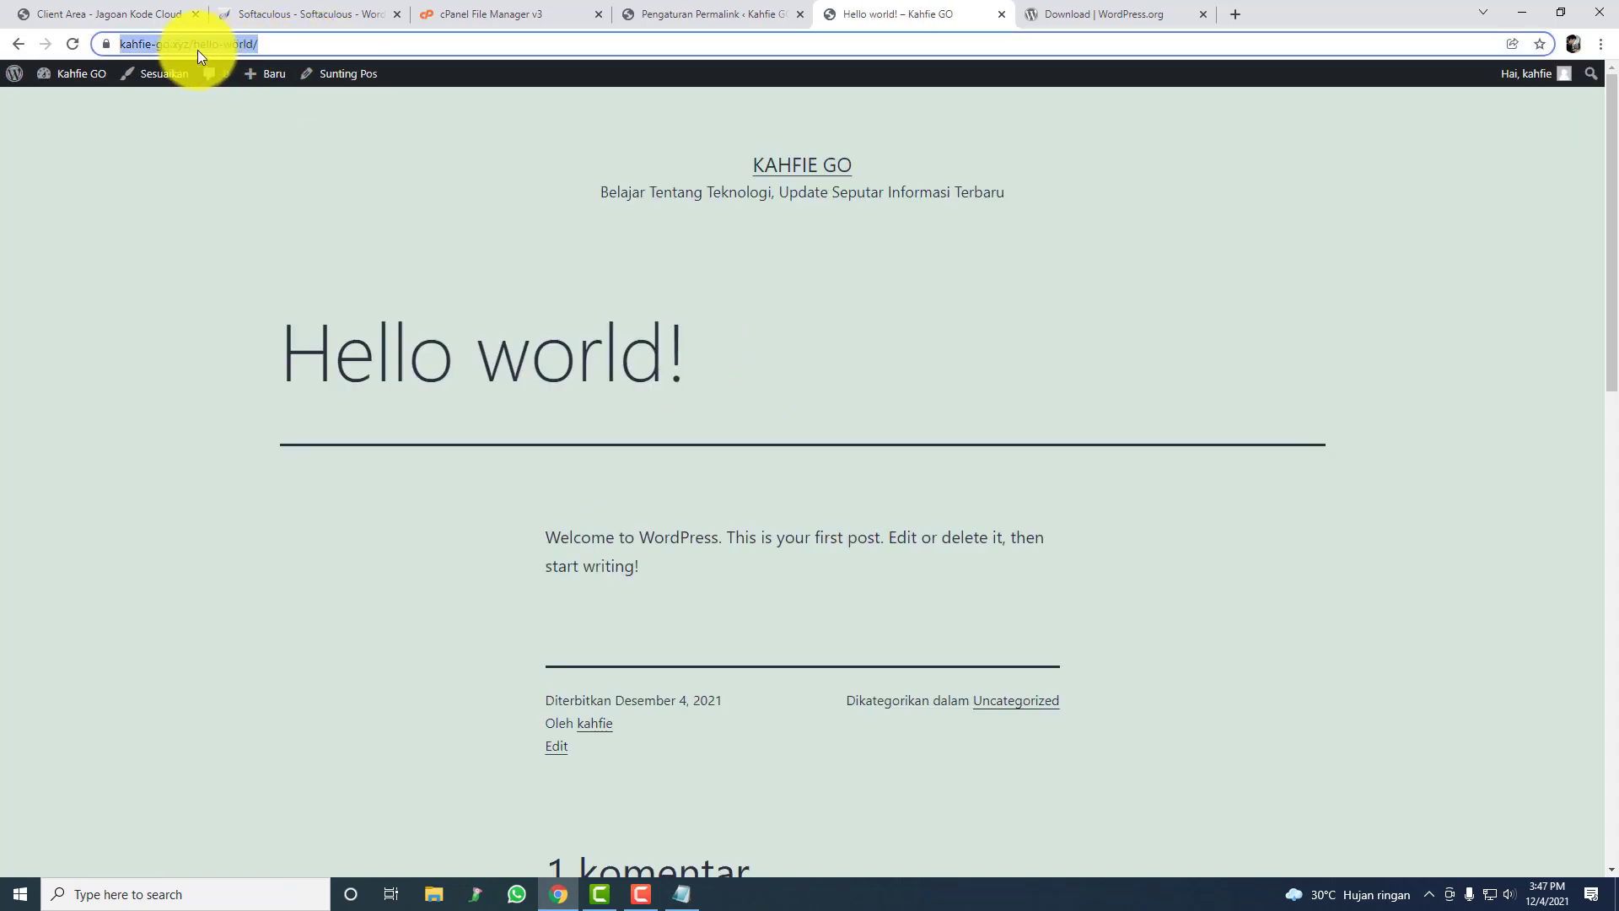
click(210, 47)
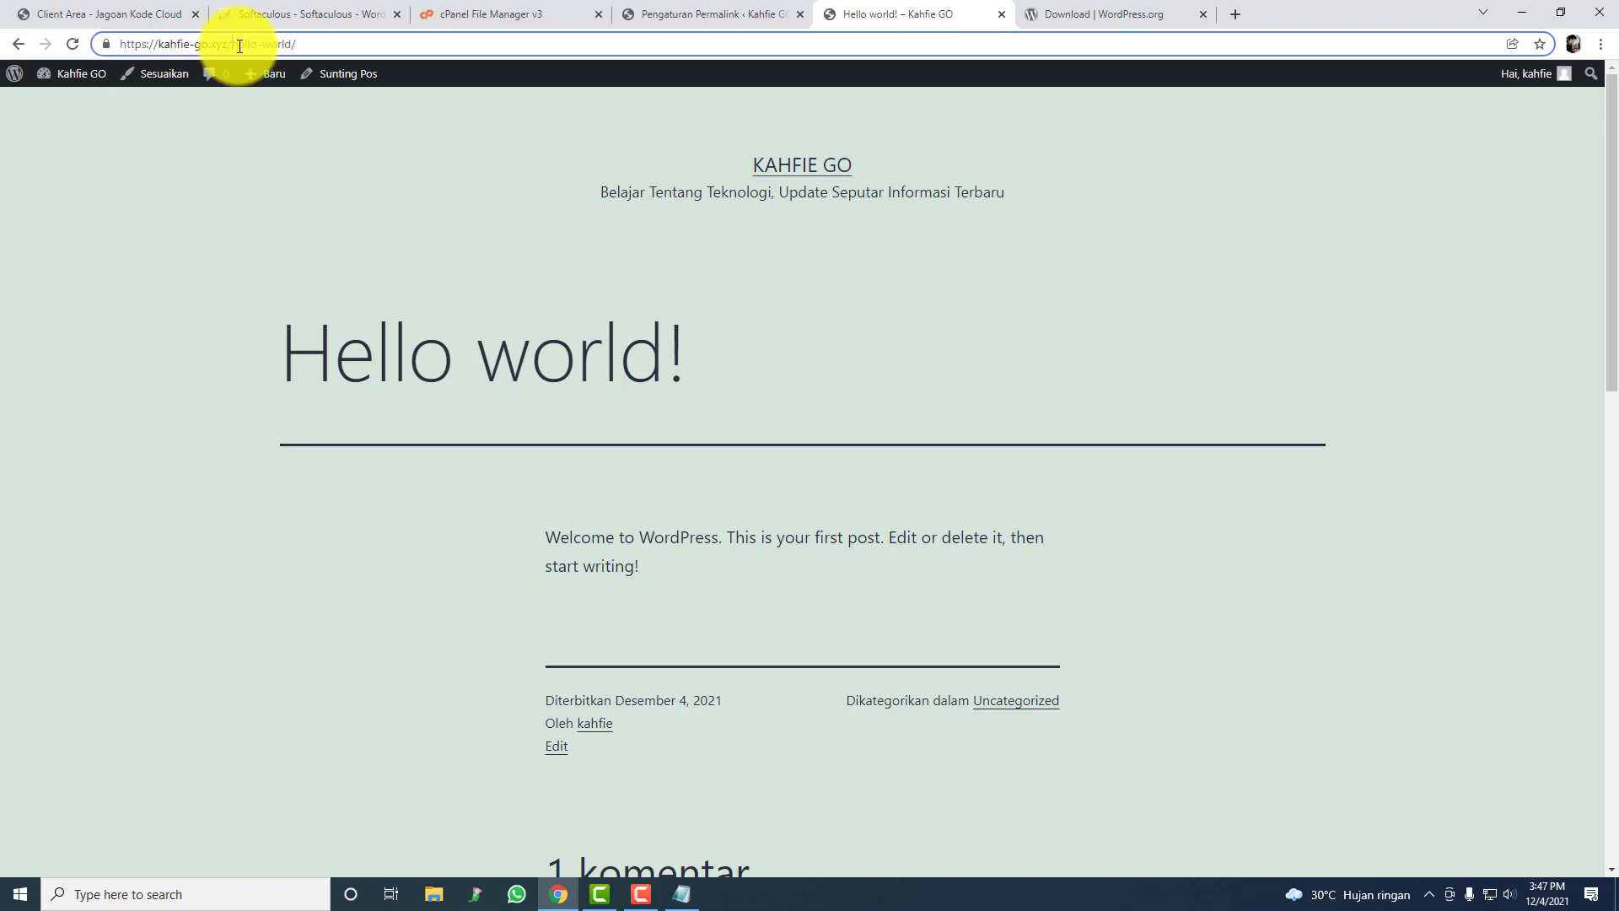
drag(234, 47, 340, 46)
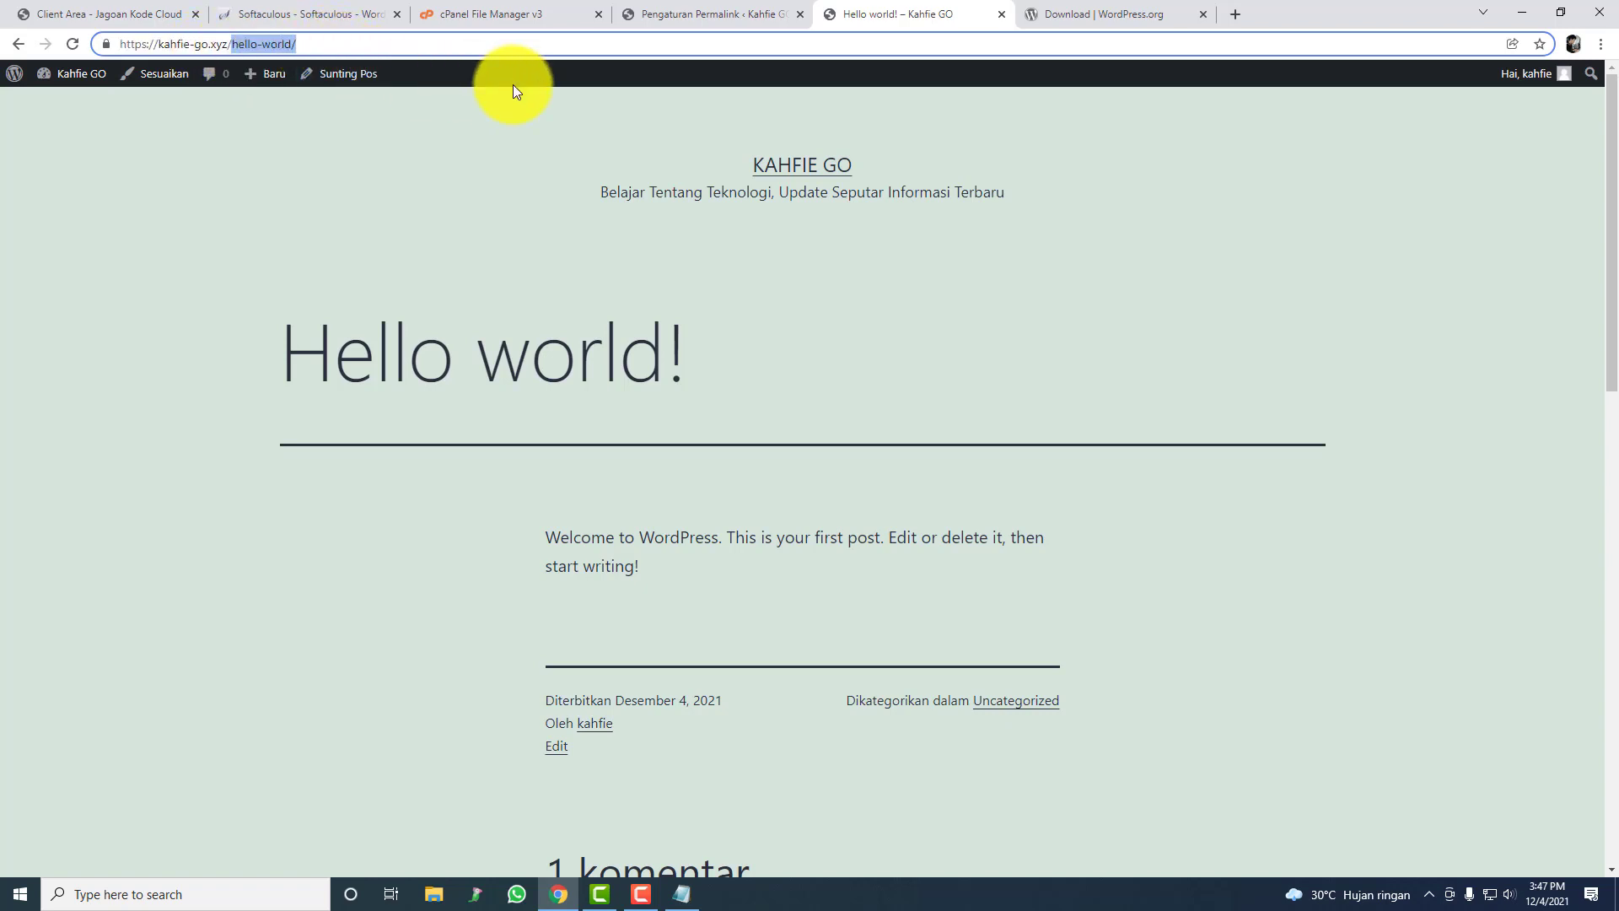
click(688, 12)
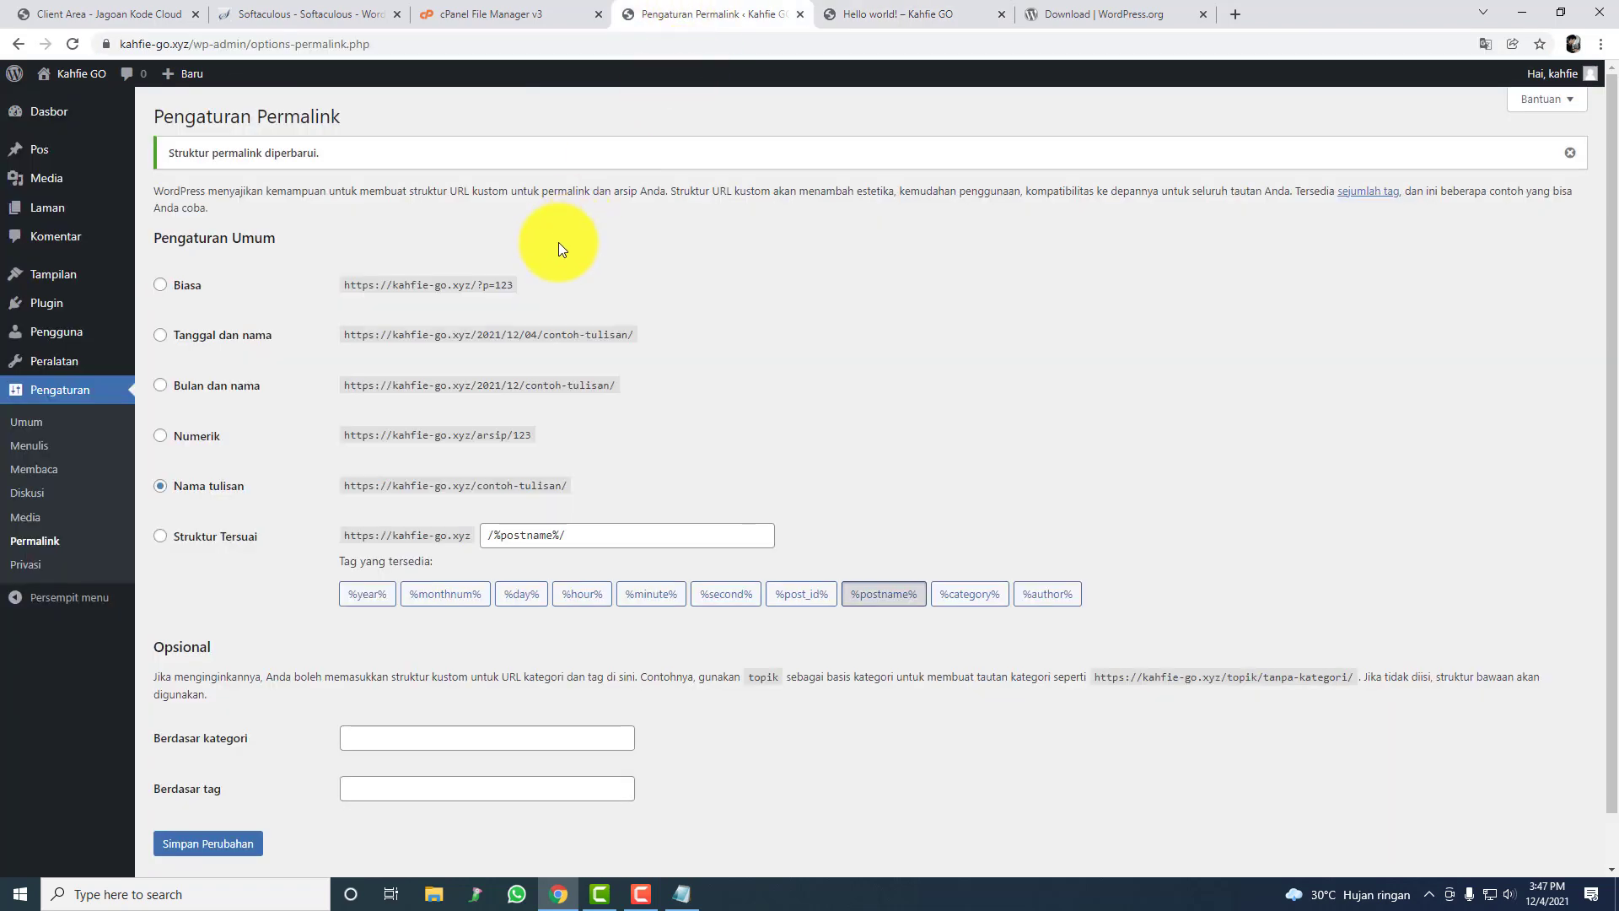
click(1003, 15)
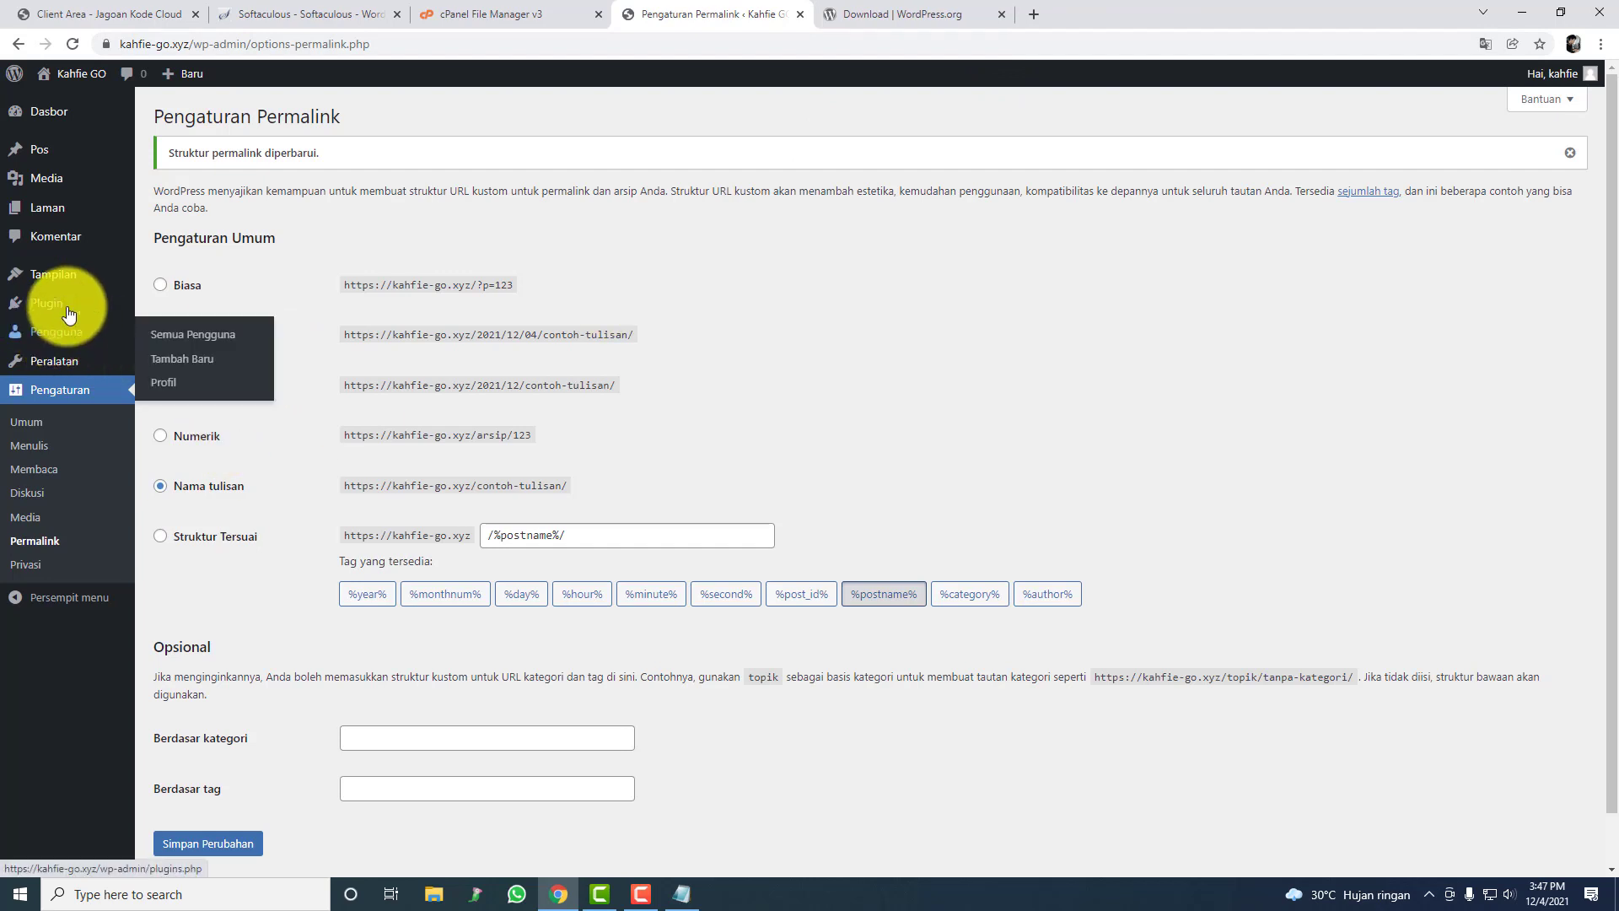
Step: Review the installed themes and the posts list, comparing the listed post with the live site's front page in a separate tab
mouse_move(73, 307)
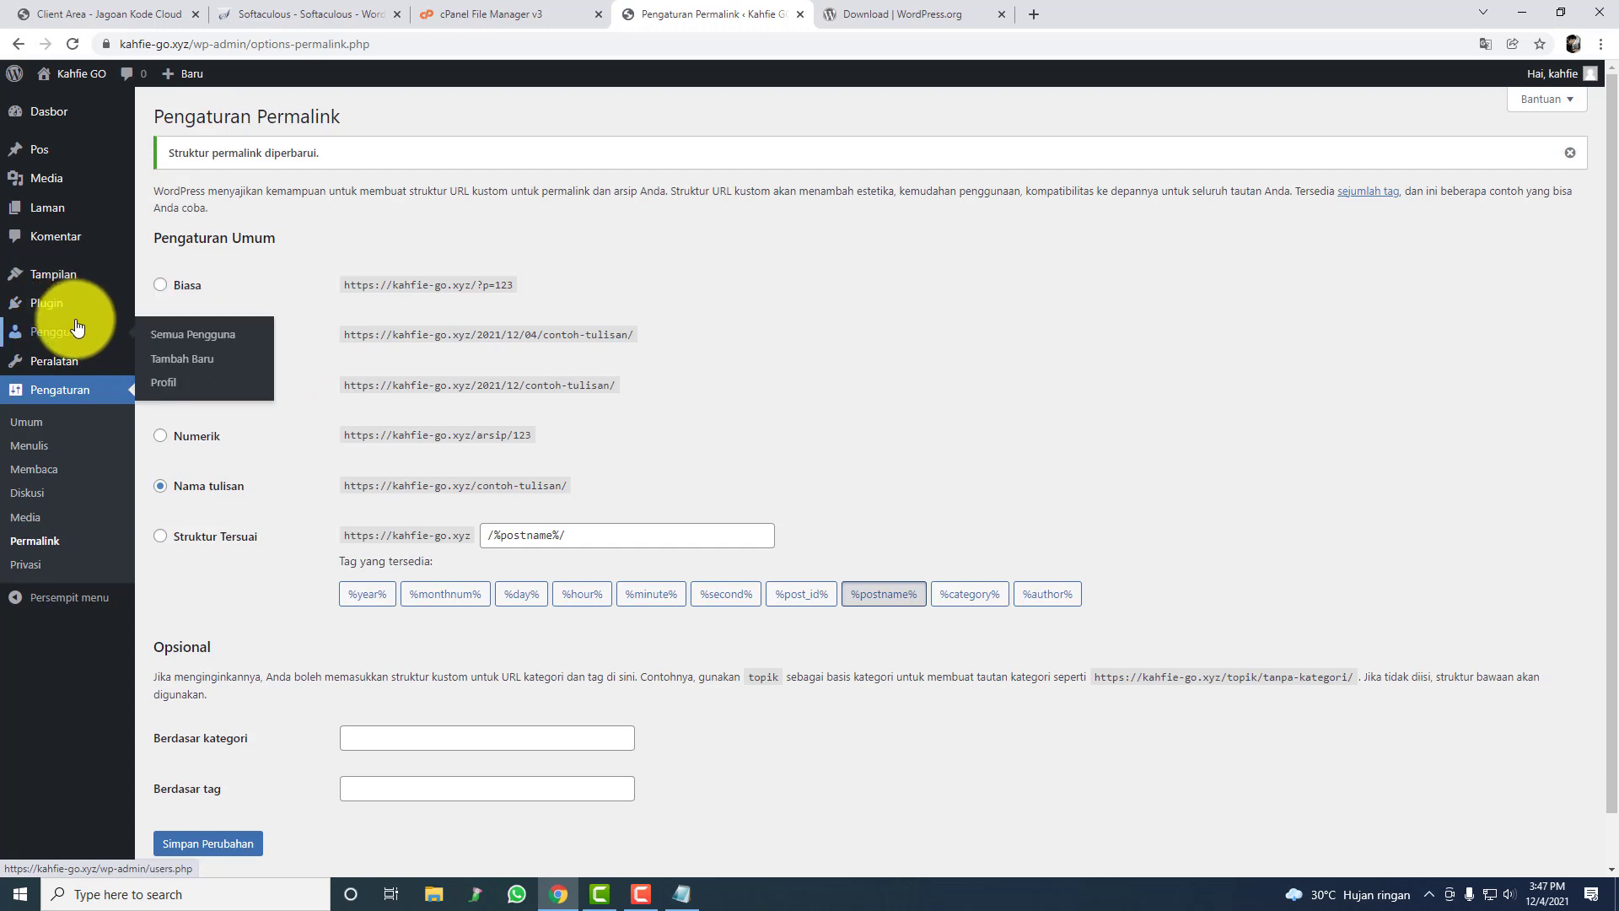
mouse_move(104, 277)
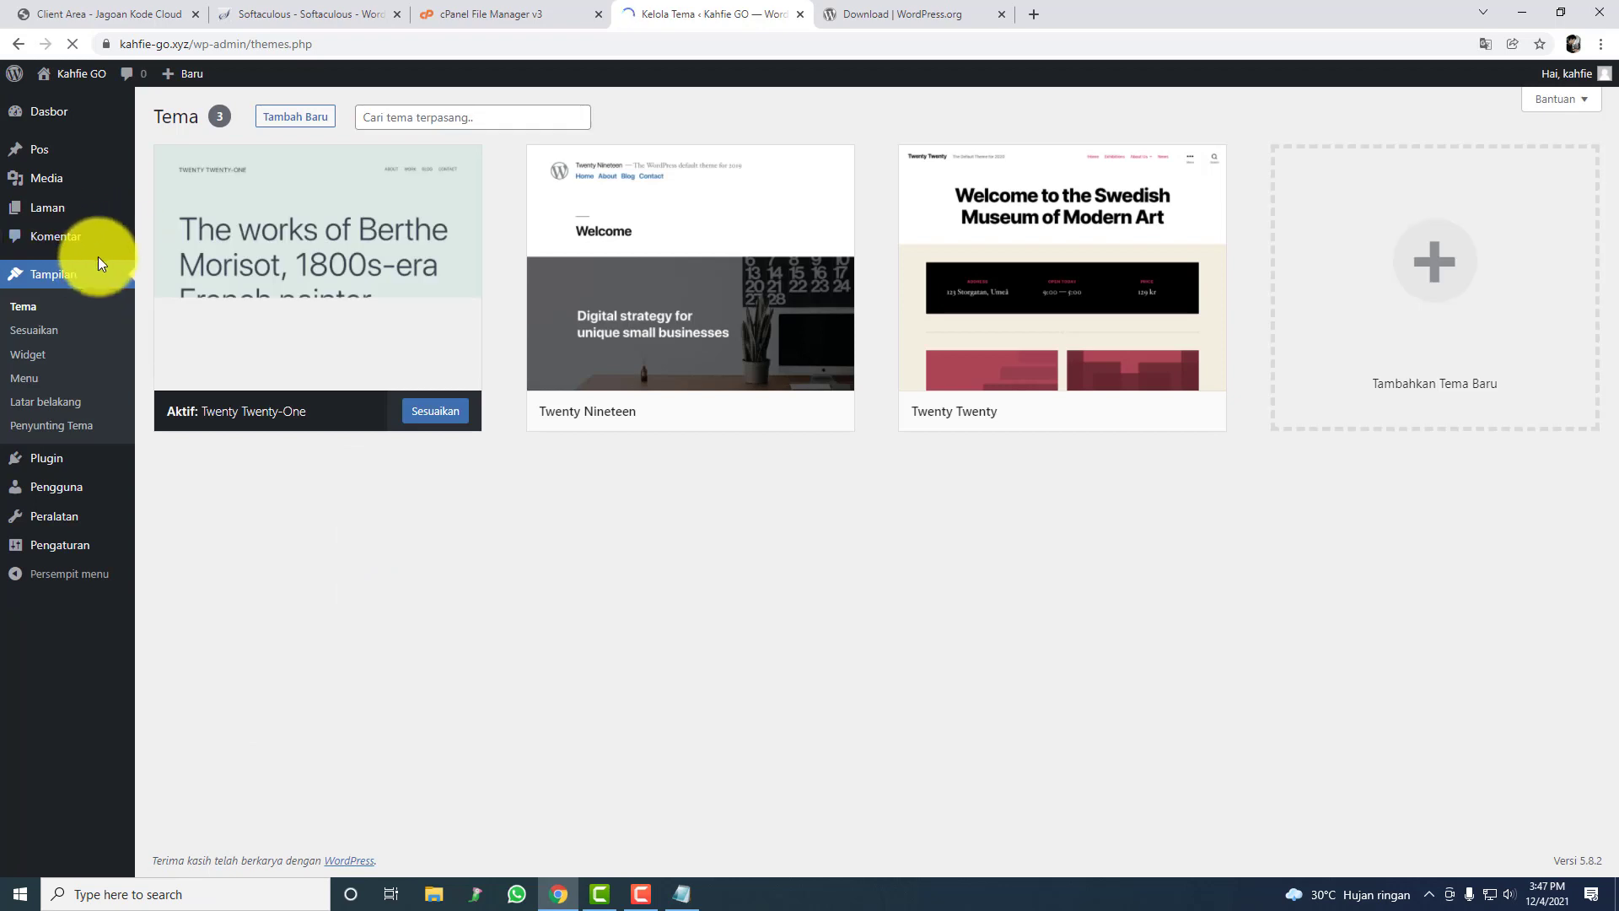
click(80, 152)
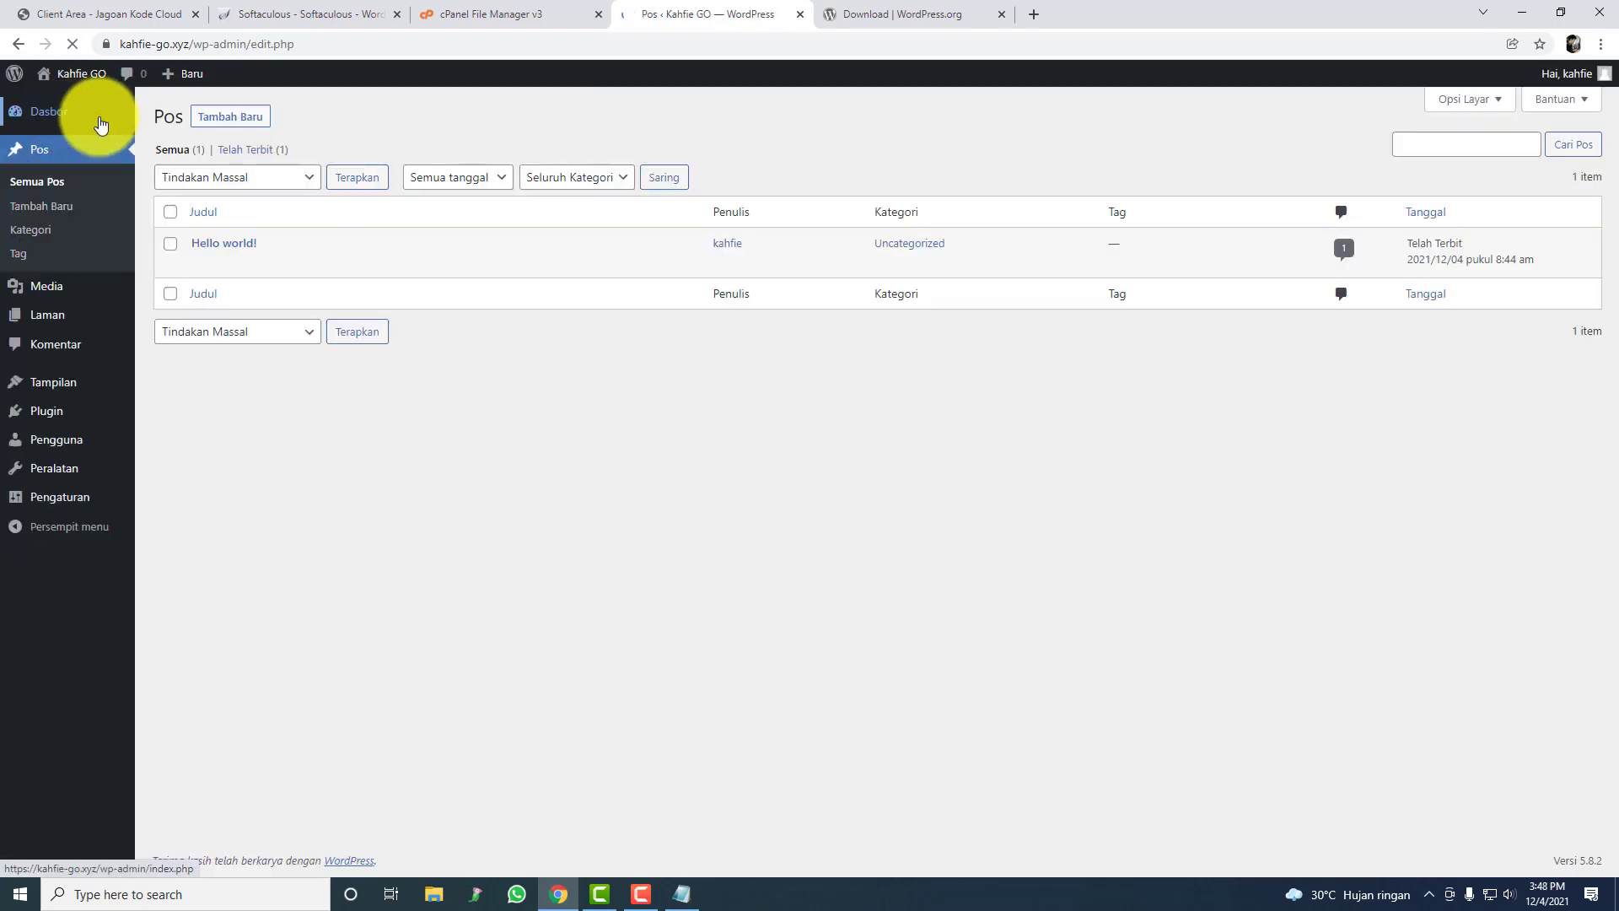
mouse_move(236, 272)
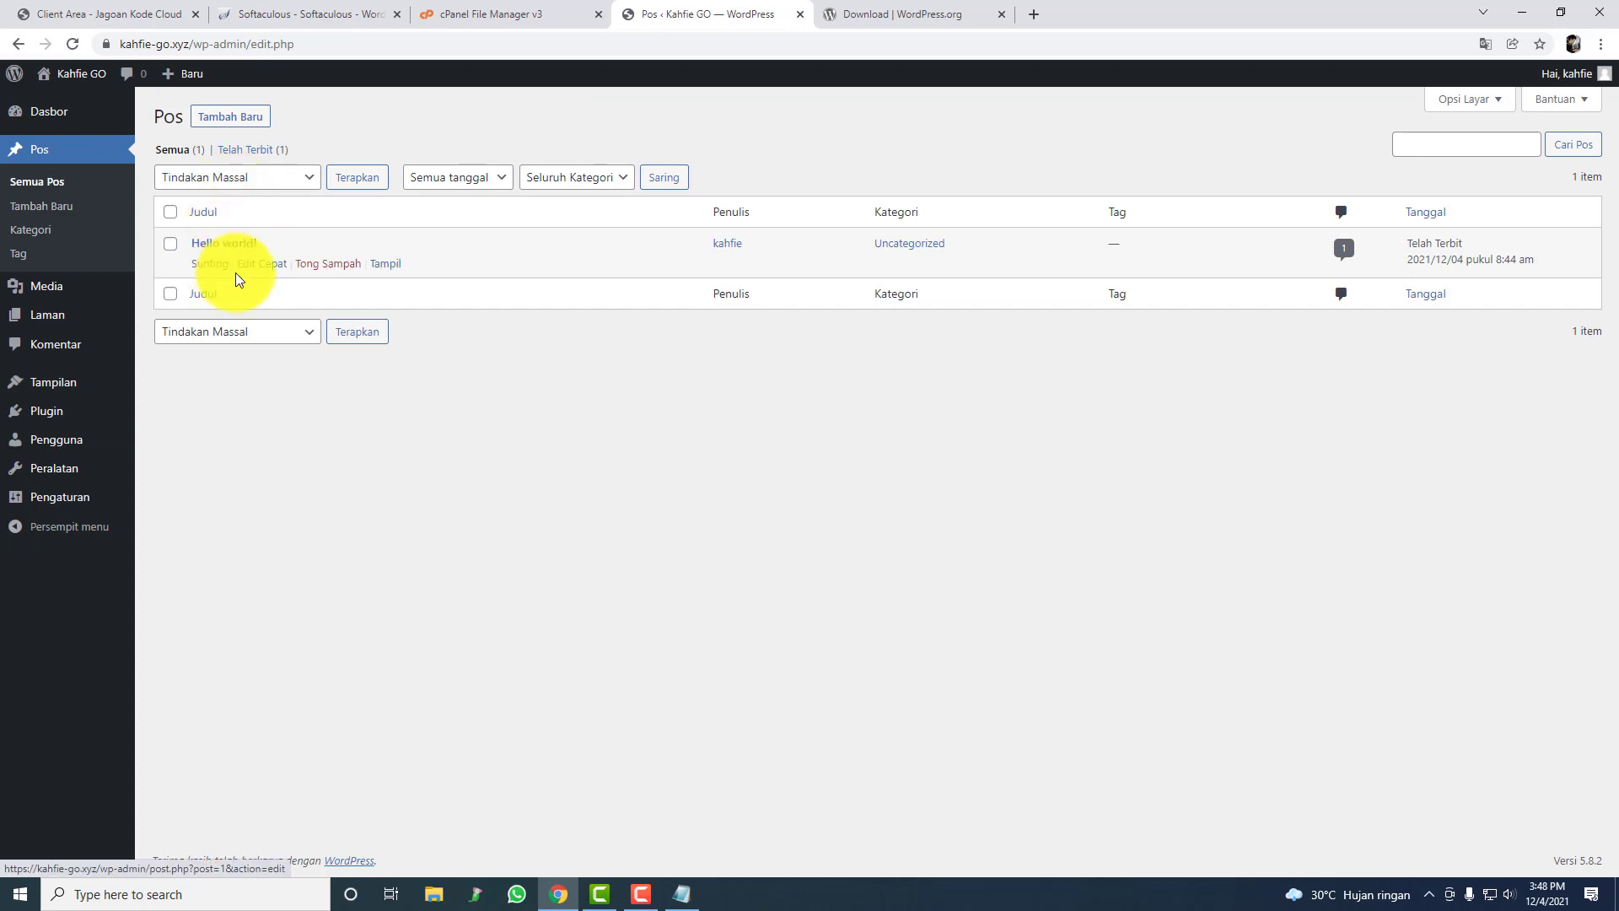
right_click(106, 78)
click(161, 112)
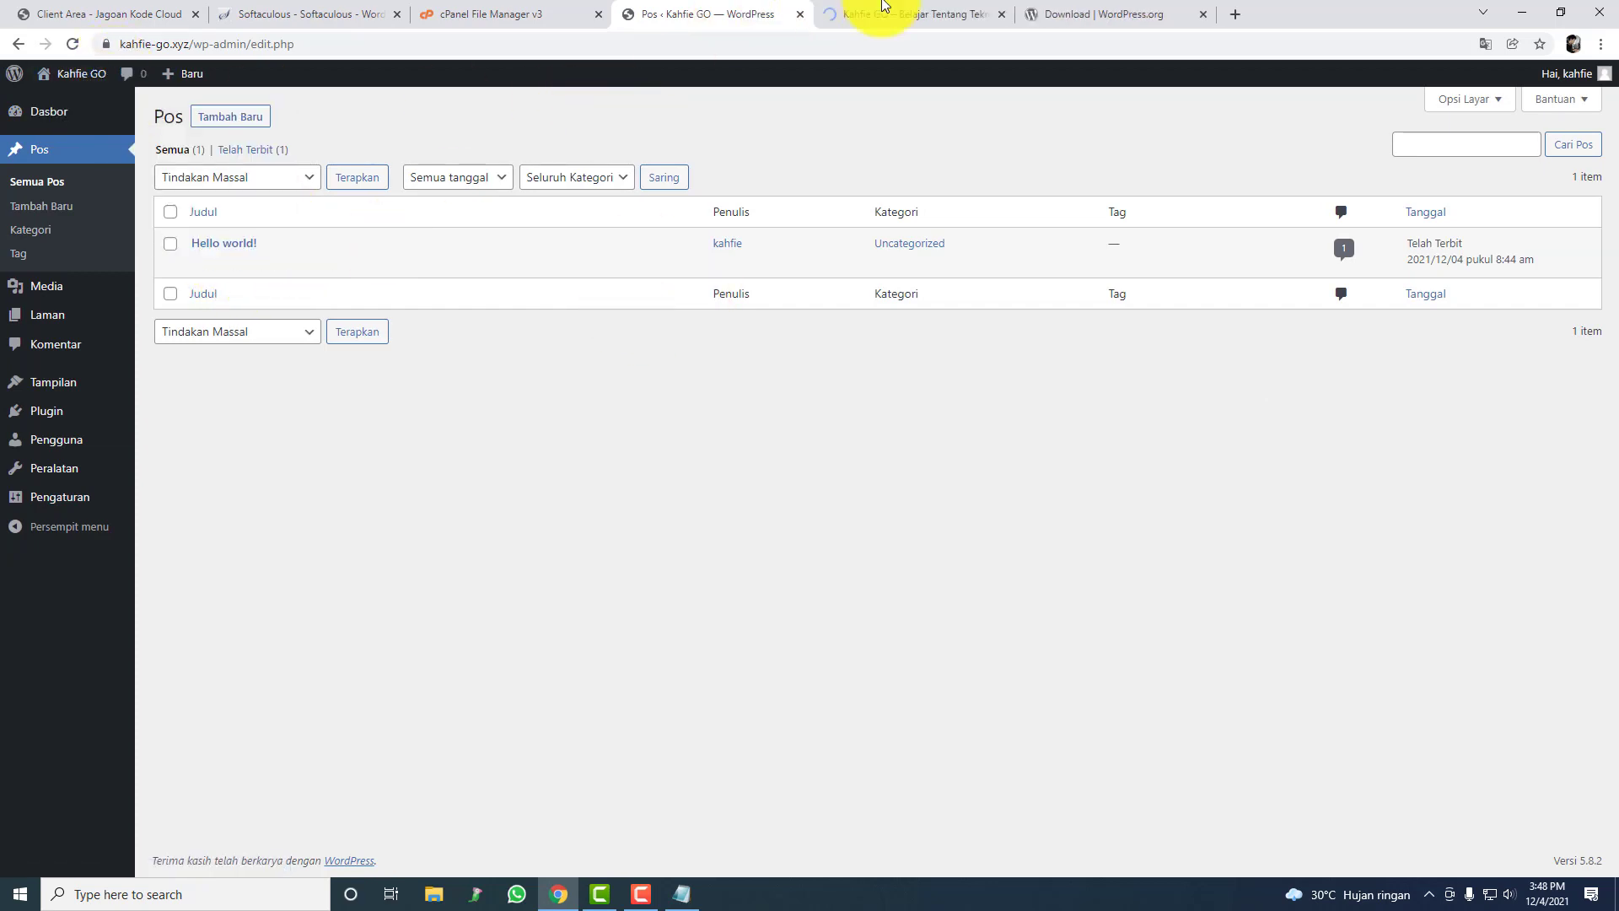
click(868, 15)
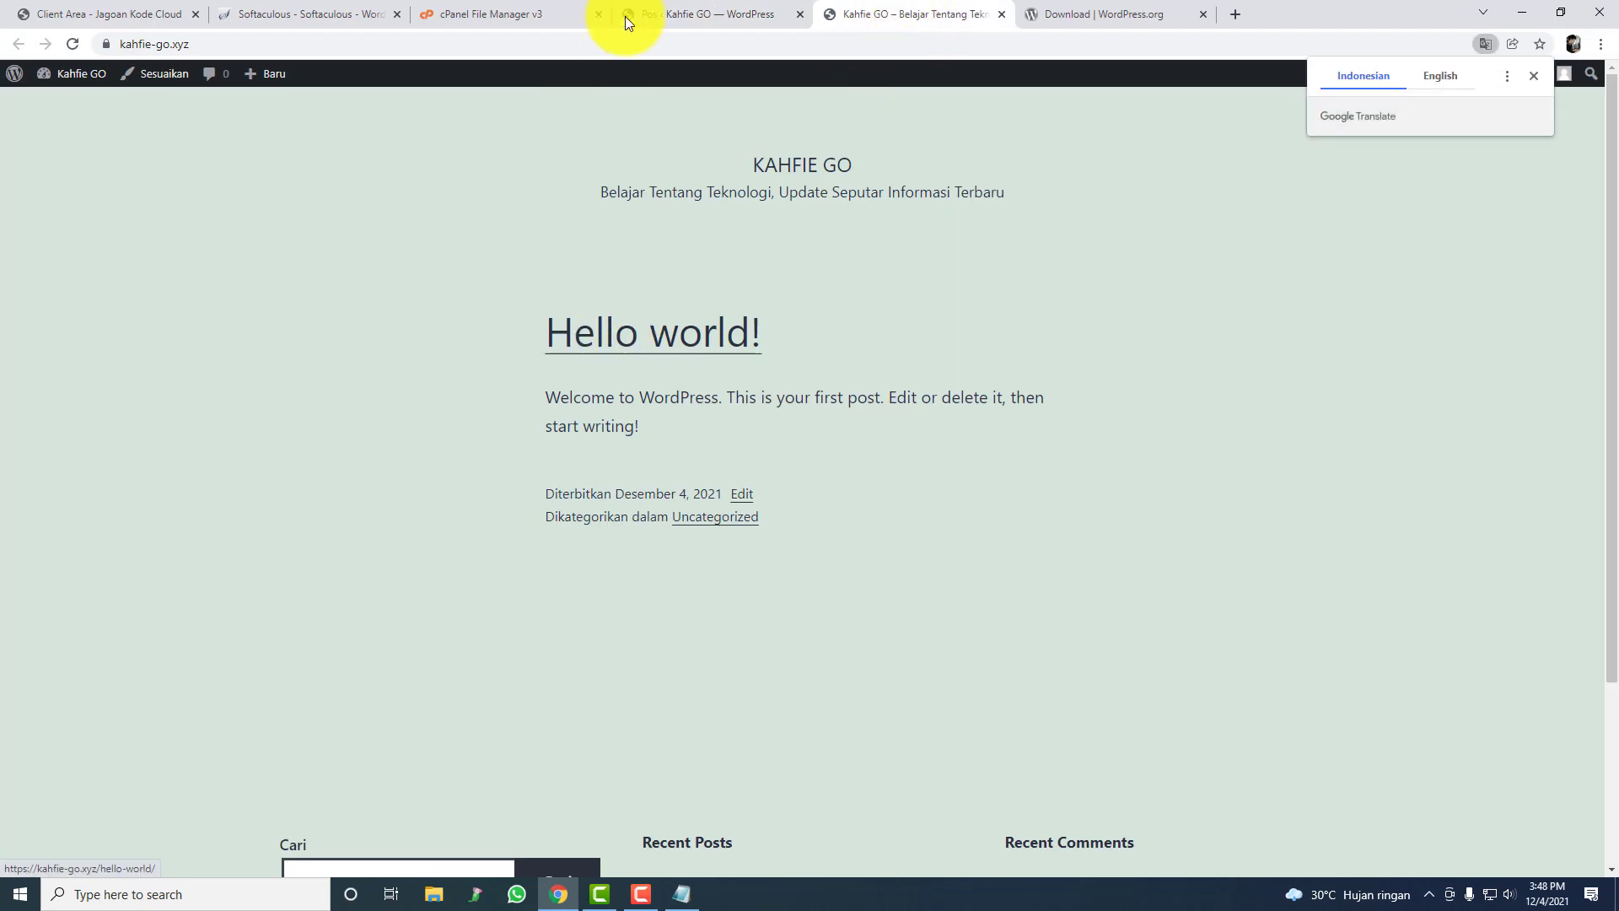
click(657, 13)
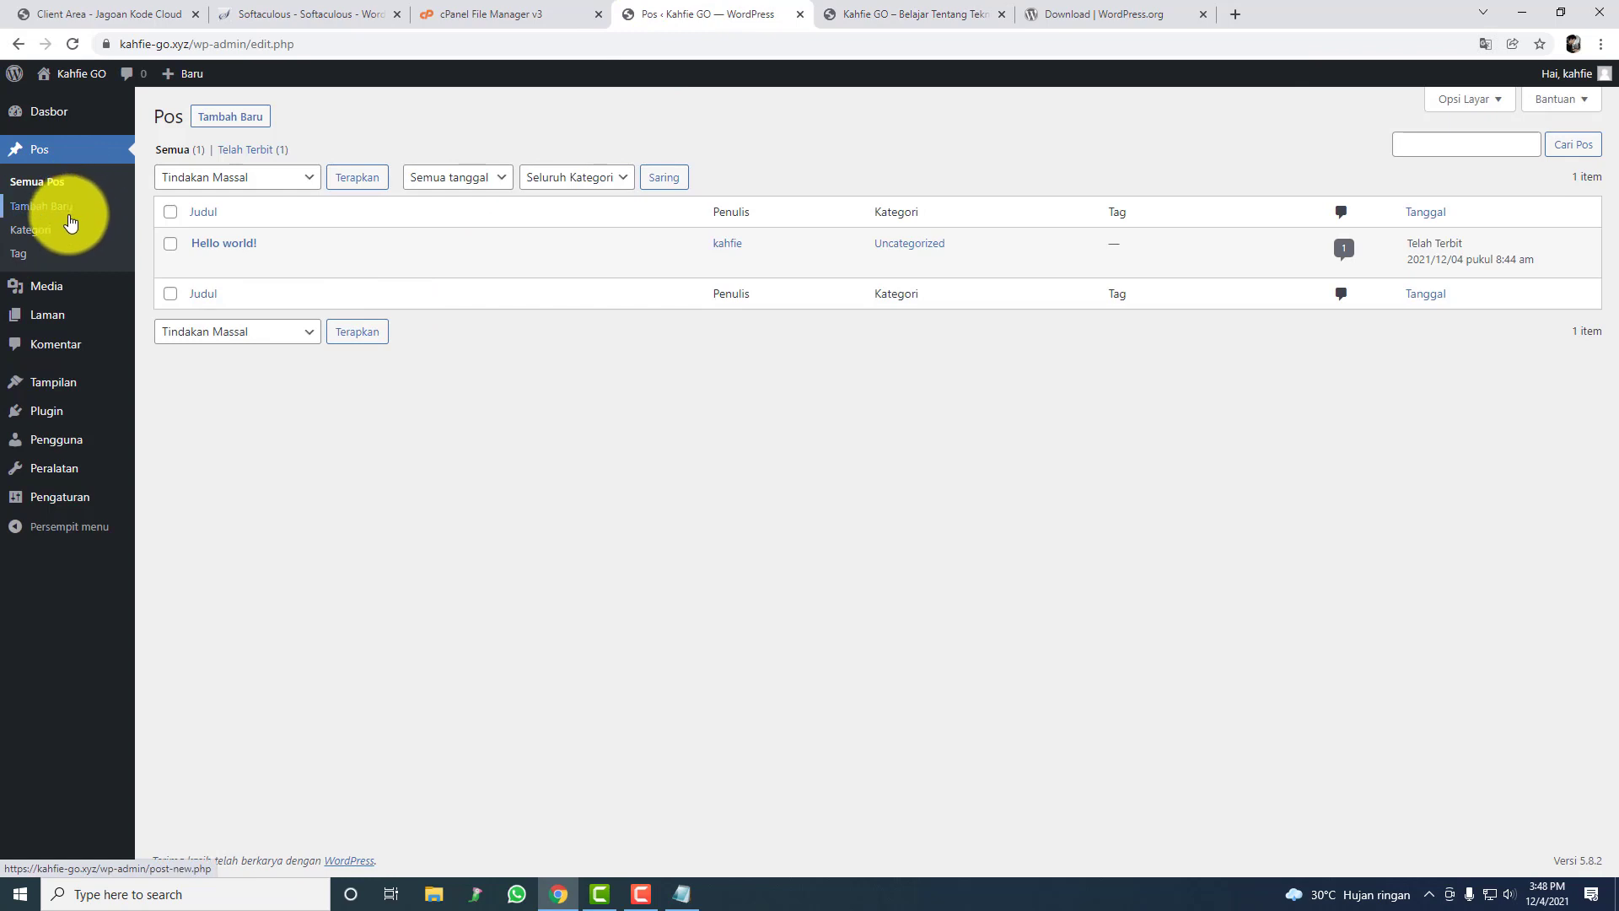
Step: Review the name, slug and description fields for adding a post category, and open the tags page
click(64, 242)
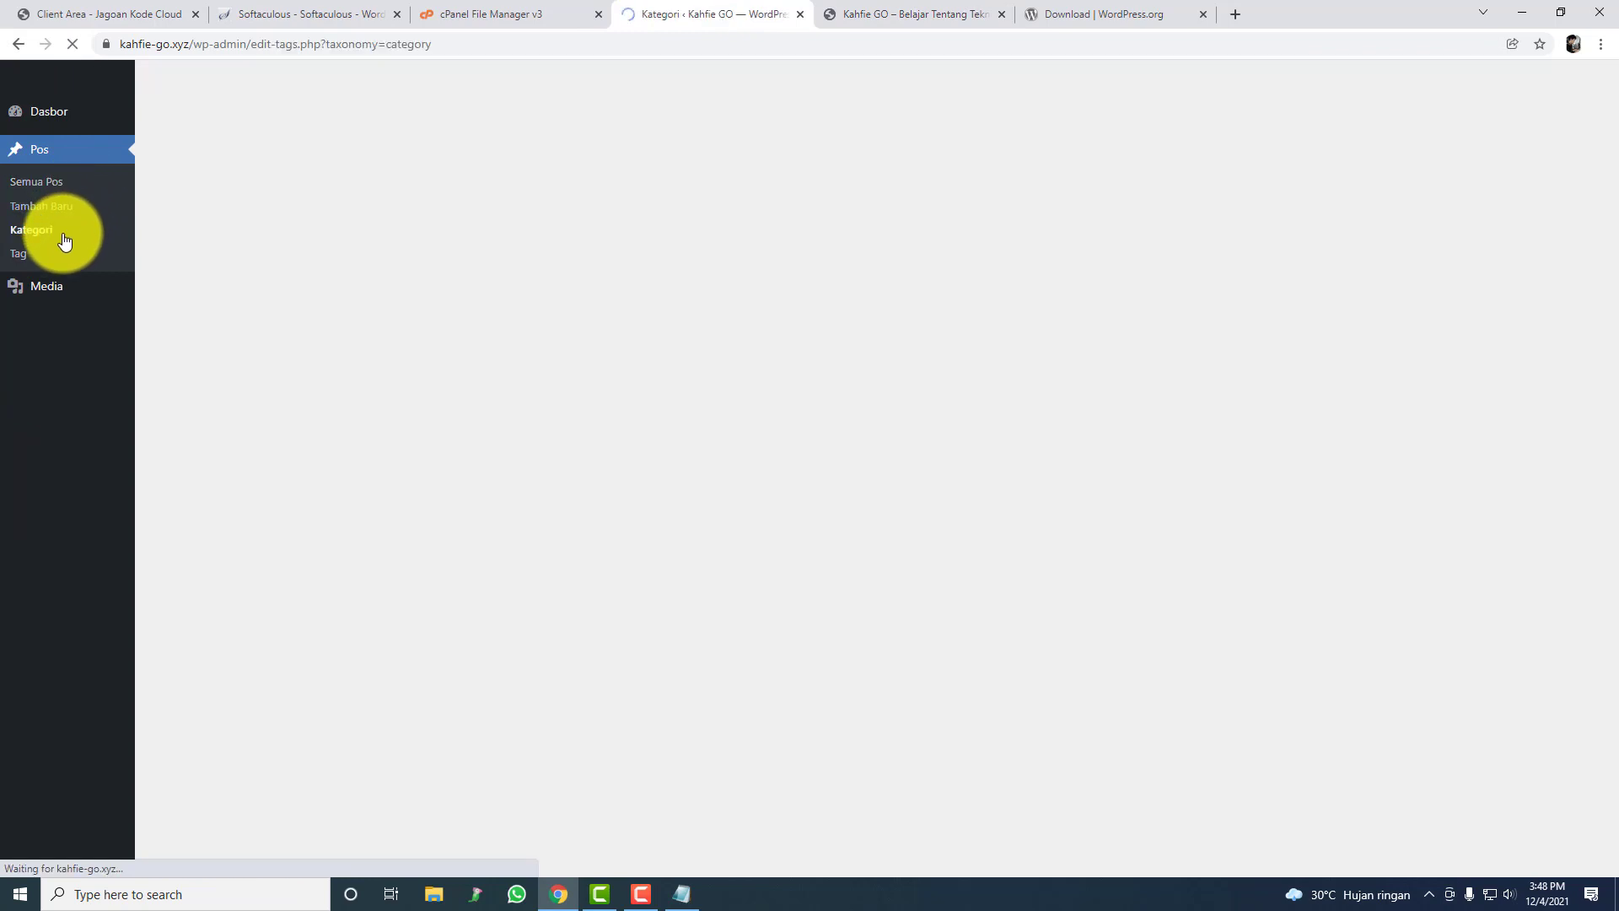
click(365, 223)
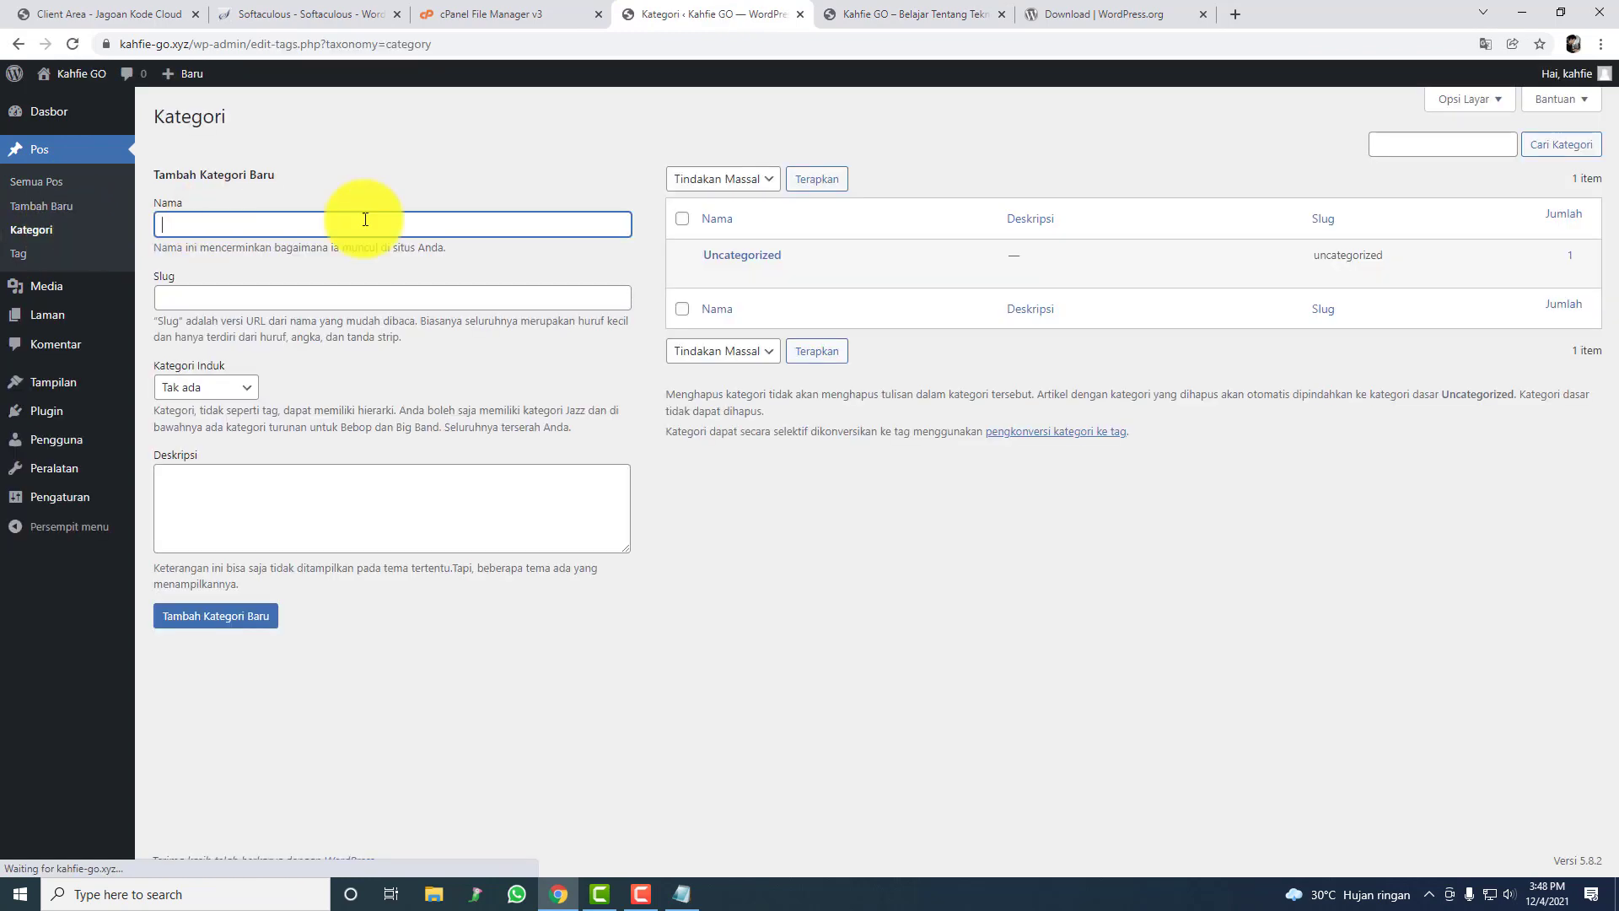
click(221, 301)
click(227, 253)
click(224, 228)
click(253, 471)
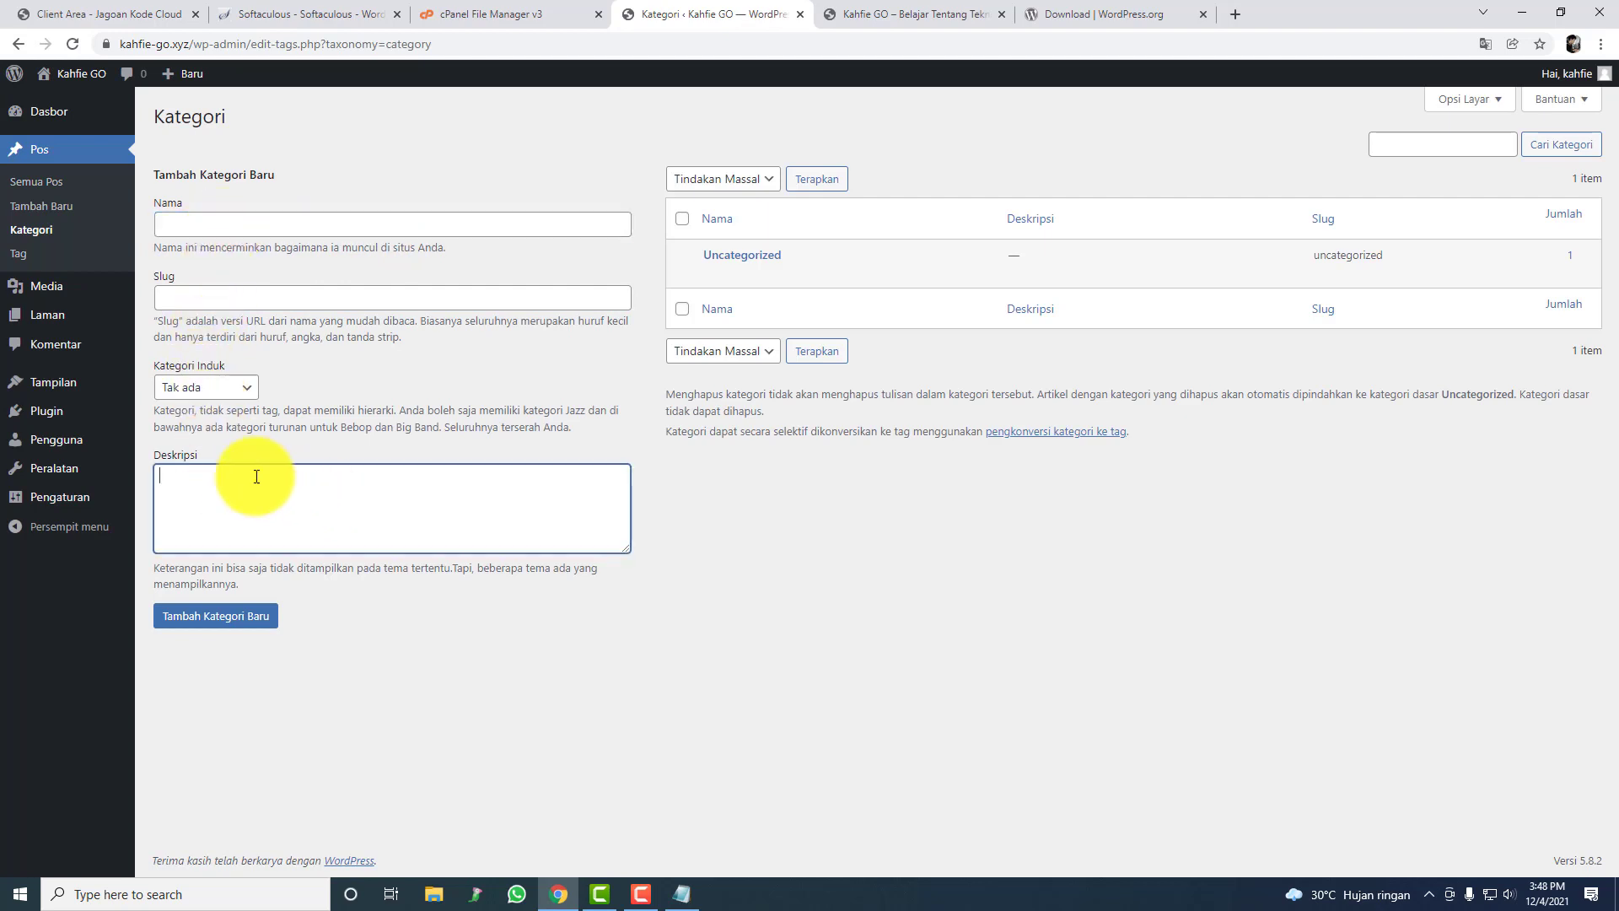
click(101, 269)
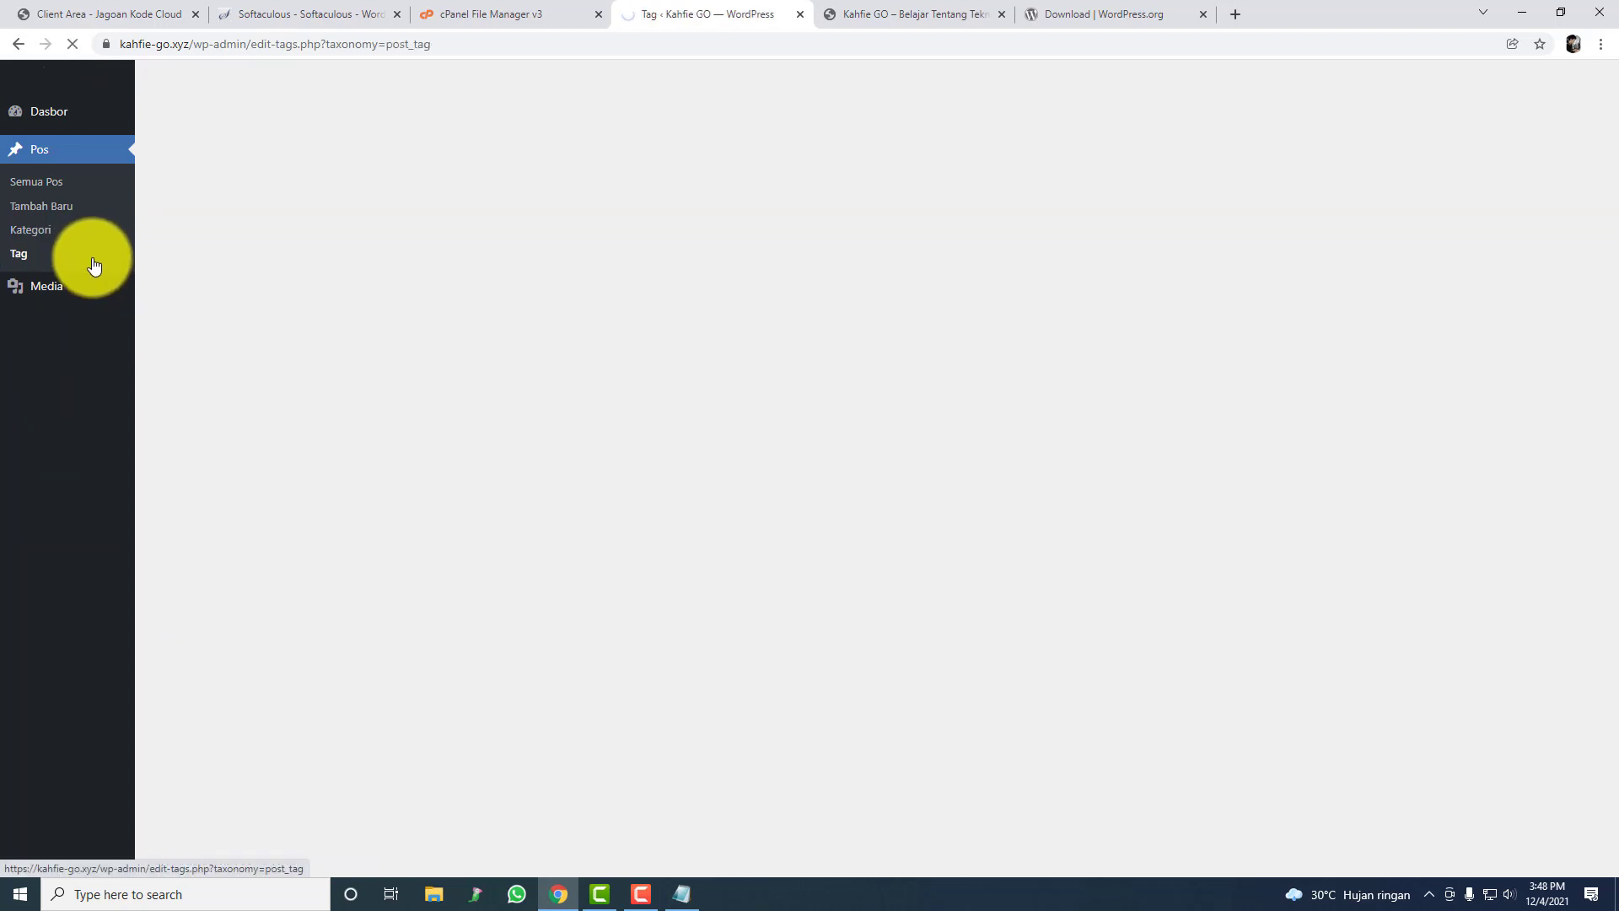
Step: Review the media library and the pages list, comparing the pages with the live site's front page down to its footer
click(118, 300)
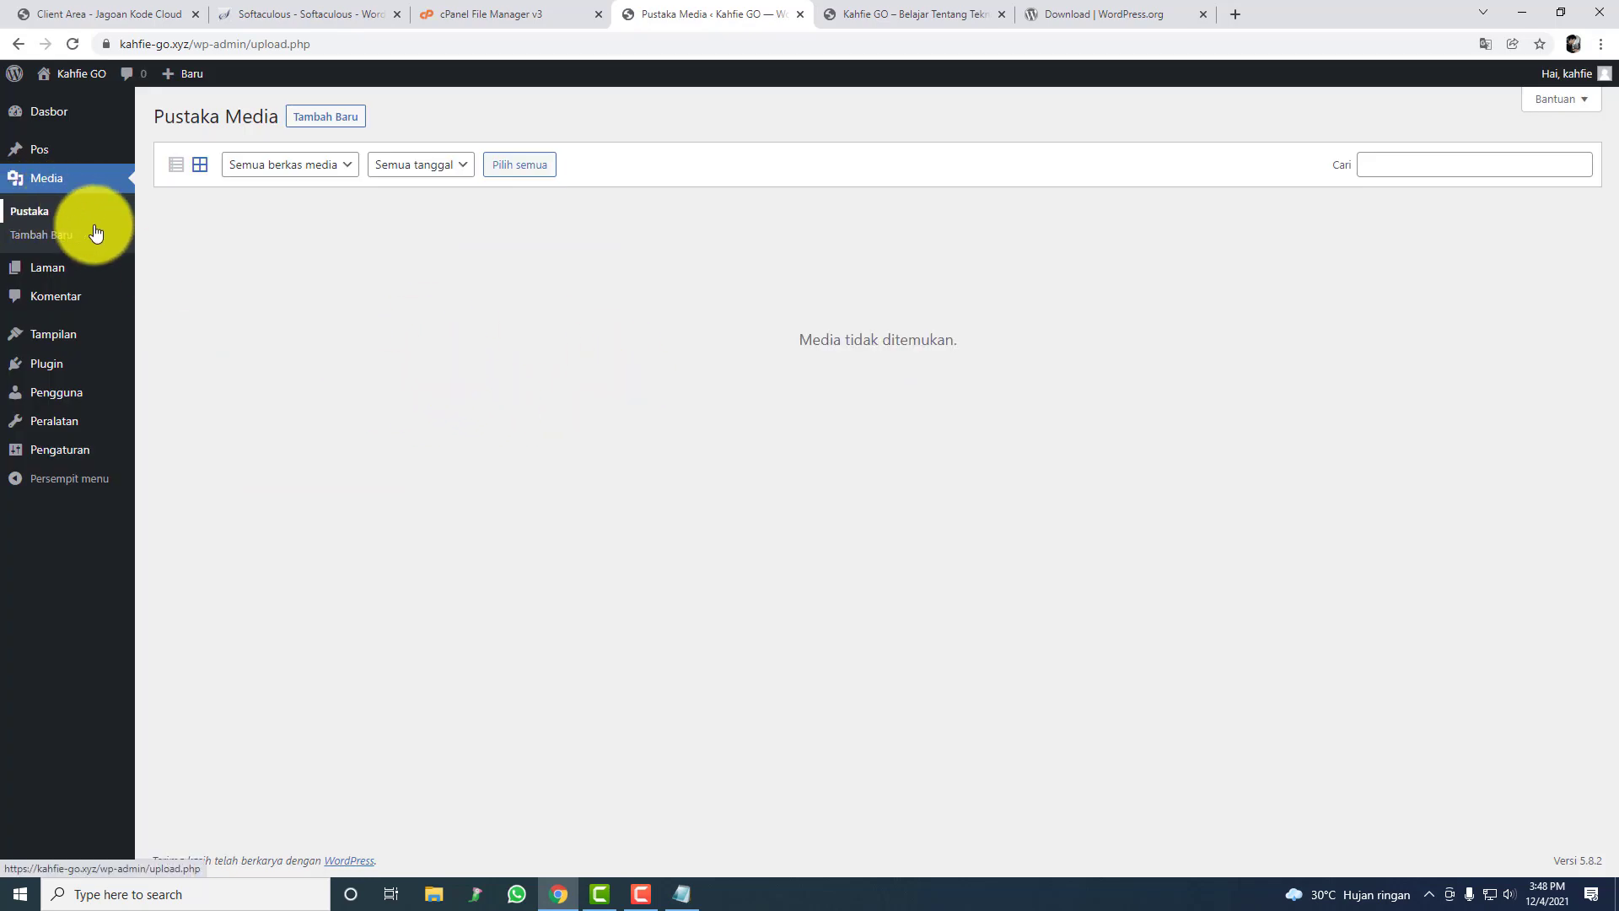
click(90, 283)
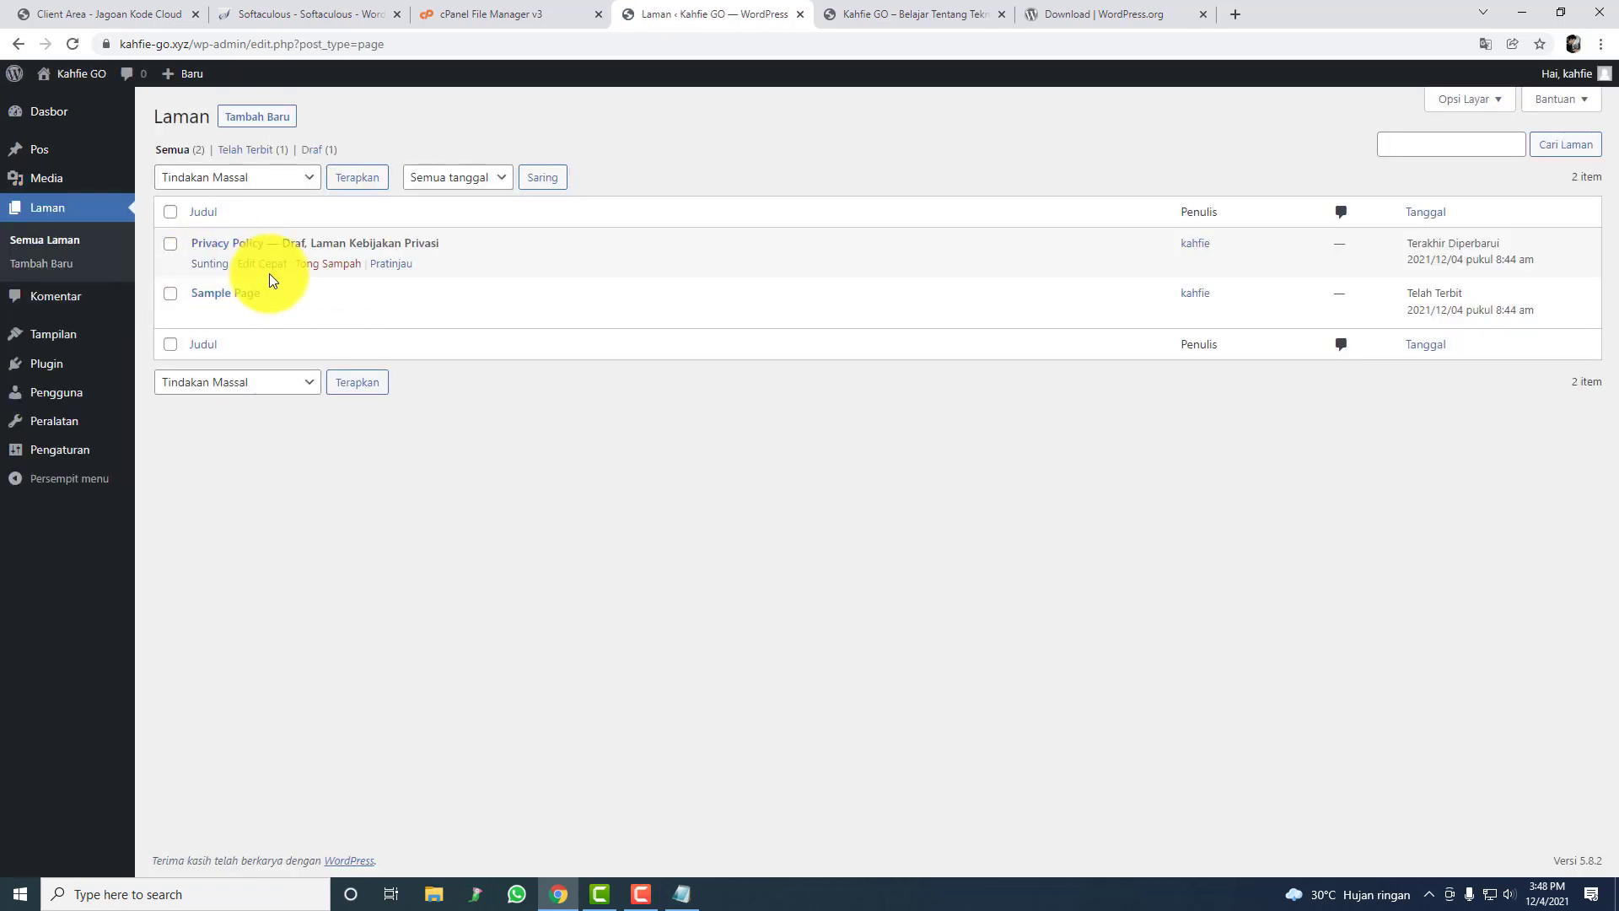
click(852, 10)
scroll(704, 219, down, 3)
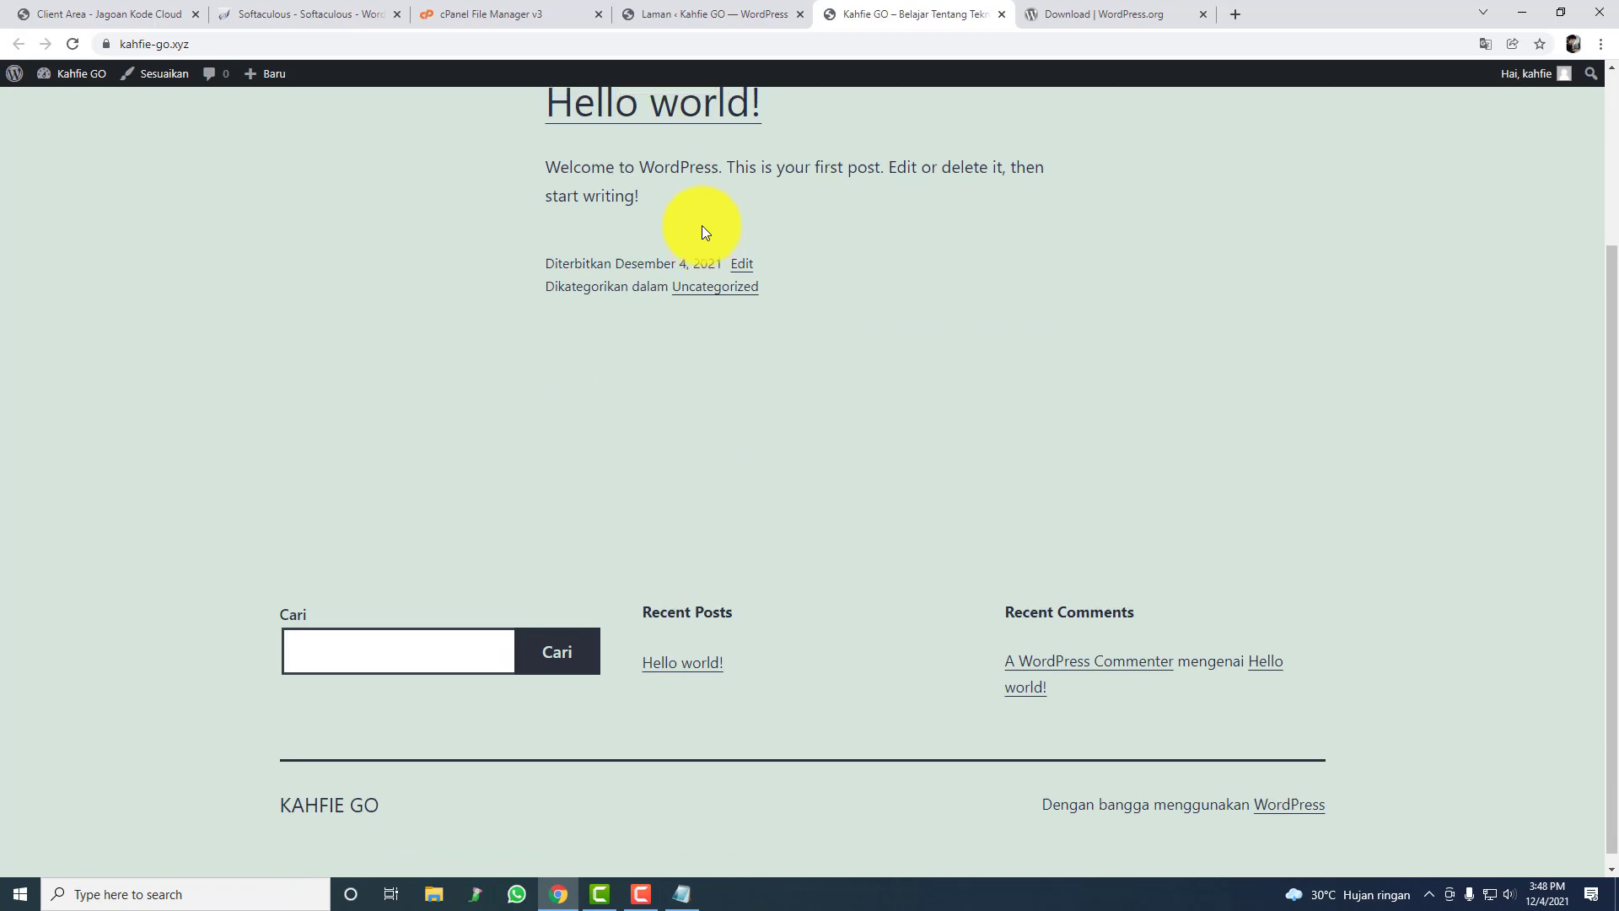
scroll(702, 225, up, 3)
click(705, 14)
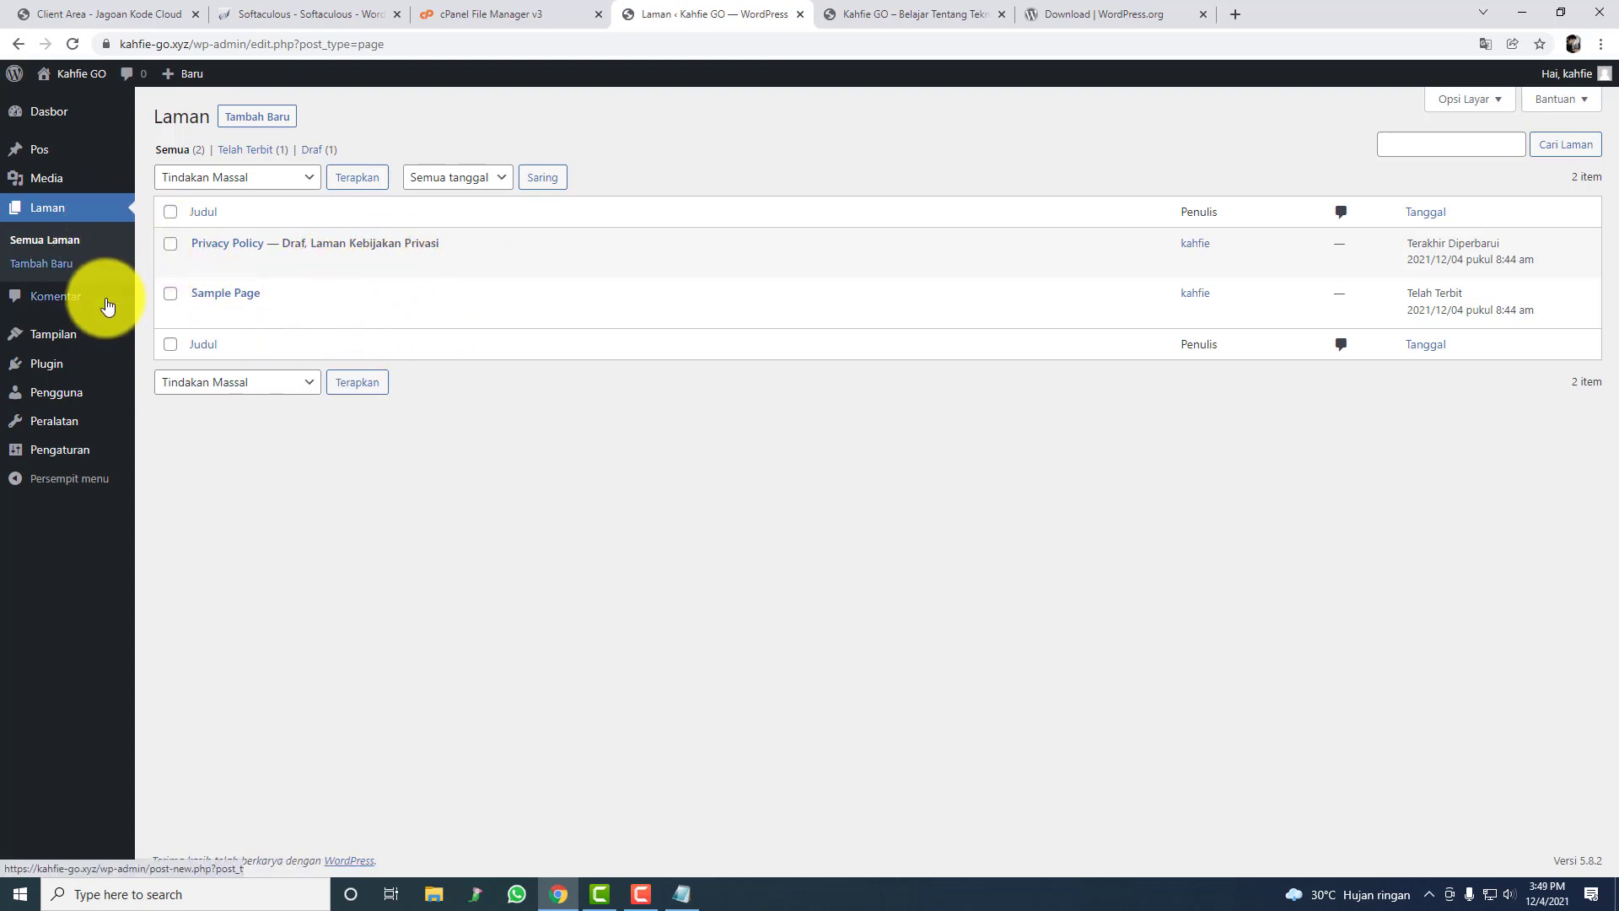
Step: Review the site's comments list and the installed themes, including the active Twenty Twenty-One theme
click(67, 295)
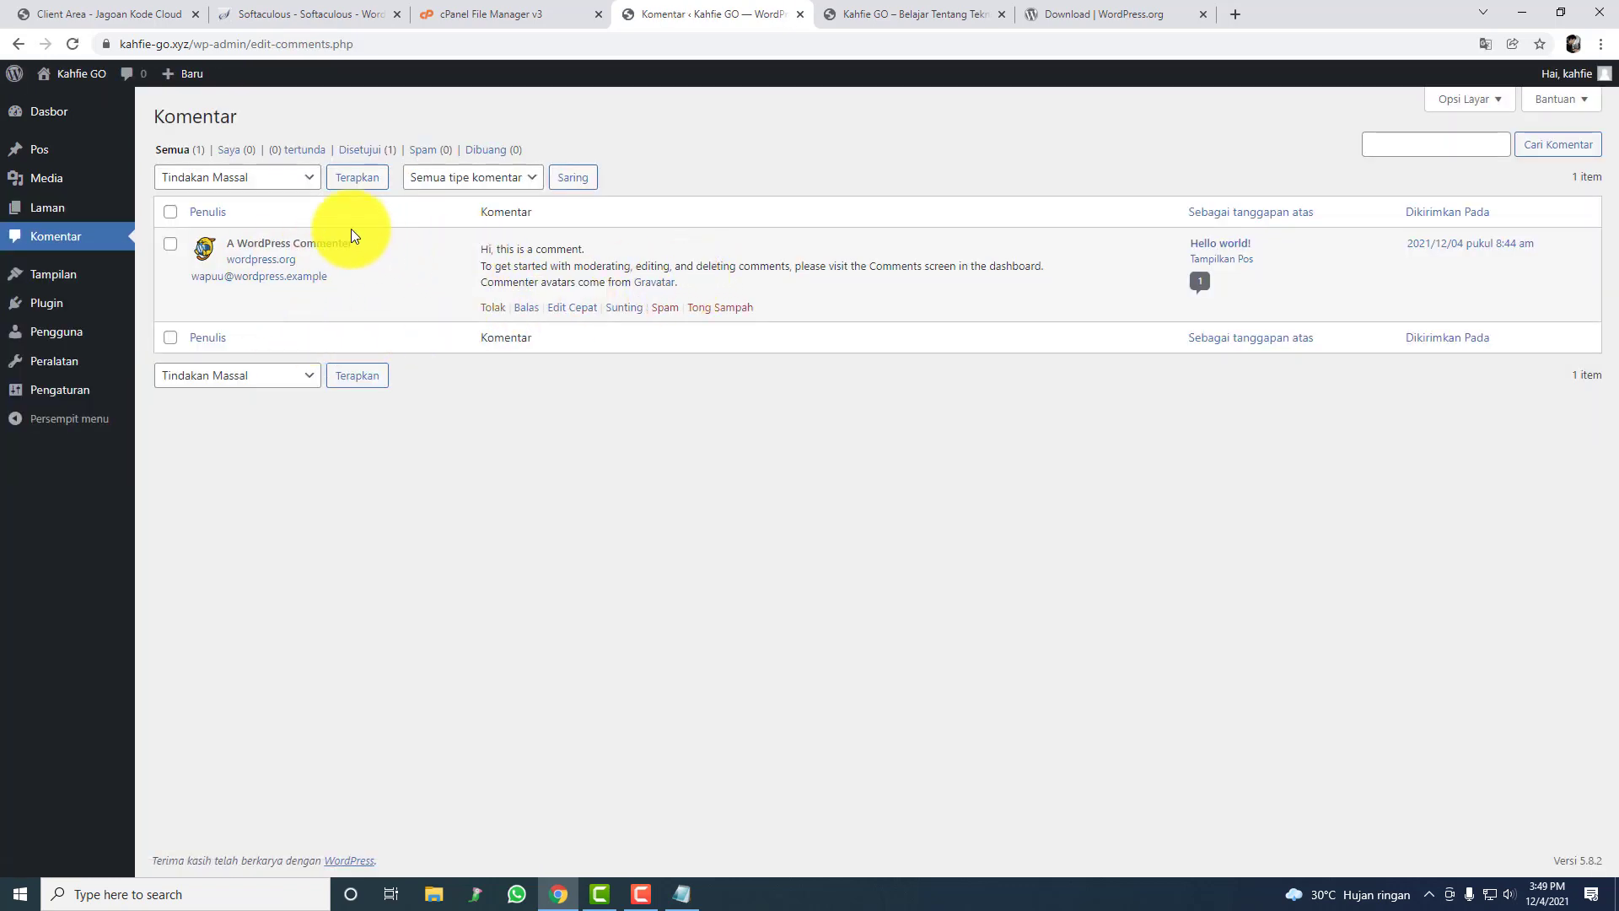
mouse_move(125, 384)
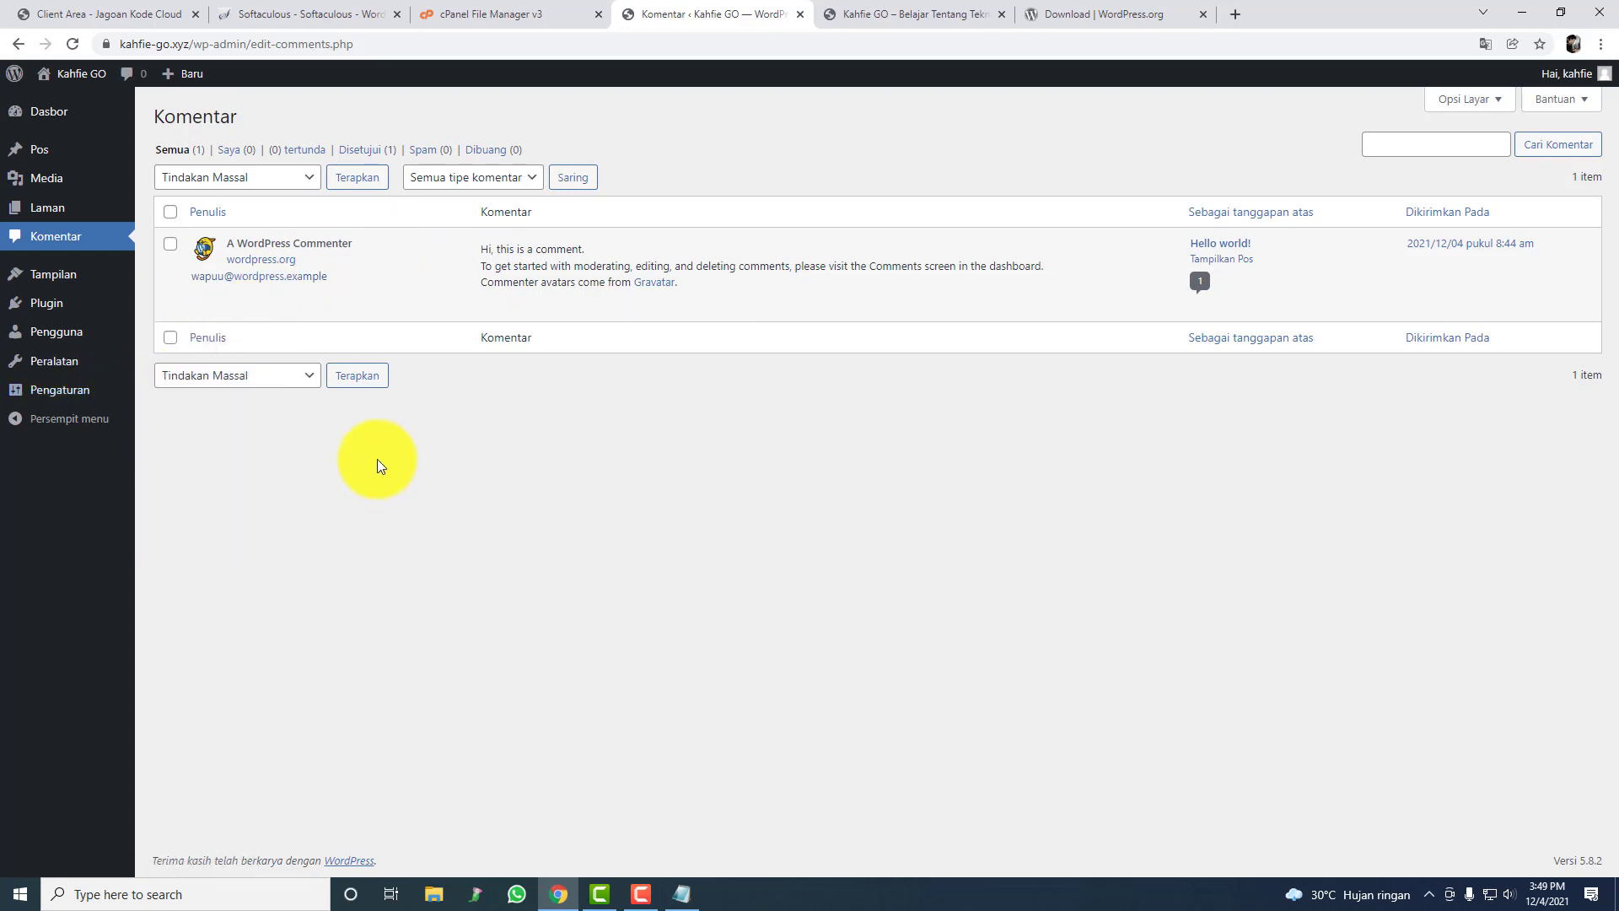
mouse_move(110, 284)
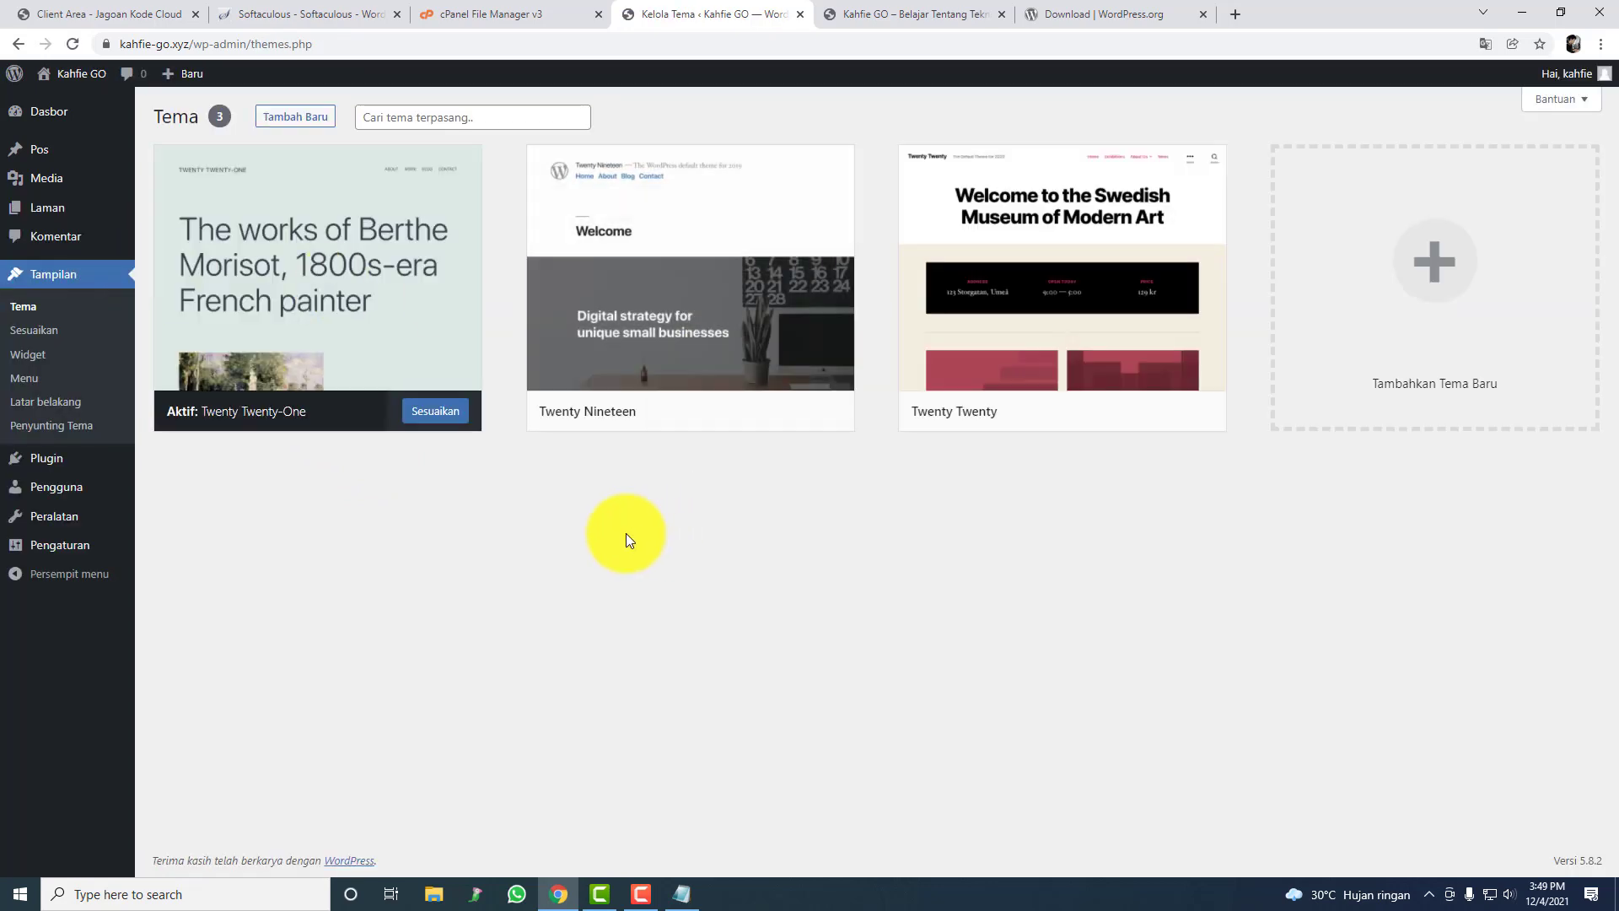
mouse_move(432, 361)
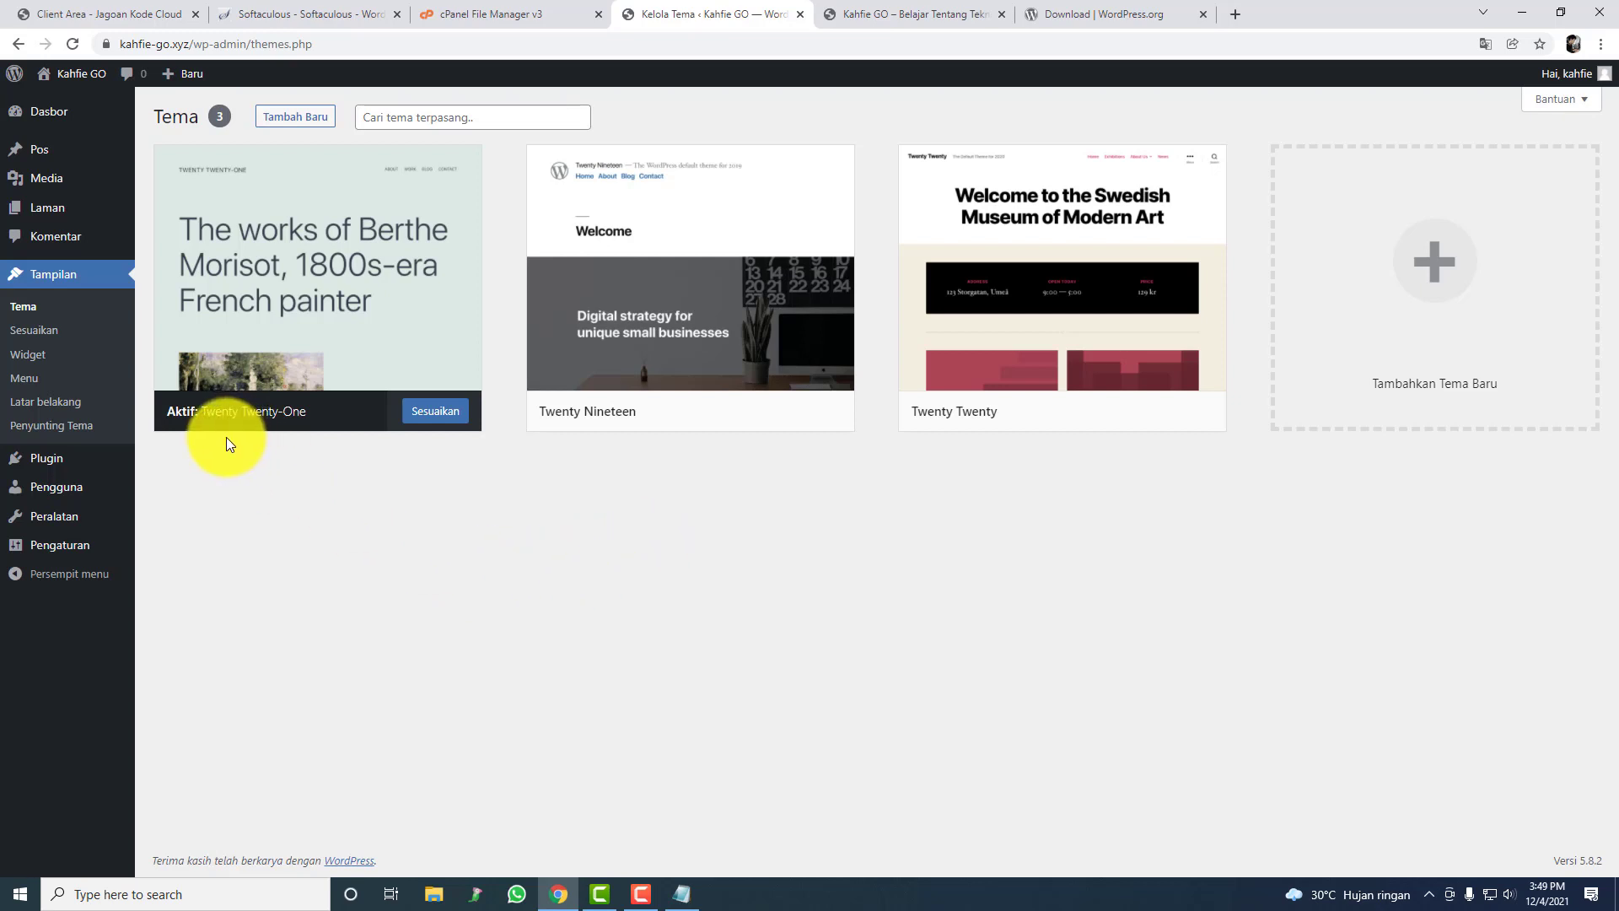
Step: Open the catalogue for adding a new theme and browse the popular themes
click(1355, 333)
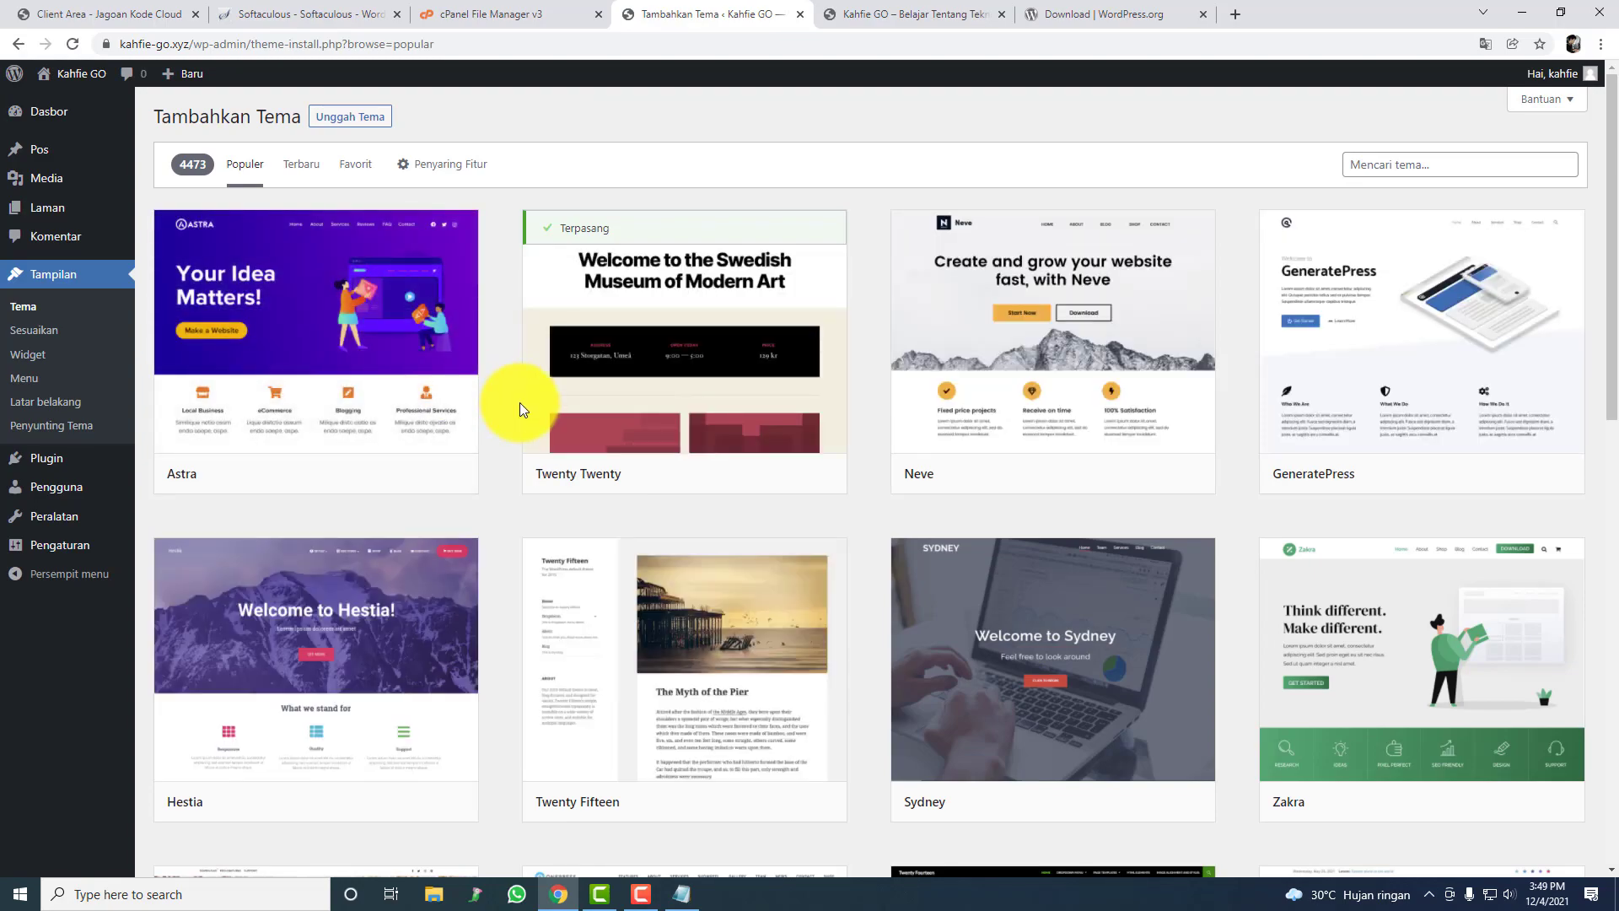
scroll(1052, 599, down, 4)
scroll(1057, 604, down, 13)
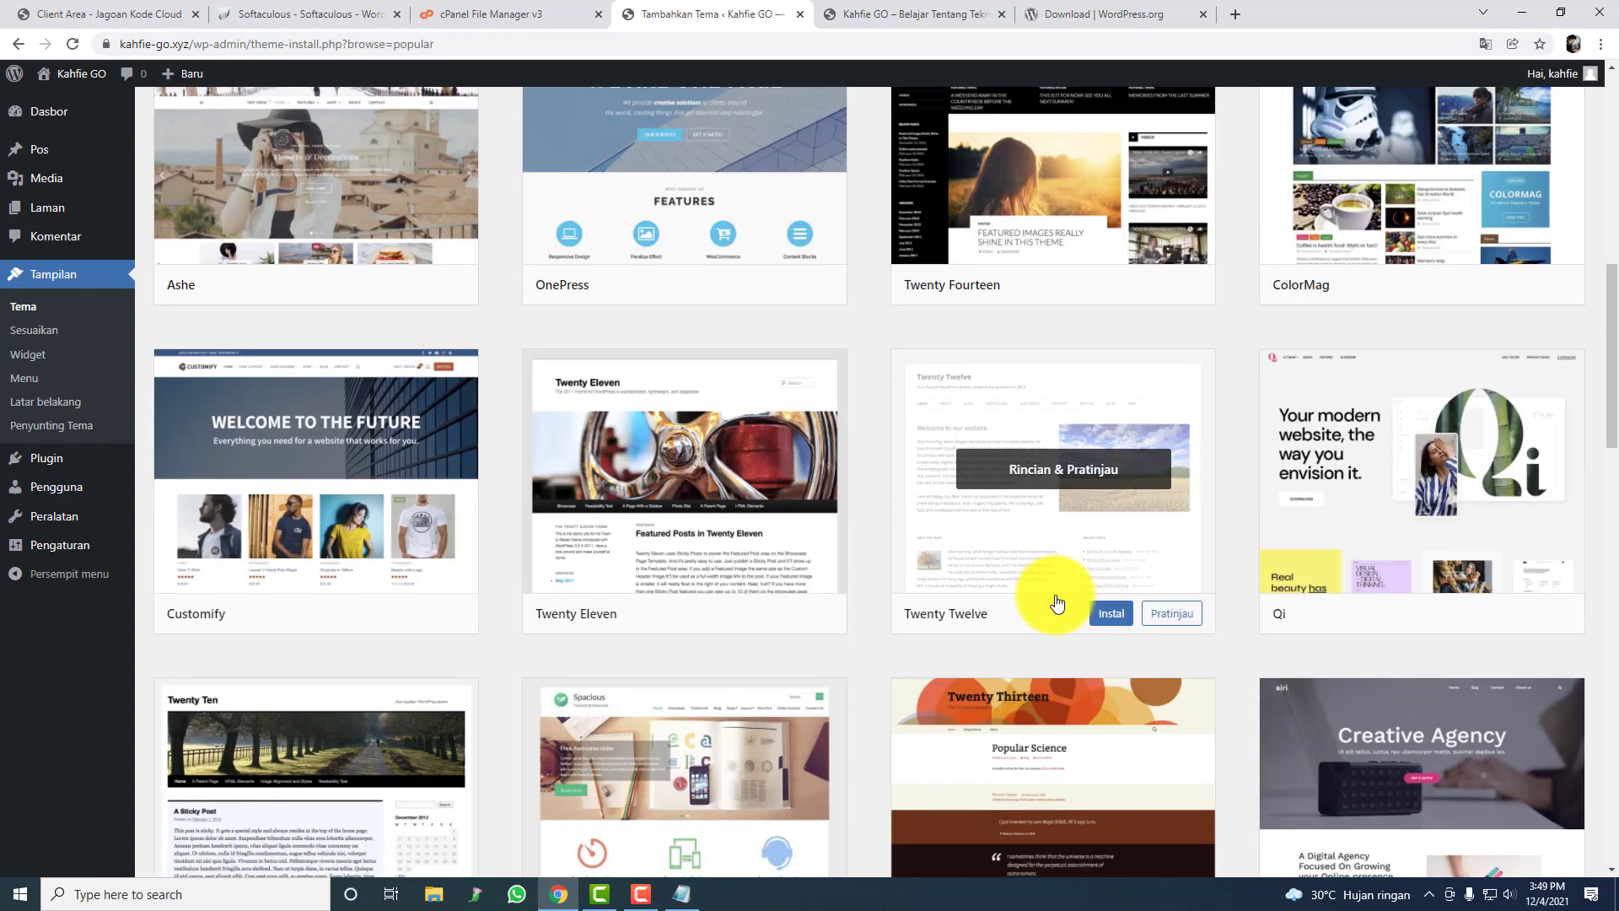
scroll(1607, 539, down, 8)
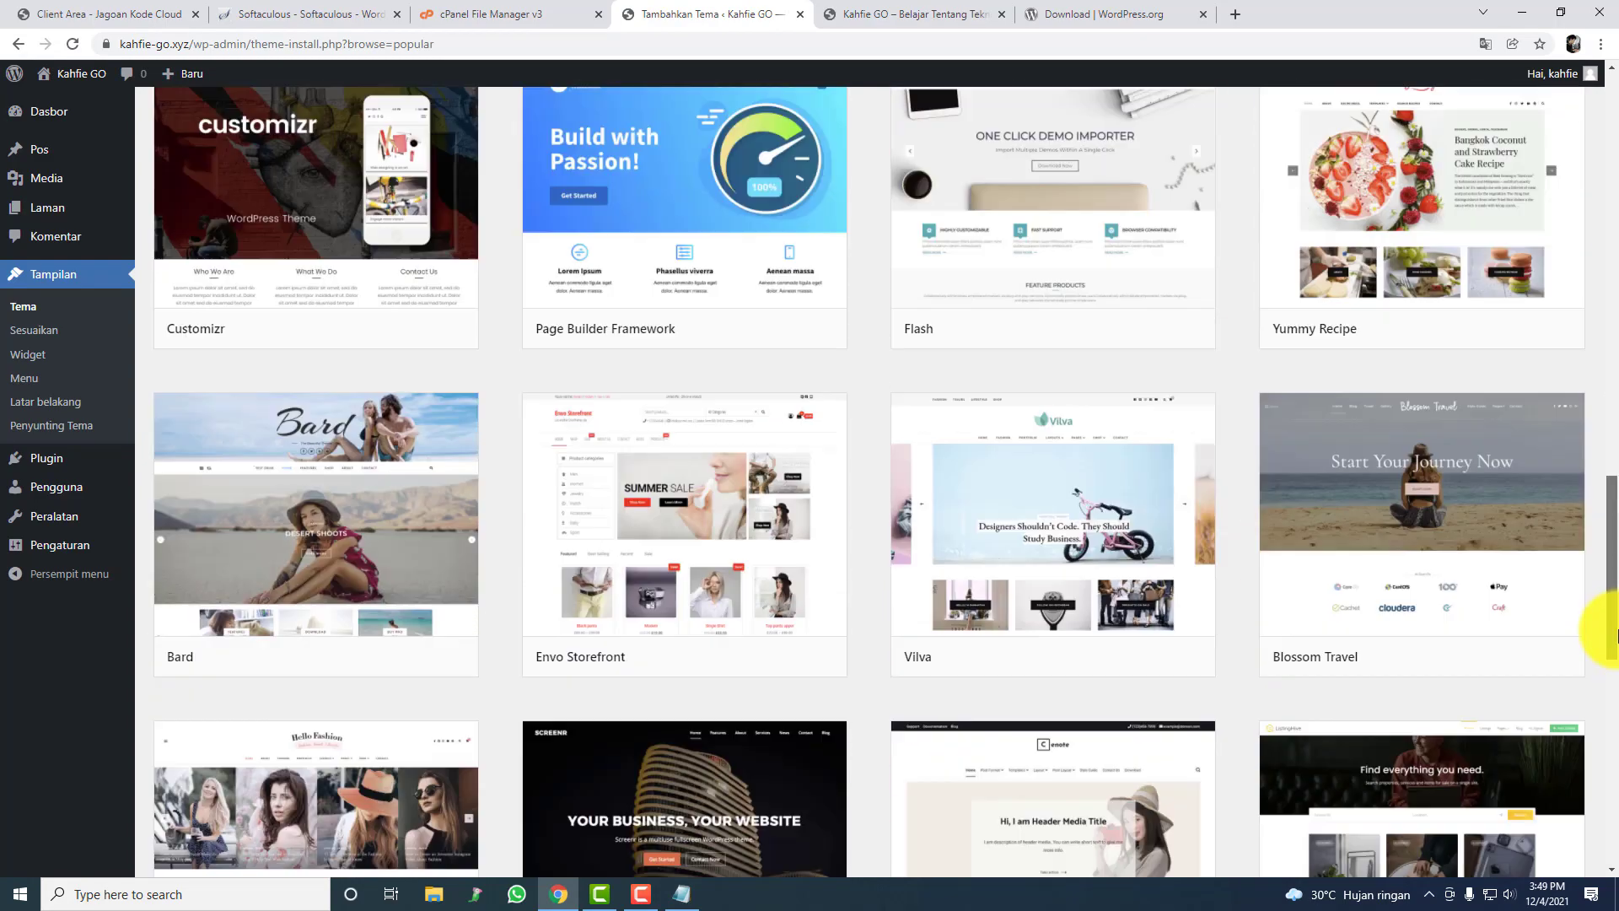
scroll(1606, 629, down, 20)
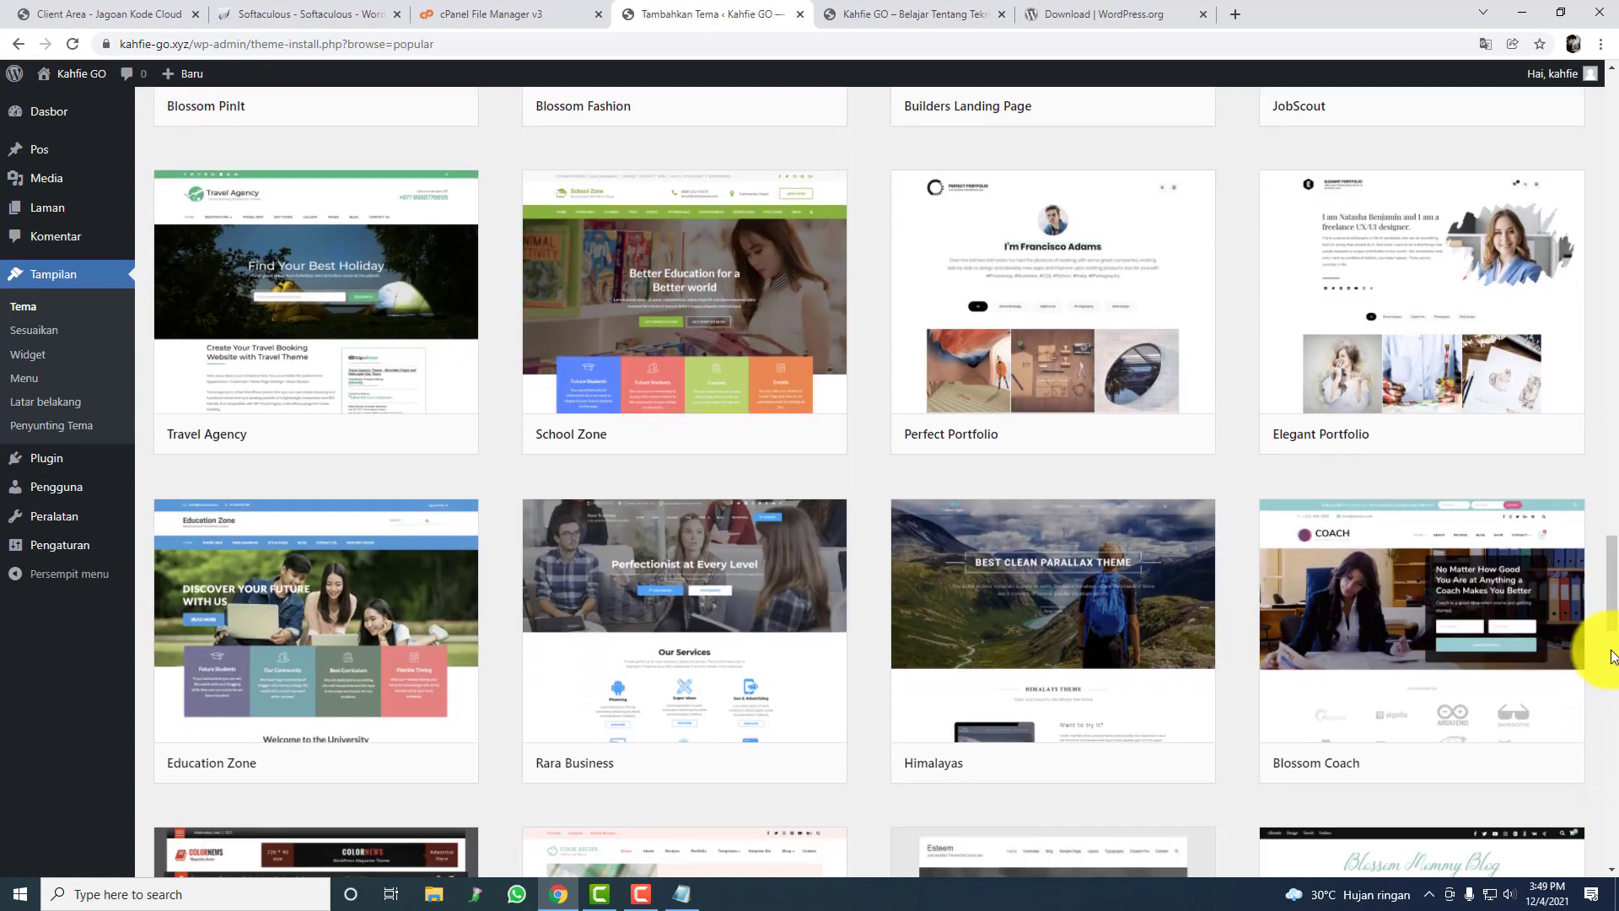
drag(1612, 609, 1561, 163)
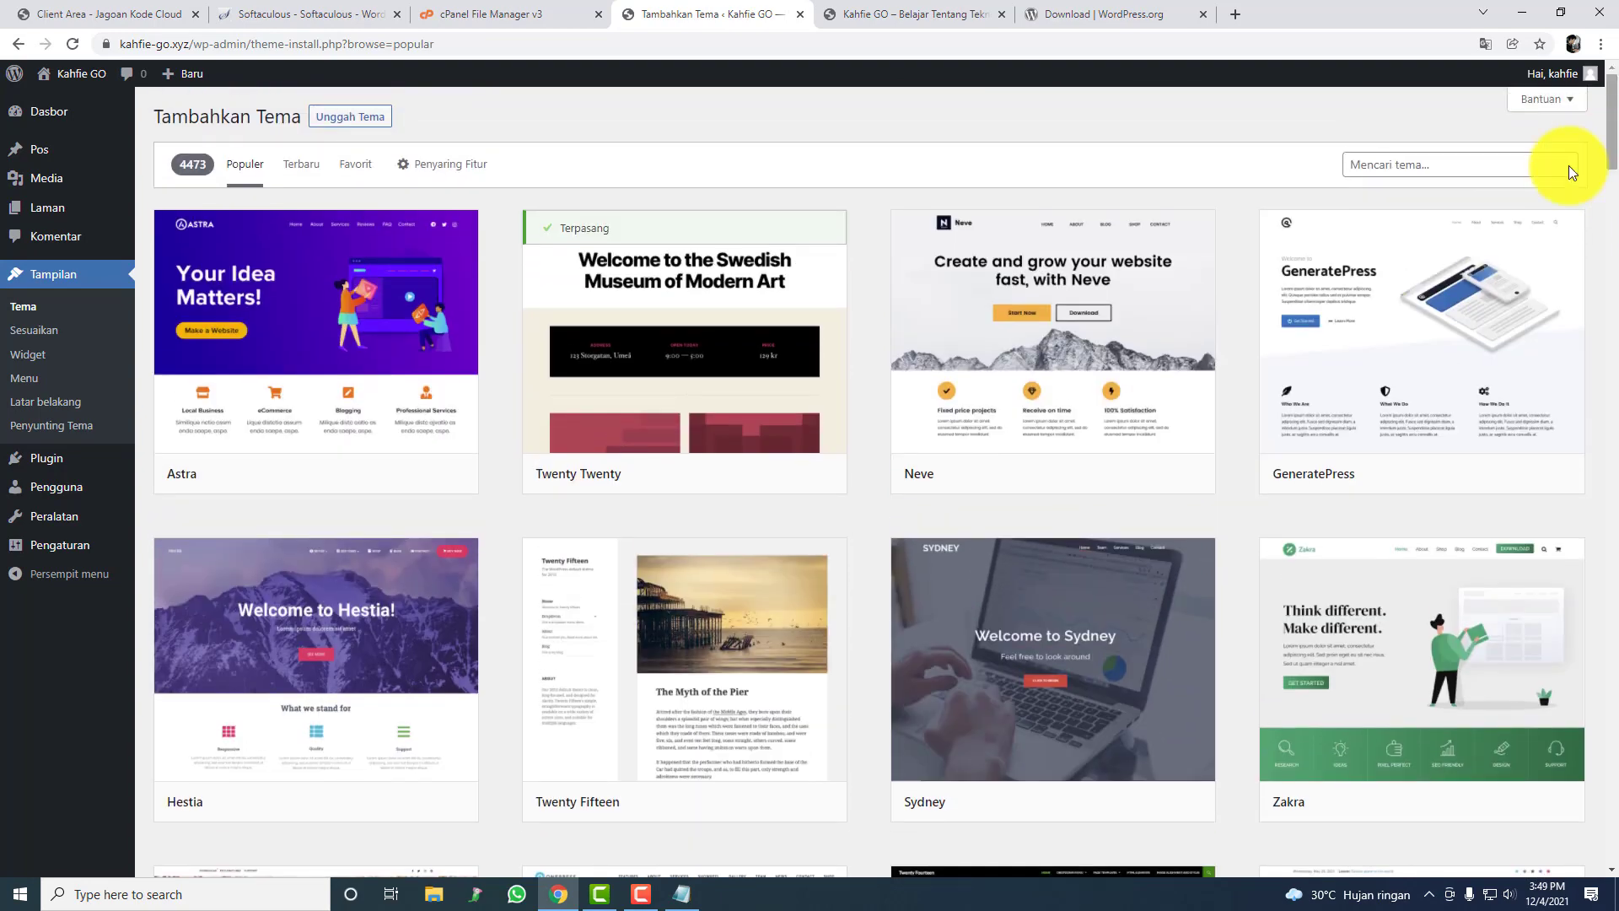
mouse_move(832, 329)
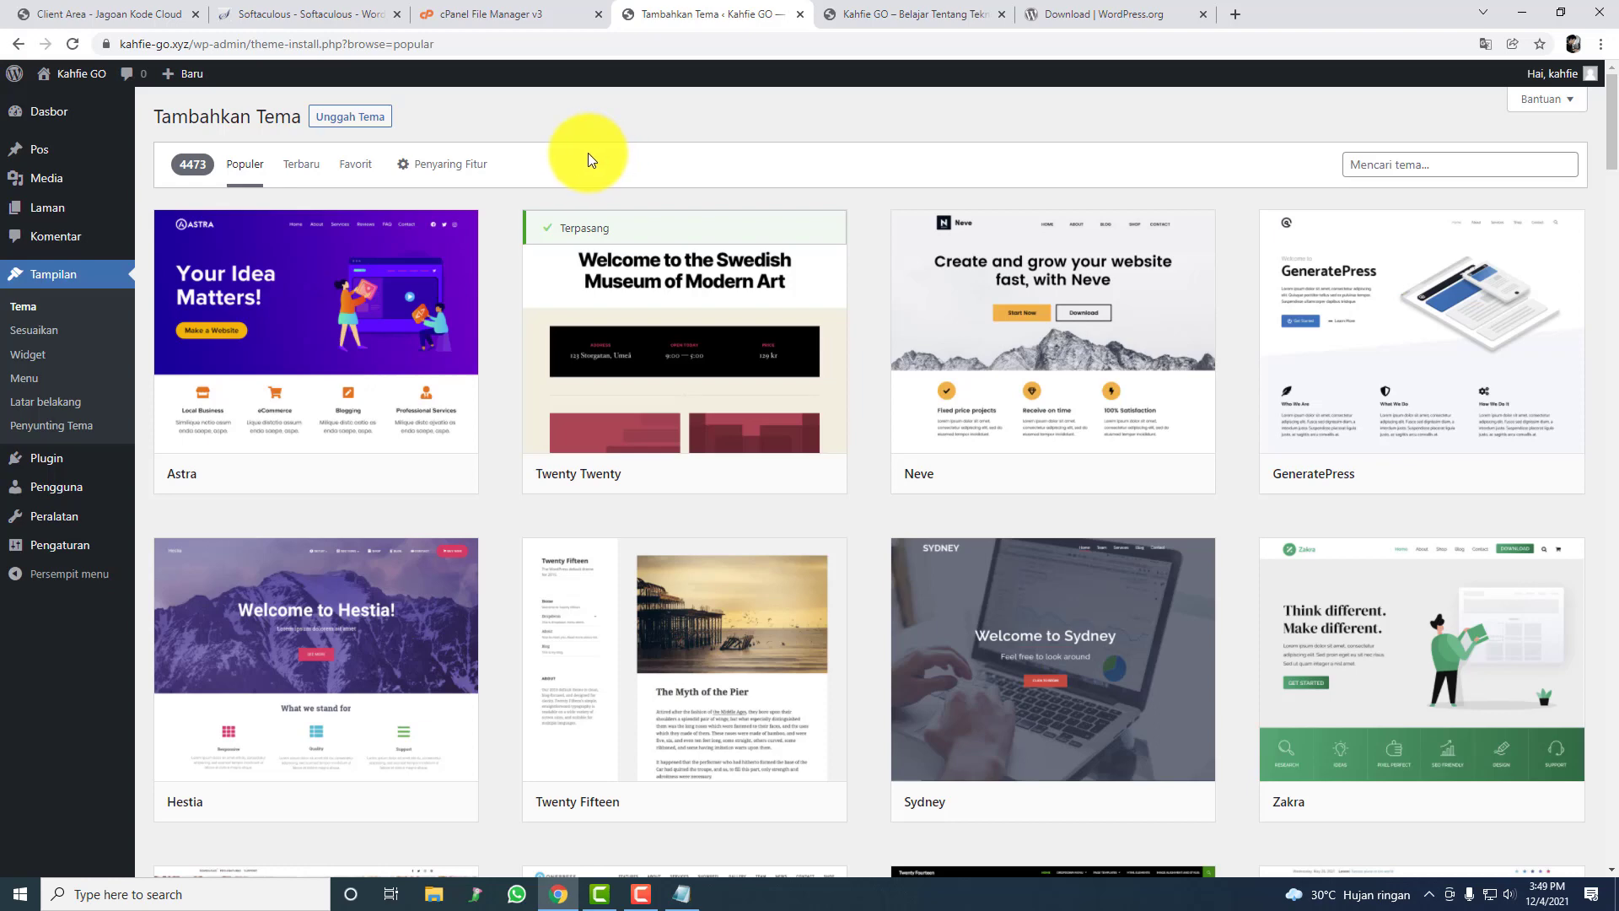
Step: Show the upload form for installing a theme from a .zip file
click(383, 118)
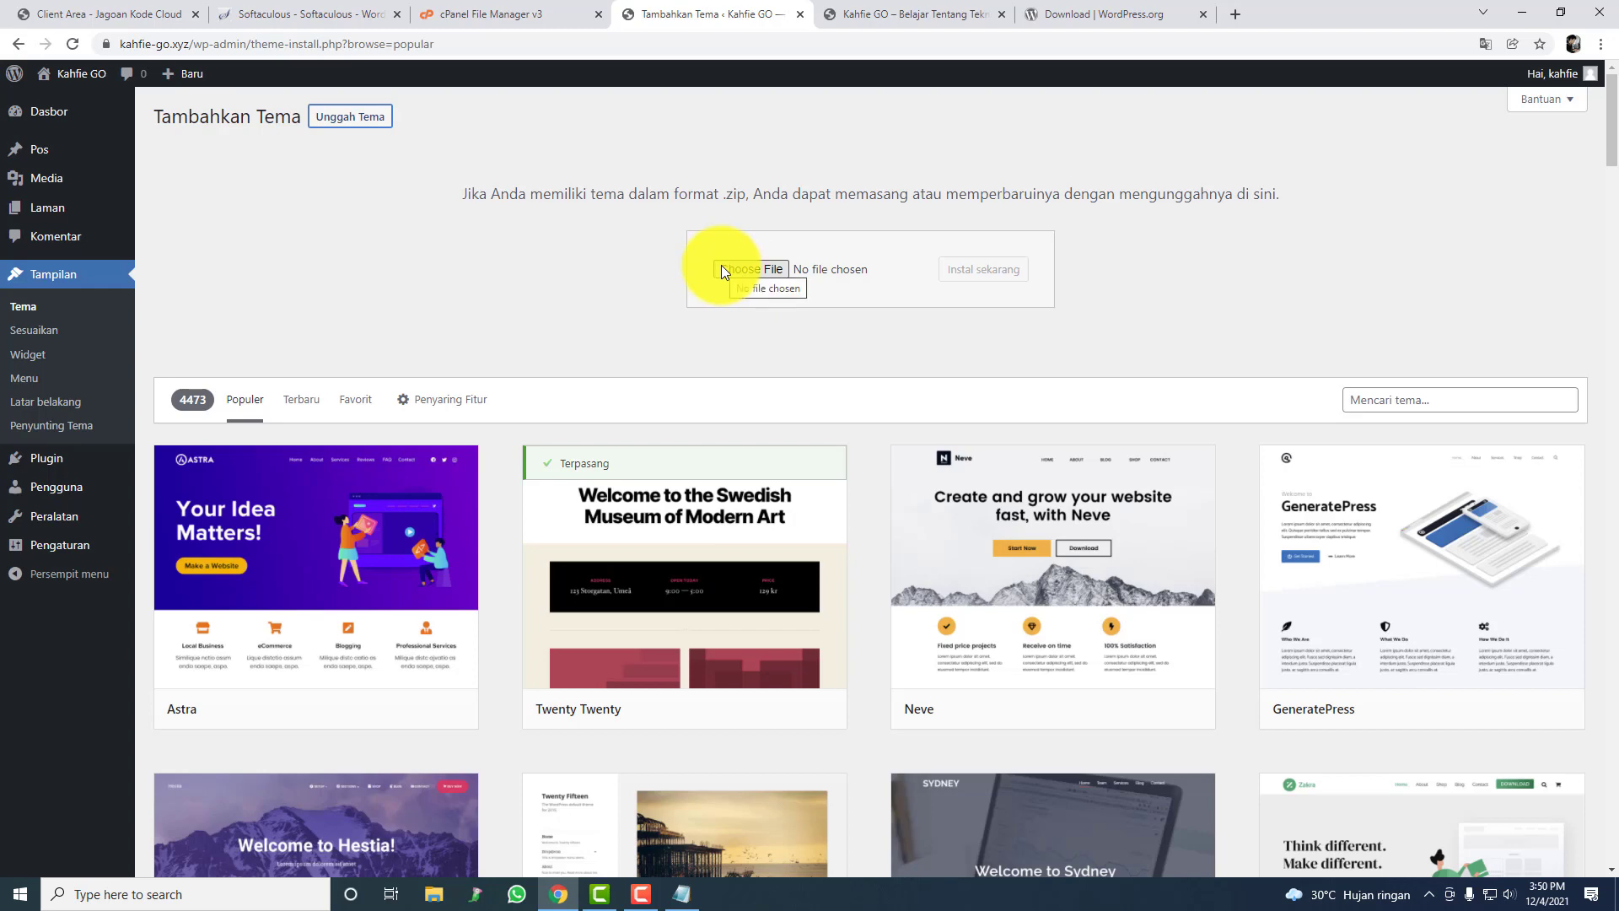
click(392, 125)
click(392, 125)
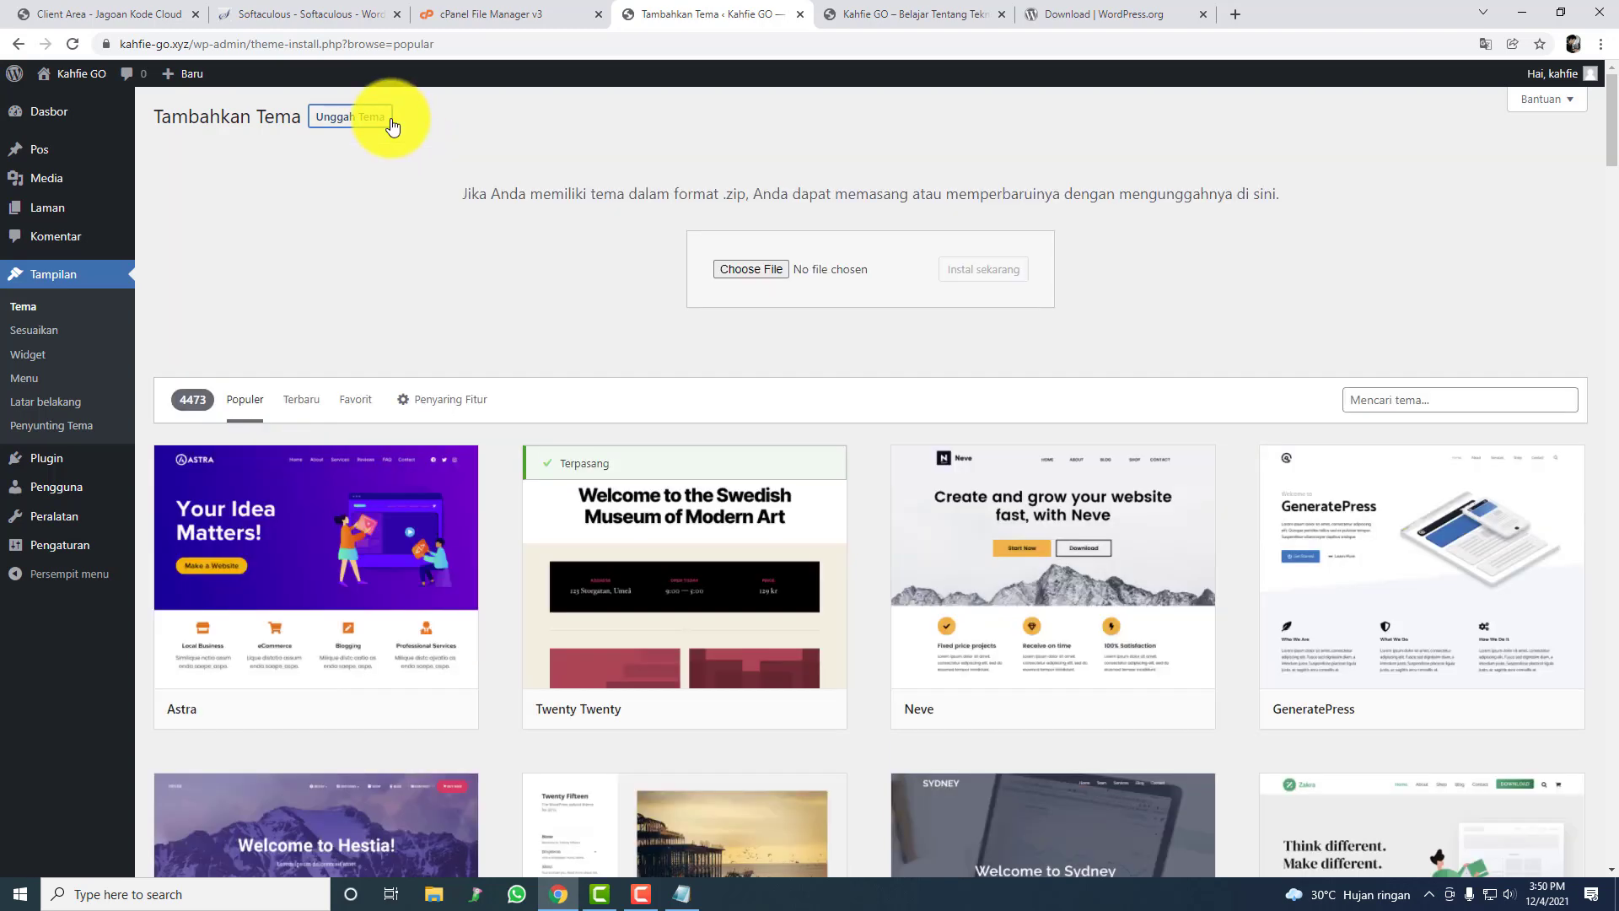
Step: Hide the theme upload form, and install and activate the GeneratePress theme from the popular themes
click(392, 125)
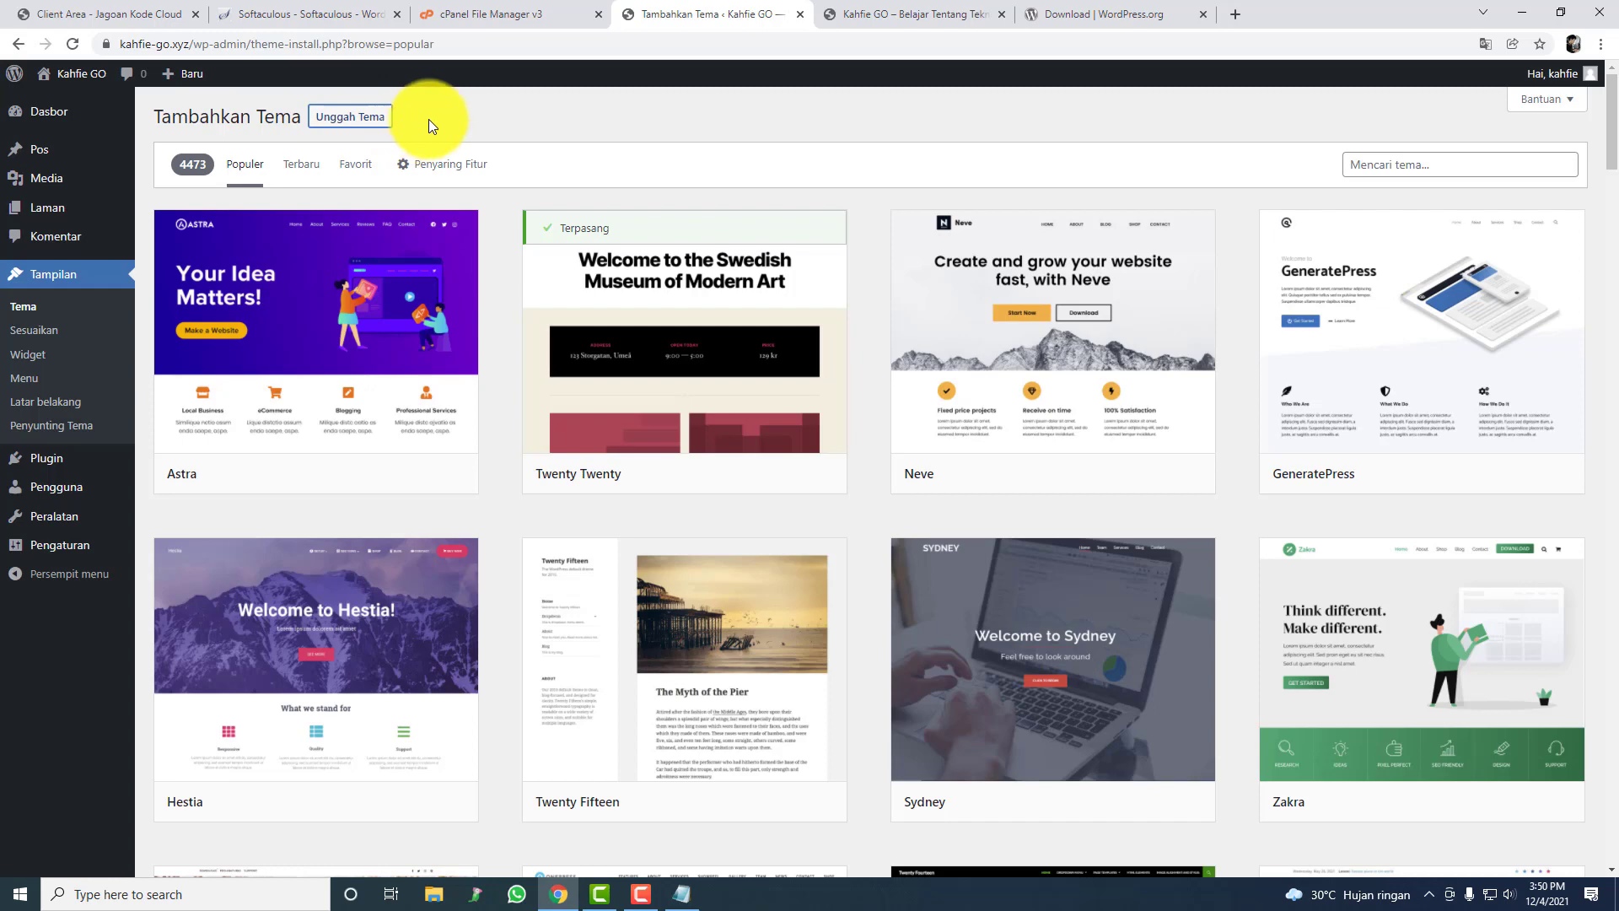
mouse_move(831, 247)
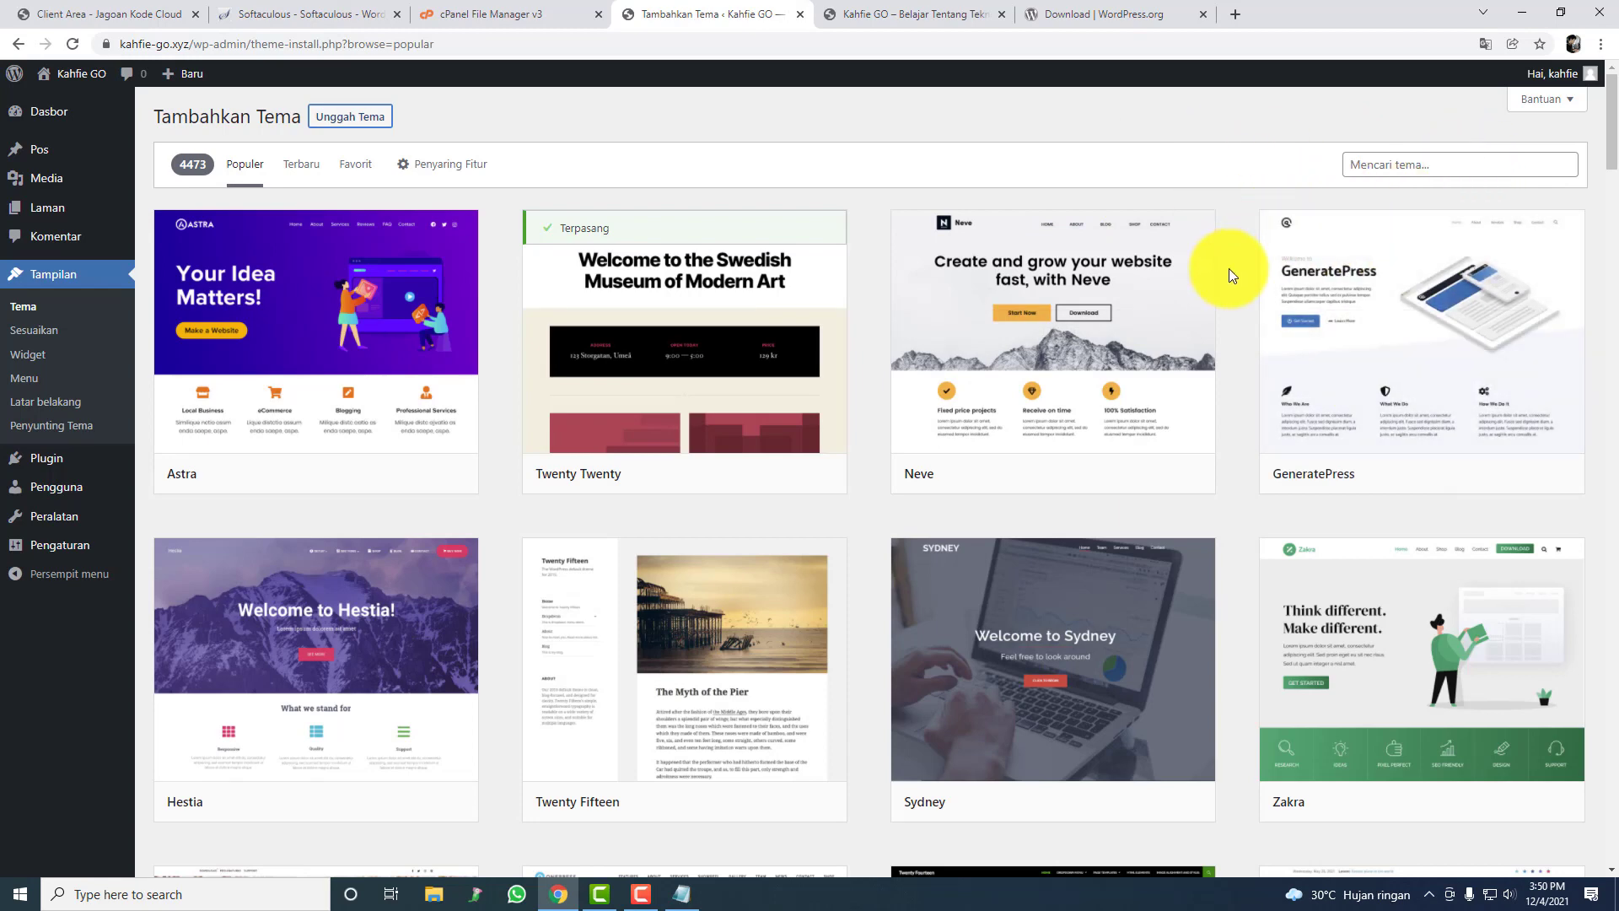
mouse_move(1307, 310)
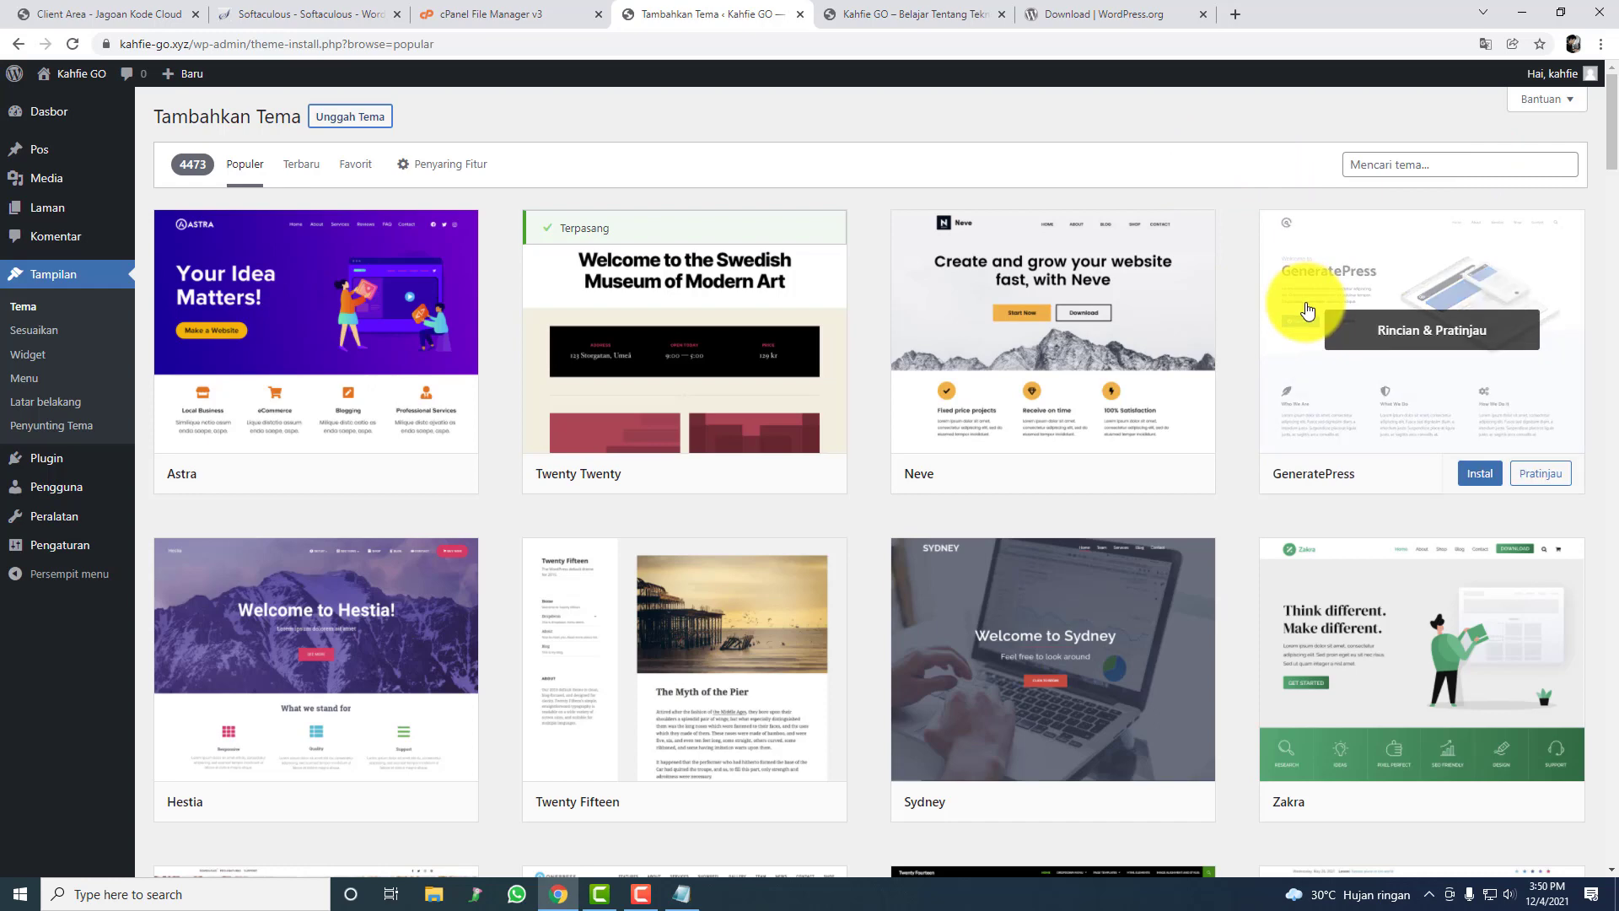
click(1473, 482)
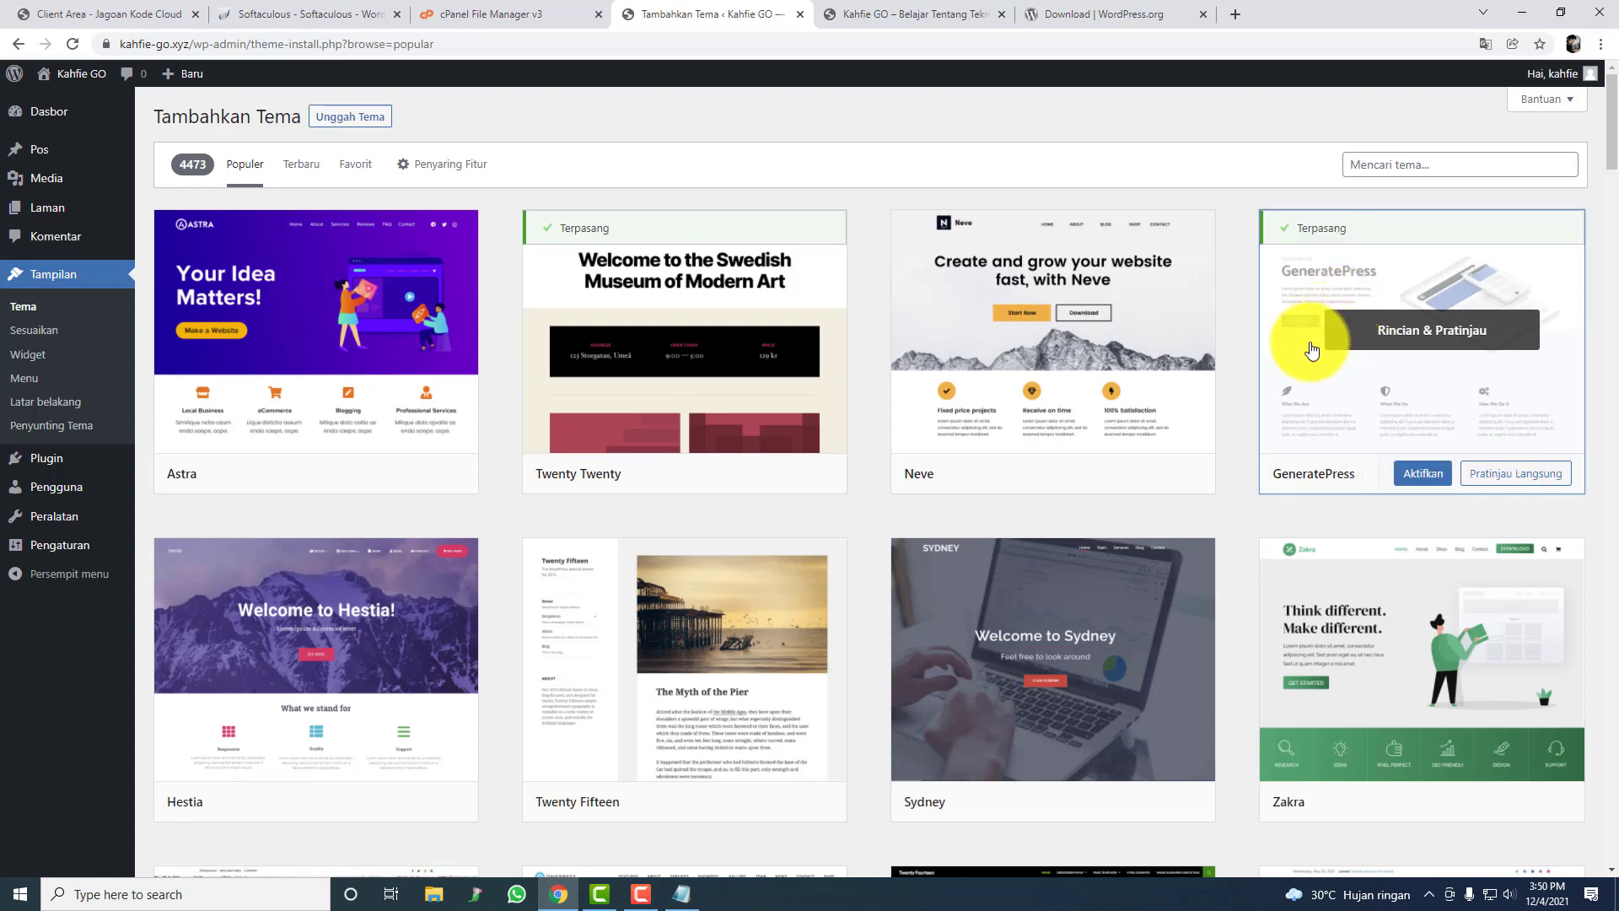
click(1425, 474)
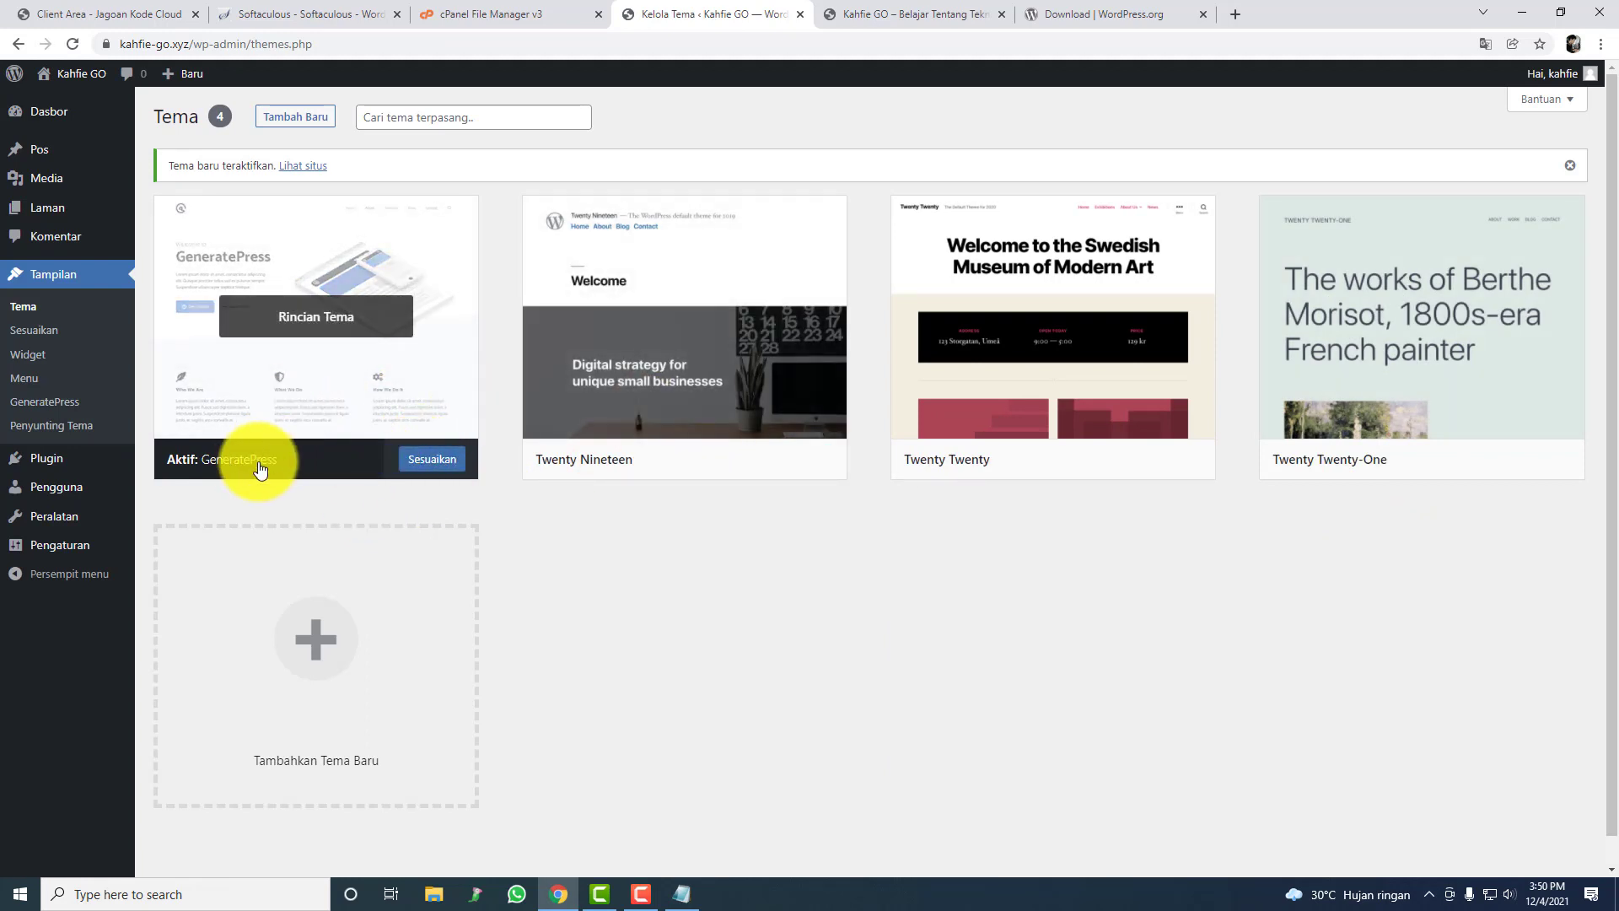
Step: Check the live front page under the new theme and review the GeneratePress options page down to its reset section
click(902, 10)
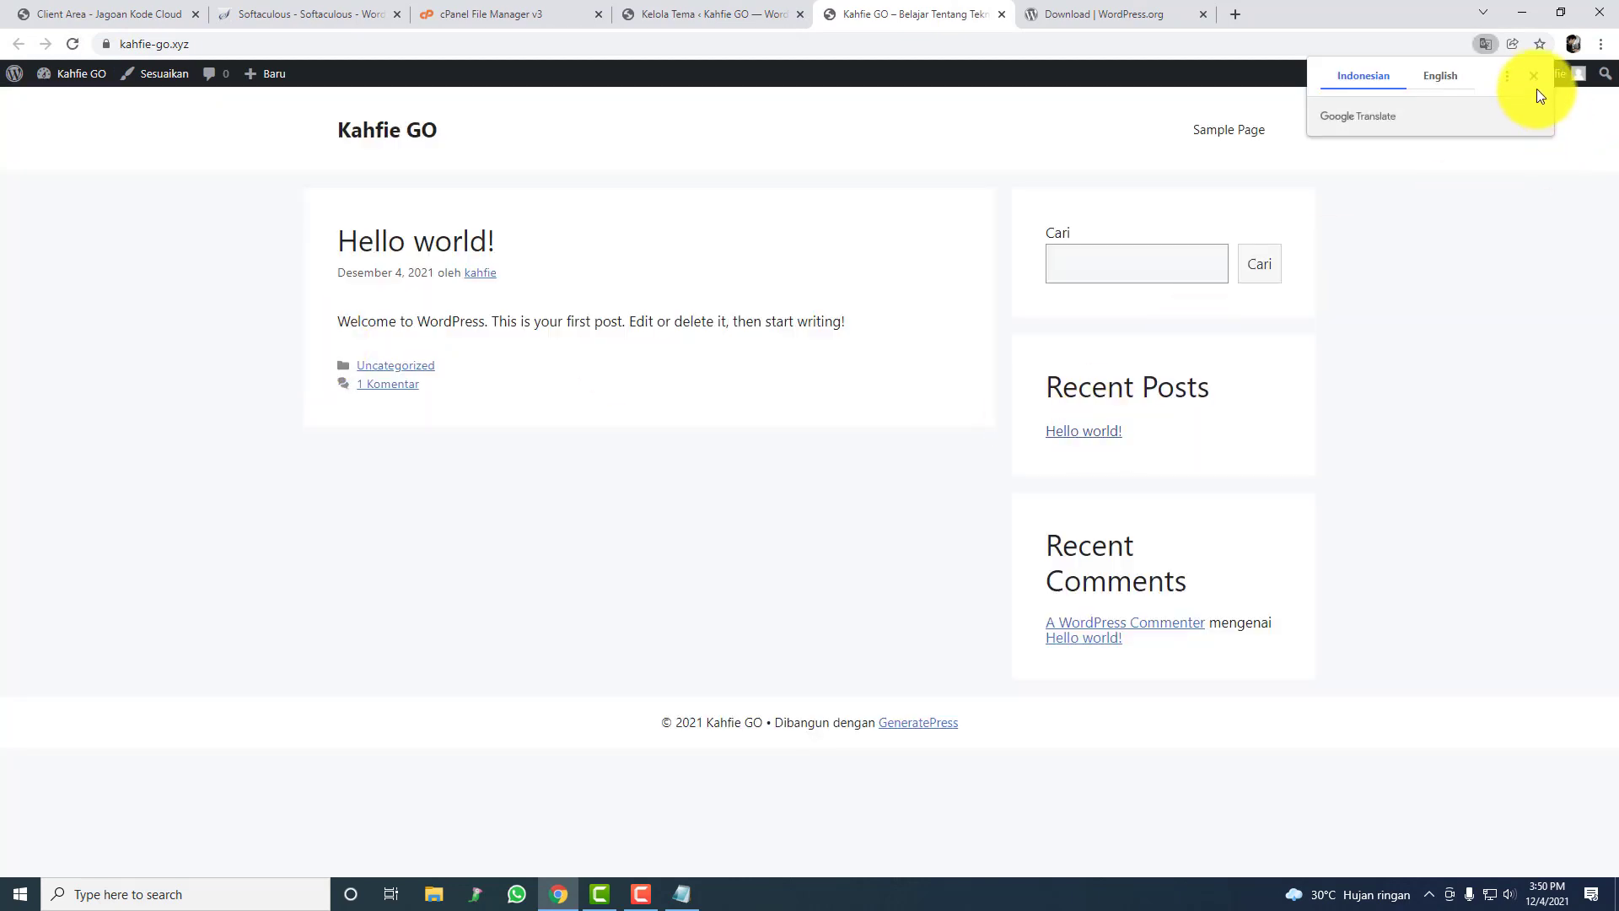
click(1535, 78)
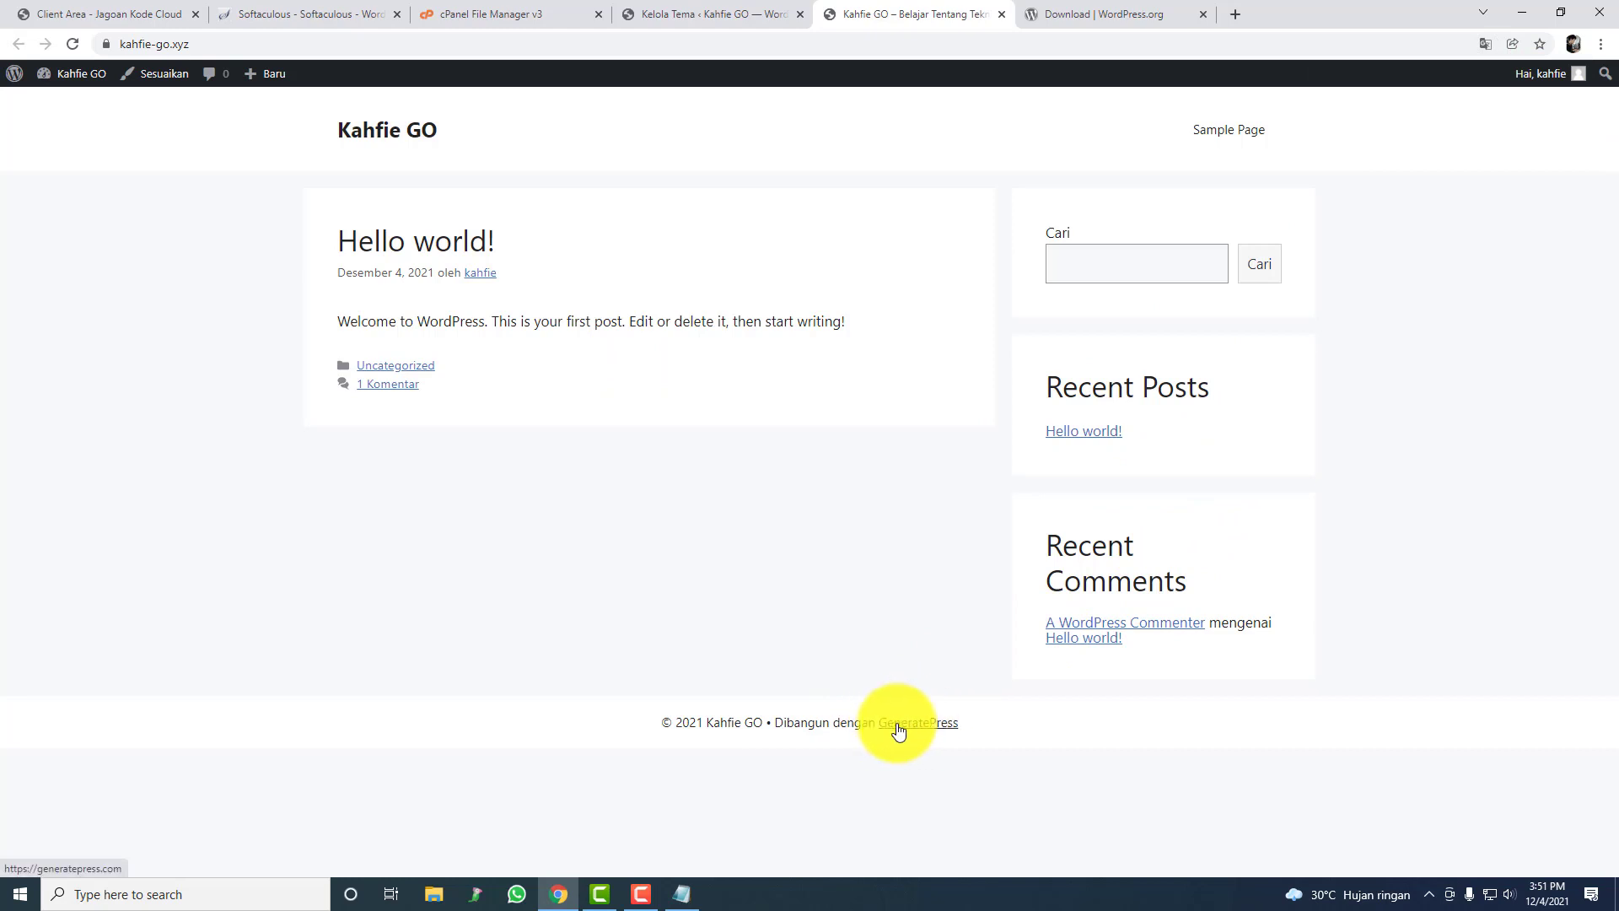
click(771, 8)
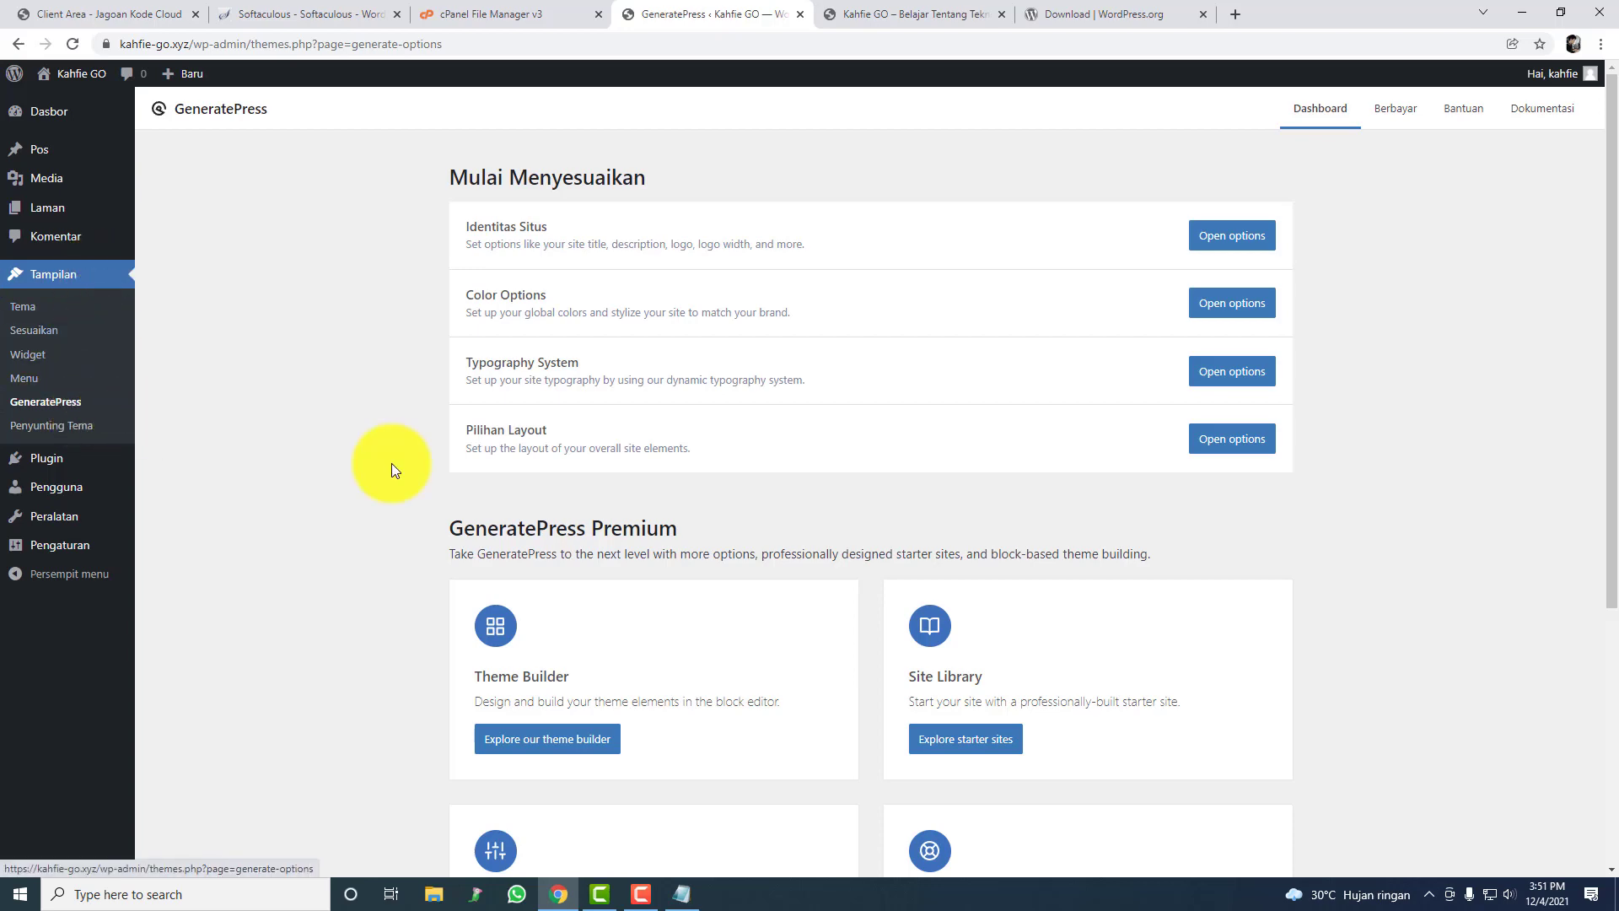
scroll(386, 433, down, 5)
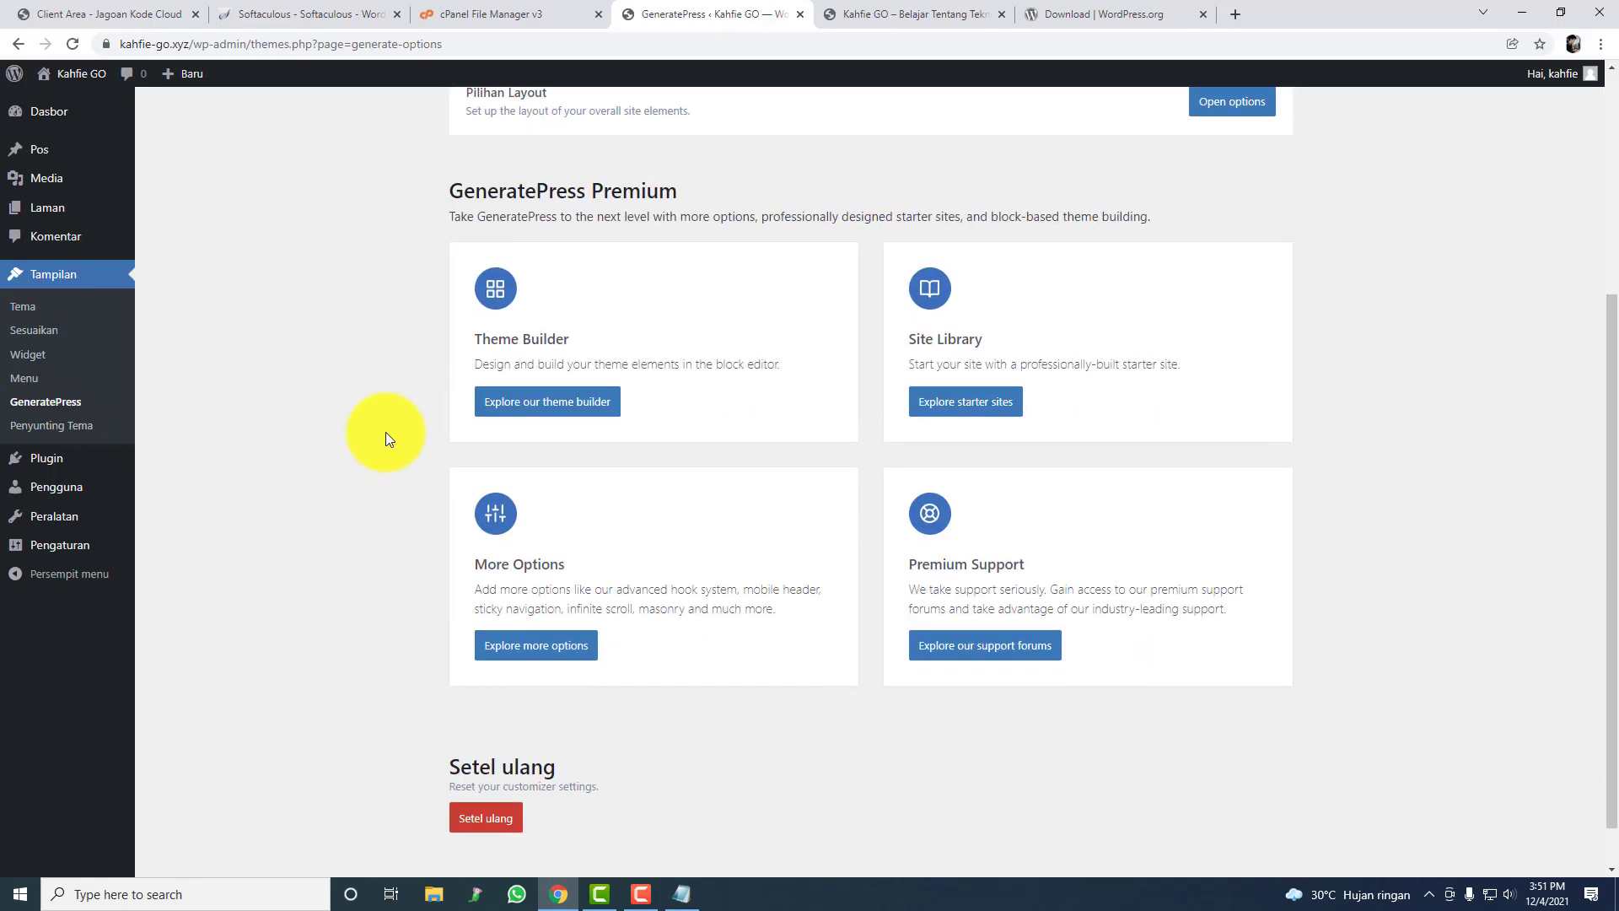
scroll(386, 433, up, 3)
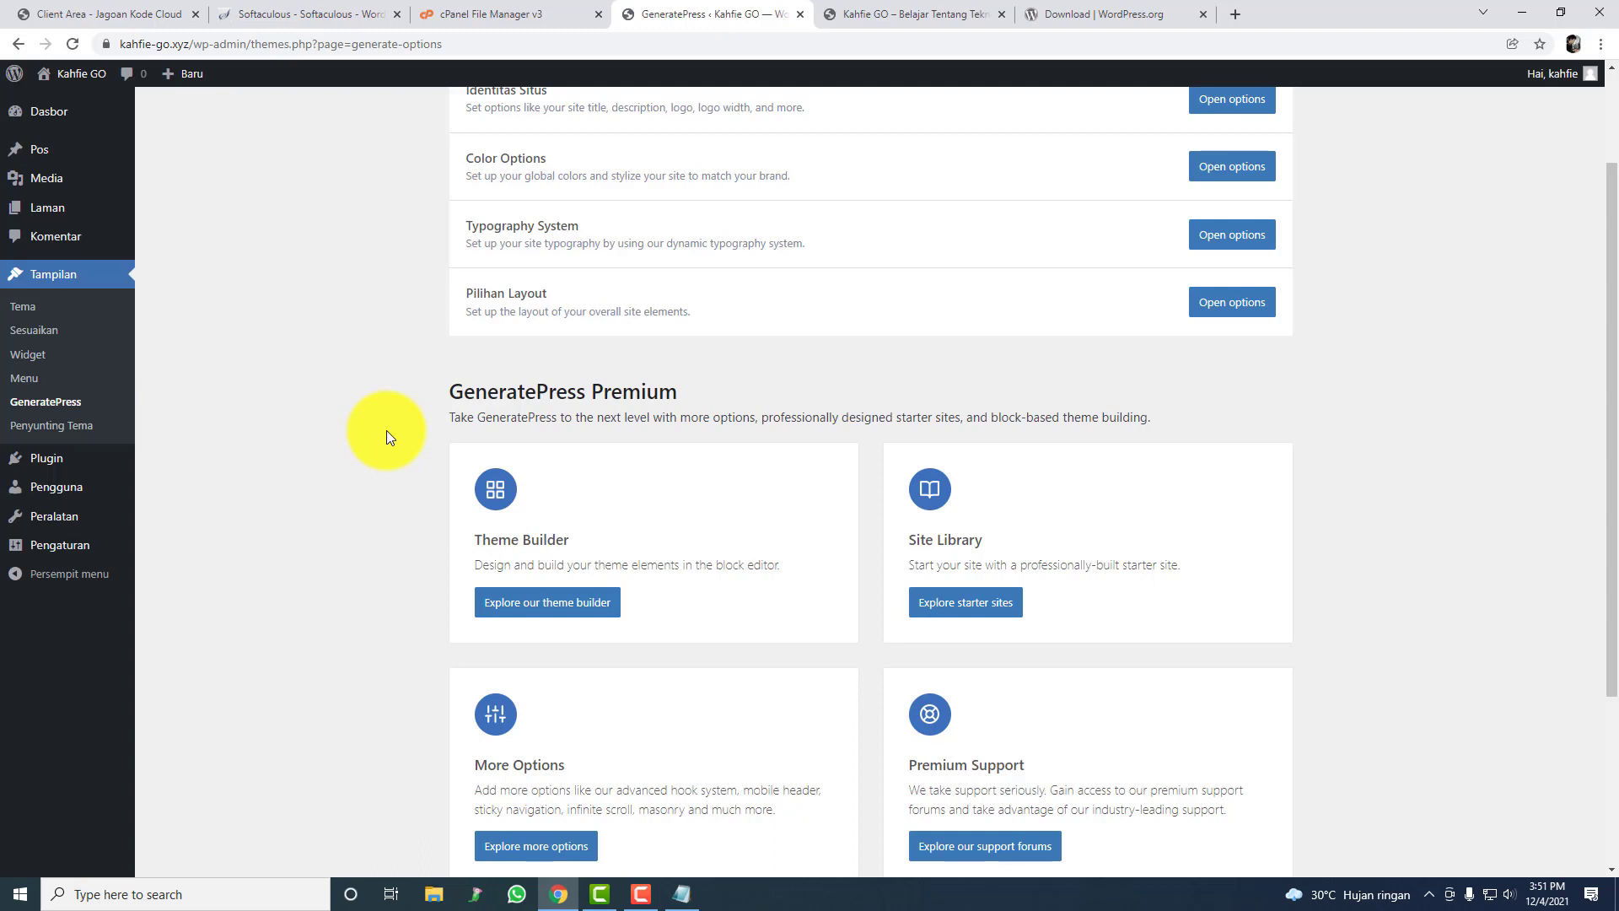
scroll(386, 437, up, 2)
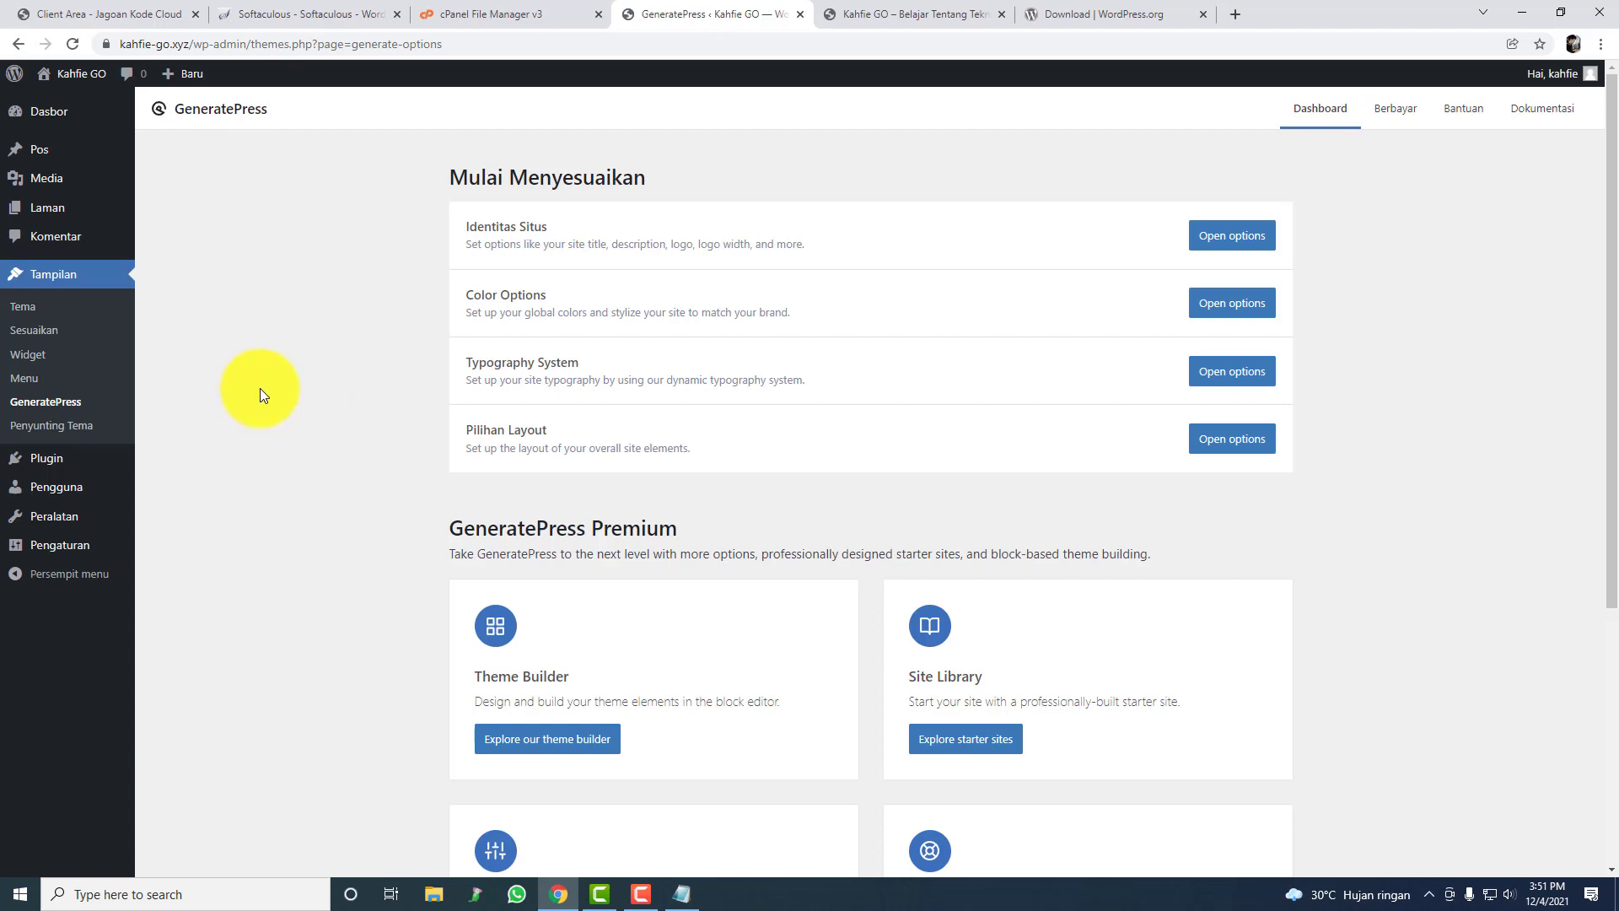
Step: Examine the live site's header, including the Kahfie GO site title and the Sample Page menu link
click(970, 13)
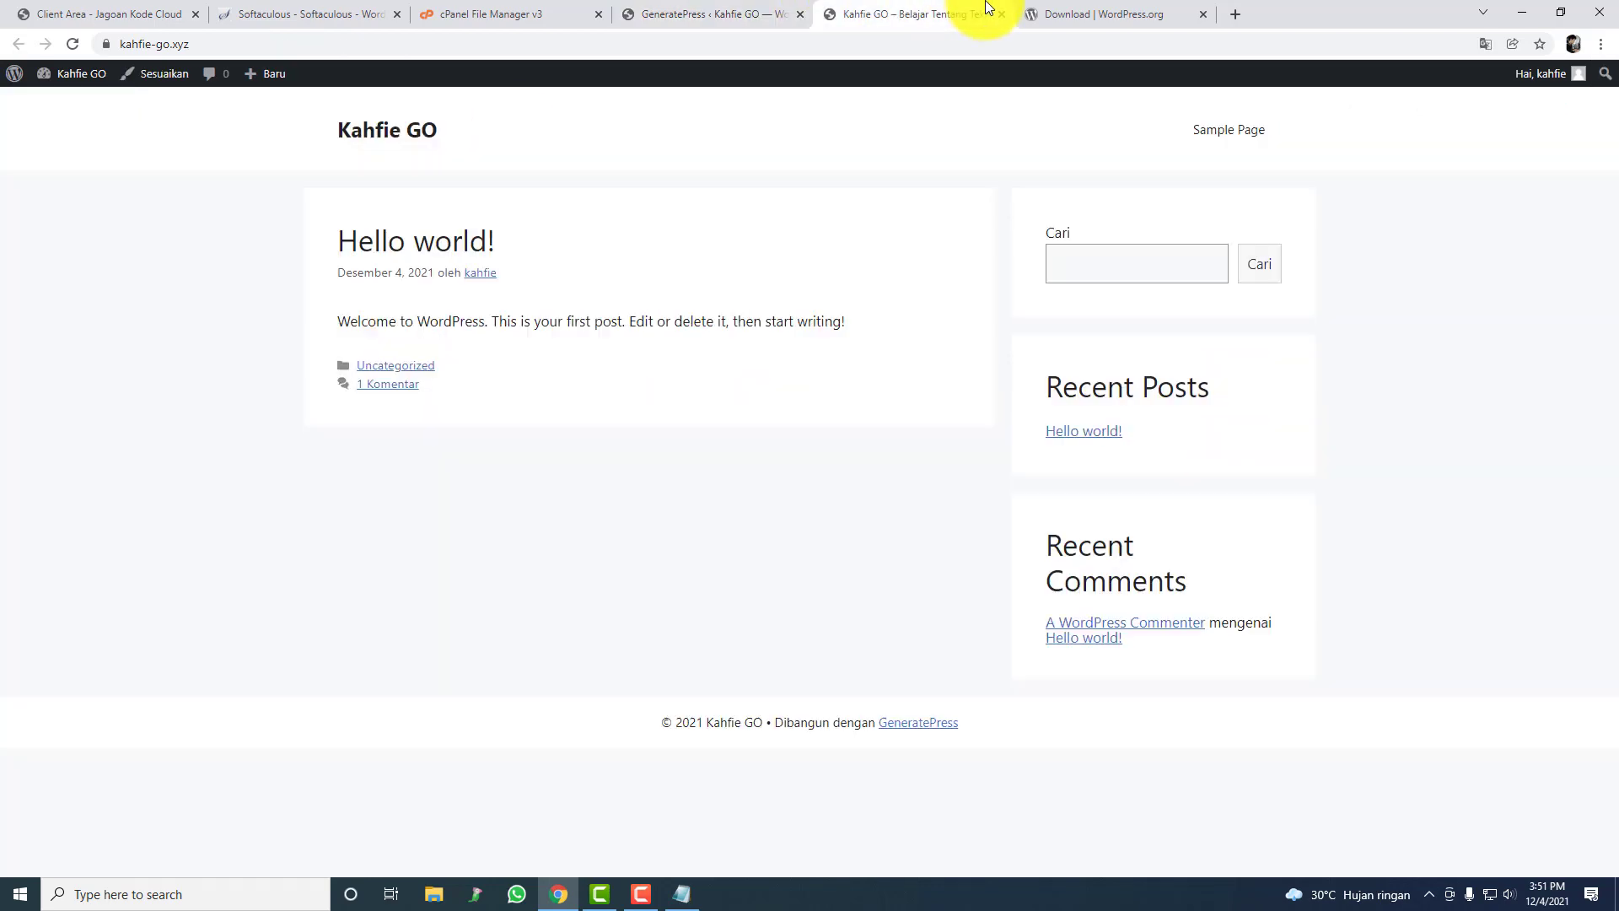
click(707, 12)
click(915, 15)
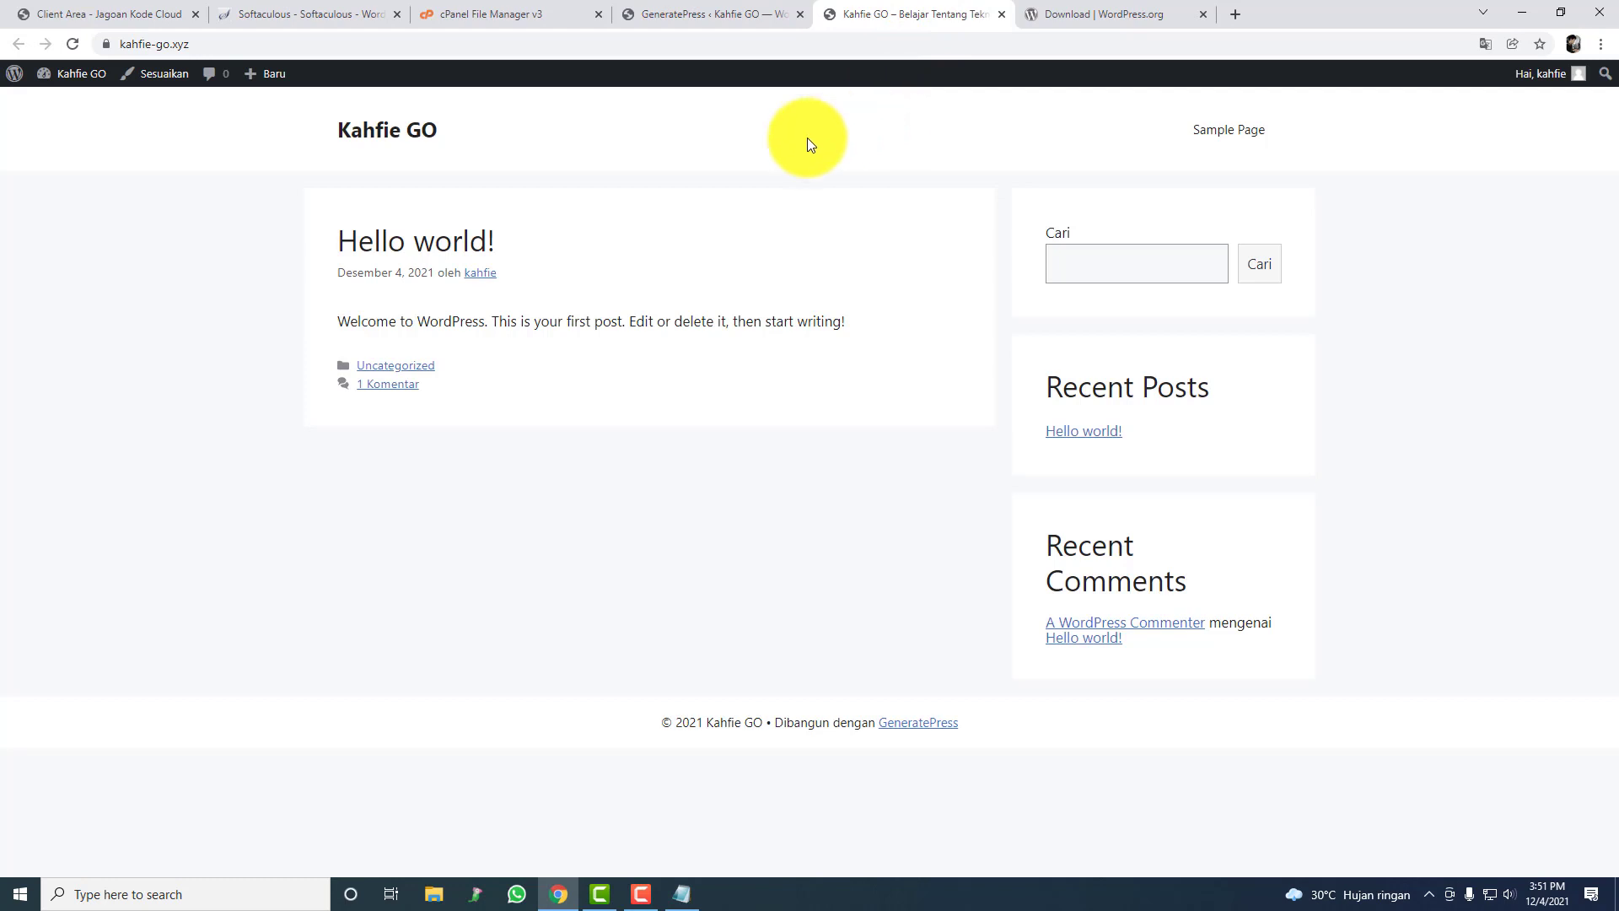
drag(311, 128, 467, 114)
click(468, 115)
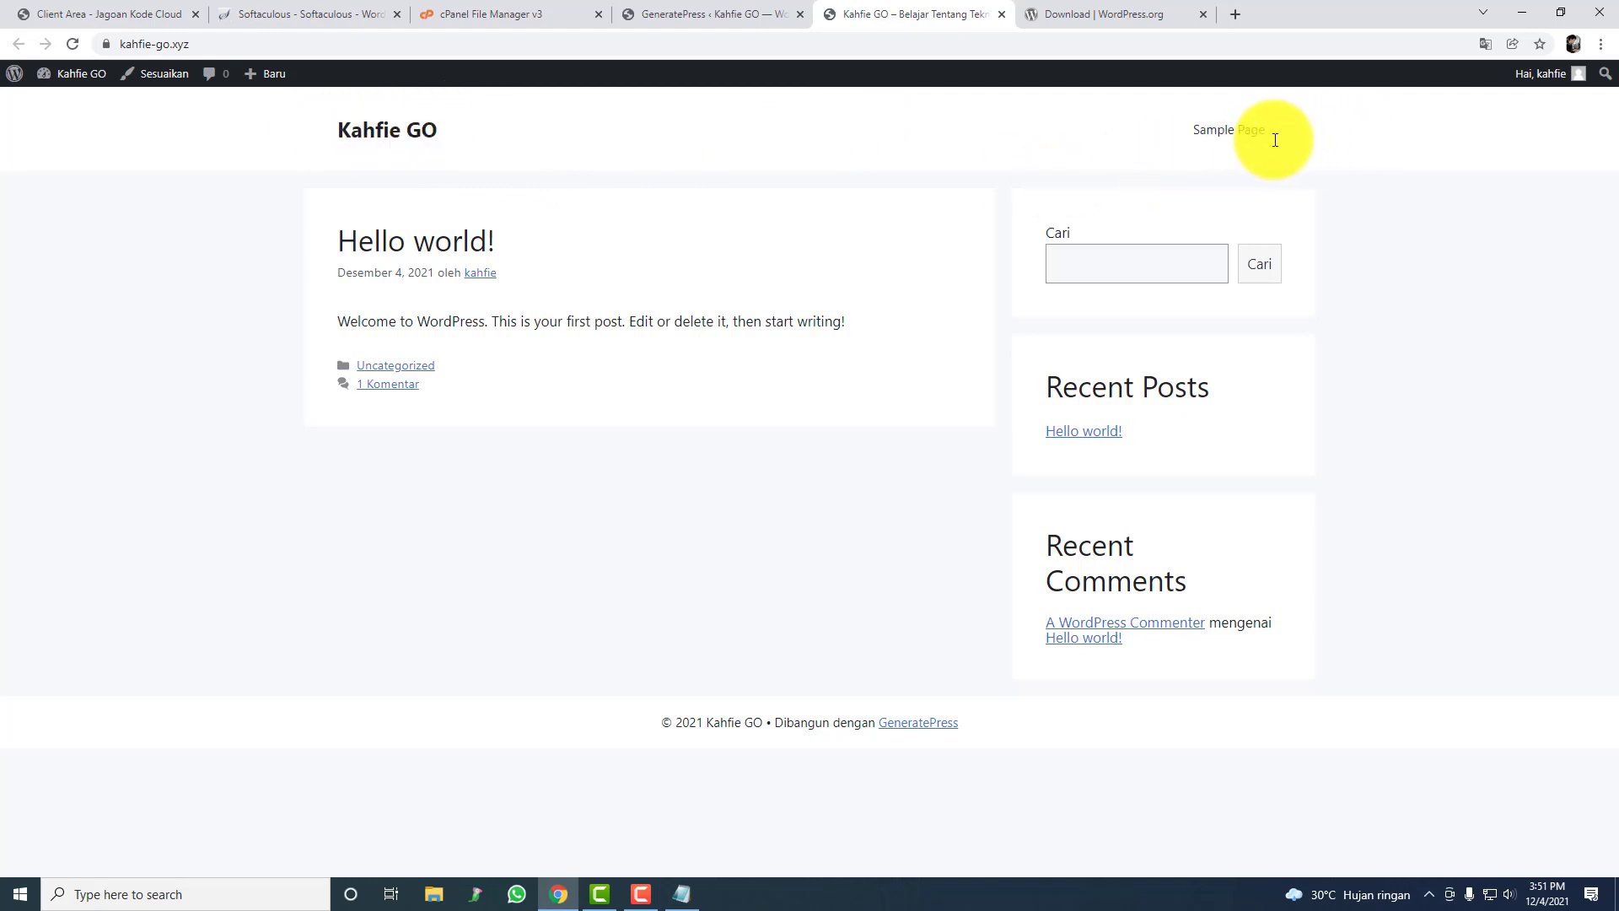
drag(1275, 140, 1160, 139)
click(1161, 140)
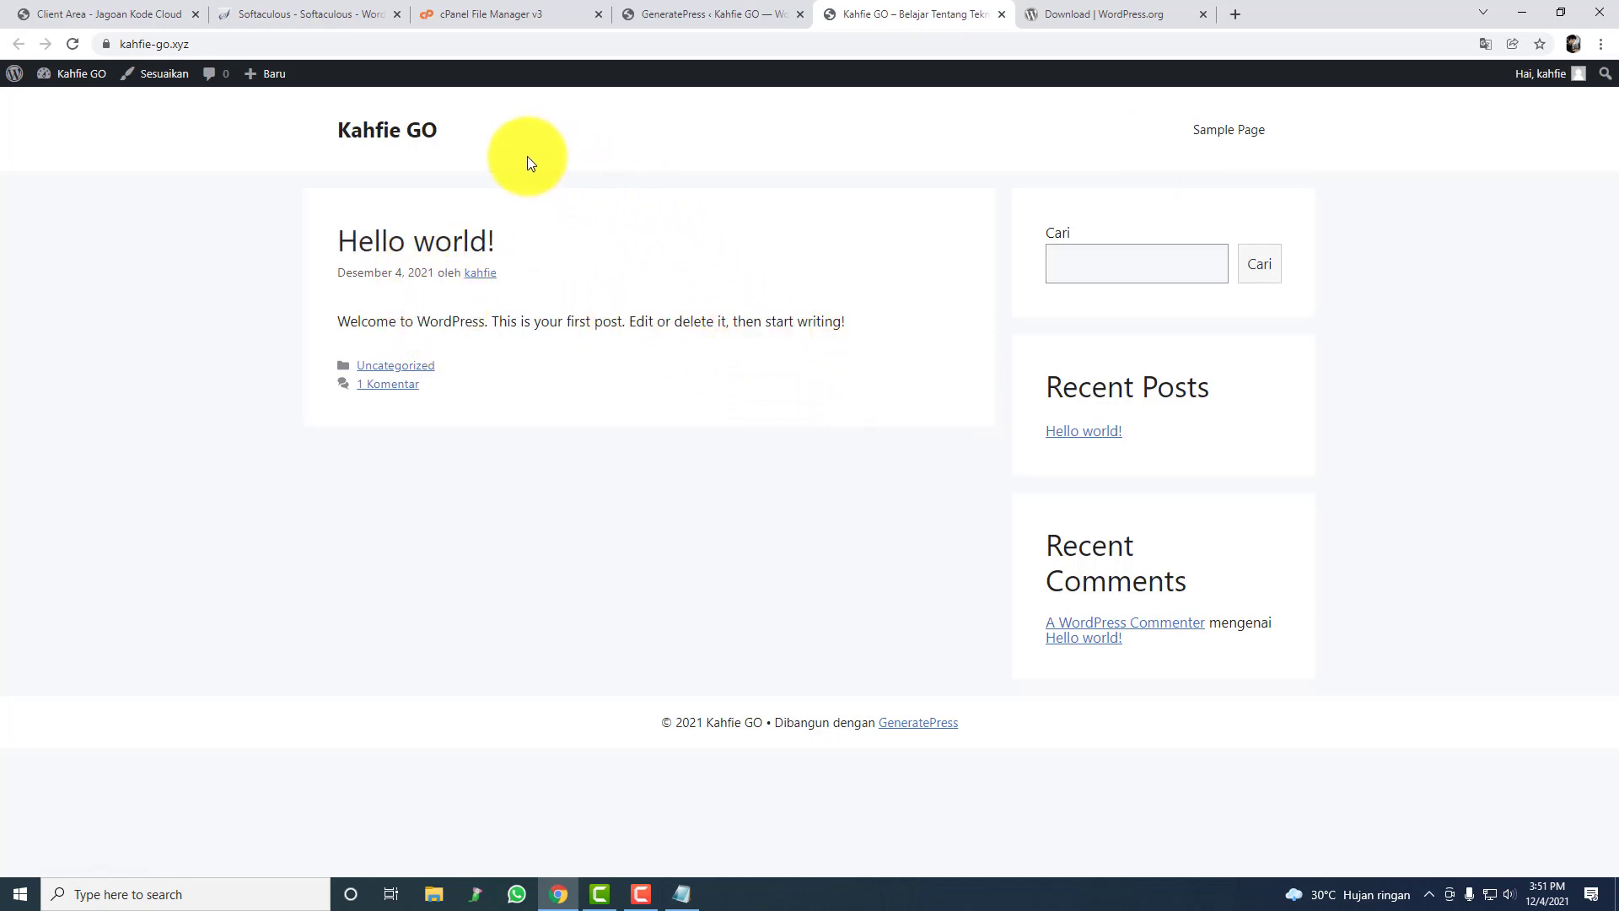
drag(526, 155, 548, 159)
click(557, 158)
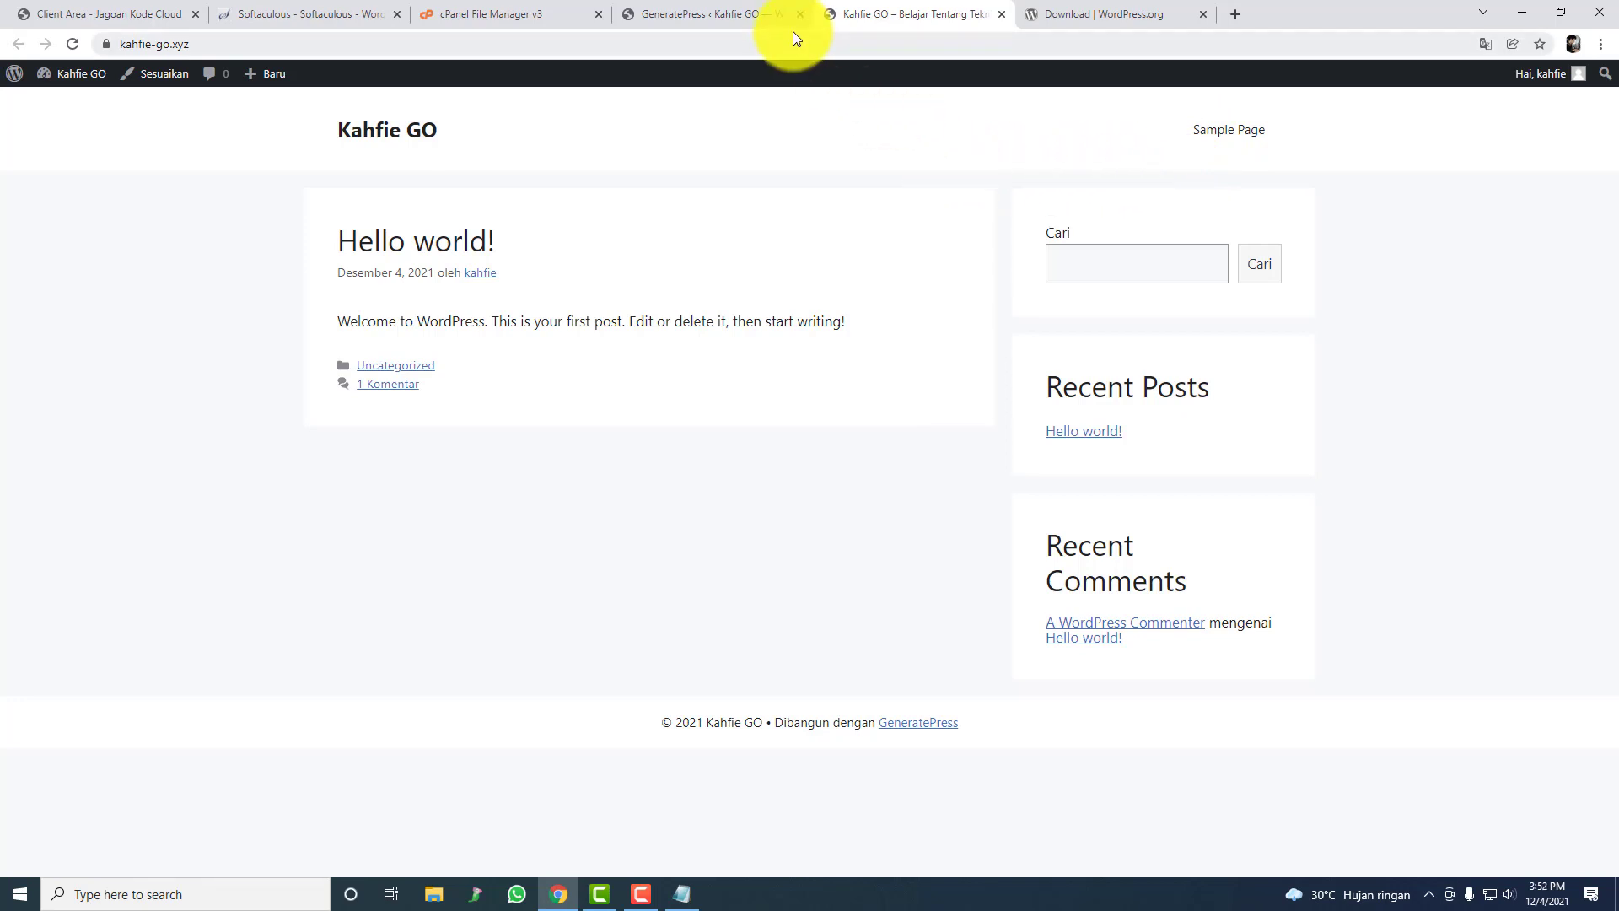
Step: Review the GeneratePress customization options, and open the site identity options briefly before returning to the list
click(755, 13)
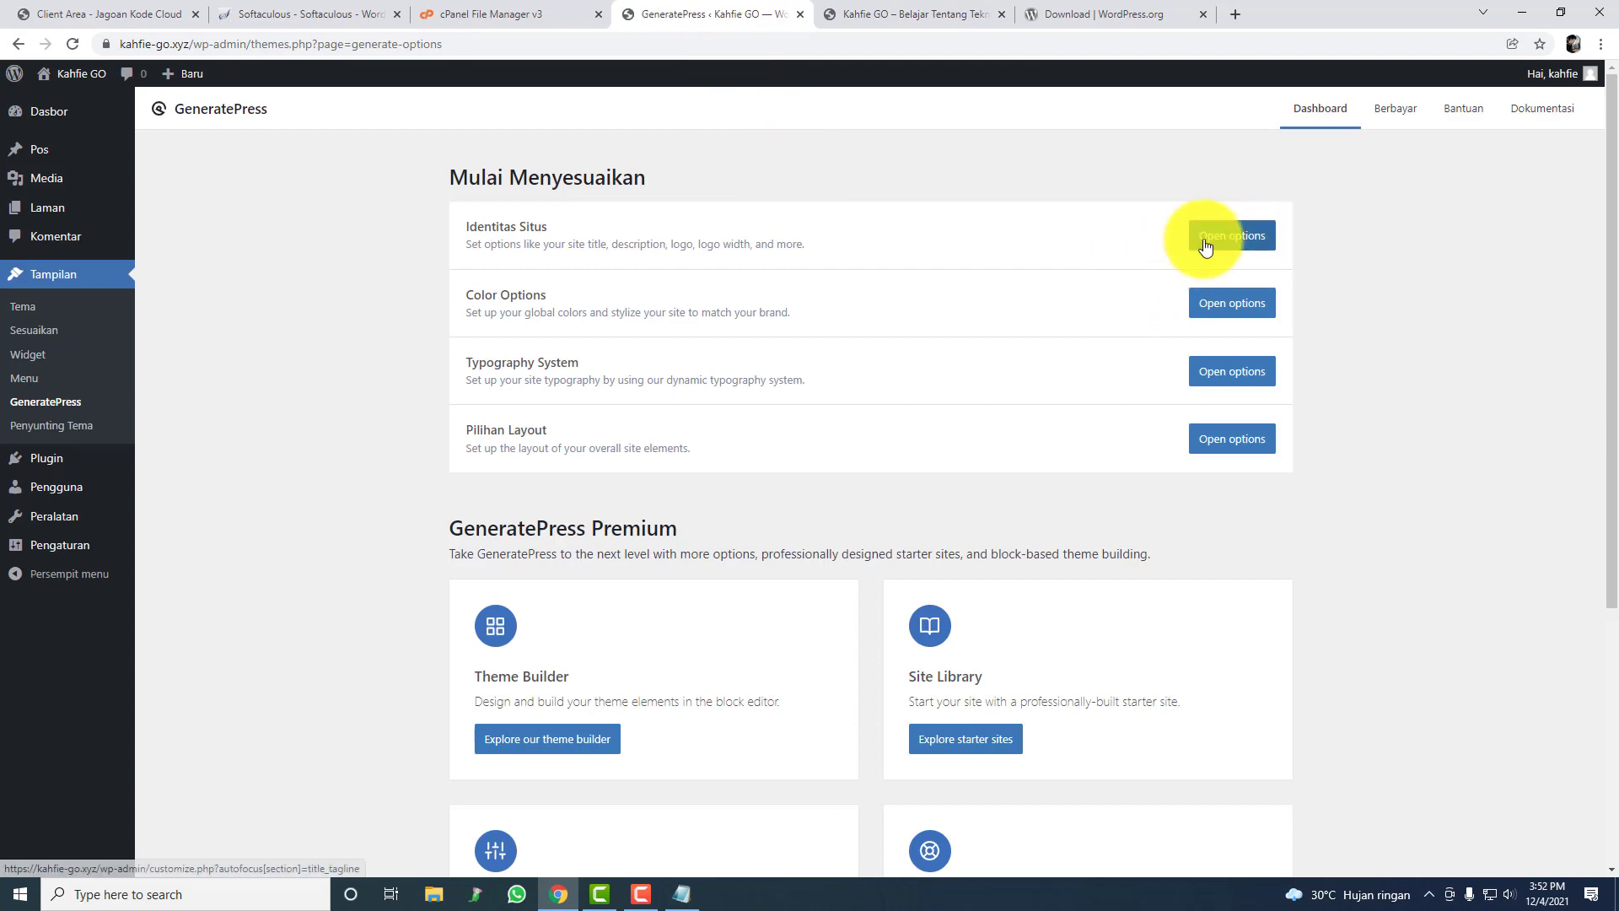
scroll(377, 417, down, 5)
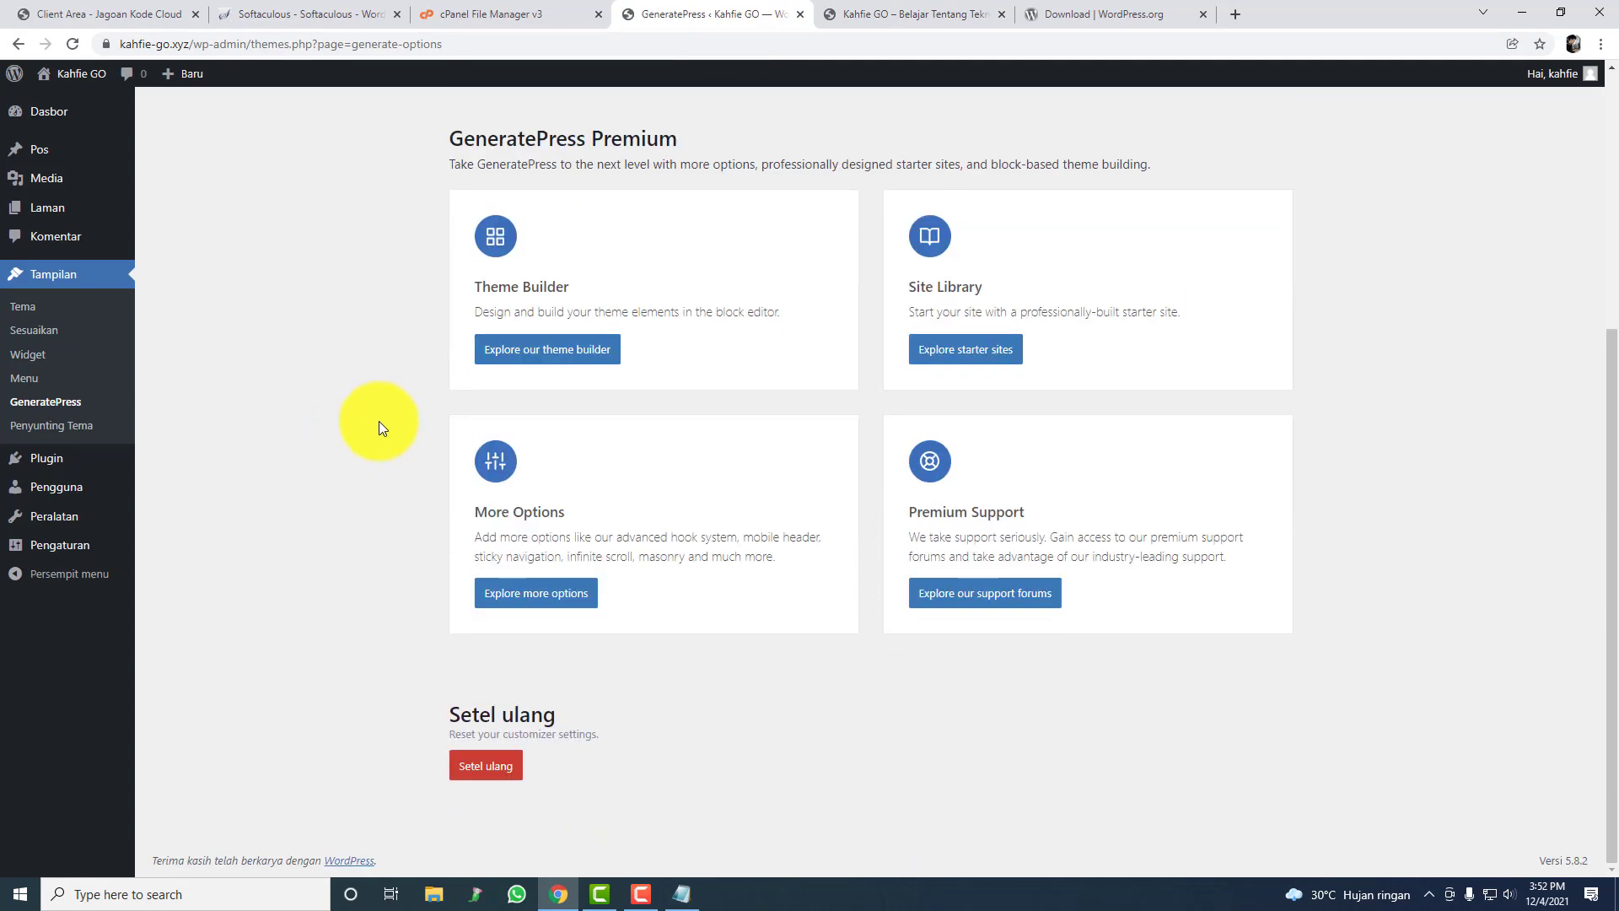
scroll(377, 427, up, 5)
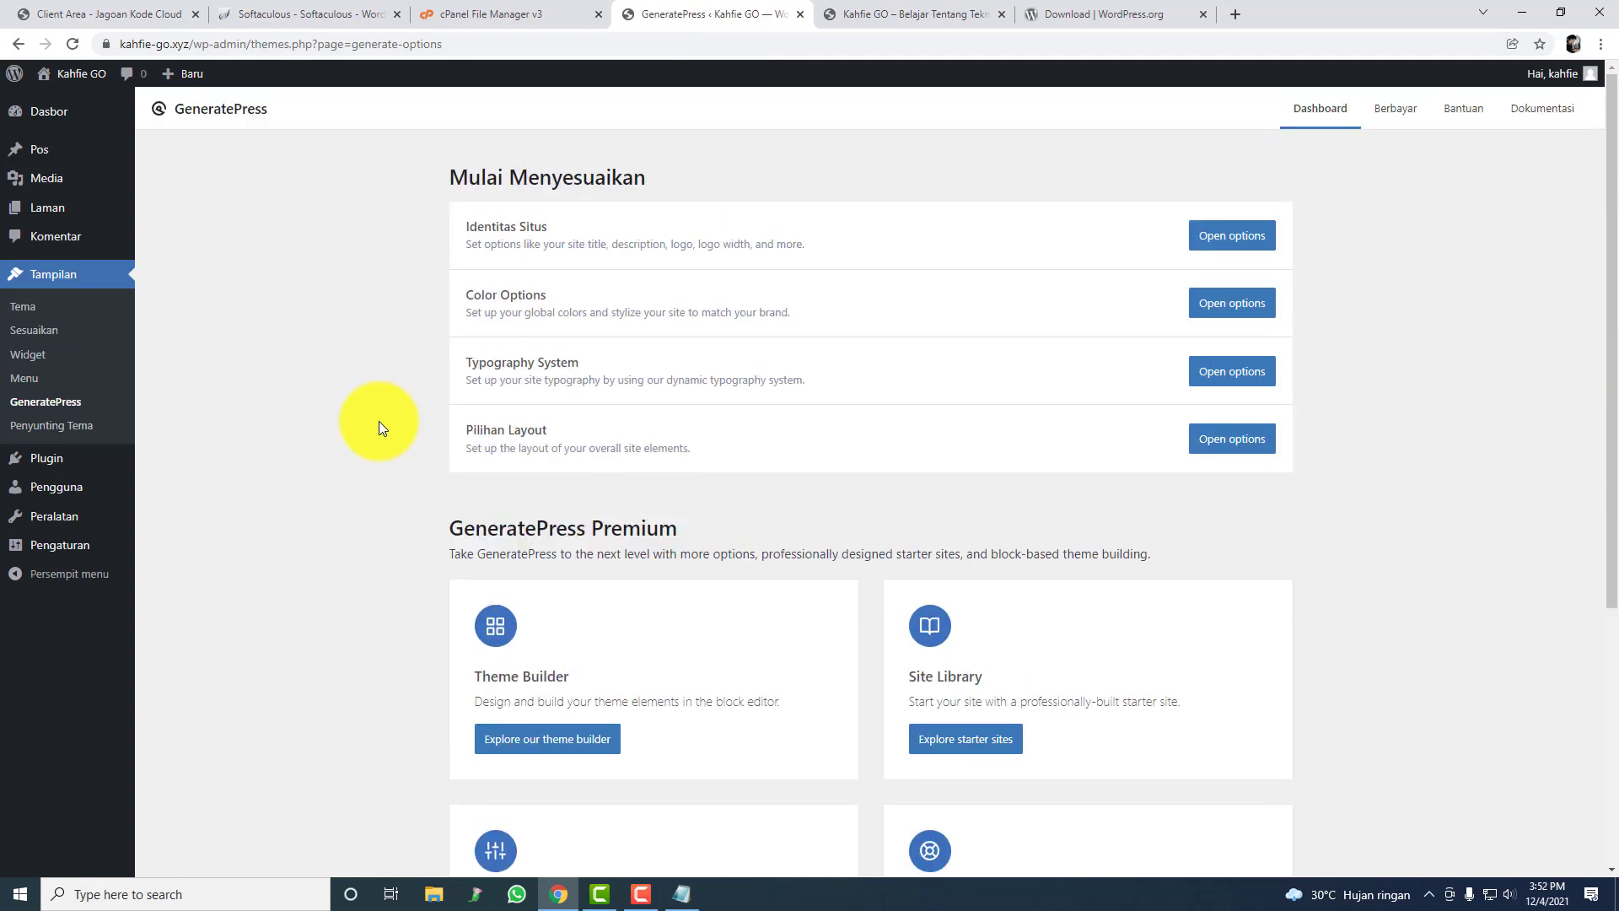
click(1235, 237)
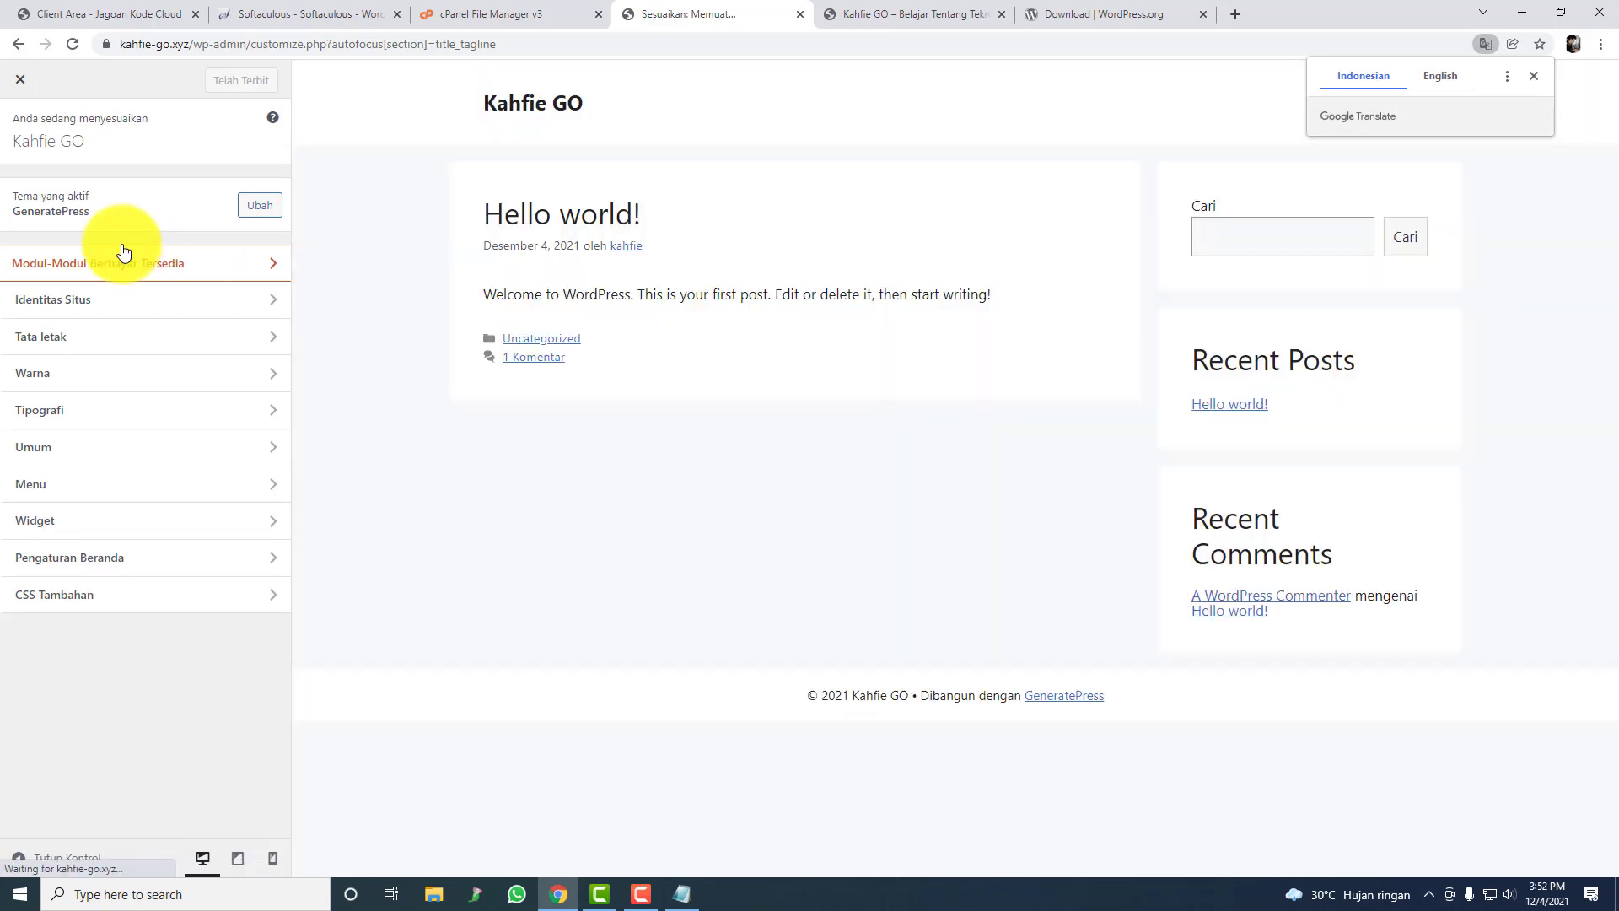
click(18, 122)
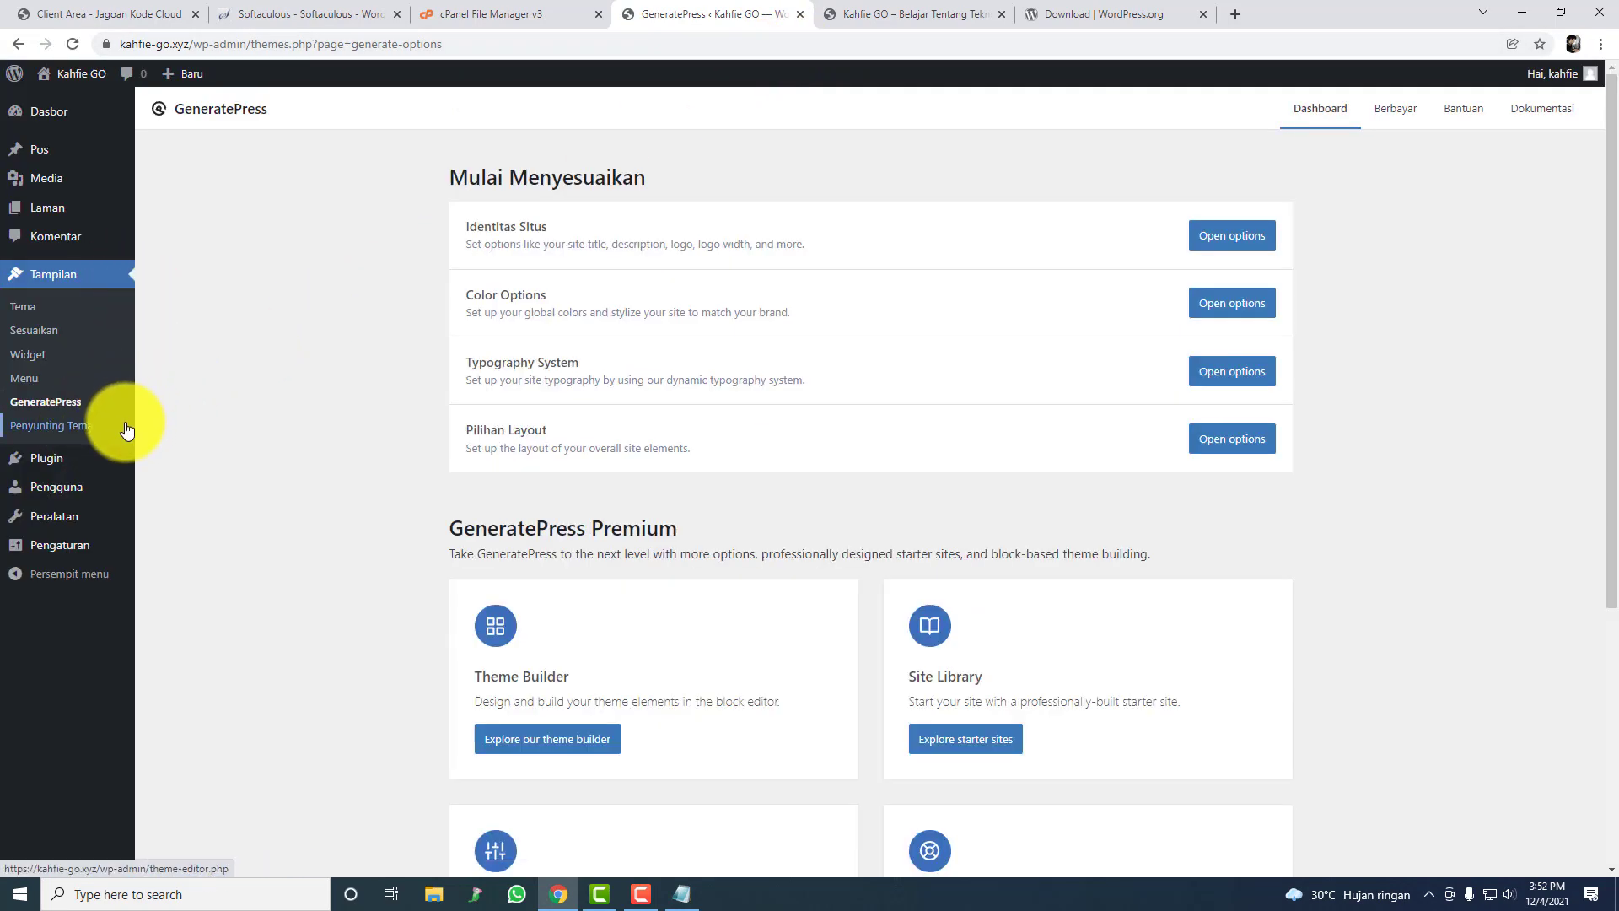
Step: Open the theme file editor in a new tab, acknowledge its warning and view GeneratePress's style.css
right_click(99, 434)
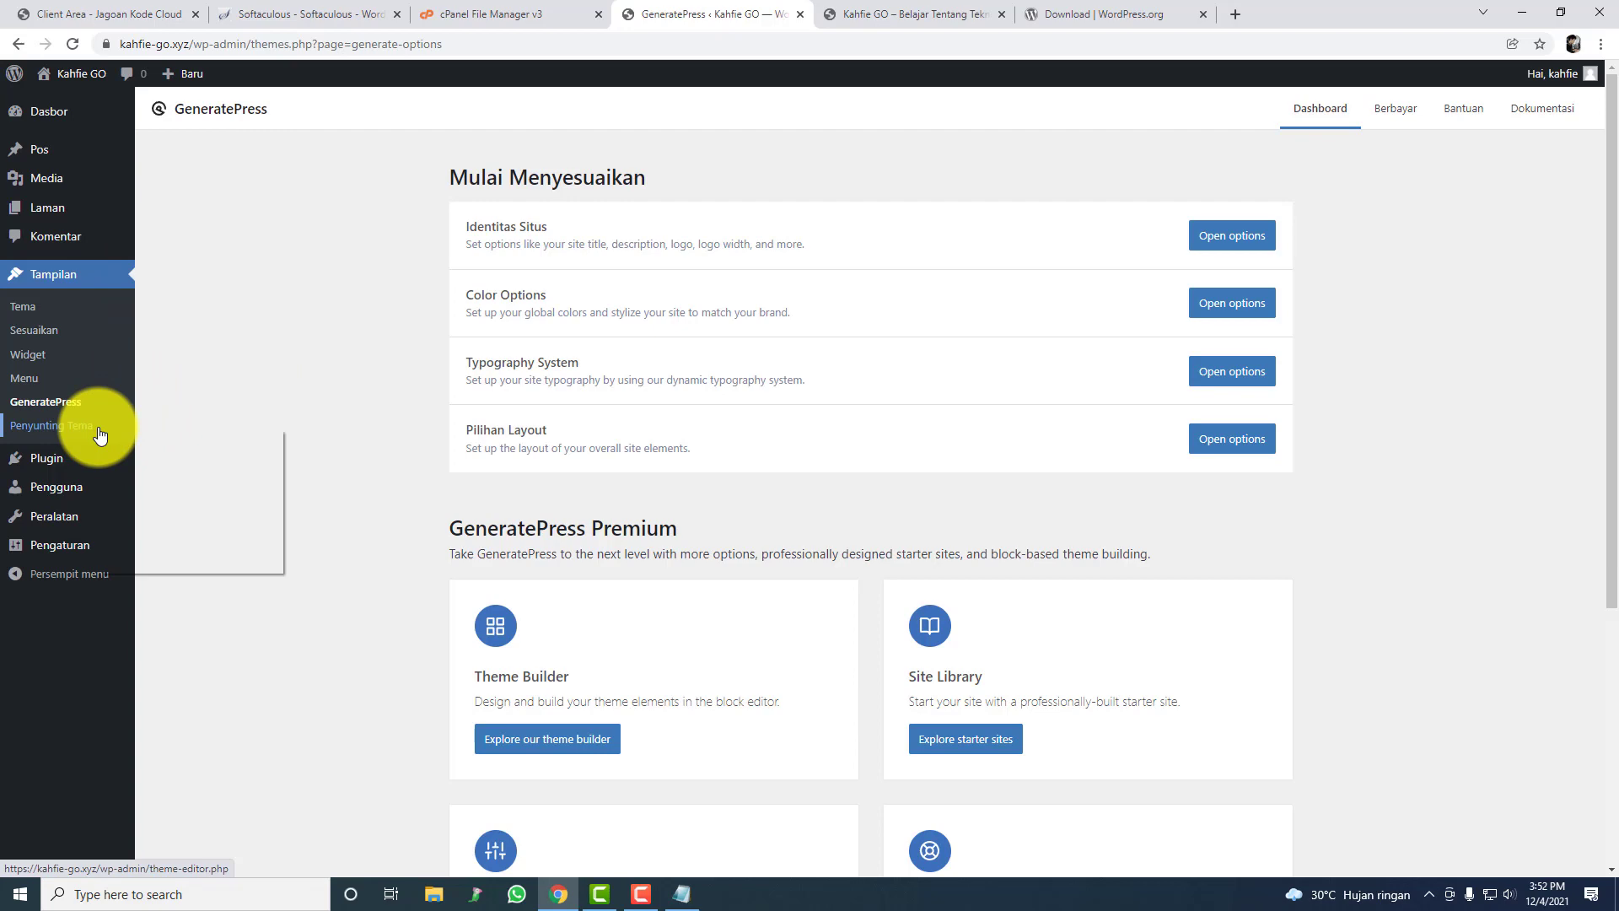
click(110, 443)
click(920, 14)
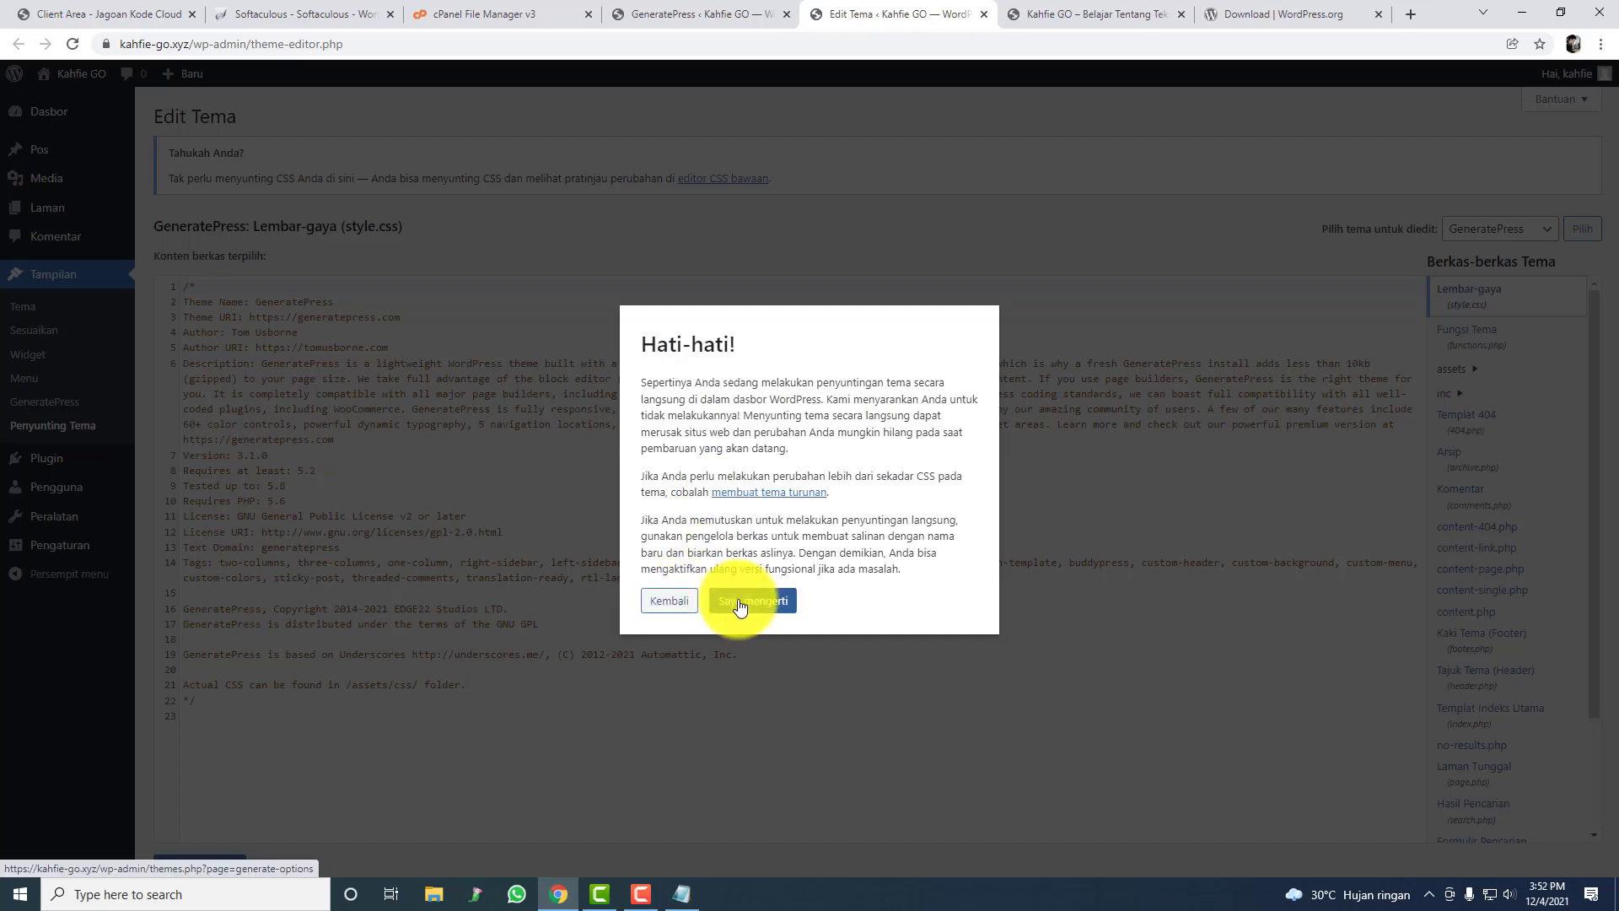
click(739, 601)
click(108, 430)
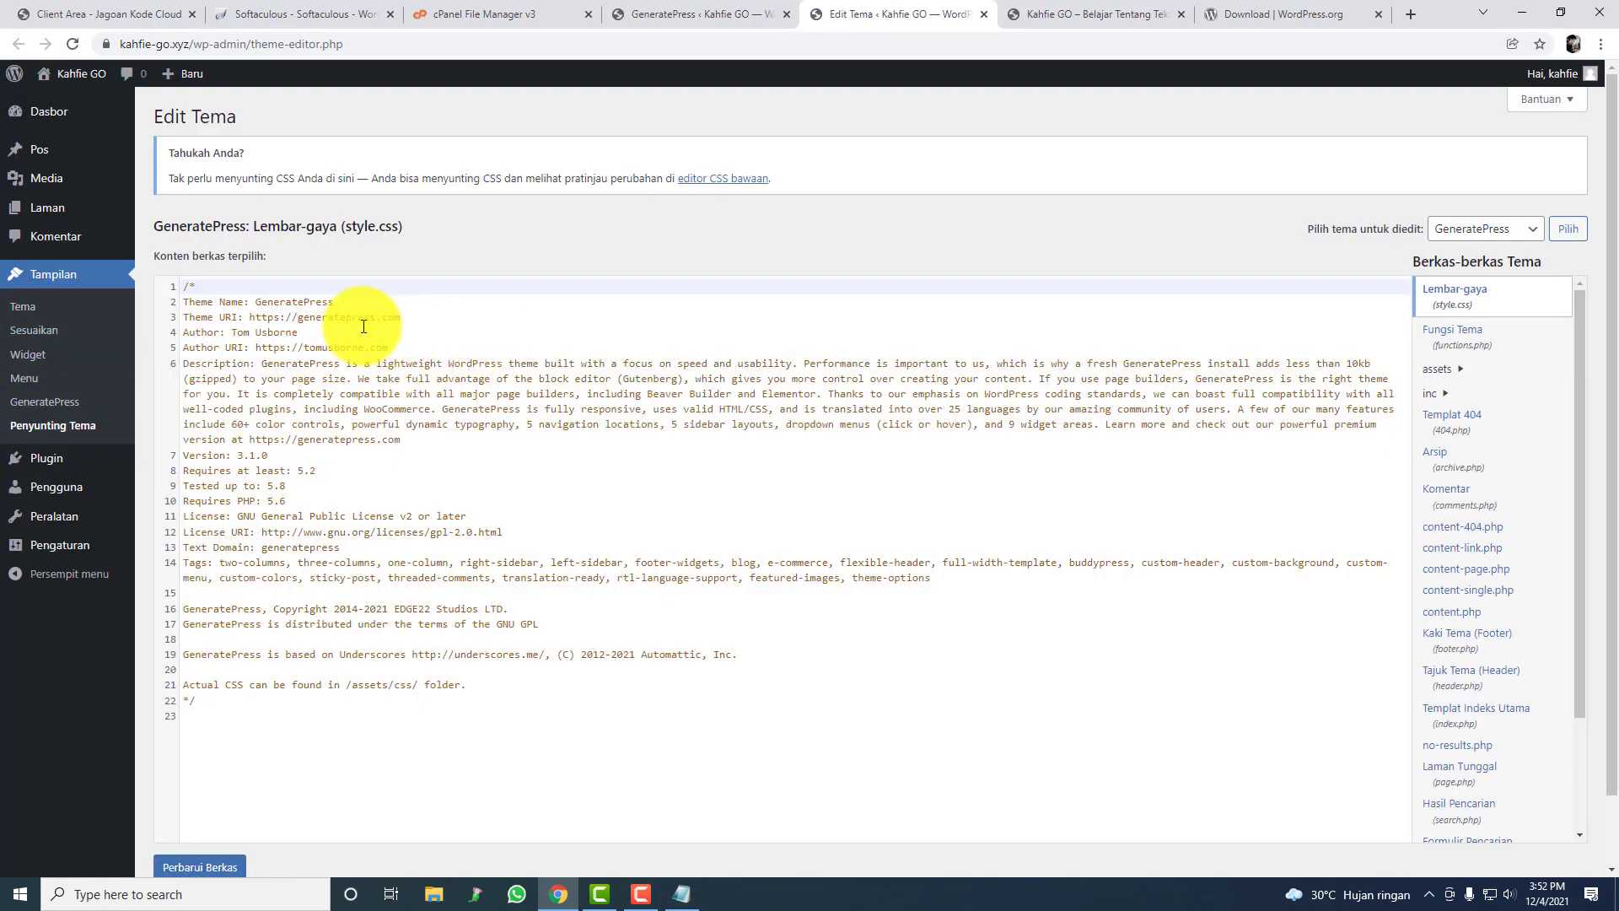
Step: Open the theme customizer and view the site identity settings for title, slogan, logo and site icon
click(77, 335)
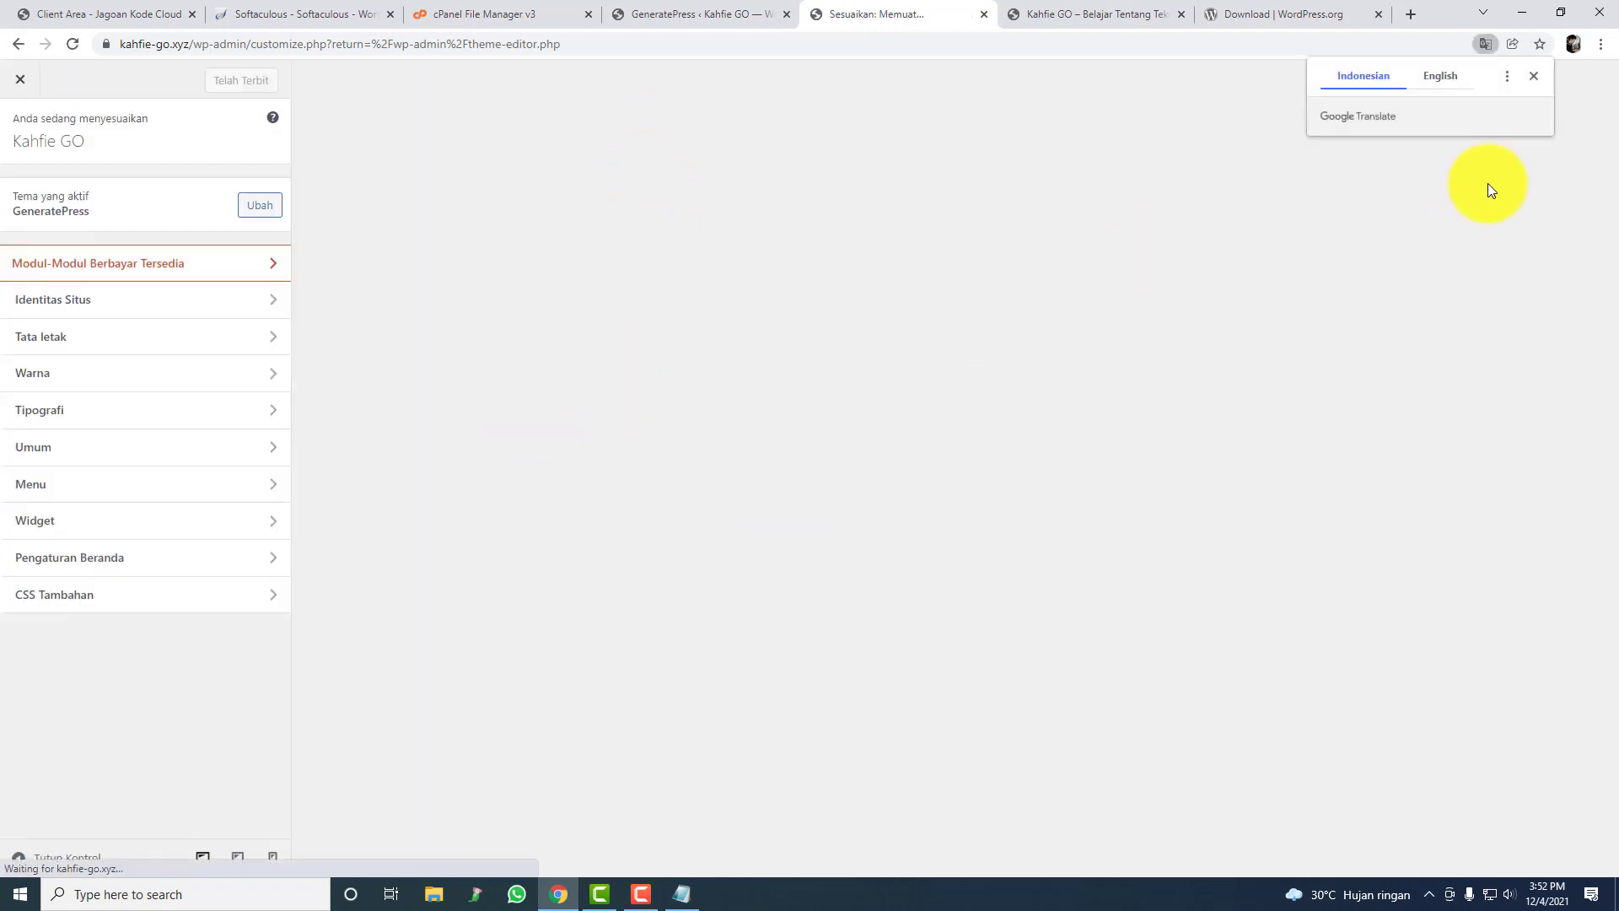
click(1535, 76)
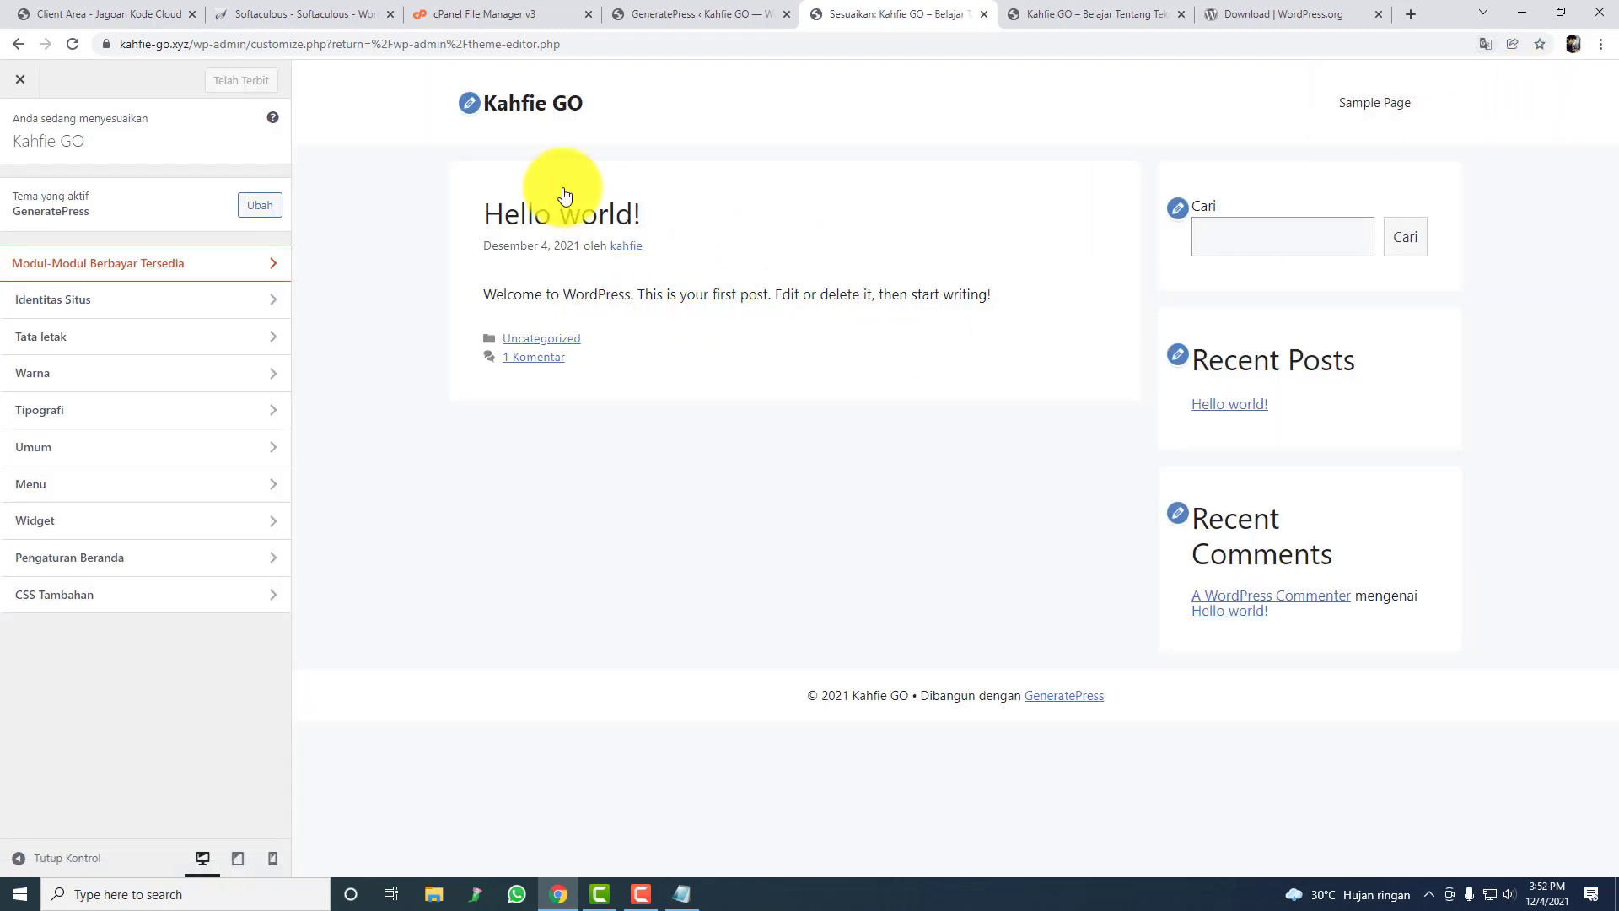
click(469, 105)
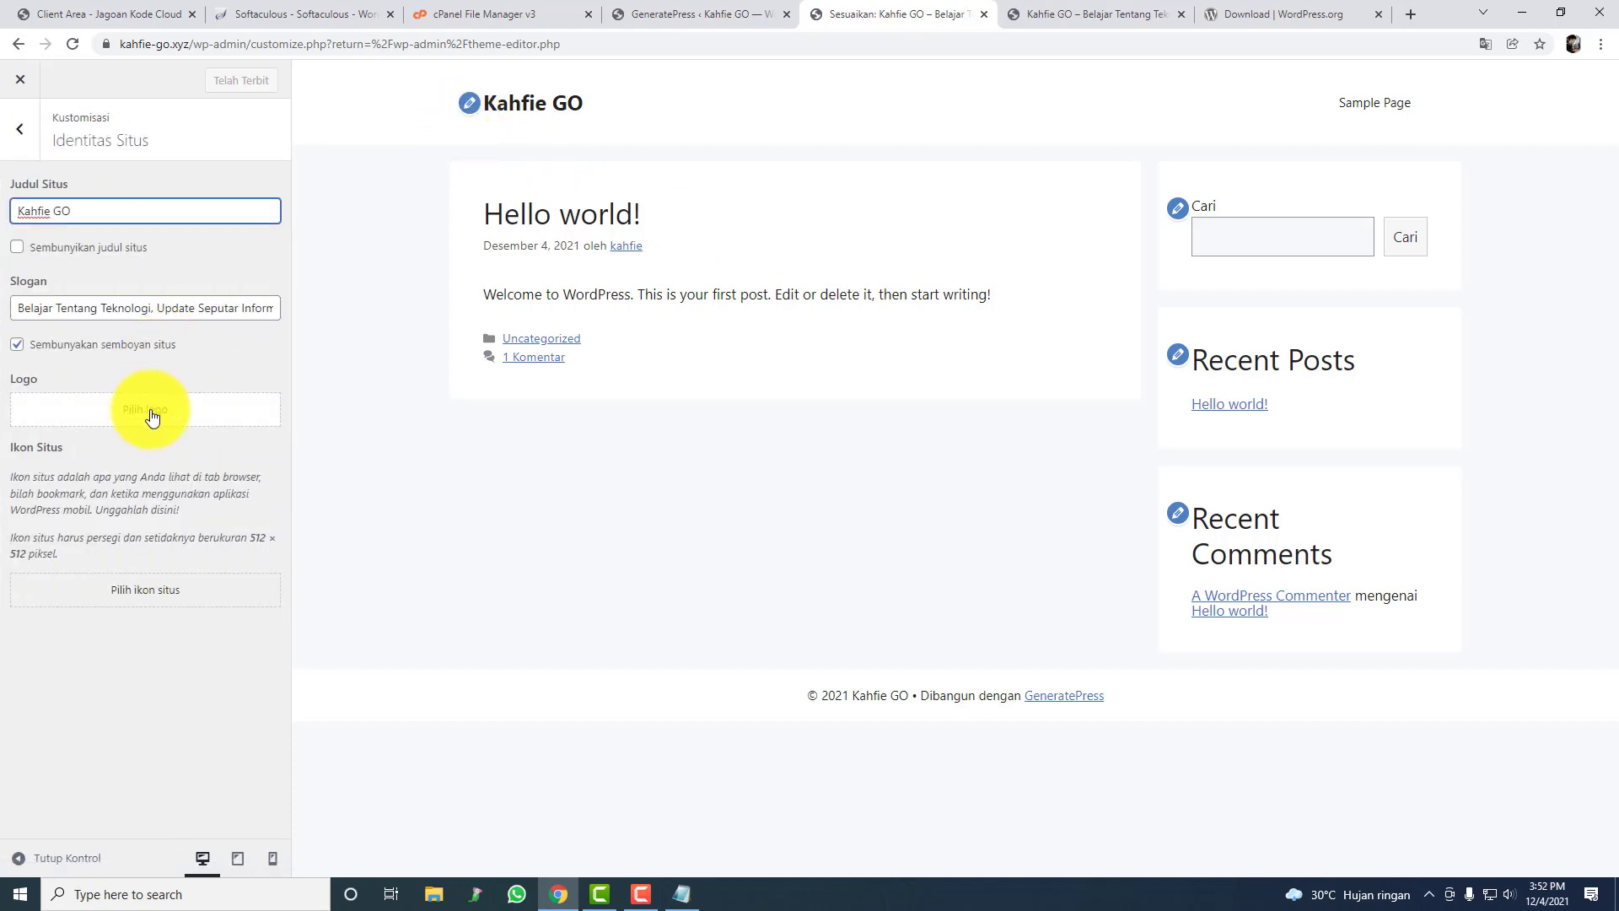
click(20, 128)
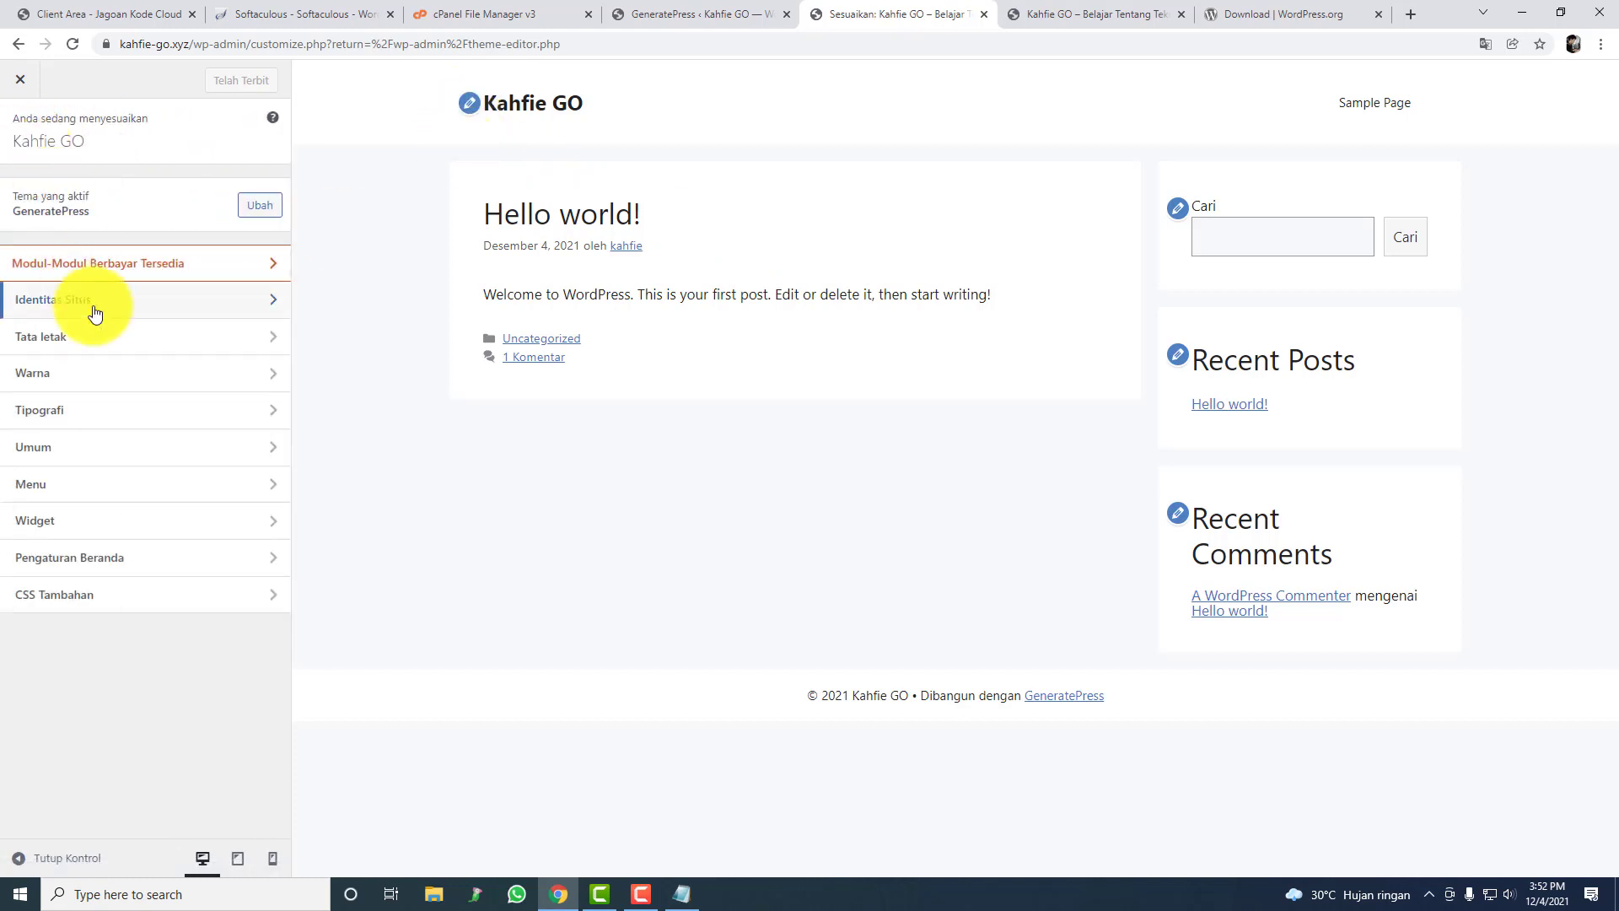
Step: View the customizer's typography and color settings, and revisit the site identity section
click(119, 410)
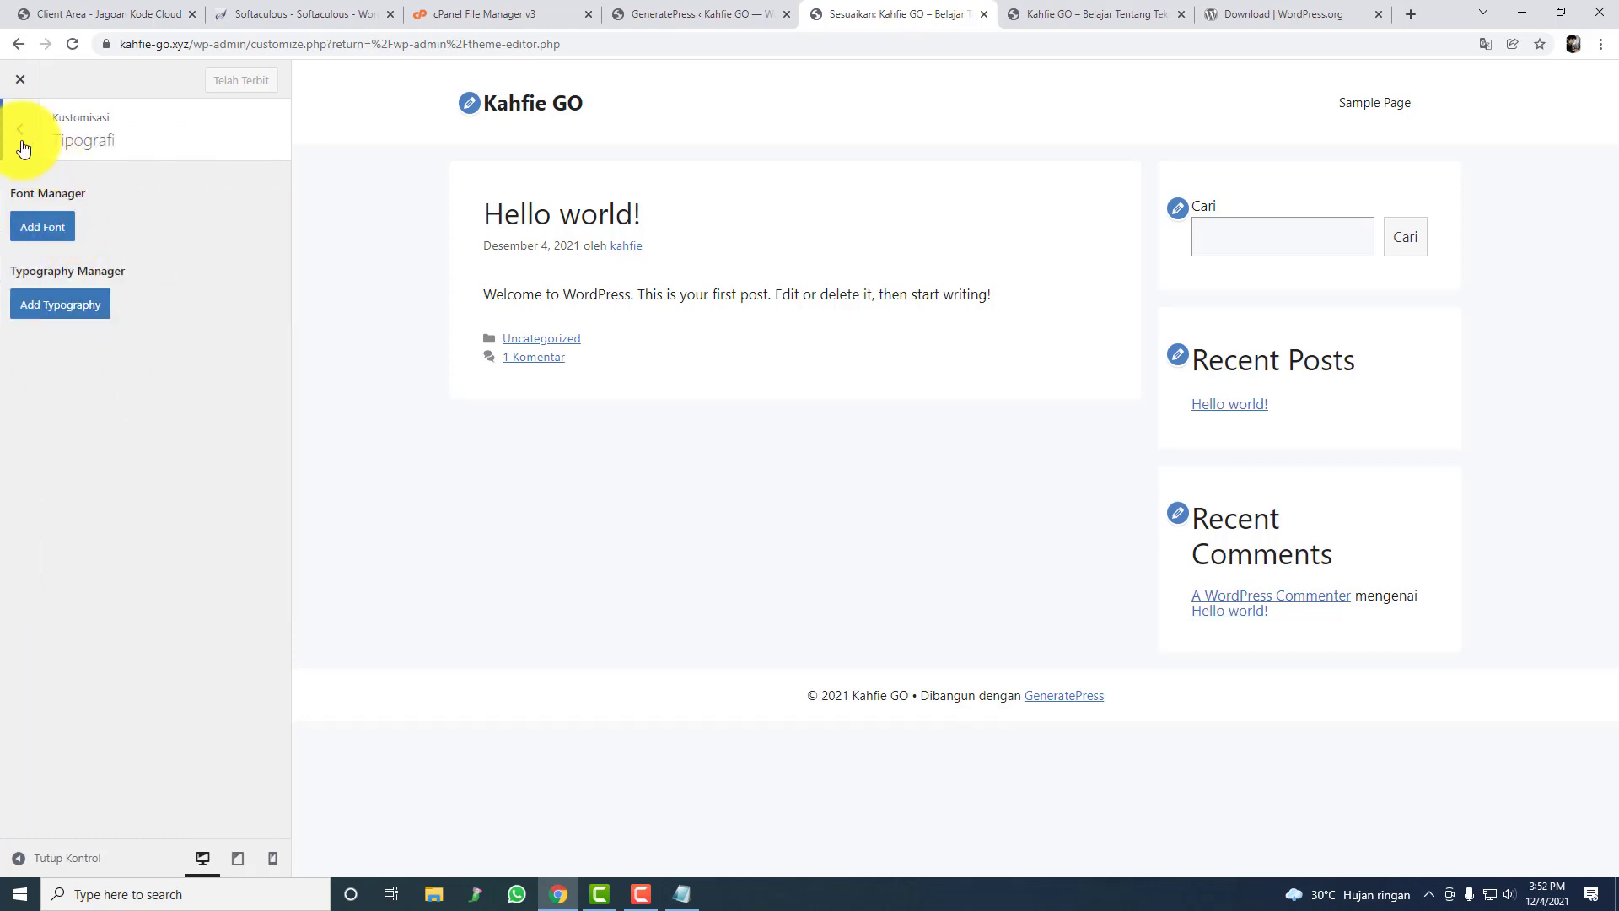
click(23, 149)
click(79, 368)
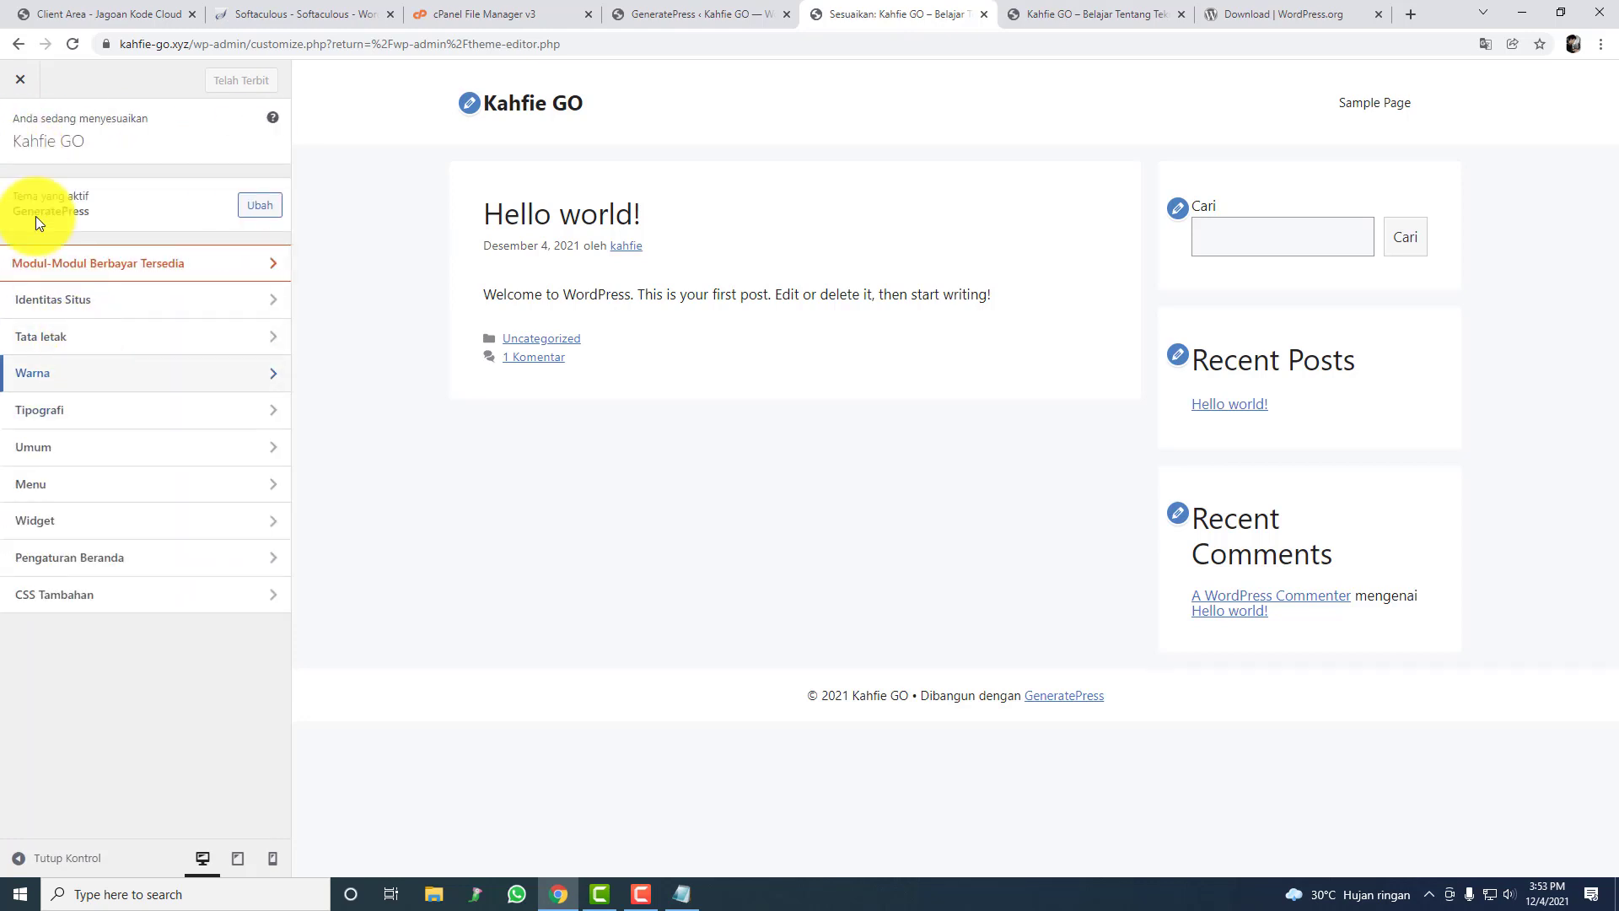
click(19, 145)
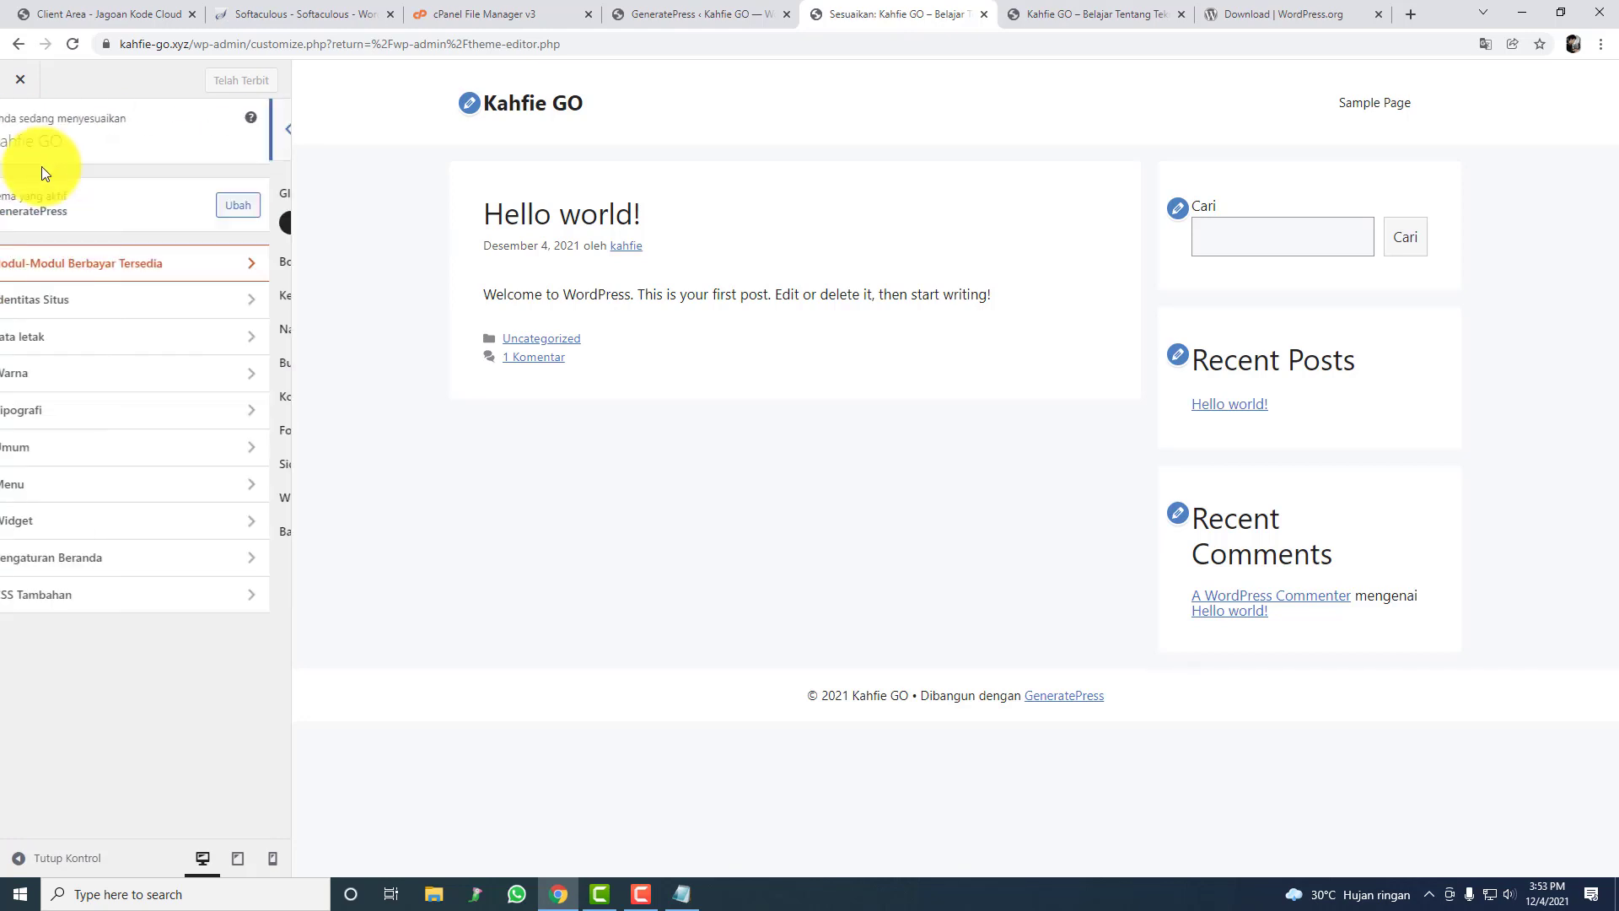
click(210, 300)
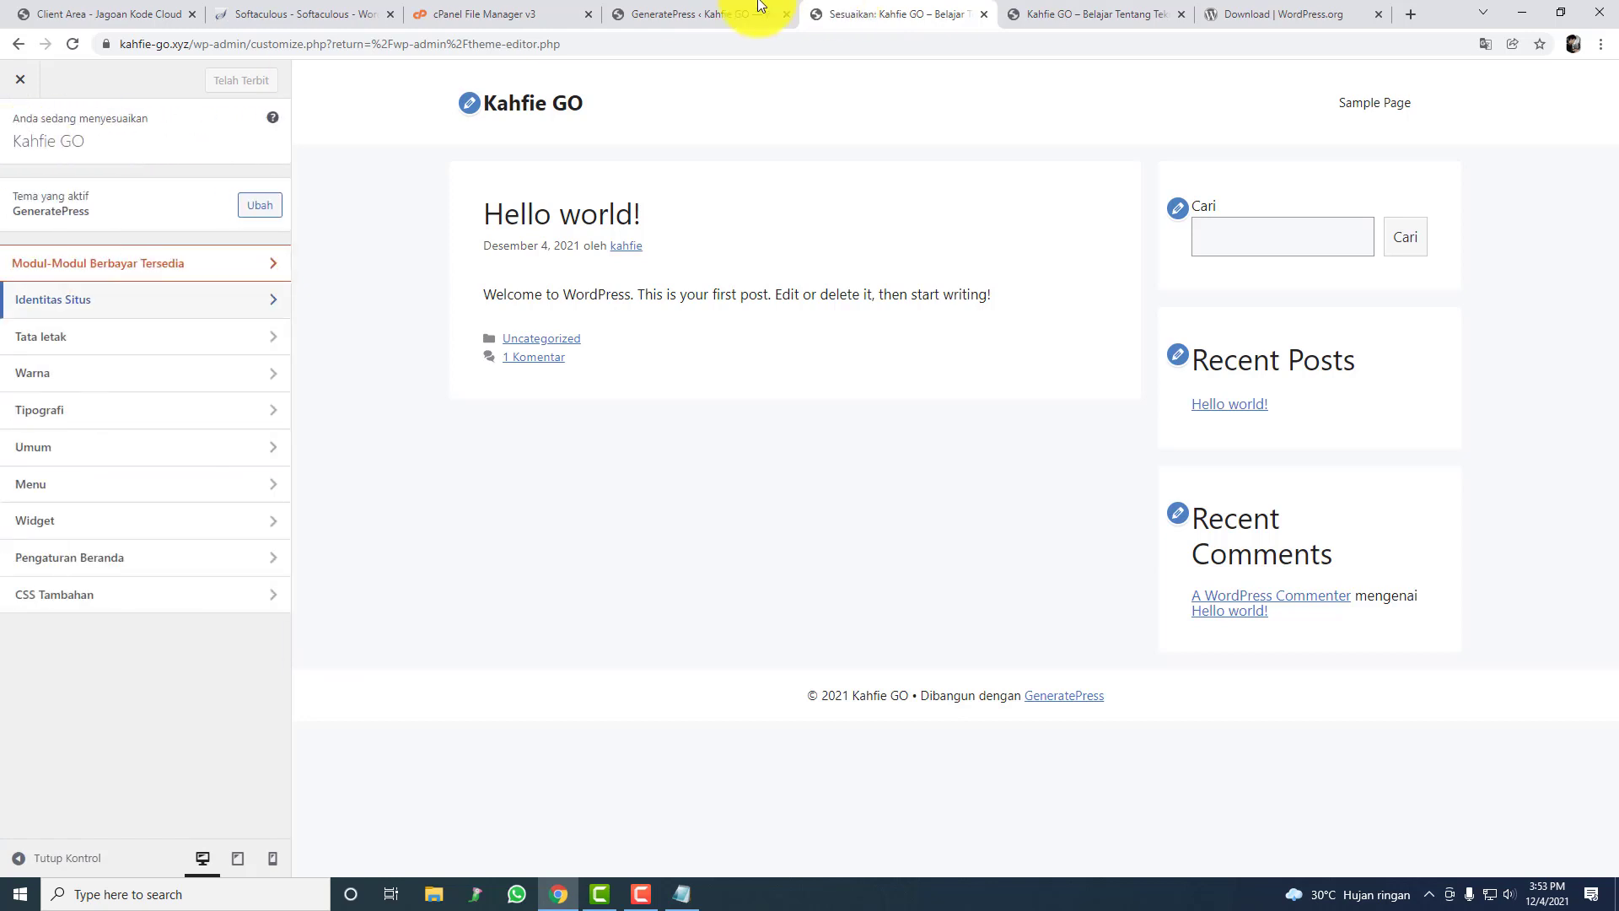
Step: Return to the dashboard and open the navigation menu management page
click(722, 10)
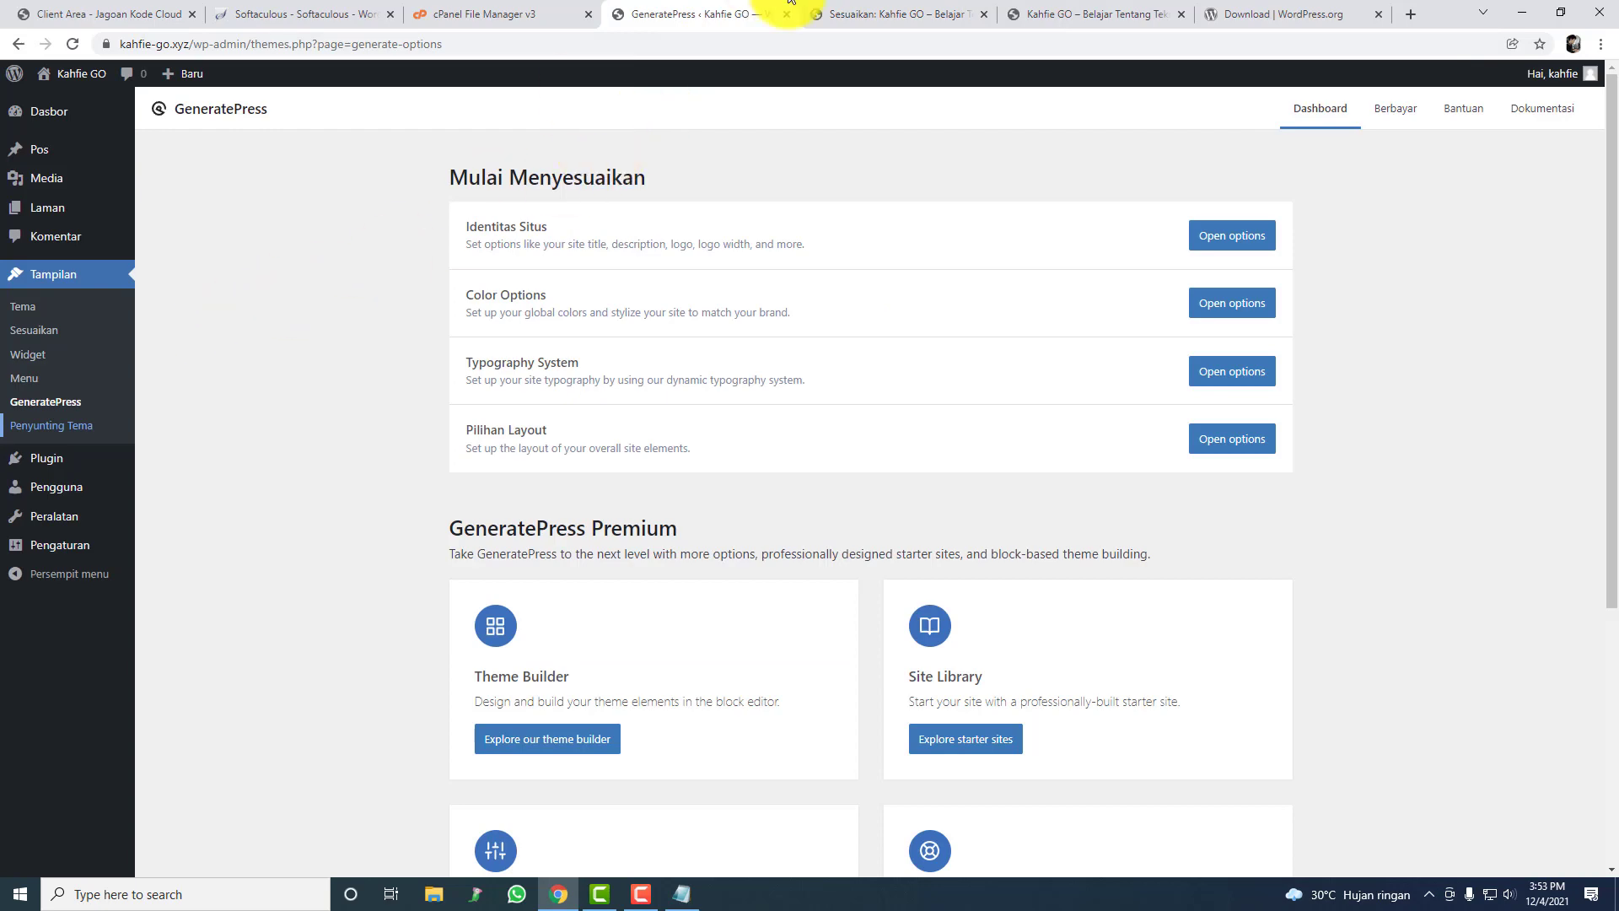
click(830, 12)
click(735, 12)
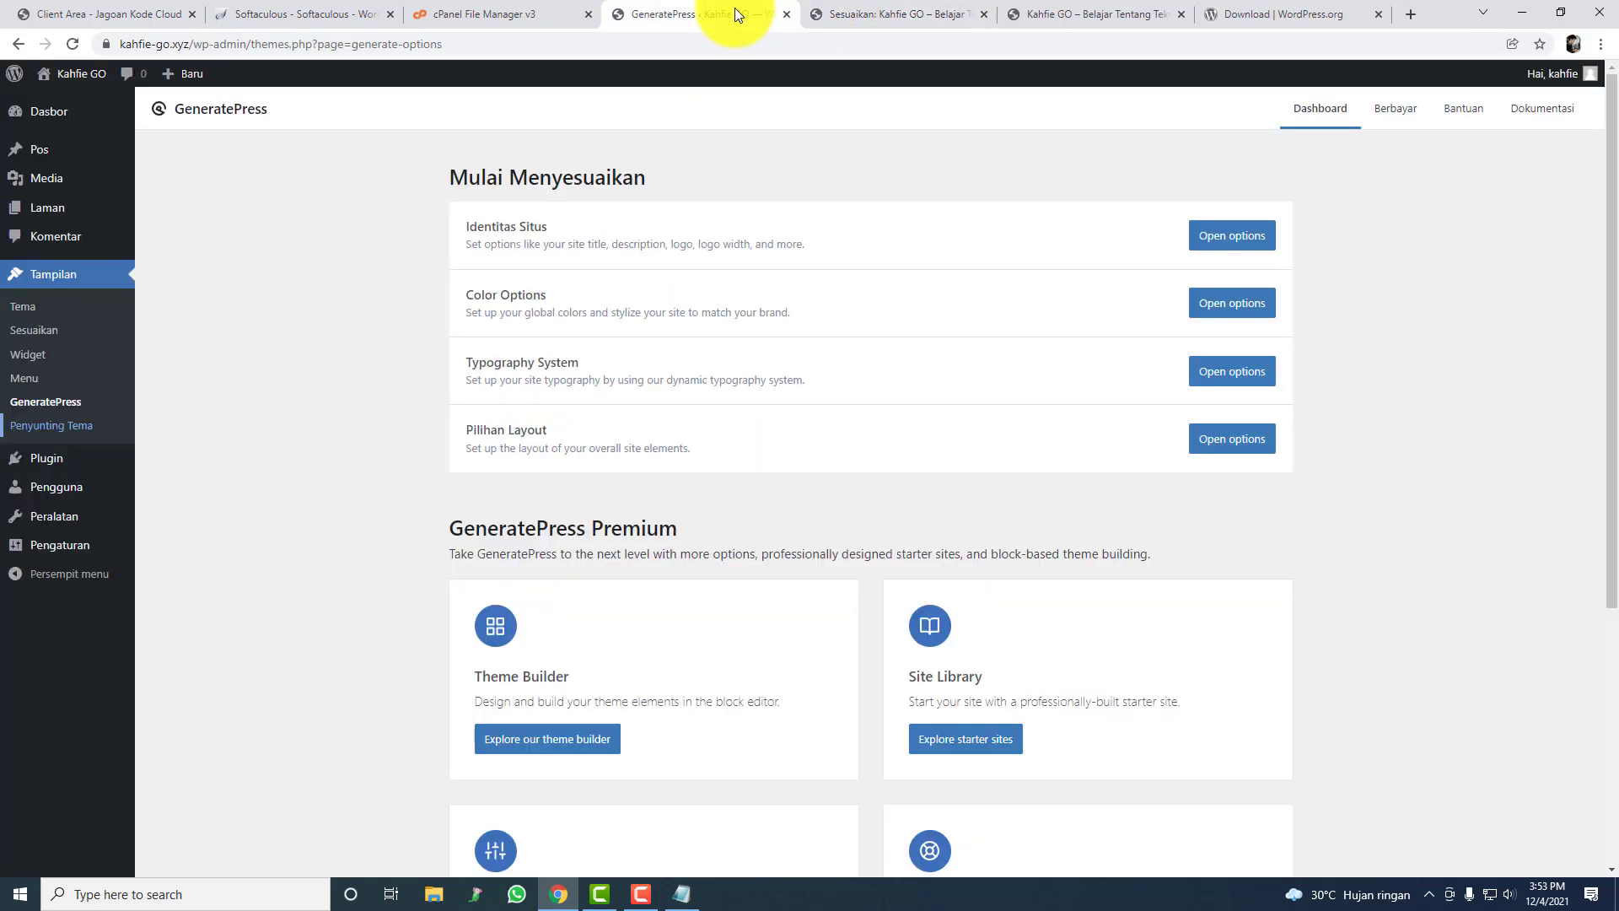
click(99, 388)
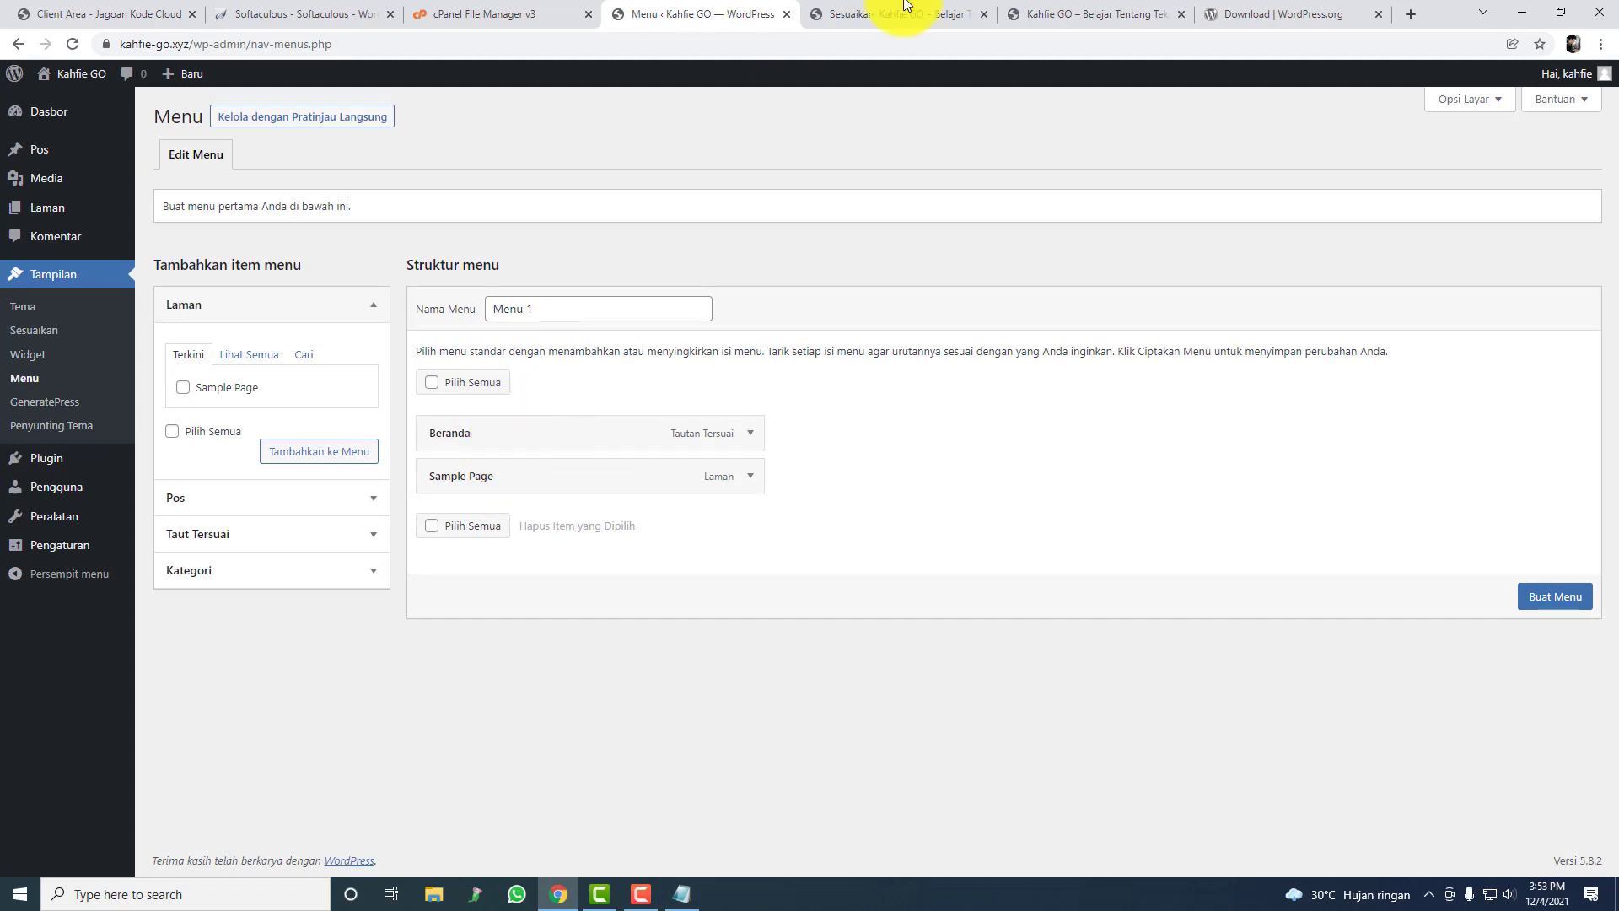
Step: View the navigation menu on the live site and return to the menu management page
click(1056, 10)
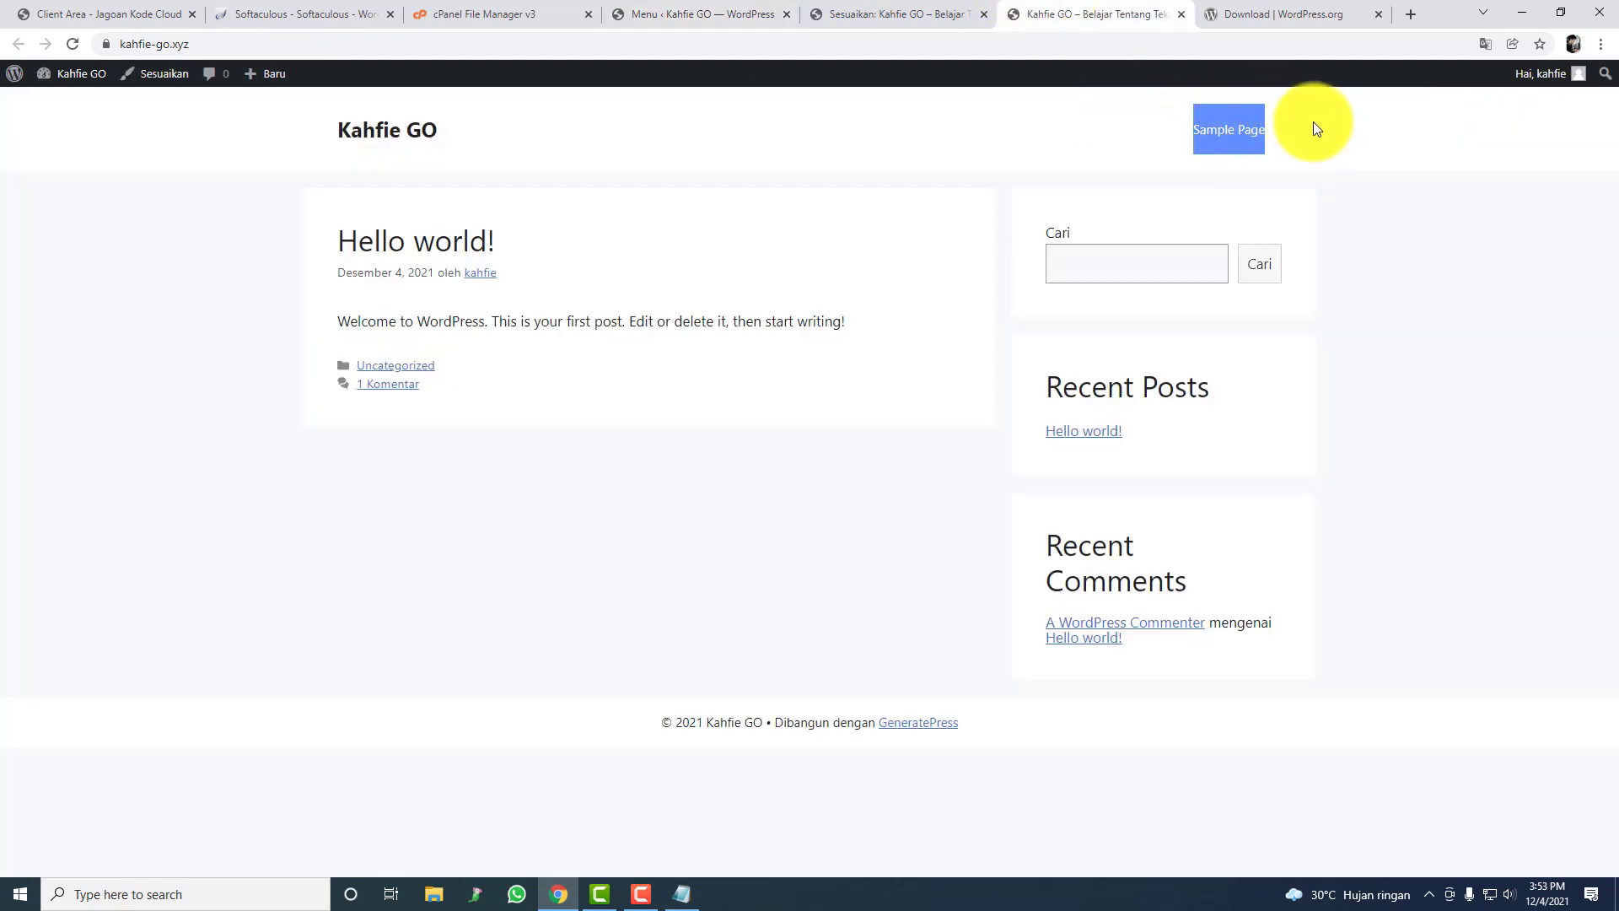
click(729, 17)
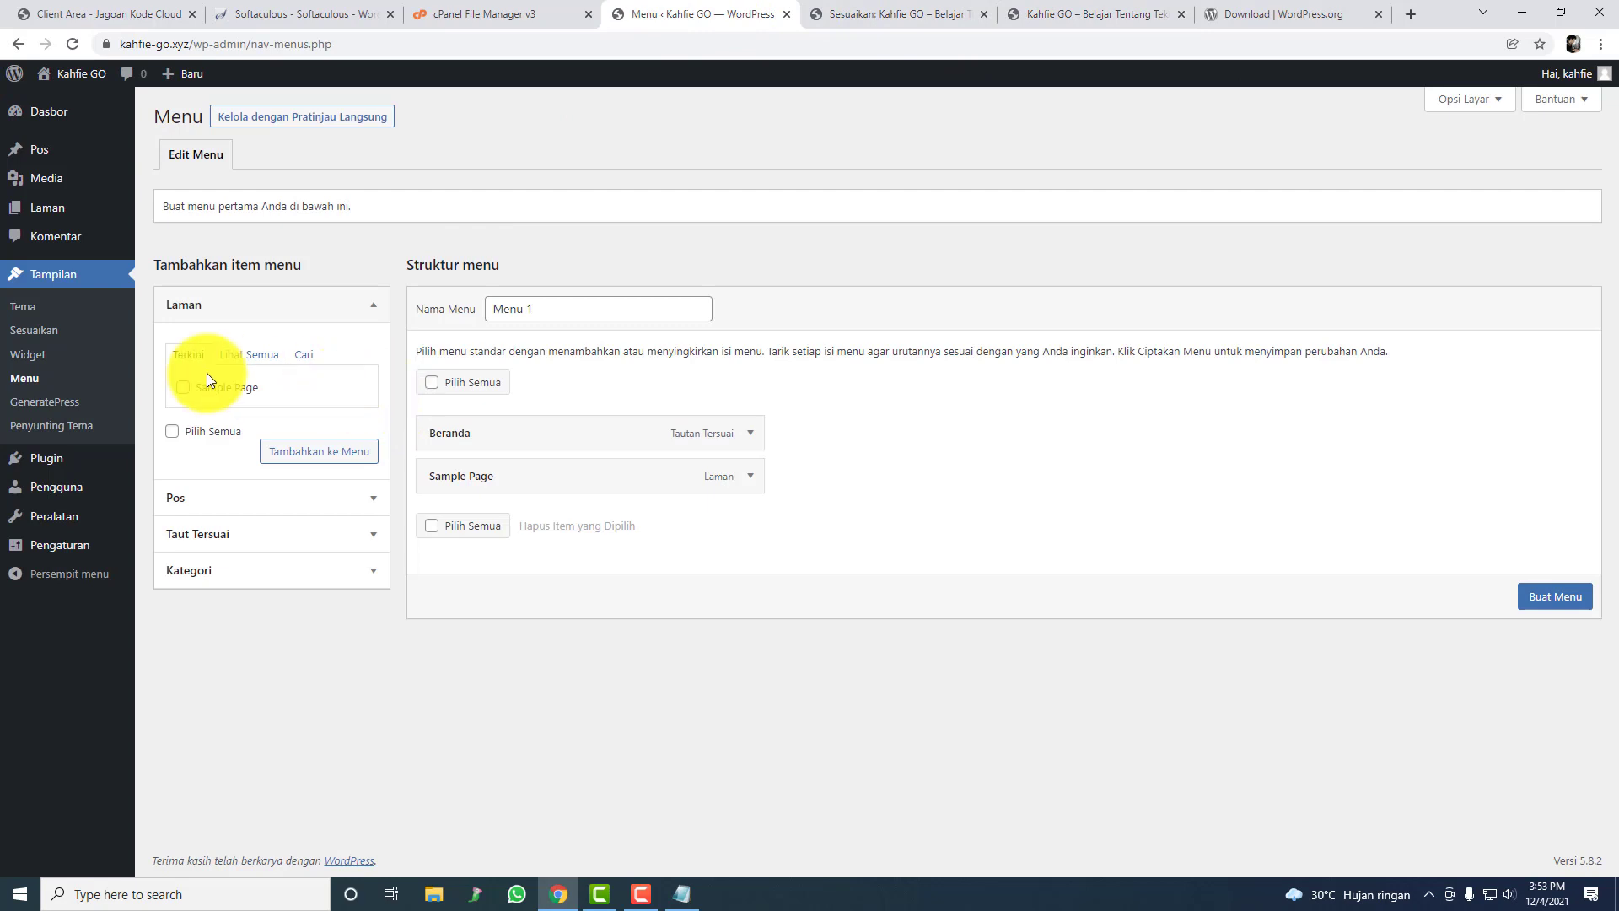
Step: Open the widget management page, dismiss its welcome guide and compare the widget areas with the customizer preview
click(64, 361)
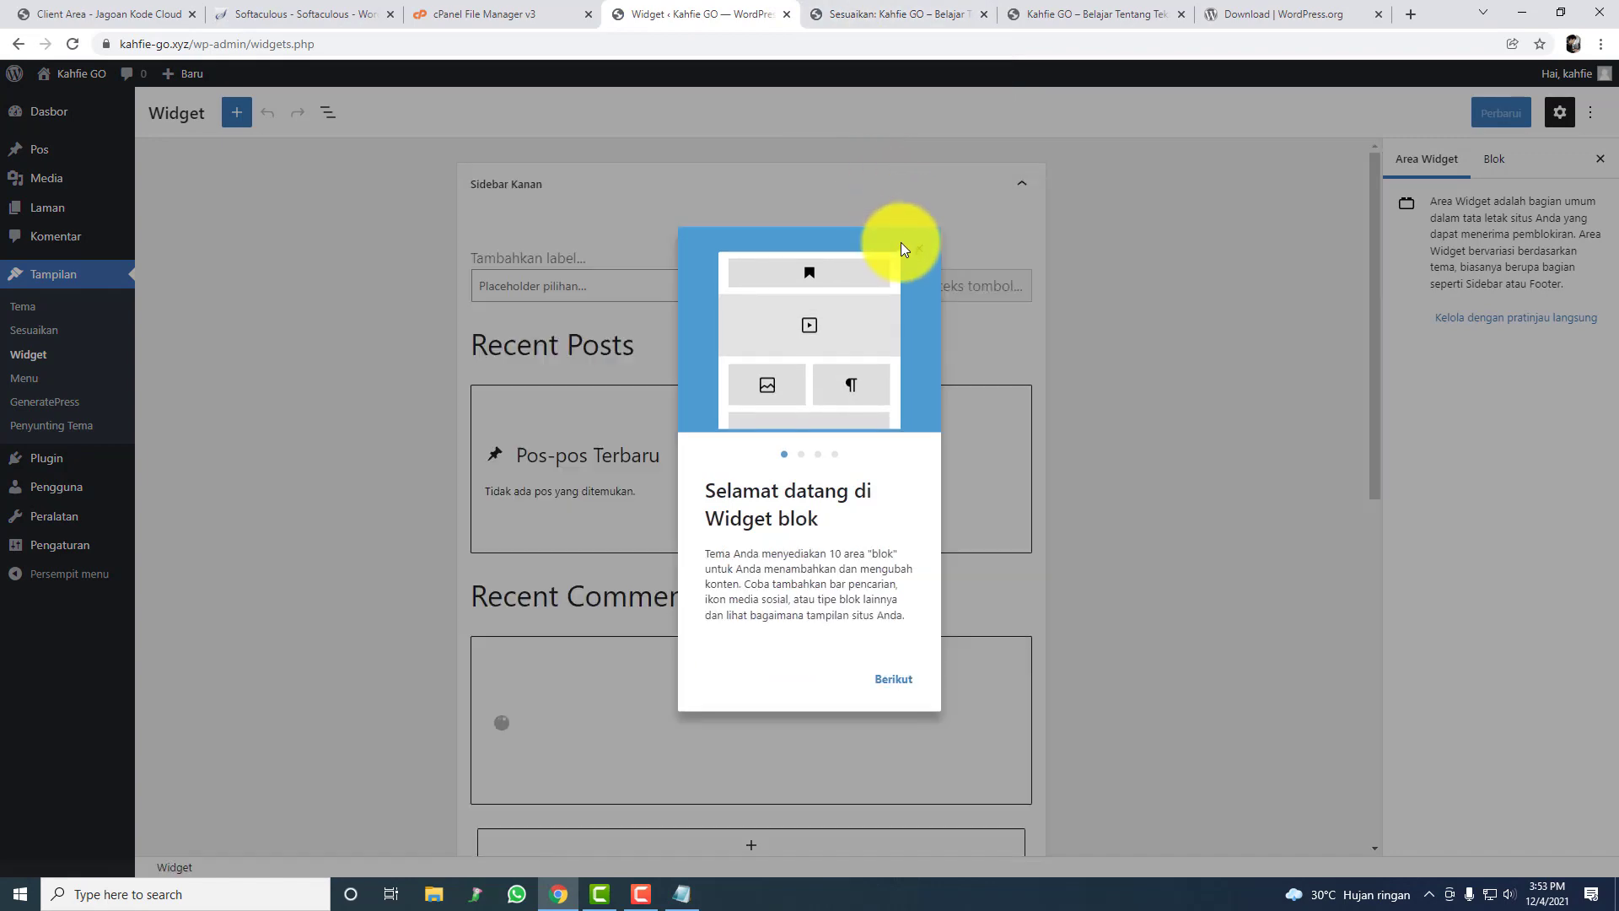
click(906, 247)
click(903, 20)
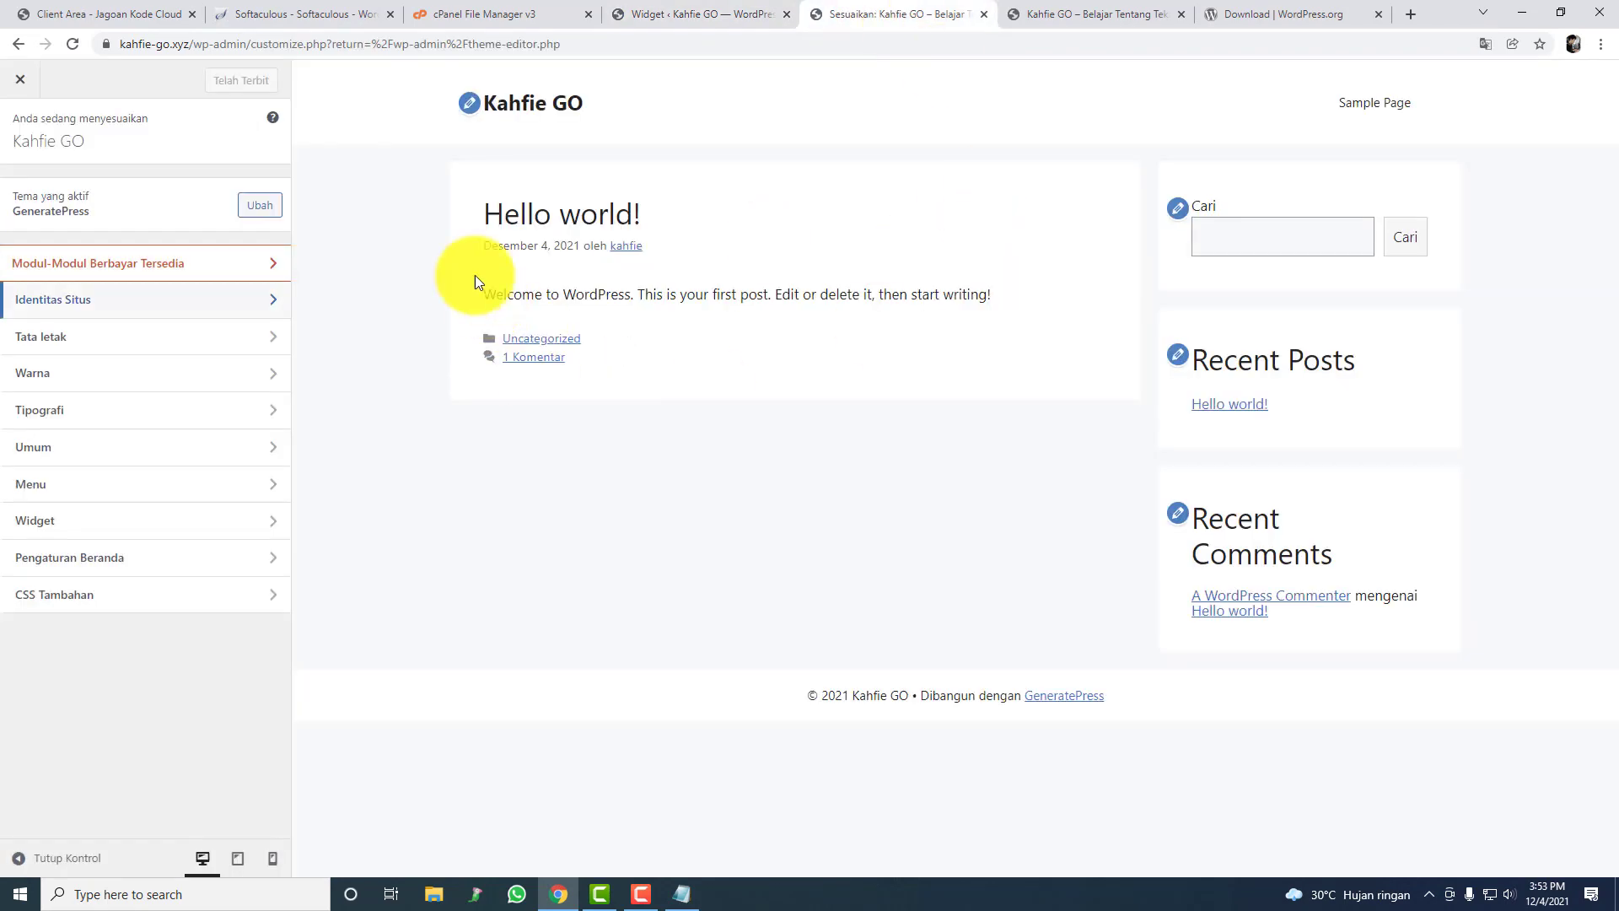
click(687, 9)
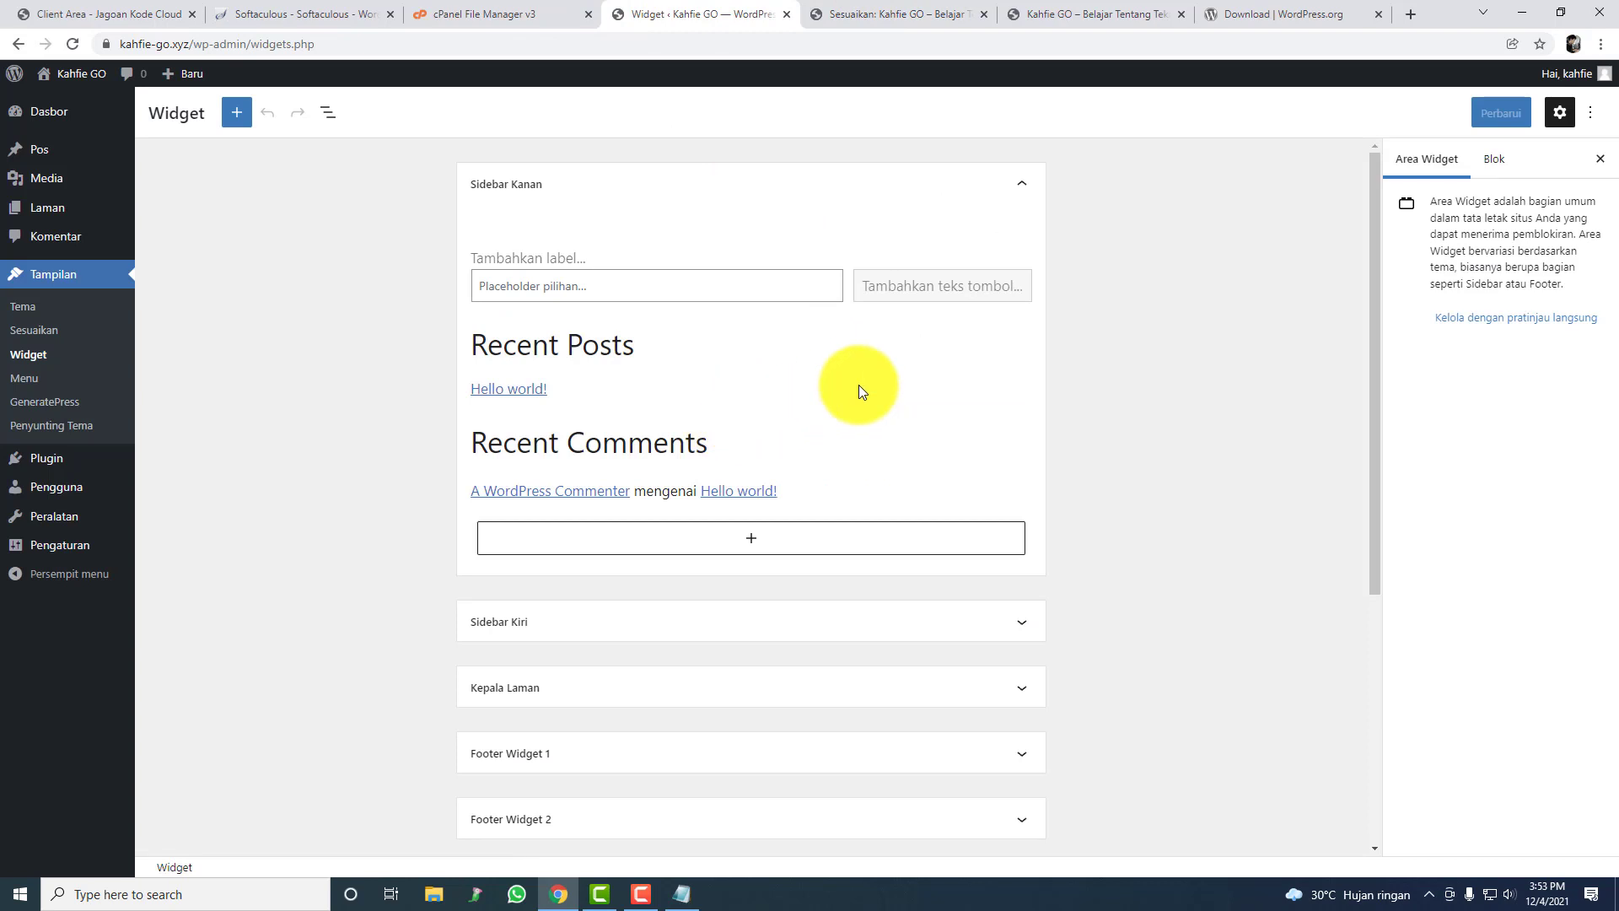
Step: Expand the Footer Widget 1 area, view its block choices without adding any, and collapse the area again
scroll(858, 384, down, 2)
click(617, 594)
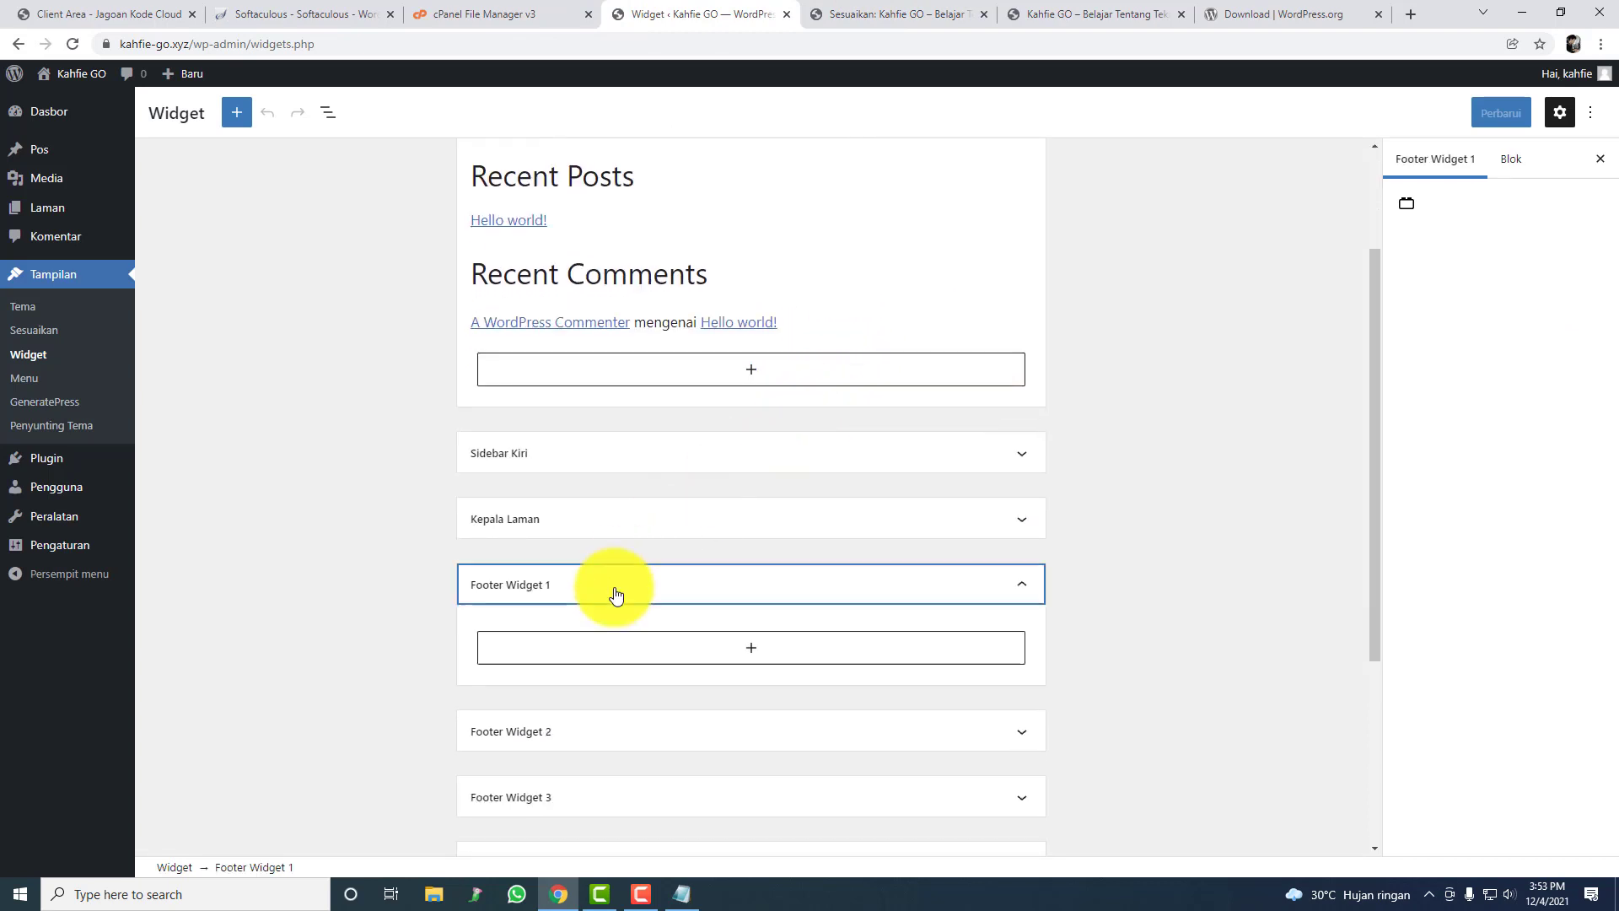
click(661, 652)
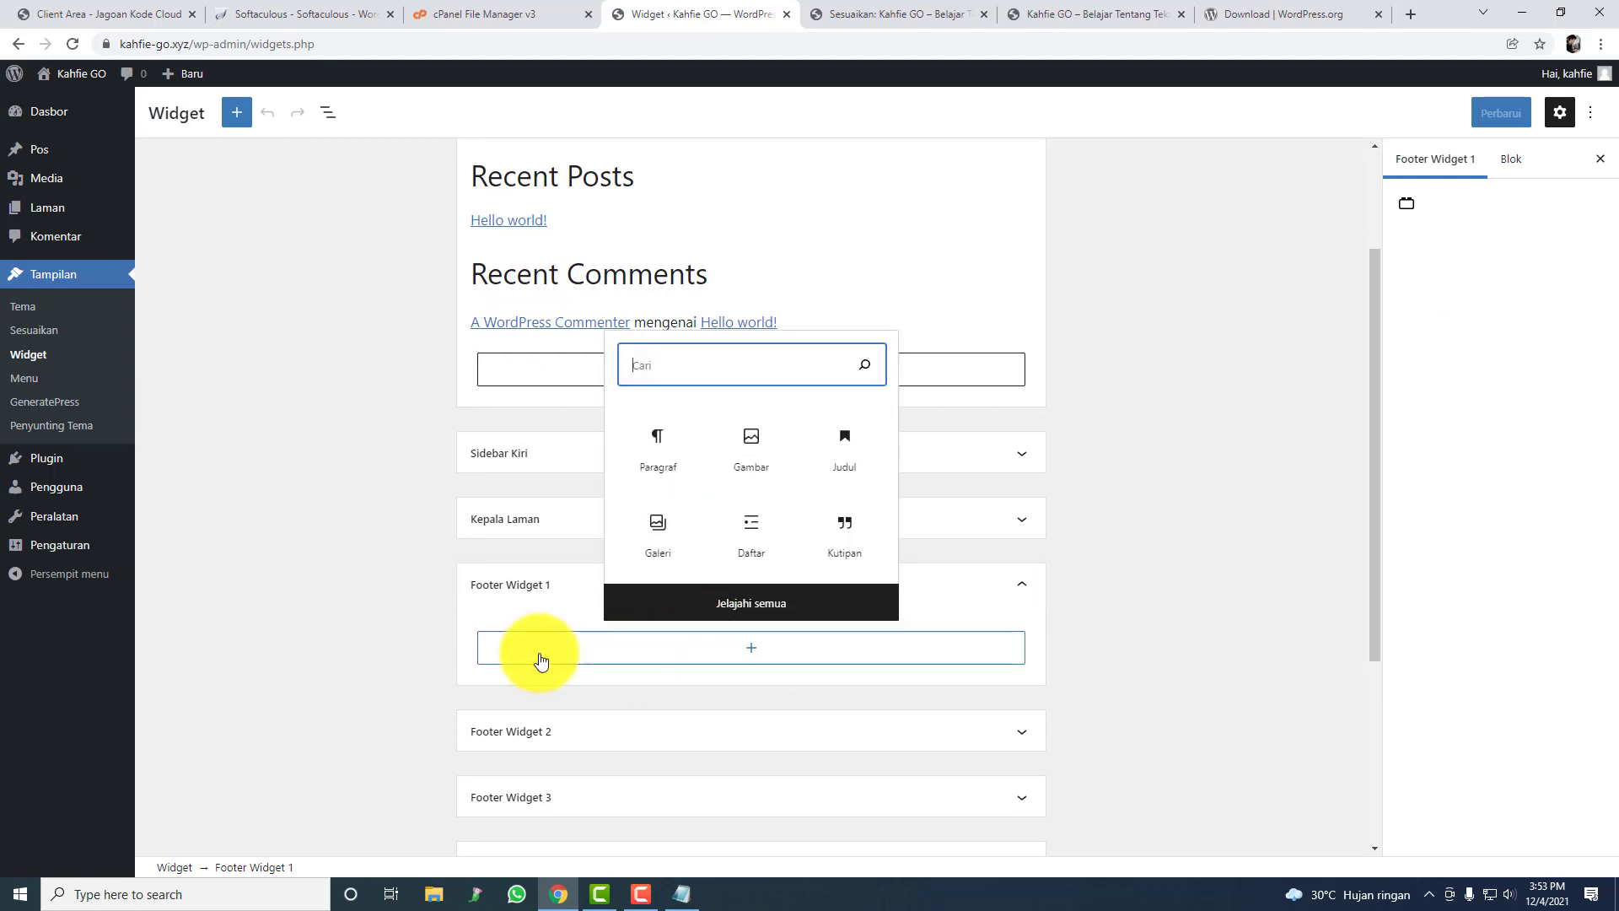
click(433, 624)
scroll(435, 624, down, 4)
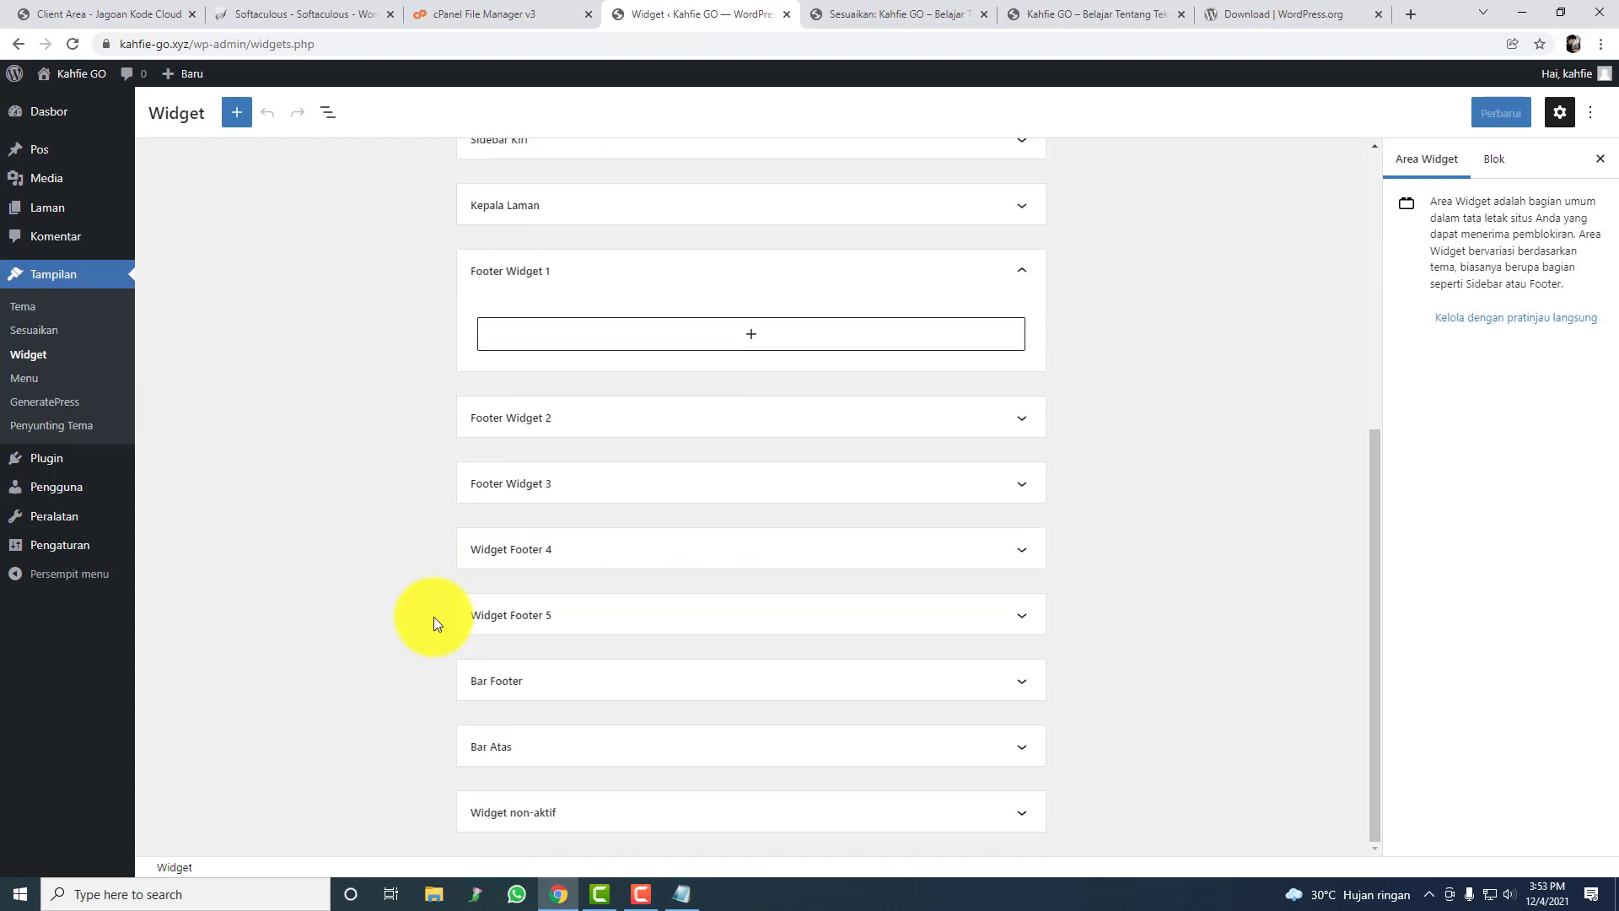
scroll(544, 560, up, 1)
click(566, 356)
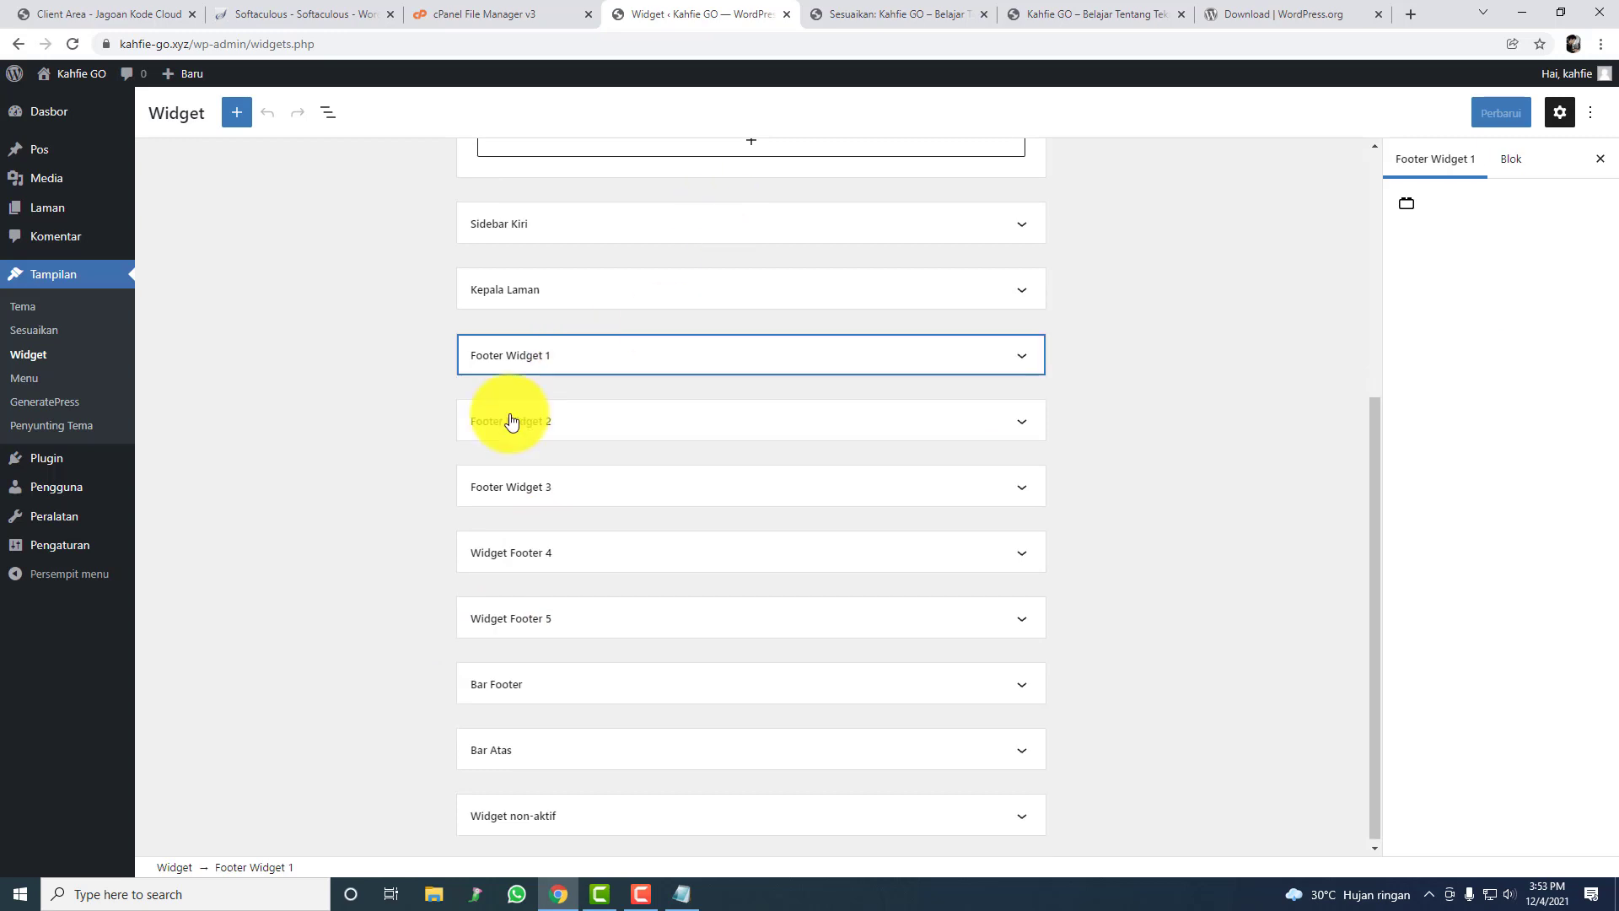
Step: Check the customizer preview, expand the Footer Widget 2 and Footer Widget 3 areas to view them, and collapse both
click(898, 14)
click(734, 14)
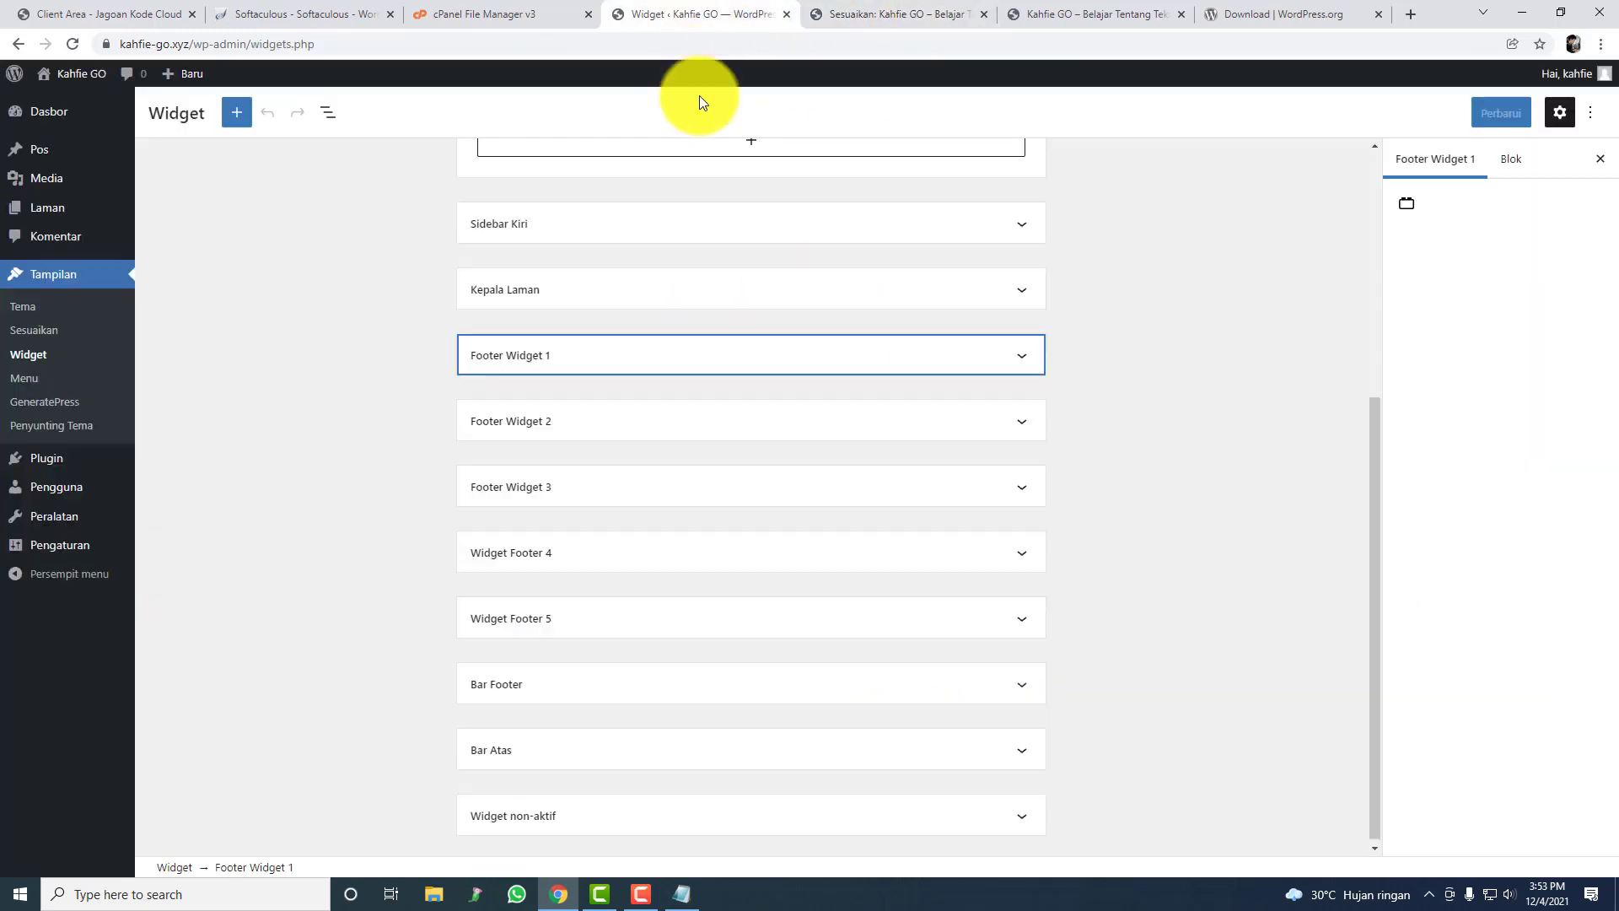
click(531, 421)
click(531, 565)
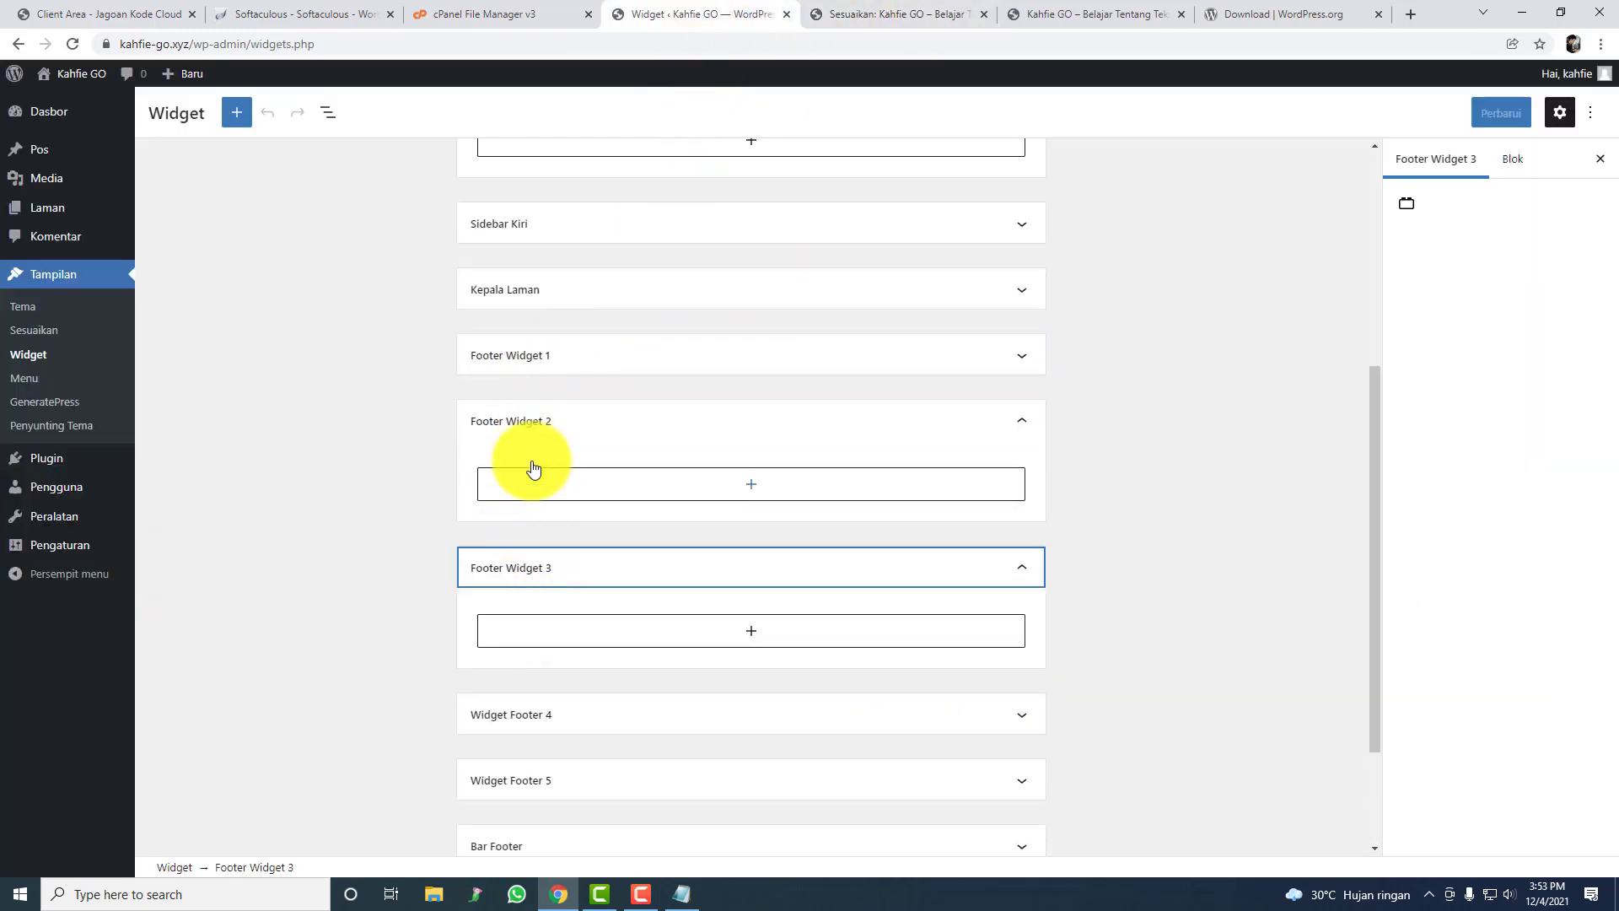
click(545, 358)
click(548, 371)
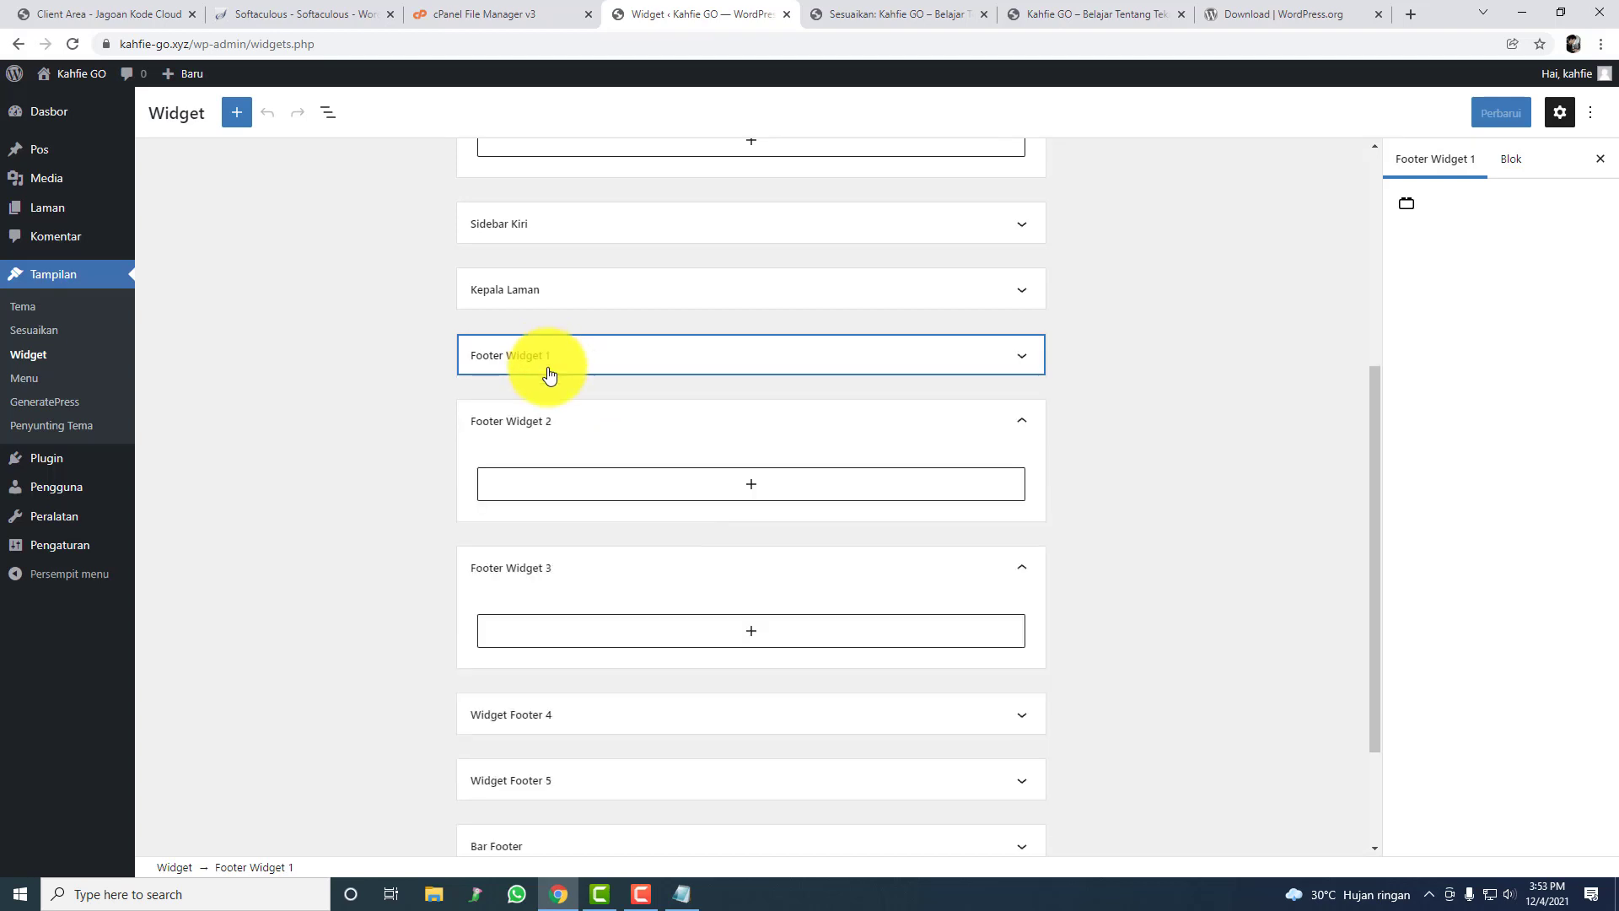
click(560, 421)
click(568, 482)
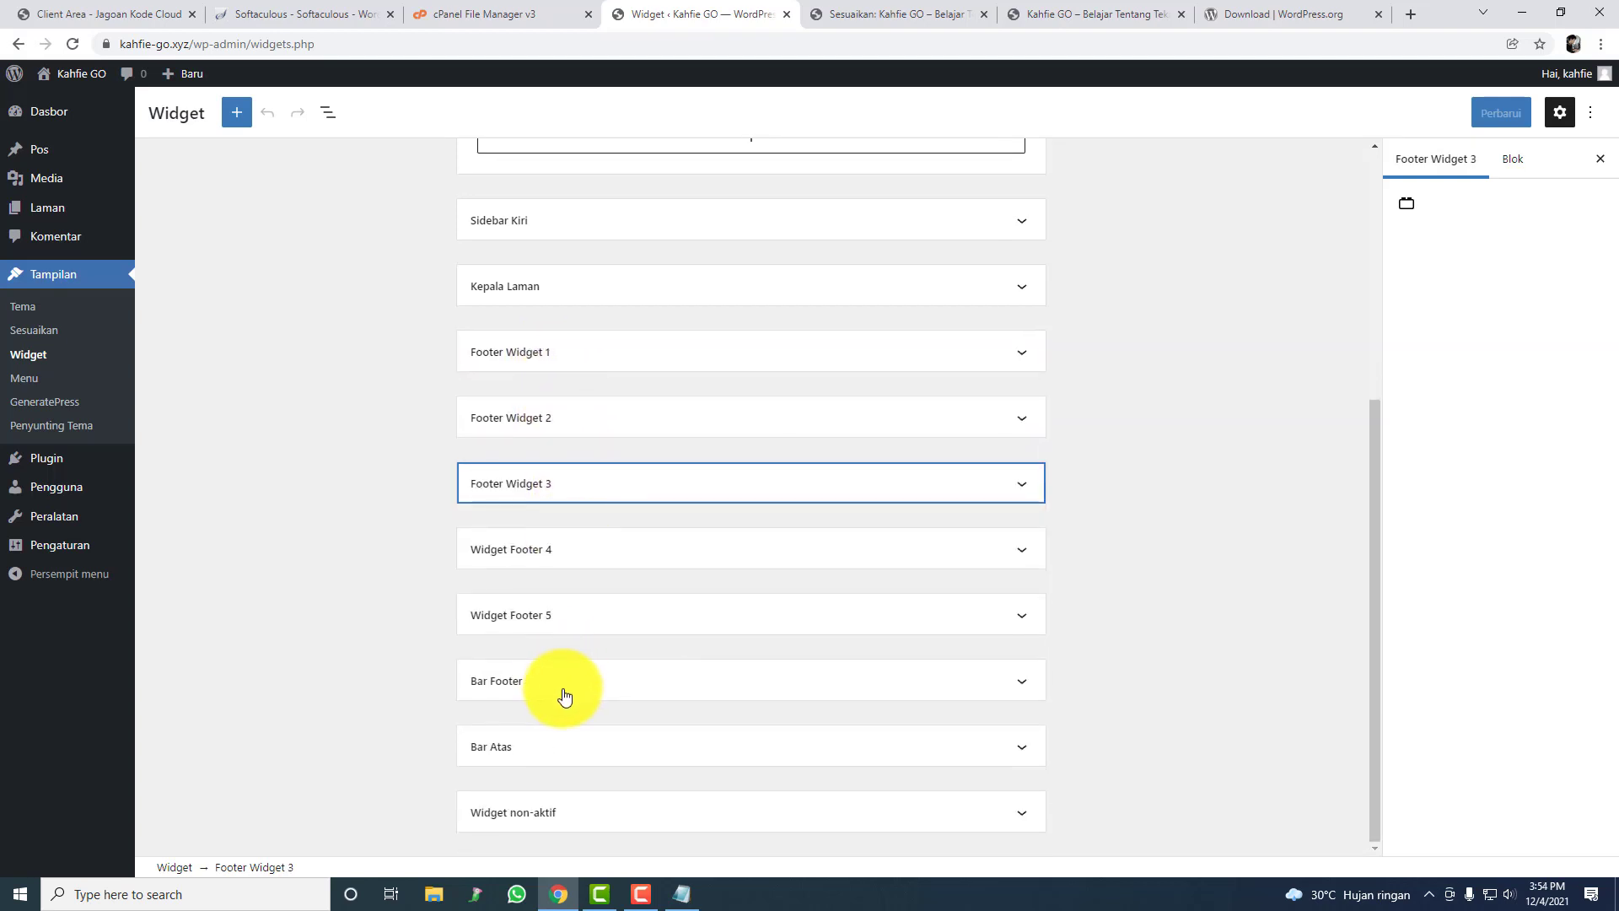
Step: Expand the Sidebar Kiri widget area and compare the sidebar widgets with the customizer preview
scroll(548, 548, up, 2)
click(541, 396)
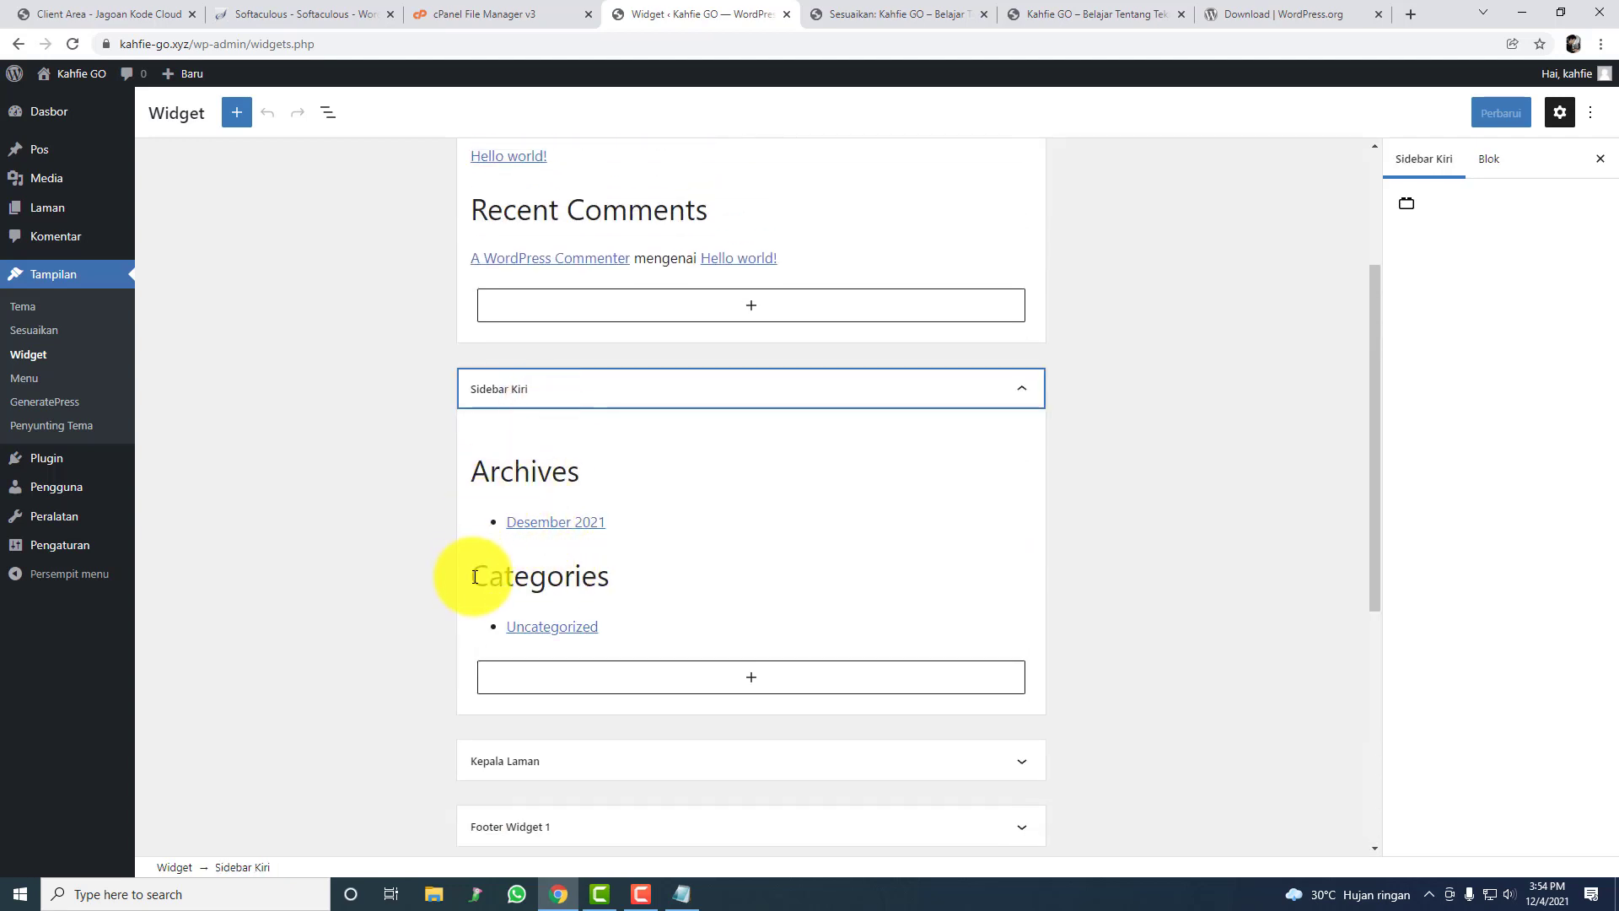
click(920, 14)
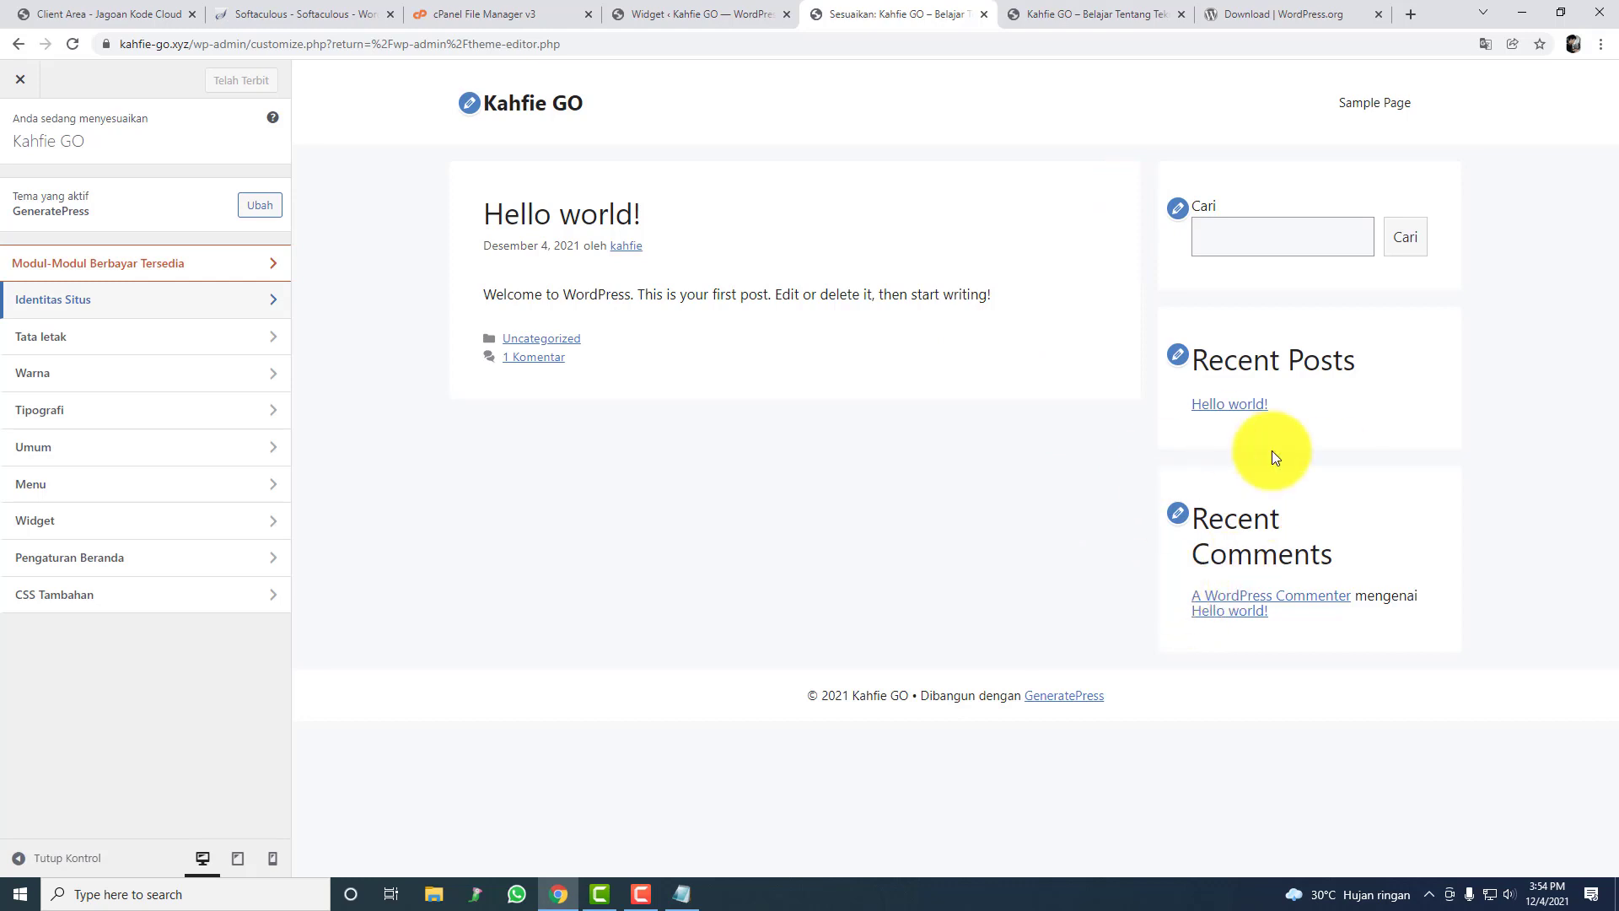
click(709, 13)
scroll(516, 372, up, 3)
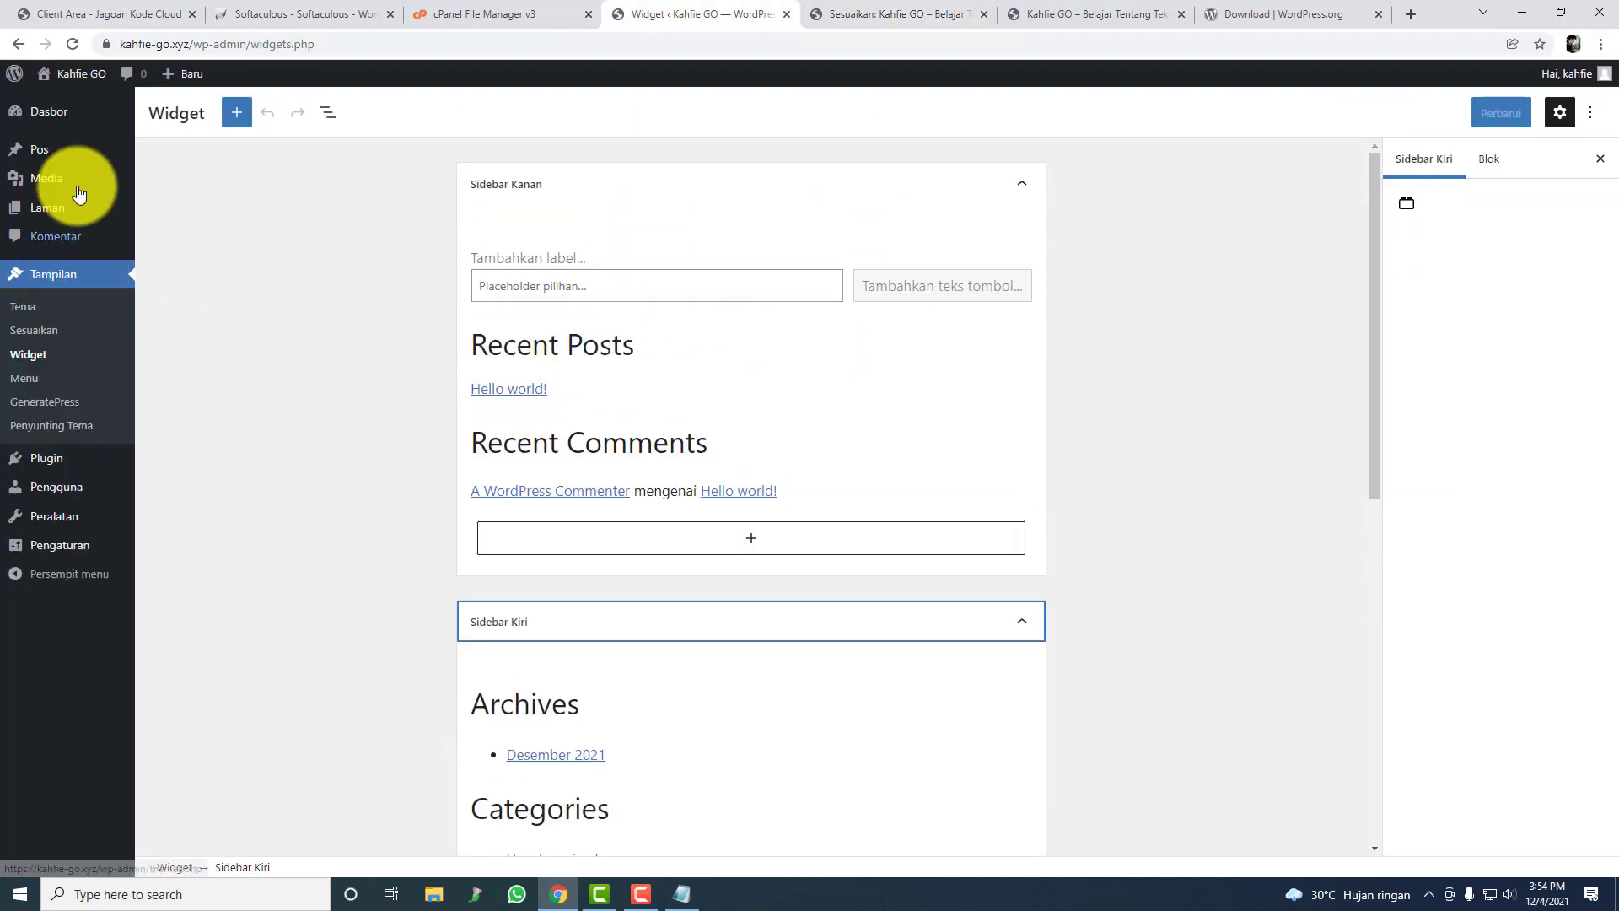
Step: Open the posts list and view the site's post in the customizer preview
click(89, 148)
click(911, 13)
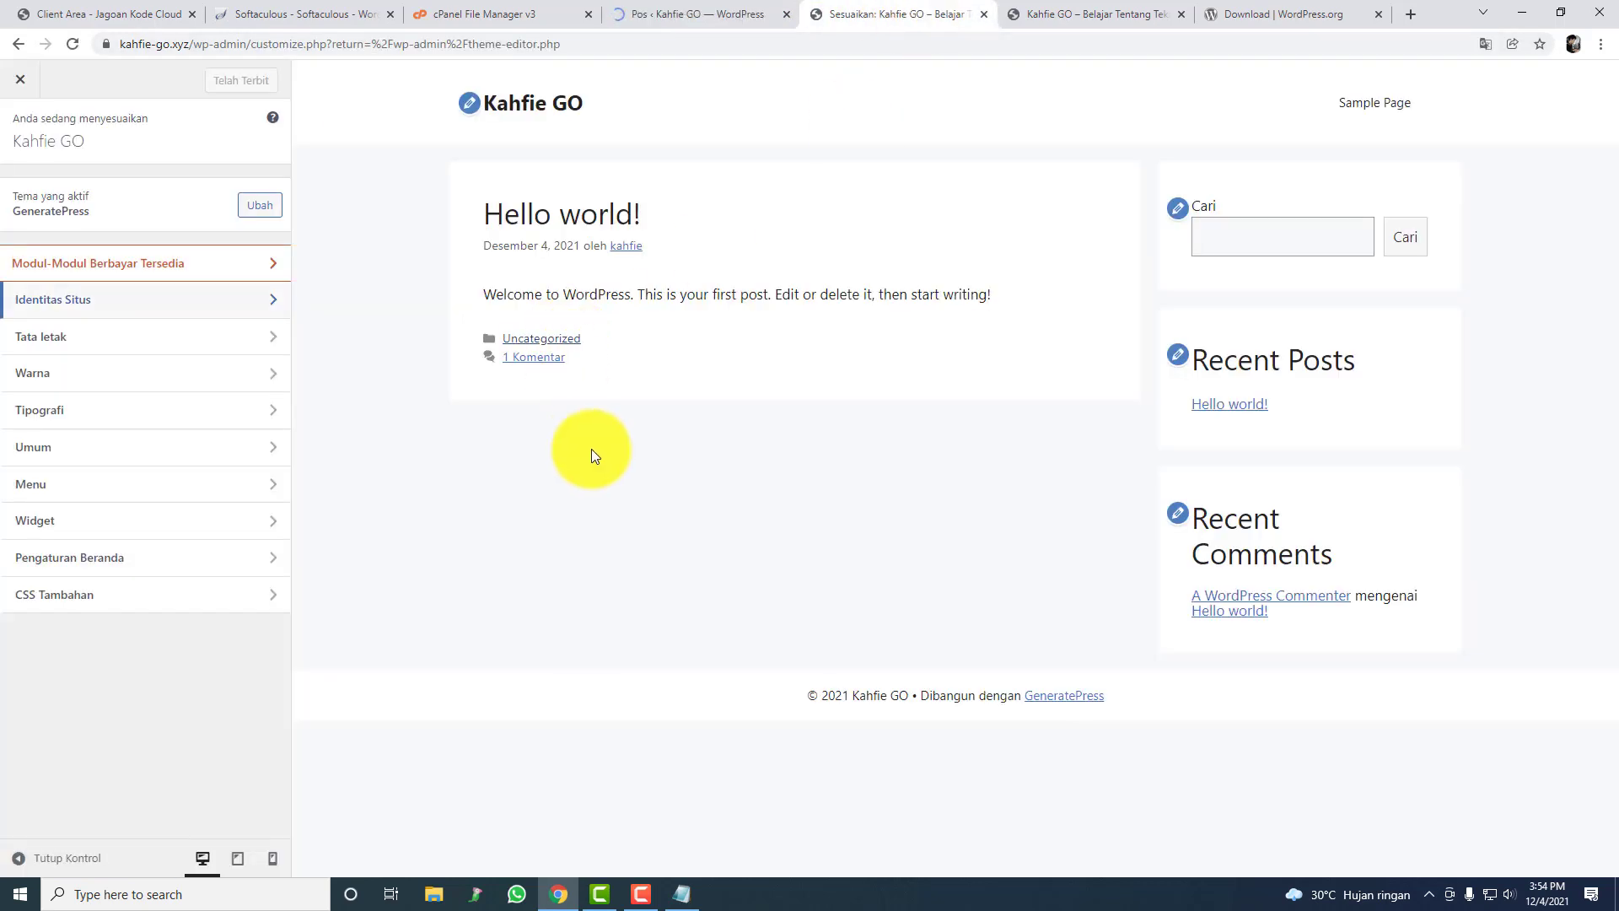